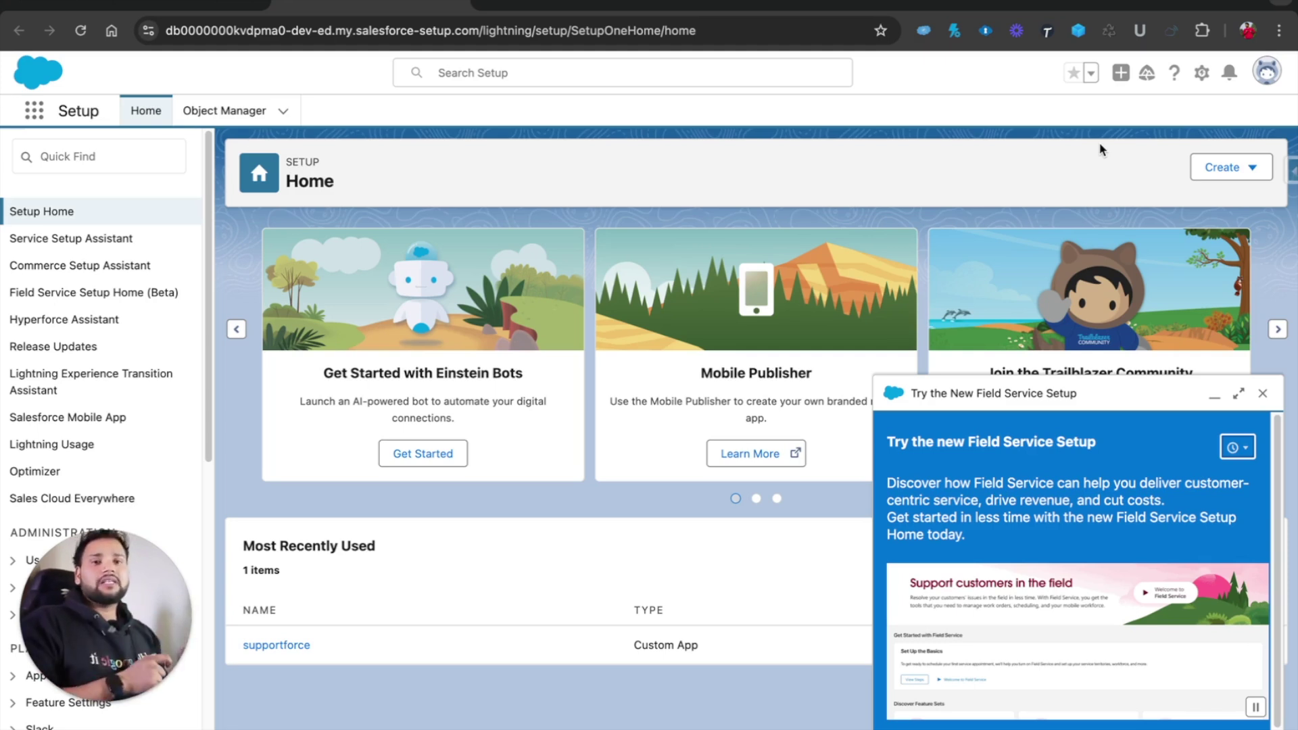
# Dismiss the Field Service Setup promo and create a new Screen Flow from scratch
pyautogui.click(1262, 394)
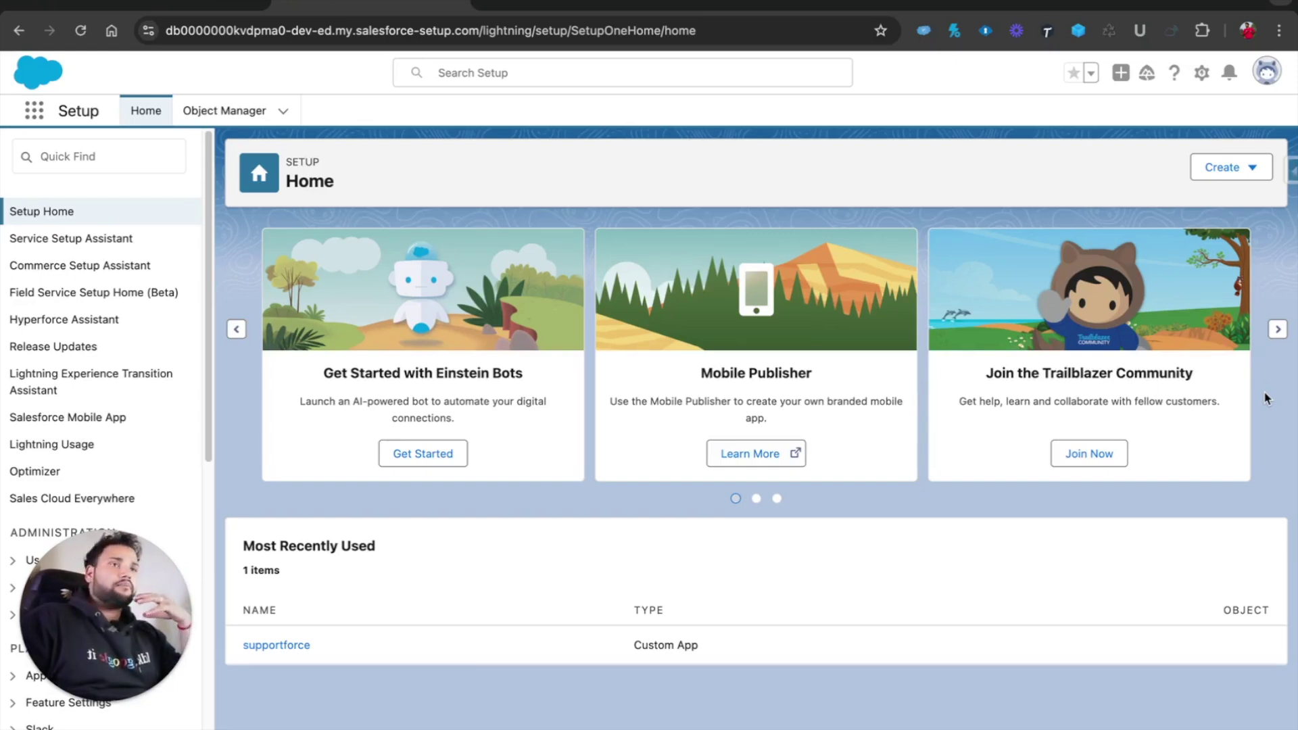
pyautogui.click(1231, 172)
pyautogui.click(1202, 361)
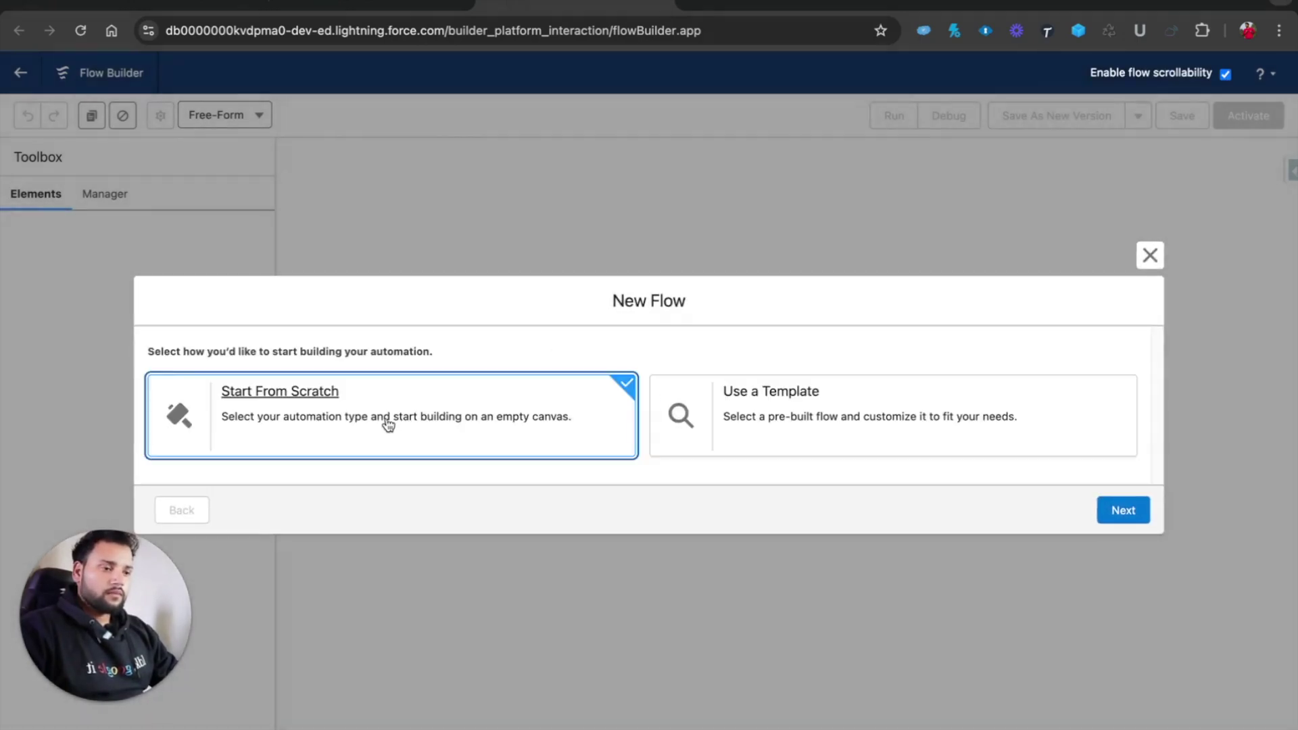
pyautogui.click(387, 423)
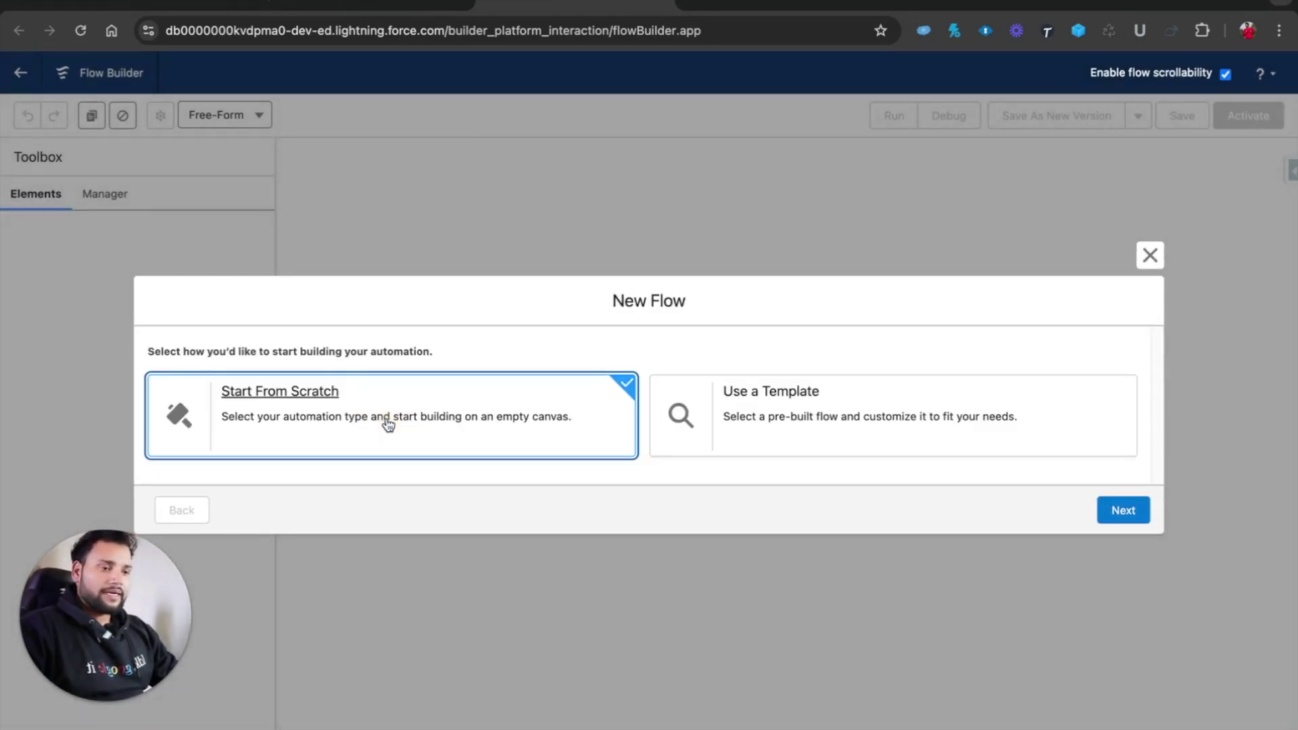
pyautogui.click(1114, 507)
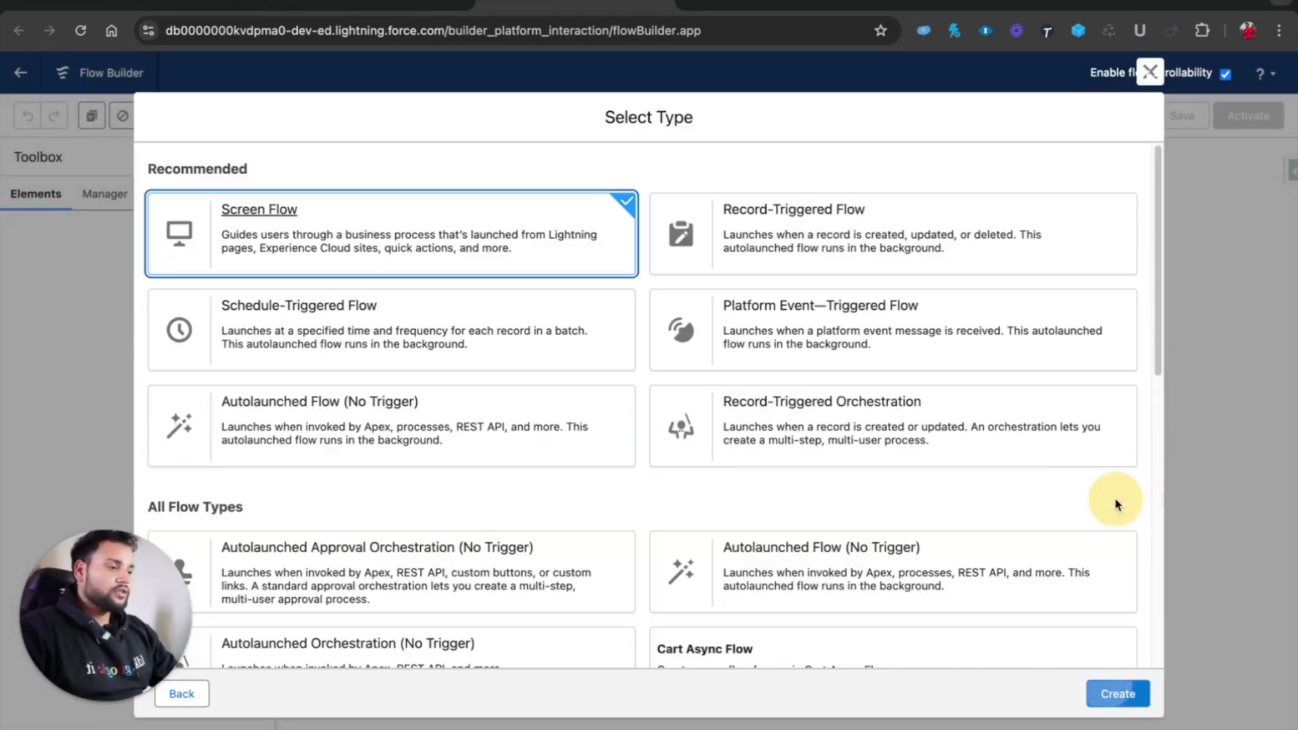
pyautogui.click(1118, 703)
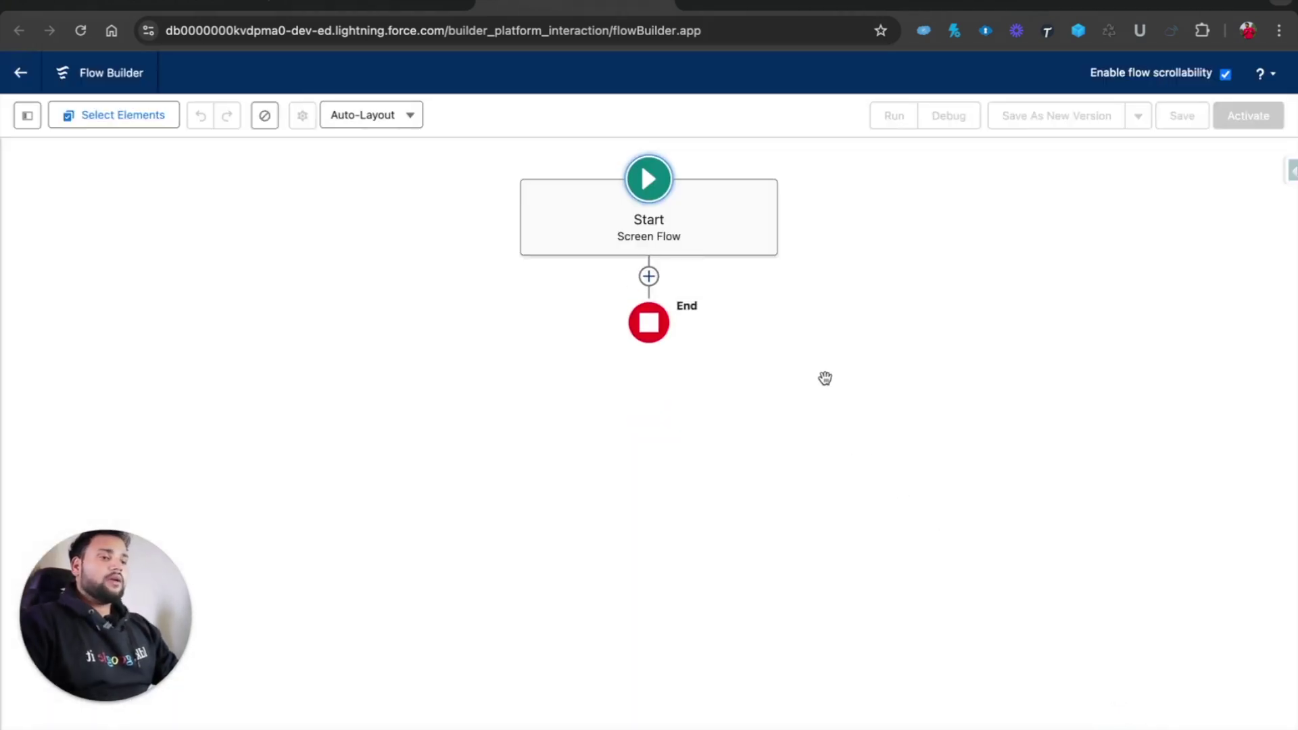
# Add a Screen element after Start and place a Text input labelled "Account Name" on it
pyautogui.click(649, 276)
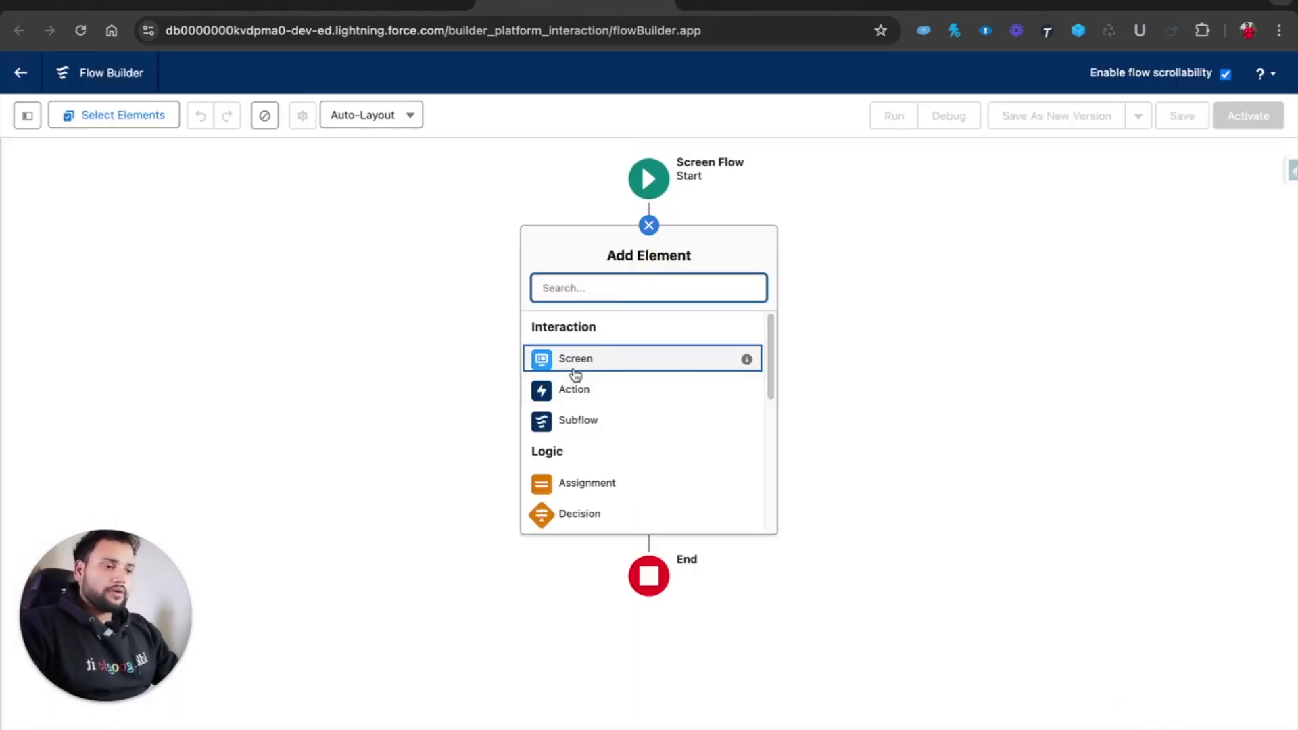
pyautogui.click(572, 359)
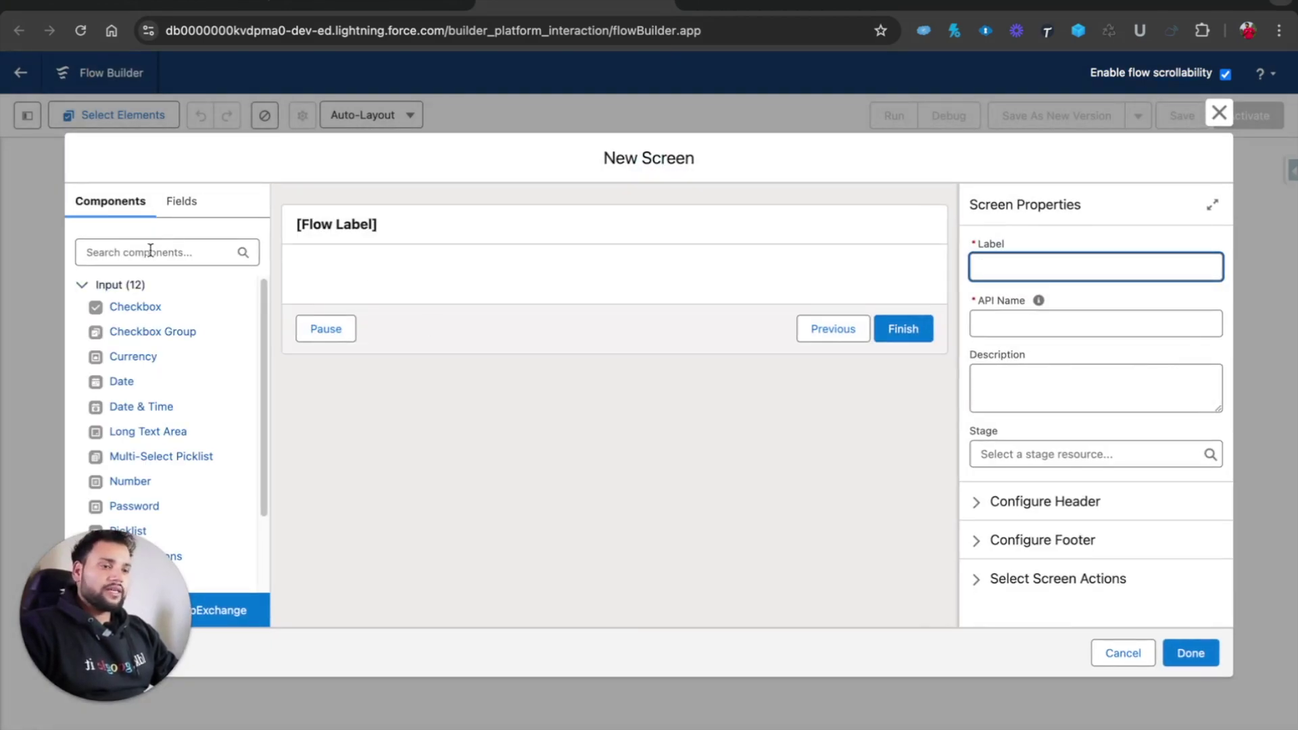
pyautogui.click(151, 251)
pyautogui.write('text')
pyautogui.moveTo(121, 331); pyautogui.dragTo(351, 289)
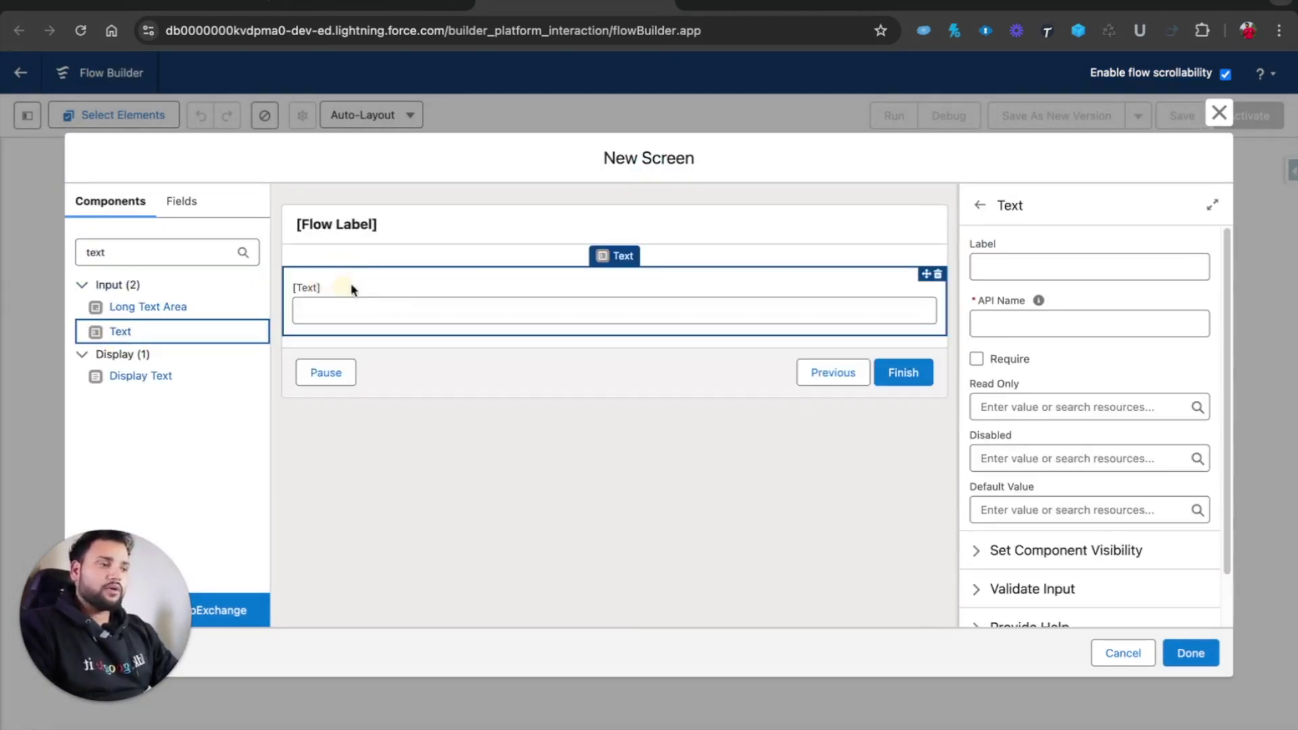
pyautogui.click(1064, 264)
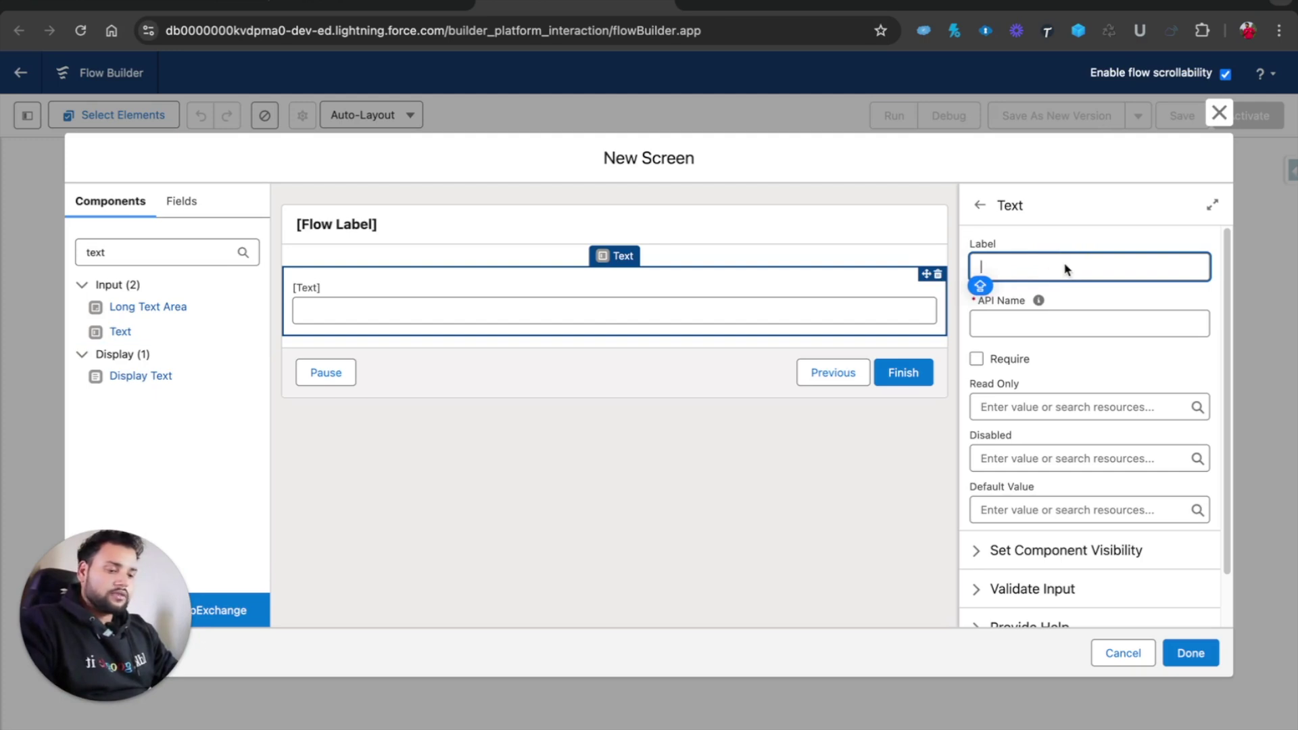
pyautogui.write('Account Name')
# Label the screen "Account Info" and finish it
pyautogui.click(829, 237)
pyautogui.click(1021, 265)
pyautogui.write('A')
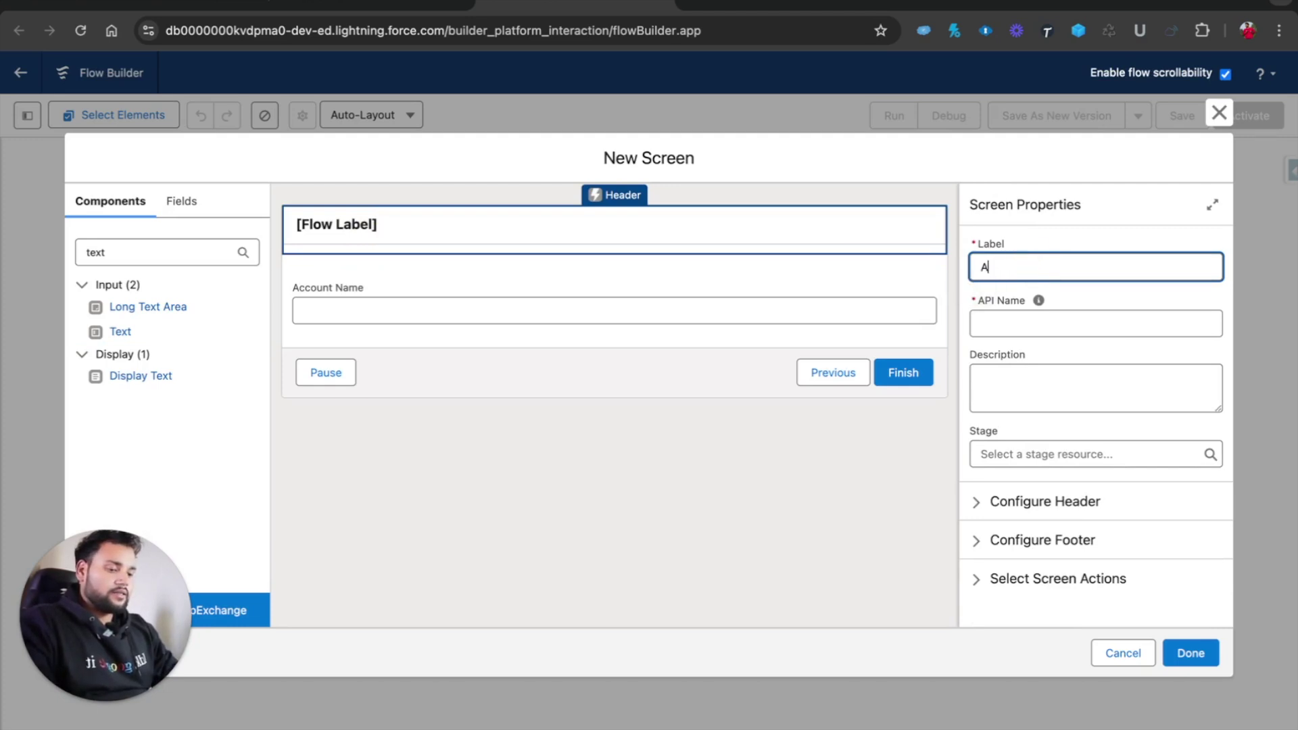
pyautogui.write('ccount Info')
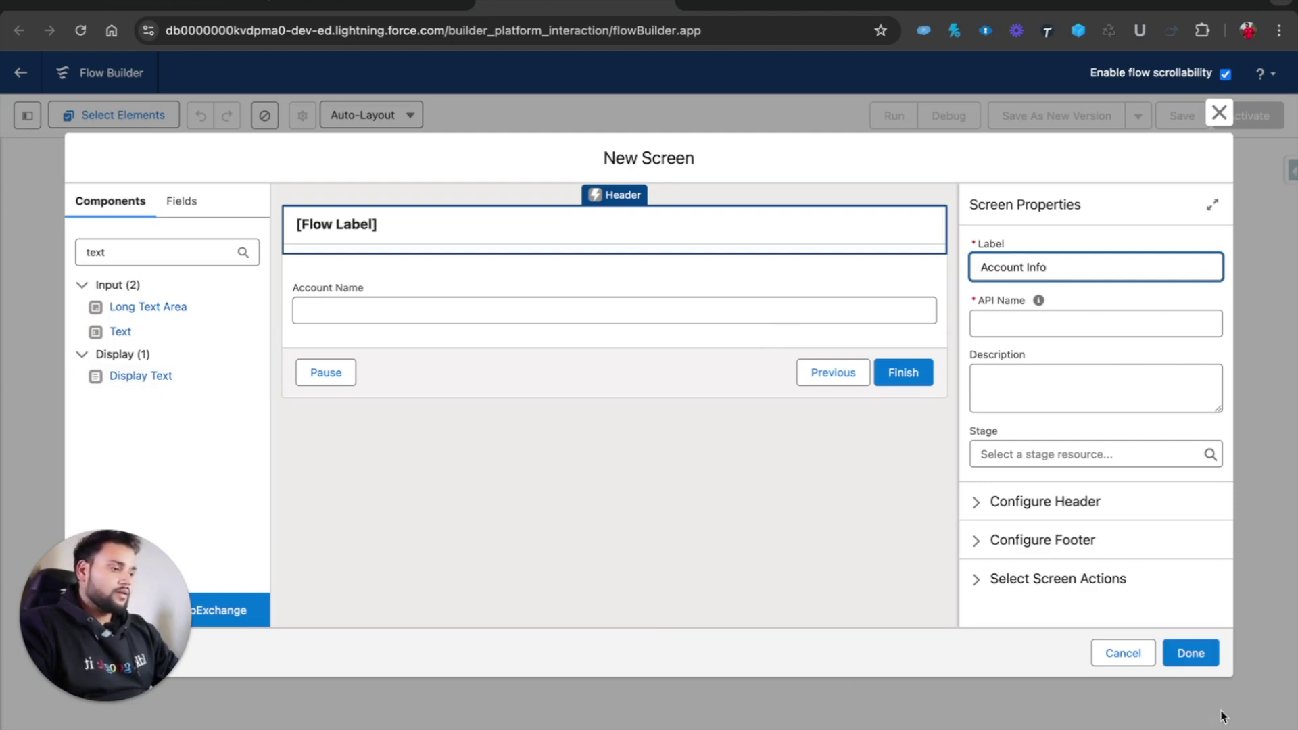
pyautogui.click(1193, 652)
# Add a second Screen element after Account Info and place two Text inputs on it
pyautogui.click(649, 321)
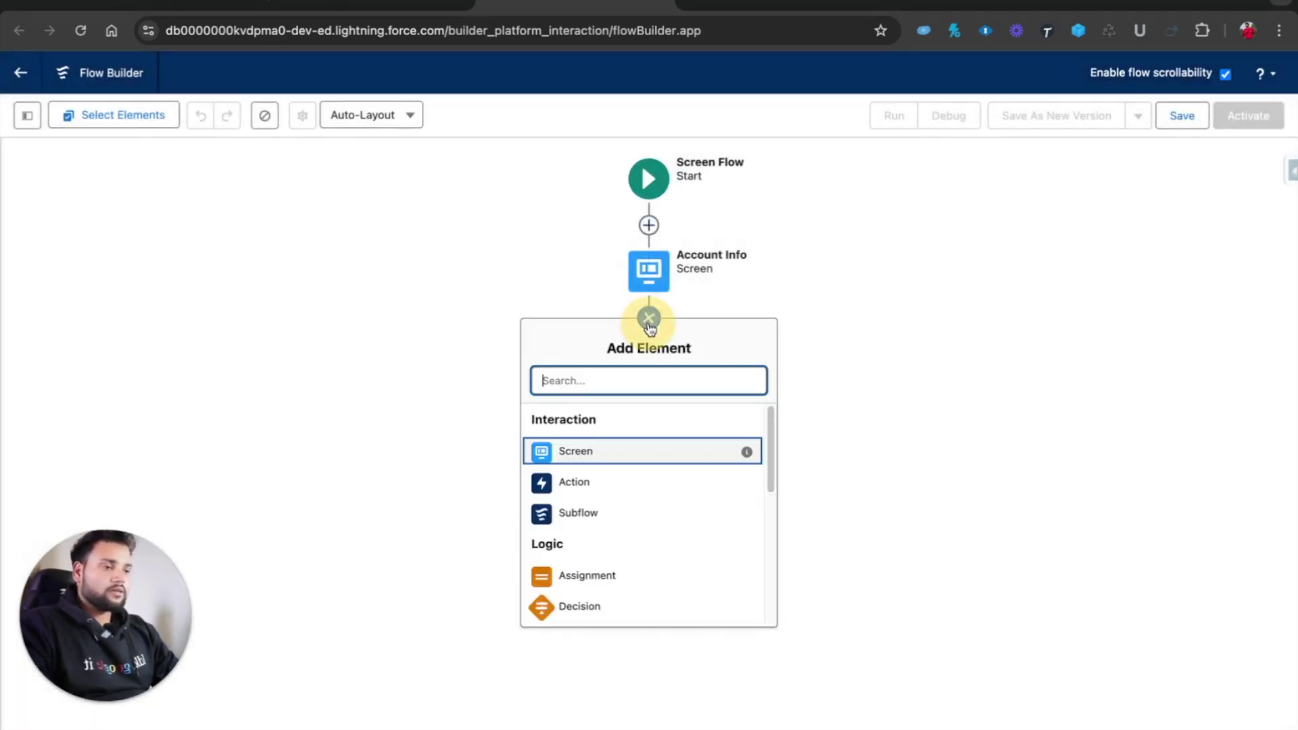
pyautogui.click(561, 451)
pyautogui.click(128, 255)
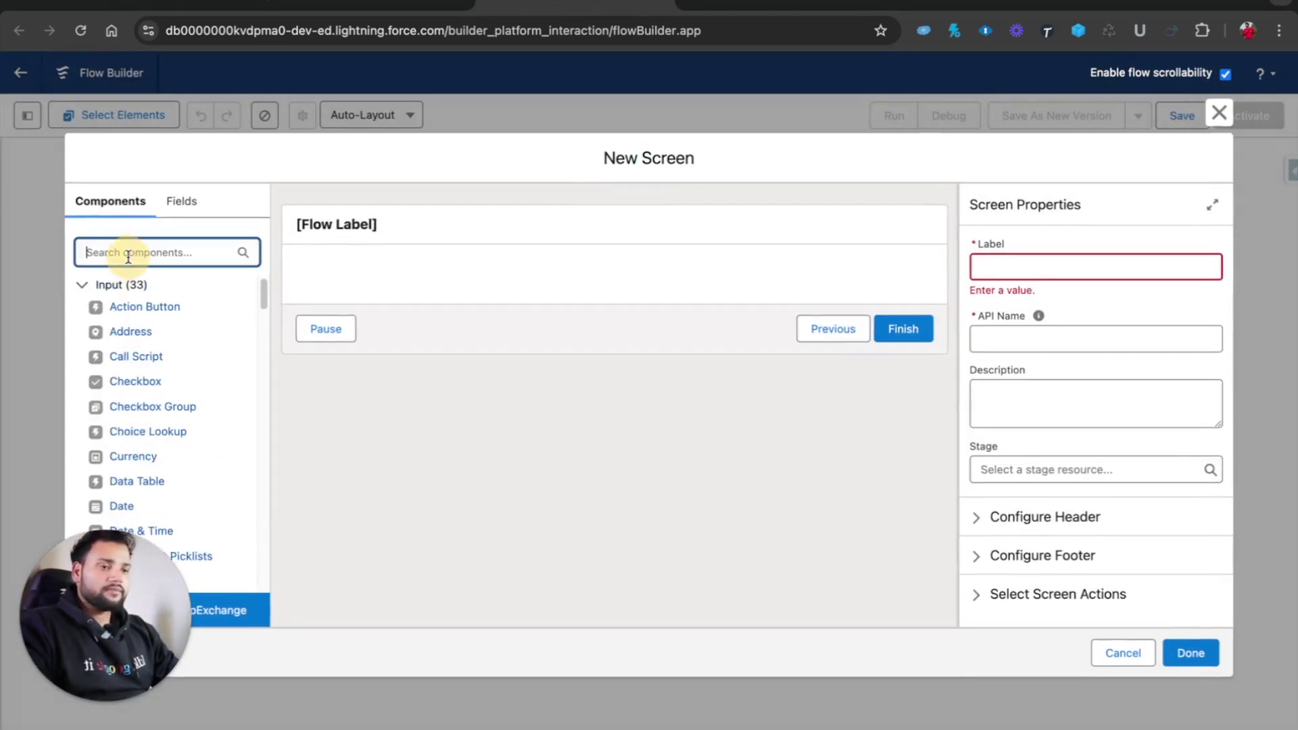
pyautogui.write('c')
pyautogui.press('BackSpace')
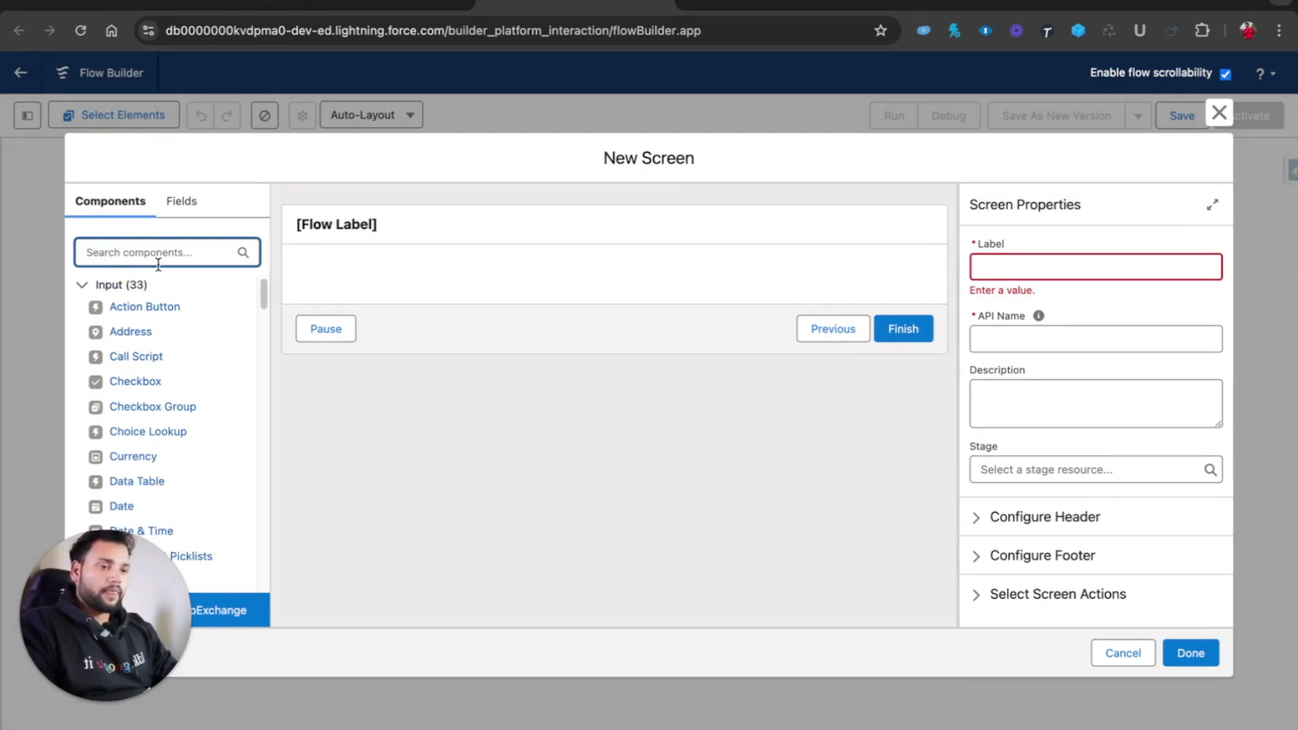
pyautogui.write('text')
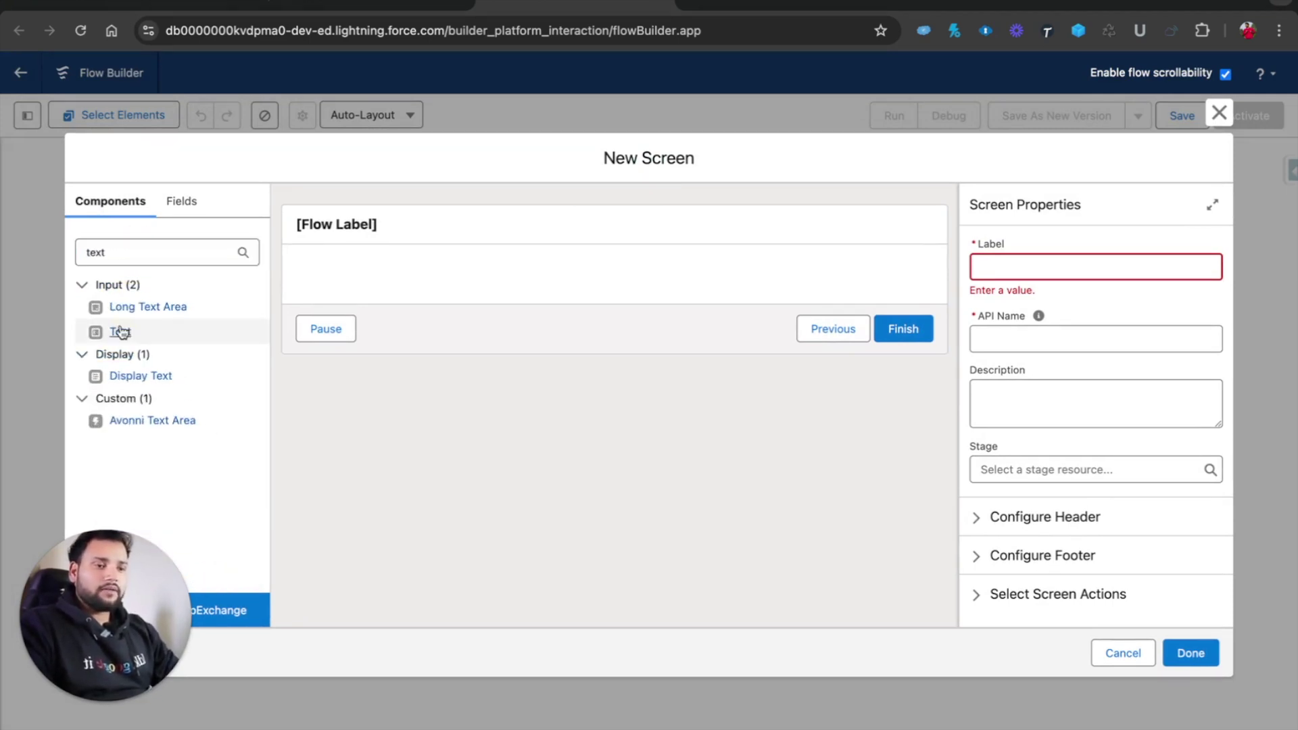
pyautogui.moveTo(120, 331); pyautogui.dragTo(319, 298)
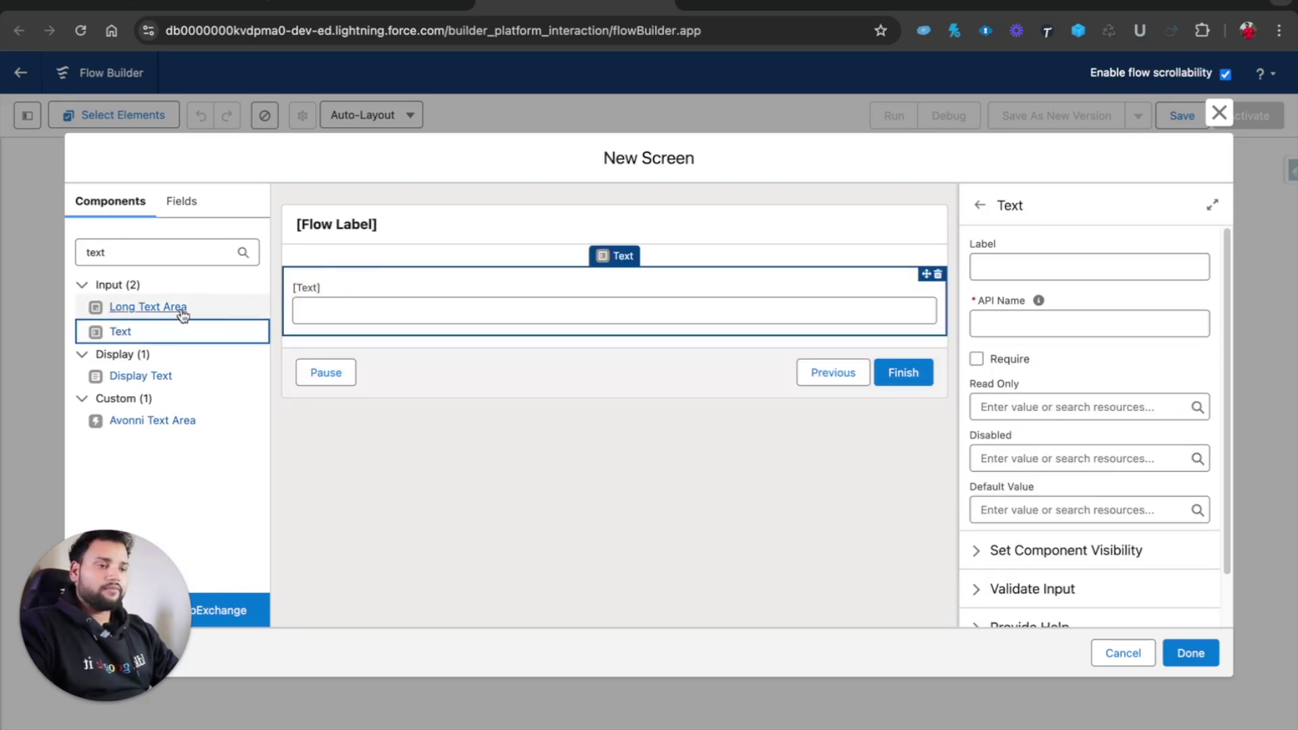
pyautogui.moveTo(85, 333); pyautogui.dragTo(301, 302)
# Label the upper text input "First Name" and the lower one "Last Name"
pyautogui.click(1014, 267)
pyautogui.write('First NAME')
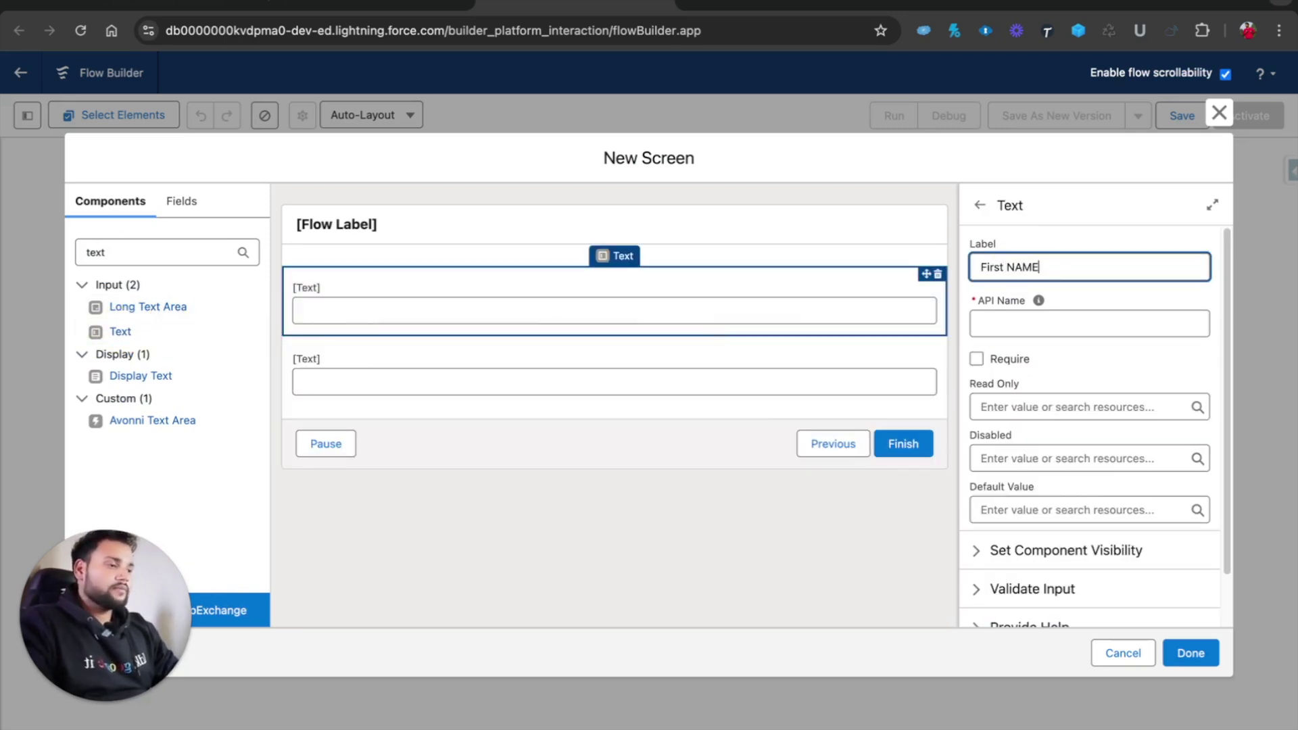
pyautogui.write('ame')
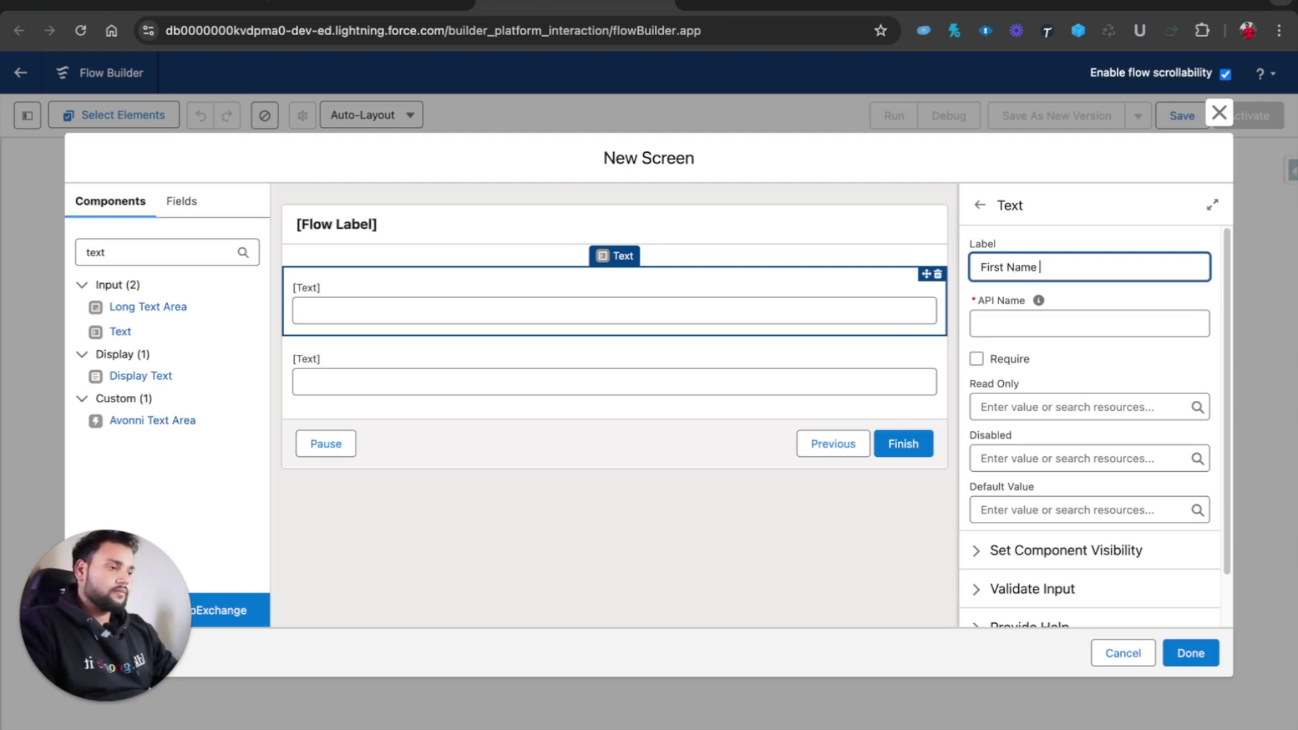
pyautogui.click(1016, 319)
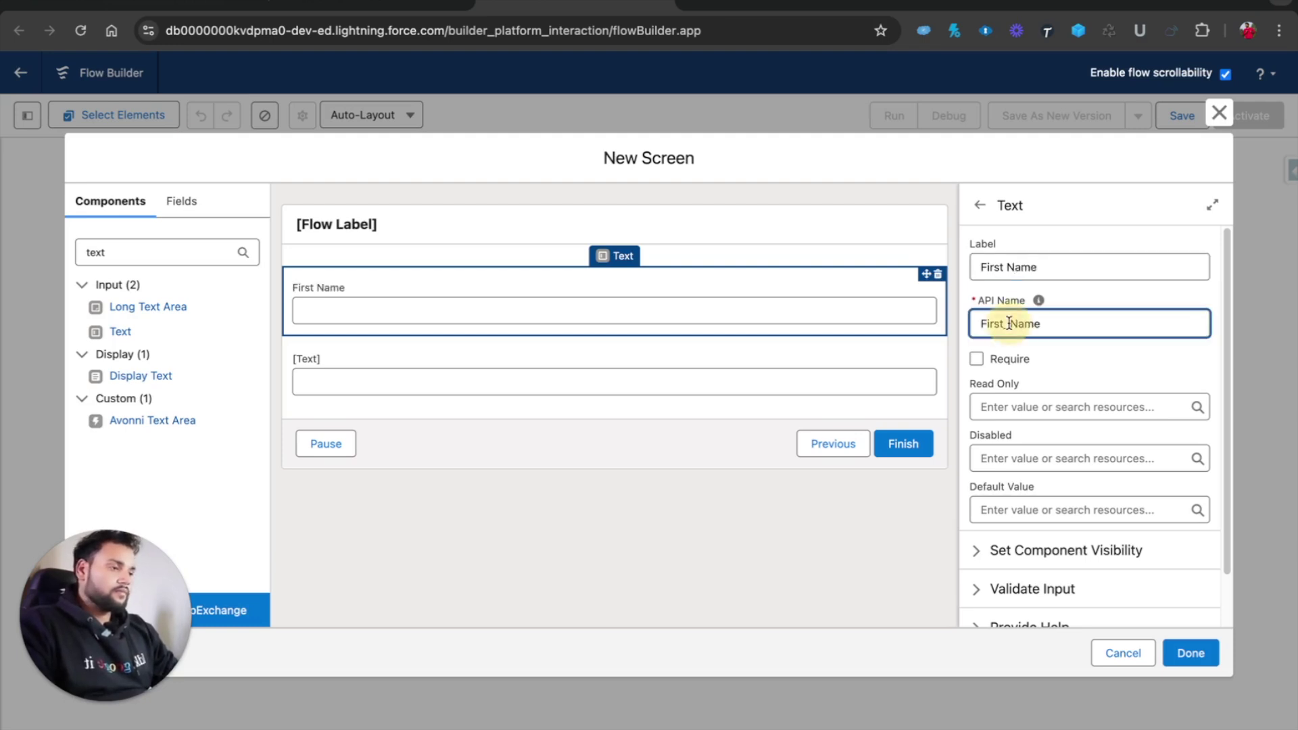
pyautogui.click(561, 365)
pyautogui.click(1028, 277)
pyautogui.write('L')
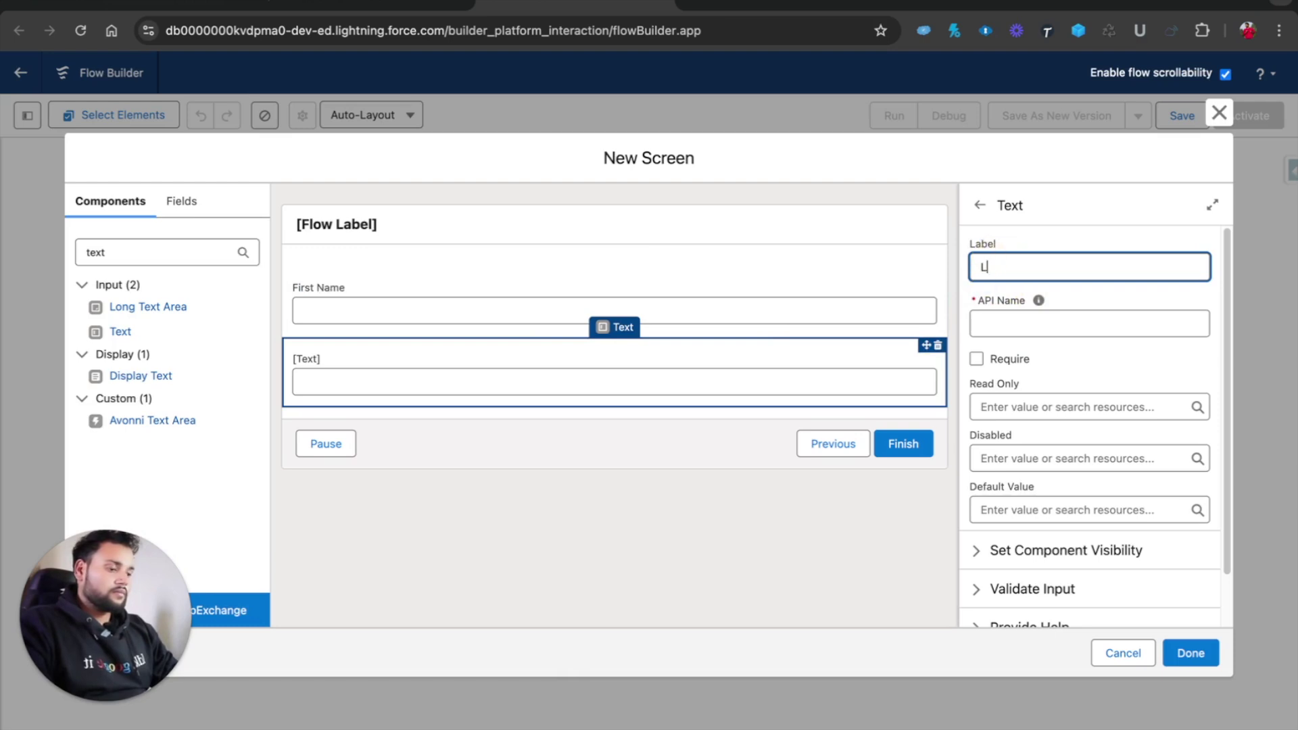
pyautogui.write('ast Nam')
pyautogui.click(988, 316)
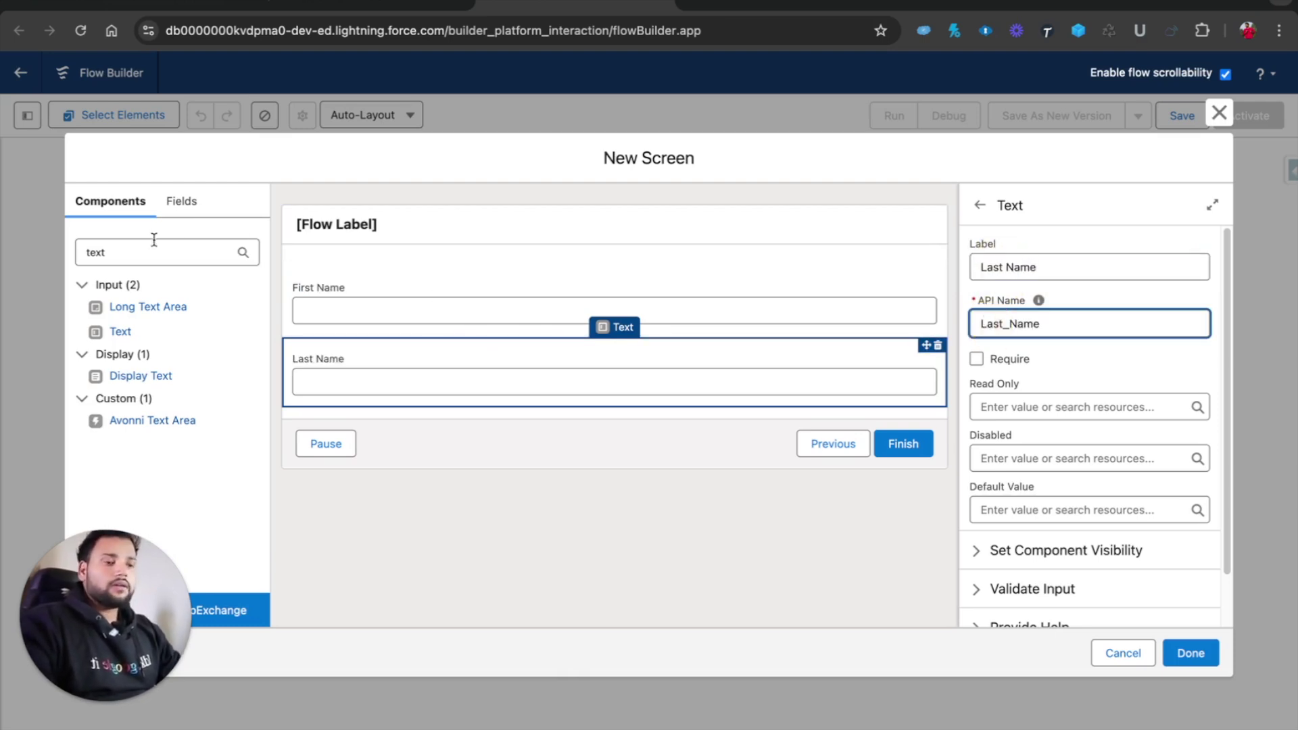
# Label the second screen "Contact Info" and finish it
pyautogui.click(403, 223)
pyautogui.click(988, 264)
pyautogui.write('Contact')
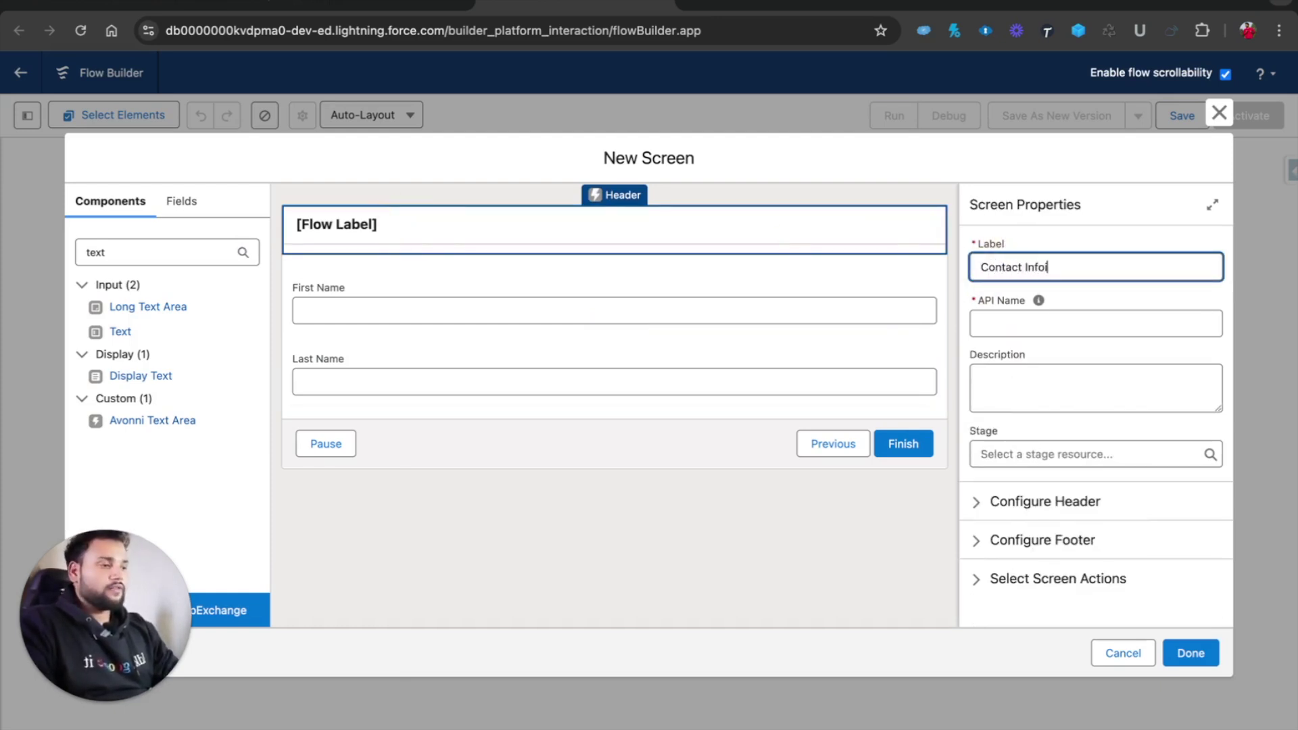
pyautogui.write(' Info')
pyautogui.press('Tab')
pyautogui.click(1191, 652)
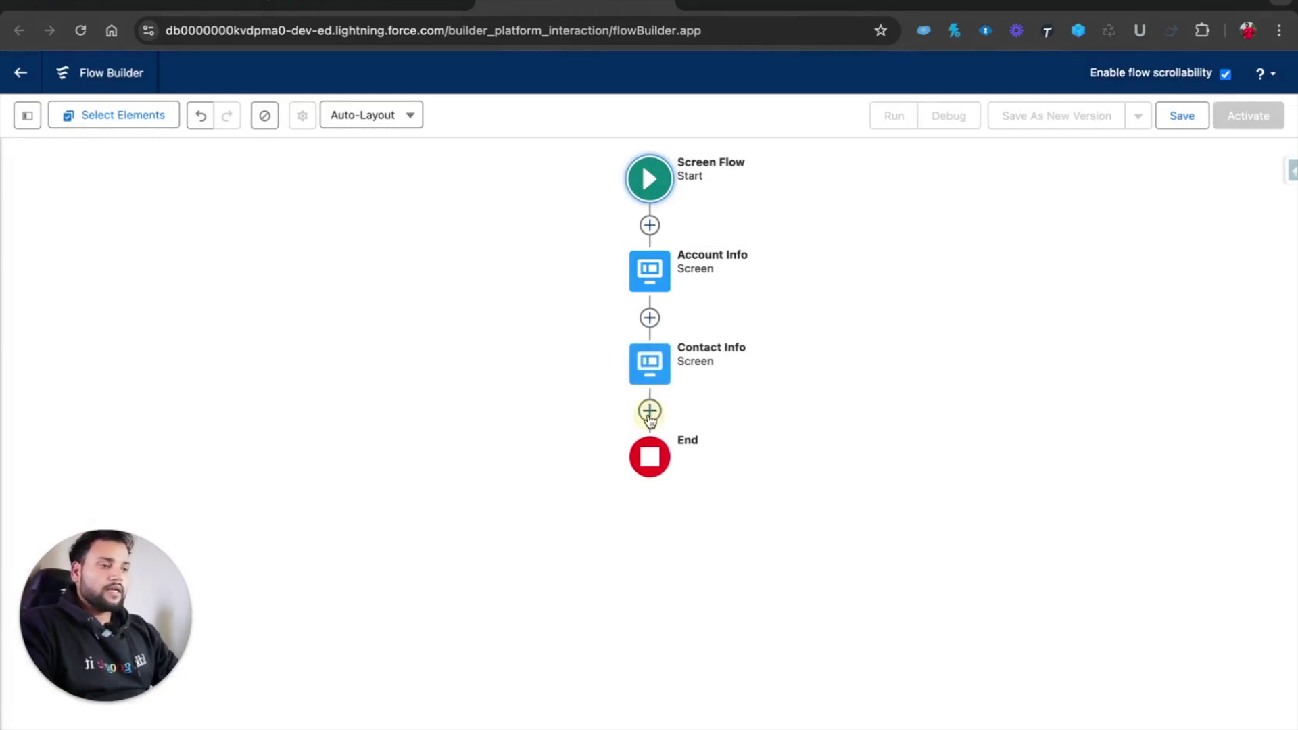
# Add a third Screen element after Contact Info and label it "Opportunity Info"
pyautogui.click(649, 412)
pyautogui.click(578, 571)
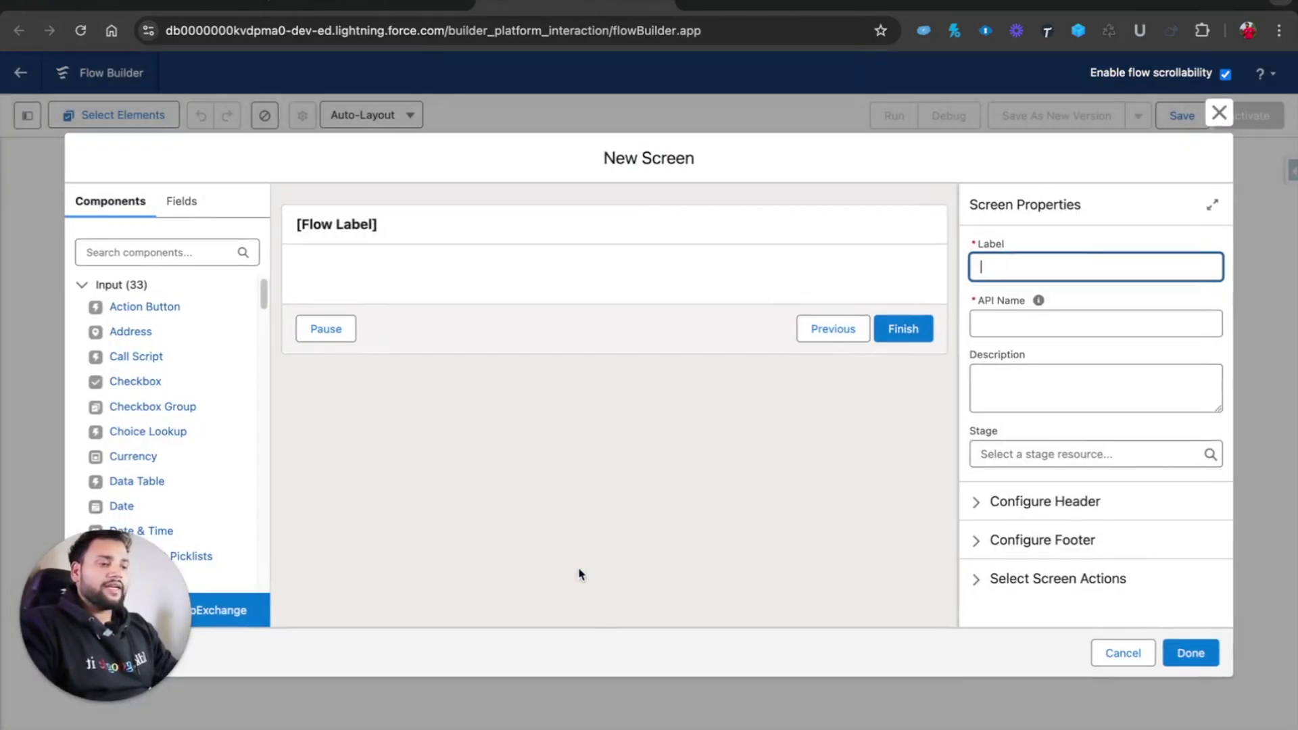
pyautogui.click(636, 223)
pyautogui.click(980, 267)
pyautogui.write('Opportunity ')
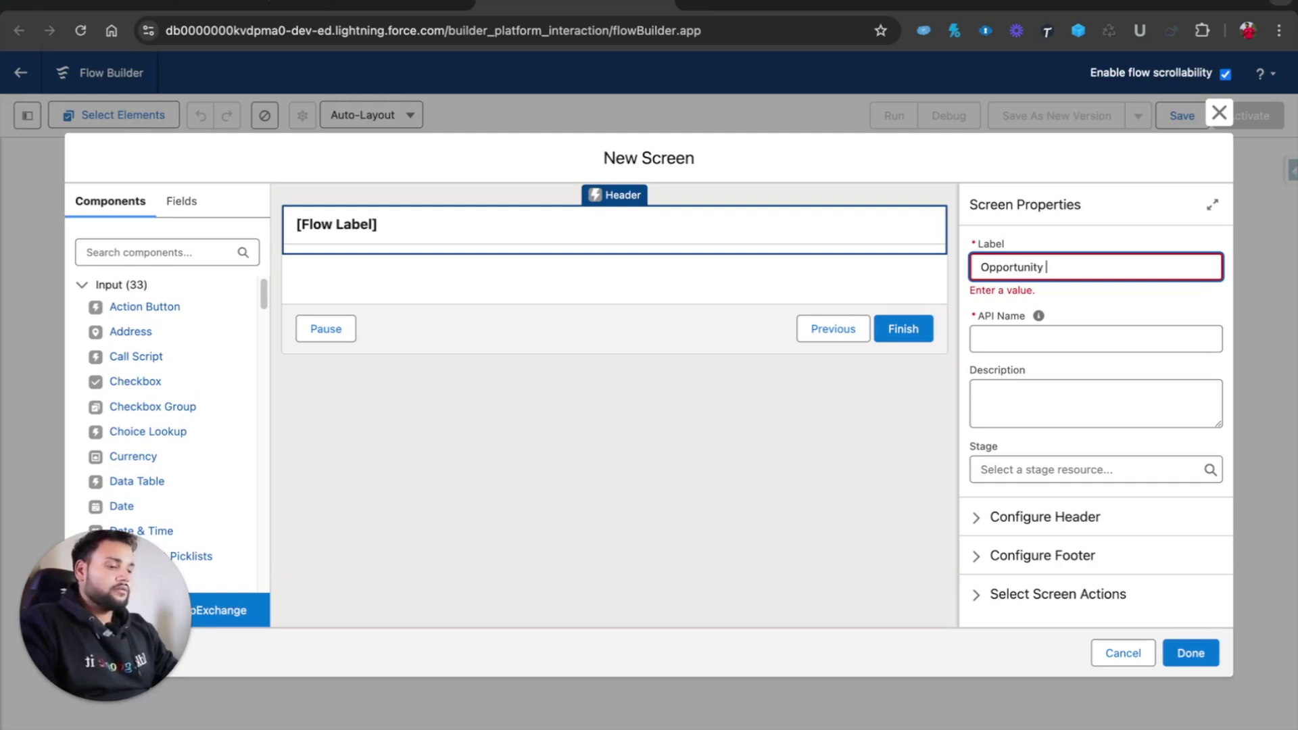
pyautogui.write('Info')
pyautogui.press('Tab')
# Place a Text input labelled "Opportunity Name" on the Opportunity Info screen
pyautogui.click(152, 252)
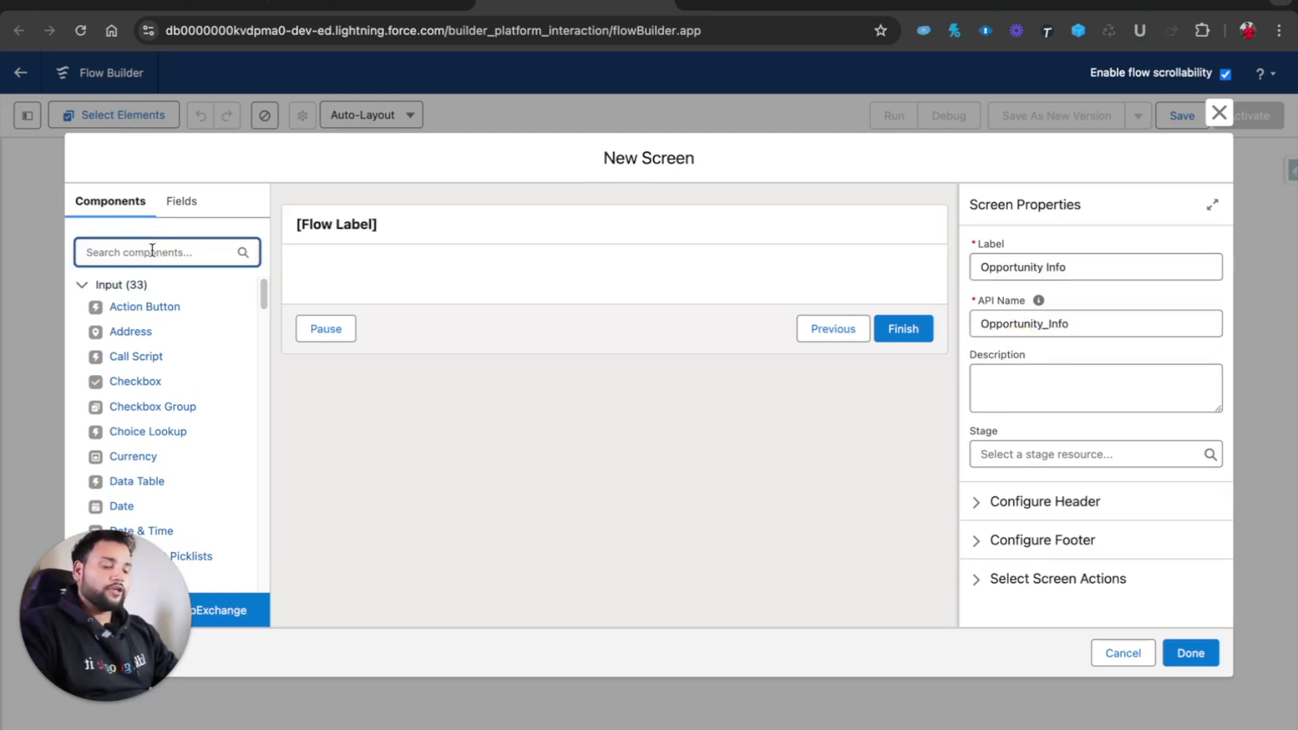
pyautogui.write('text')
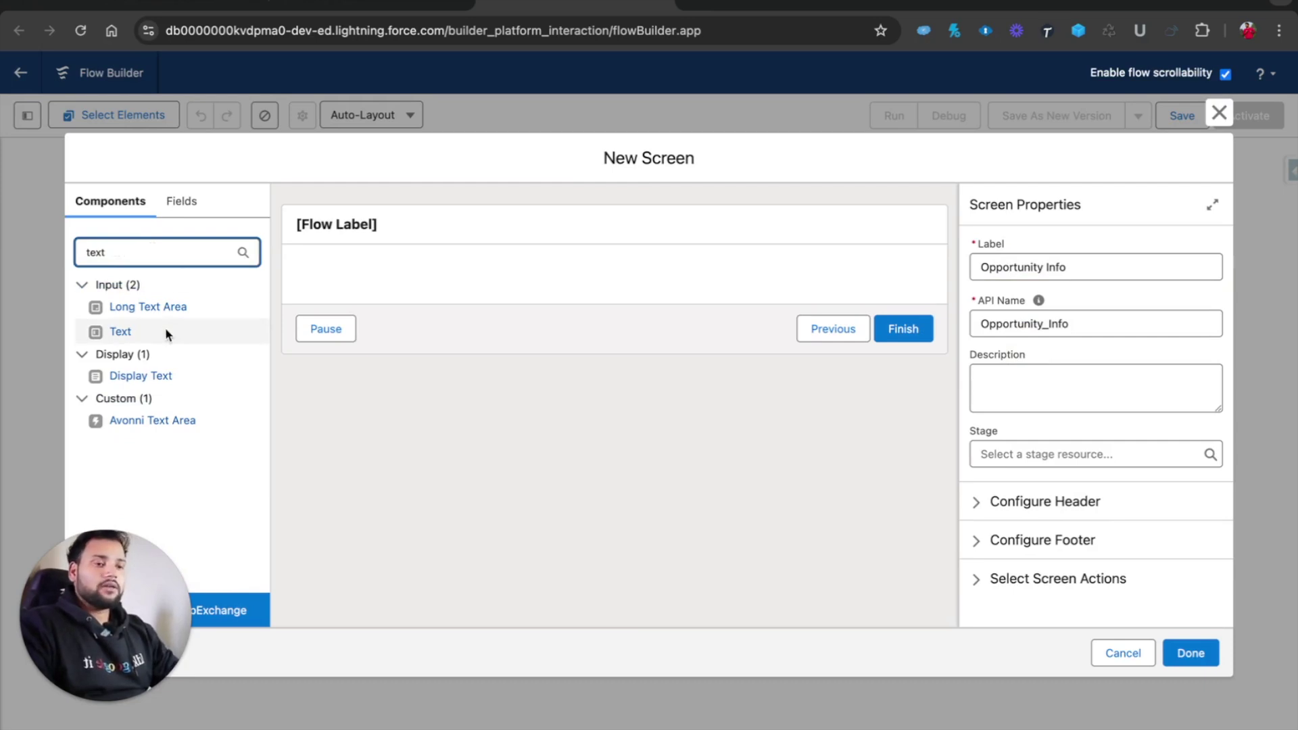
pyautogui.click(121, 332)
pyautogui.moveTo(121, 338); pyautogui.dragTo(433, 291)
pyautogui.write('Opportunity Name')
pyautogui.press('Tab')
# Add a Date input labelled "Close Date" below Opportunity Name and finish the Opportunity Info screen
pyautogui.doubleClick(108, 252)
pyautogui.write('date')
pyautogui.moveTo(145, 307); pyautogui.dragTo(350, 325)
pyautogui.doubleClick(94, 250)
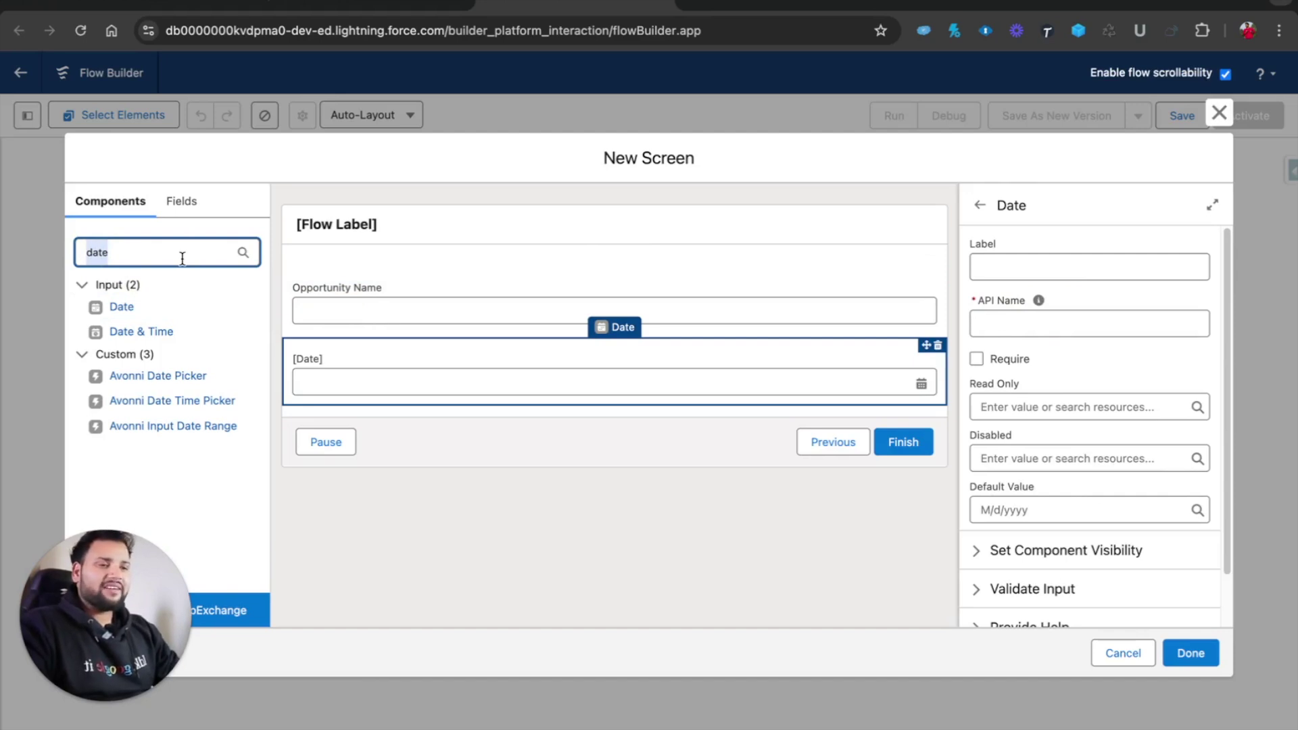
pyautogui.click(579, 362)
pyautogui.click(992, 265)
pyautogui.write('Close Date')
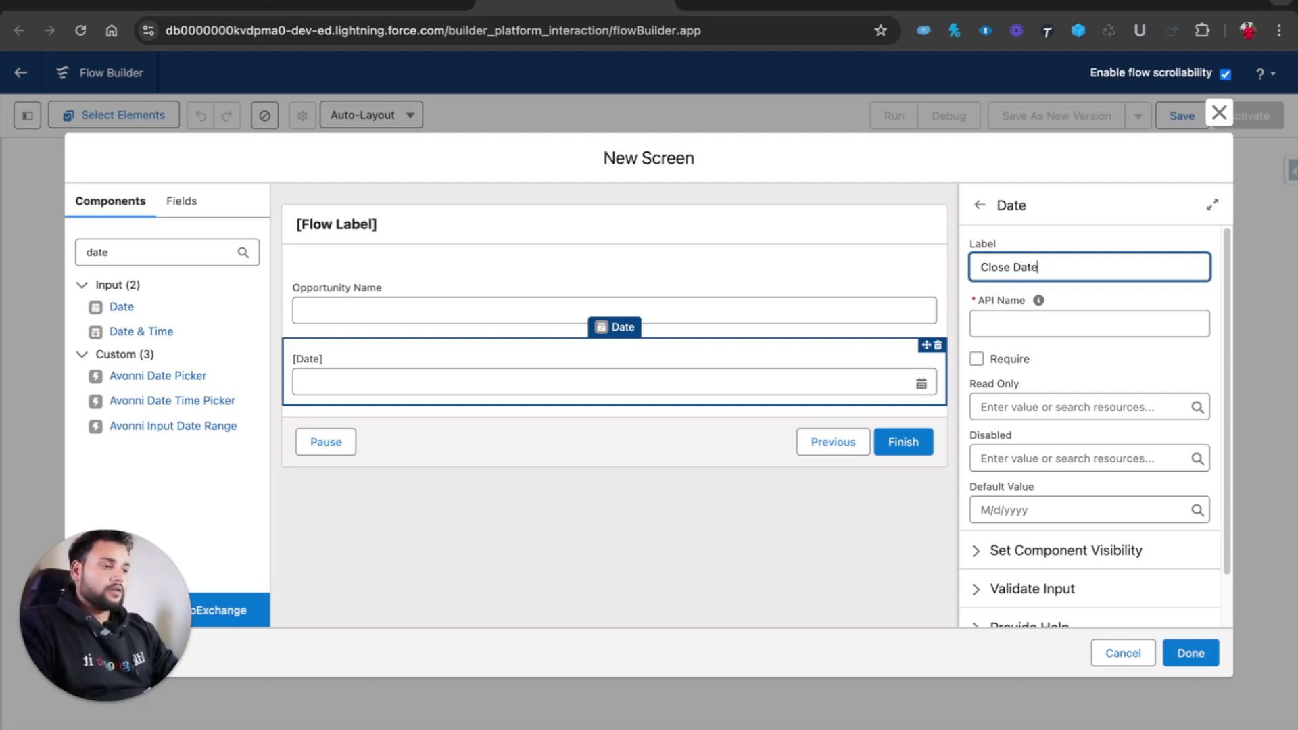
pyautogui.press('Tab')
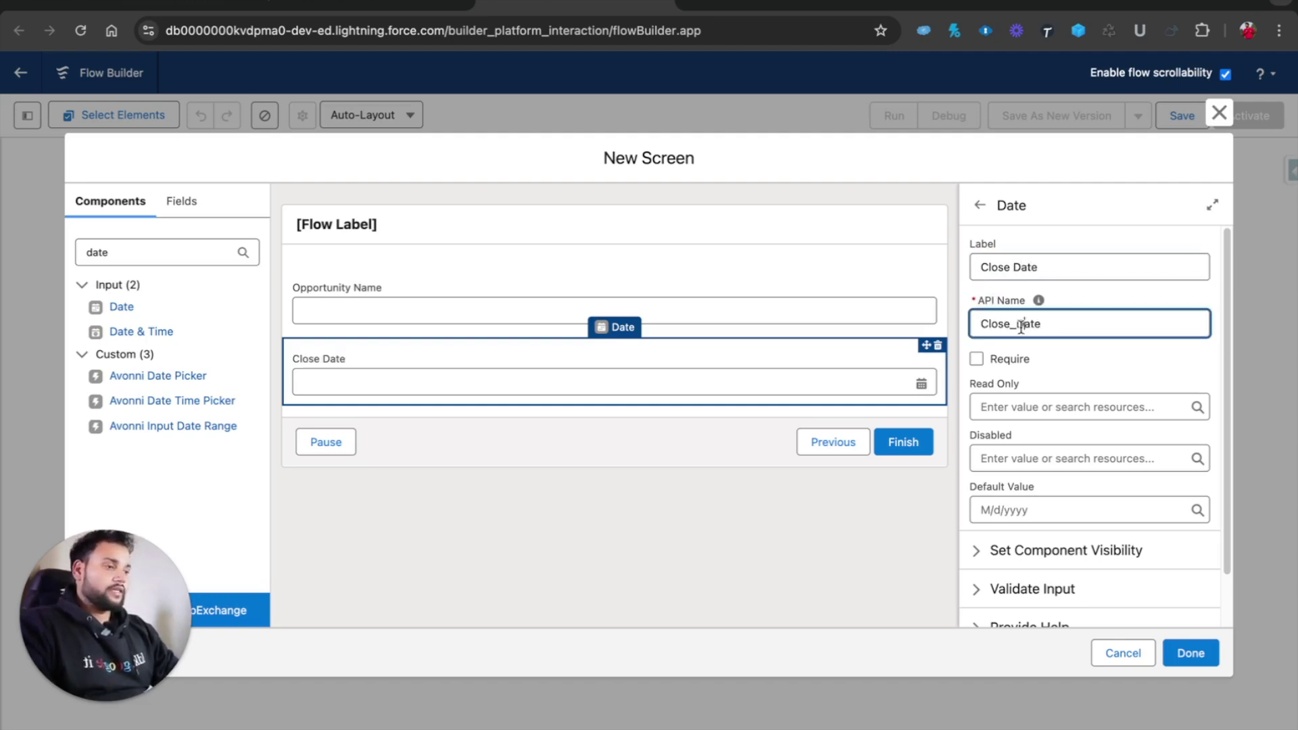
pyautogui.click(1102, 365)
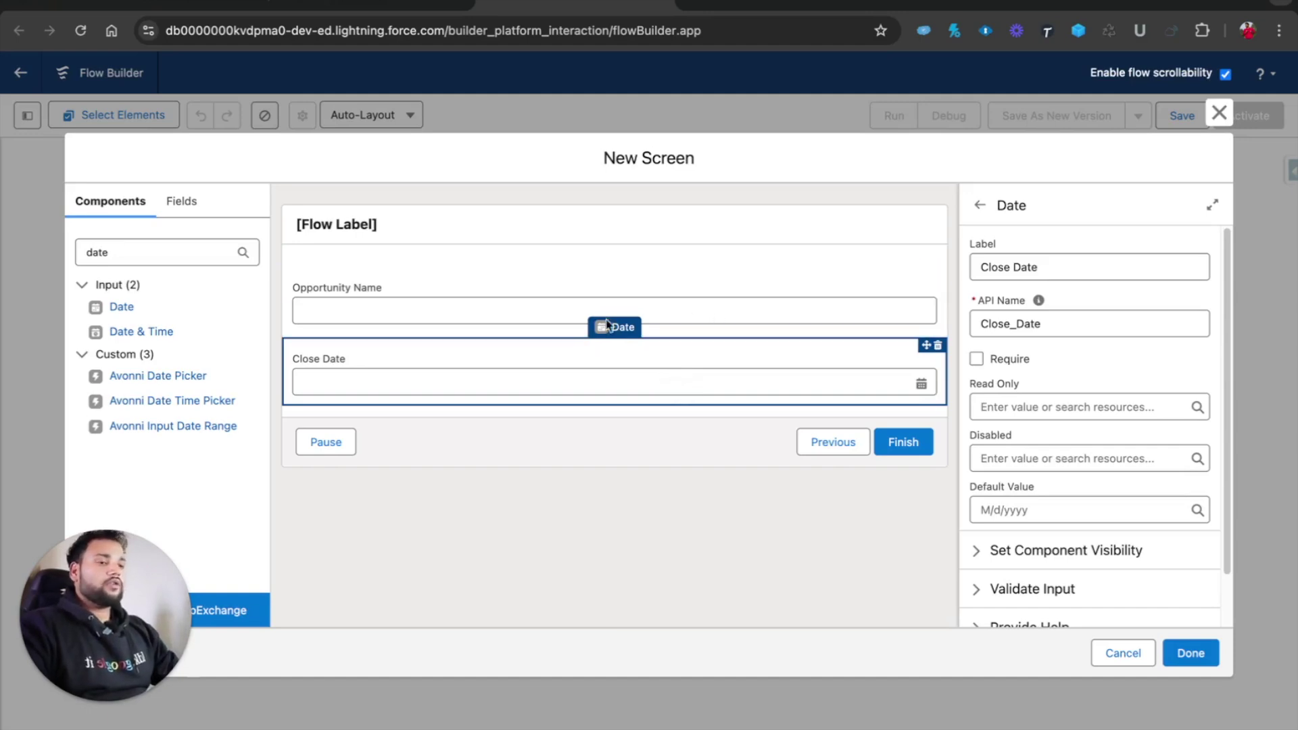
pyautogui.click(1207, 657)
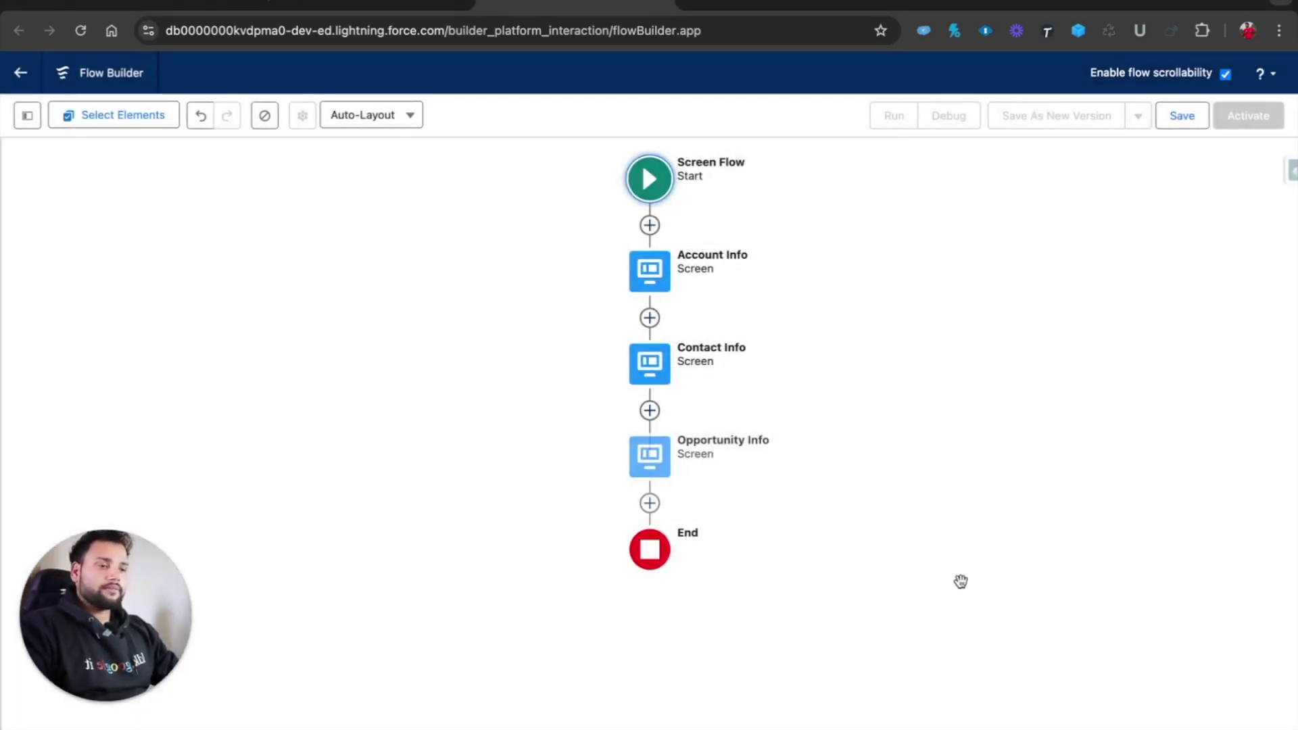
# Save the flow with the label "Rollback Records Element" and the description "This is just a demo flow"
pyautogui.moveTo(811, 345); pyautogui.dragTo(589, 397)
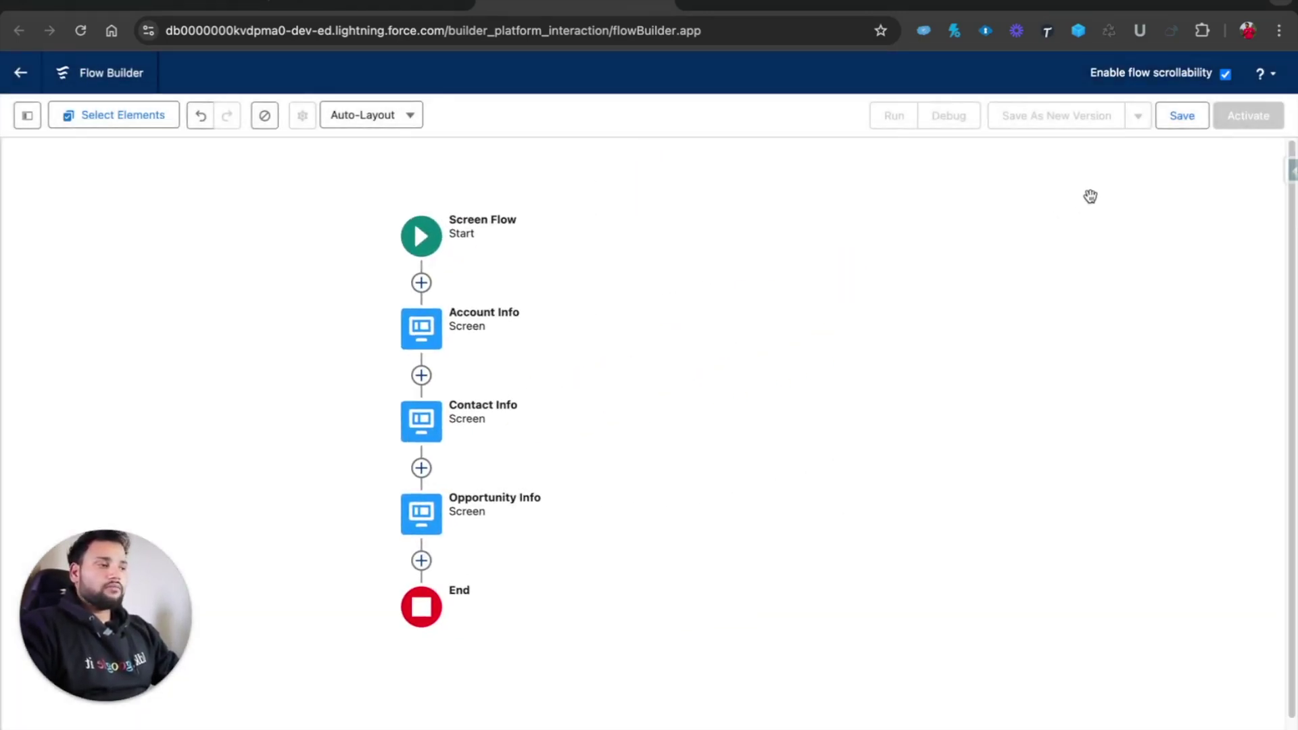
pyautogui.click(1194, 121)
pyautogui.click(574, 361)
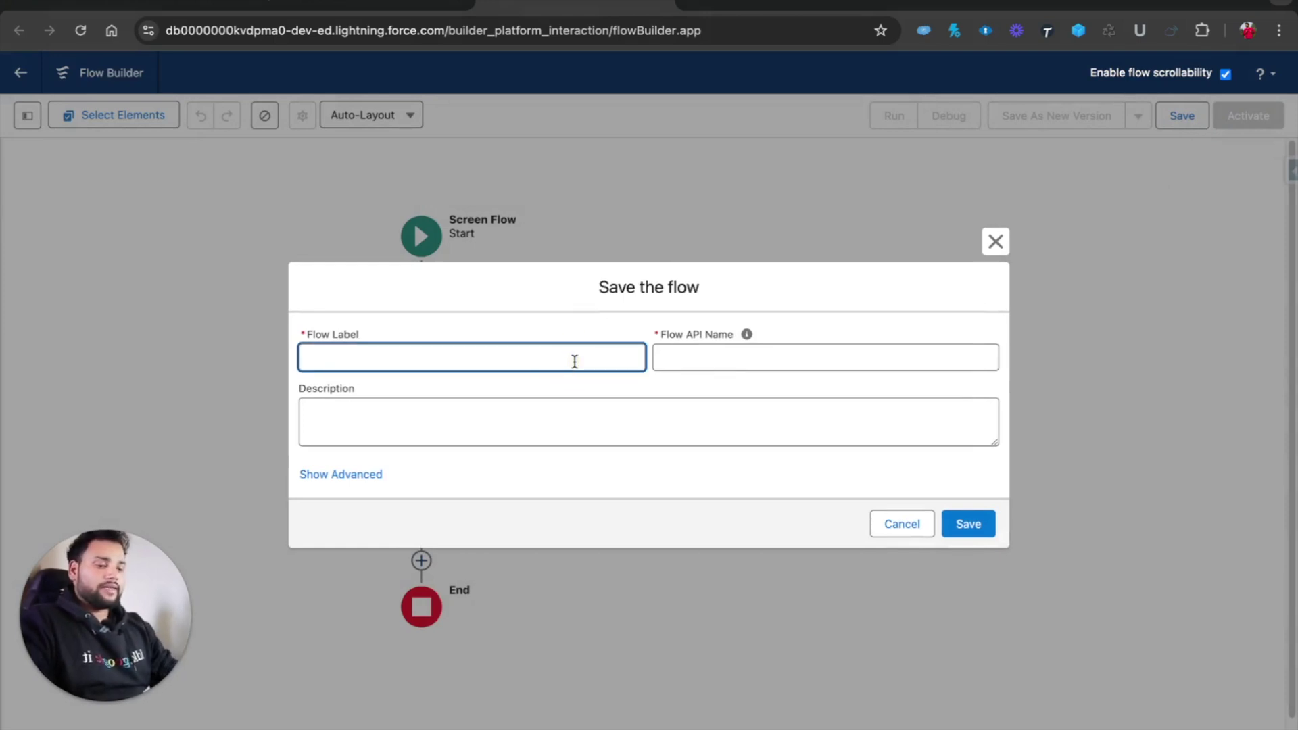
pyautogui.write('Rollback Records Element')
pyautogui.click(724, 352)
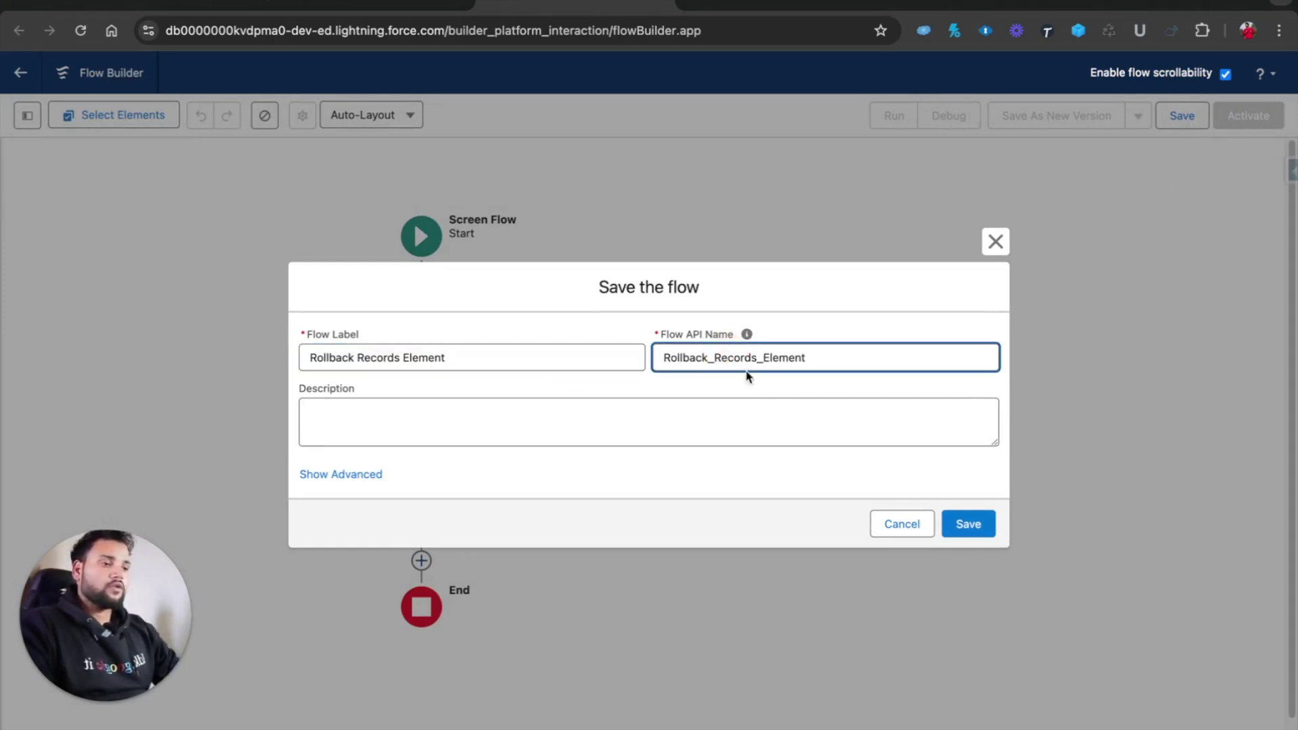
pyautogui.click(513, 430)
pyautogui.write('This is')
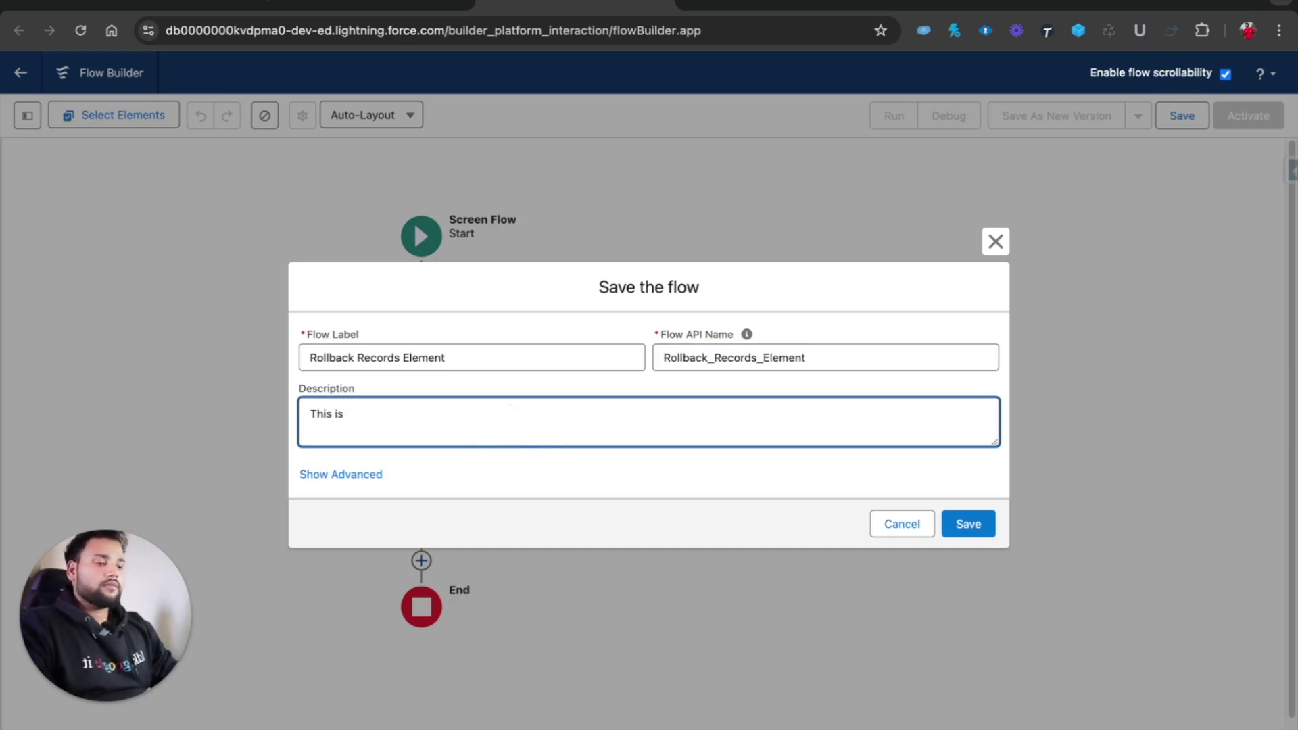
pyautogui.write(' just a demo flow')
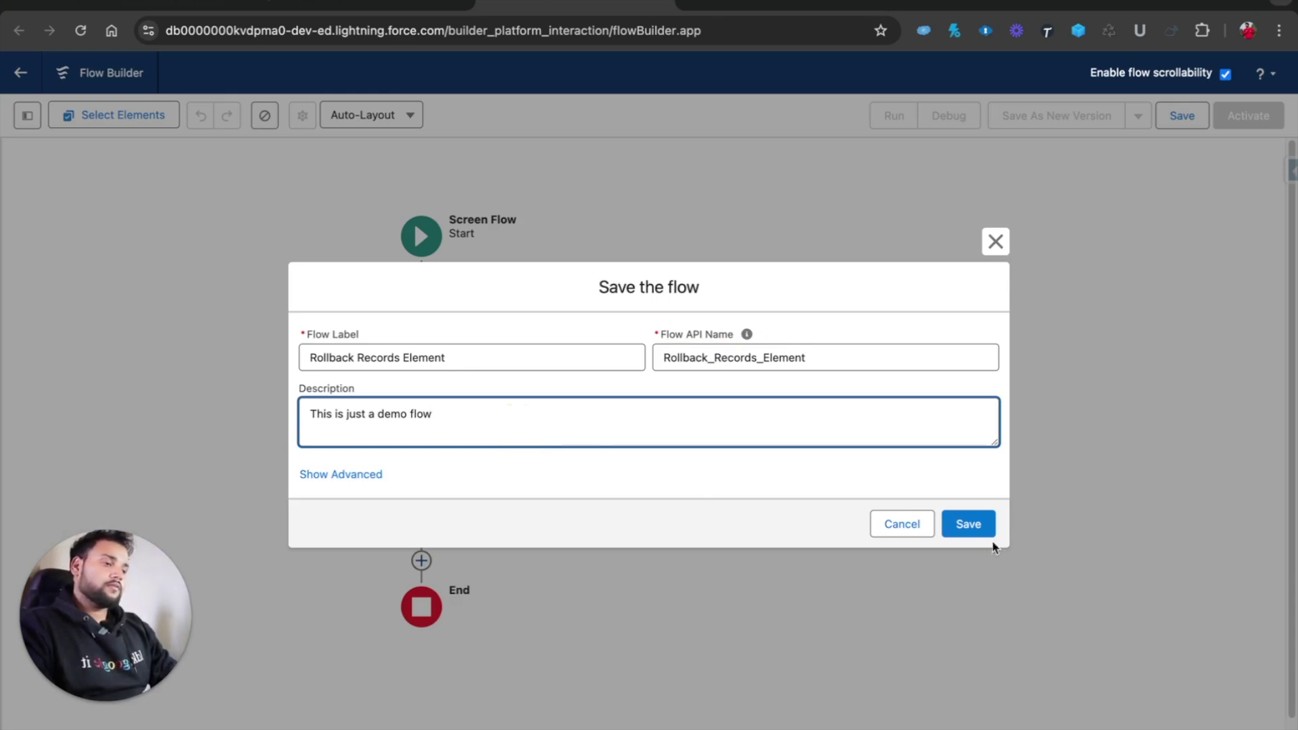
pyautogui.click(985, 525)
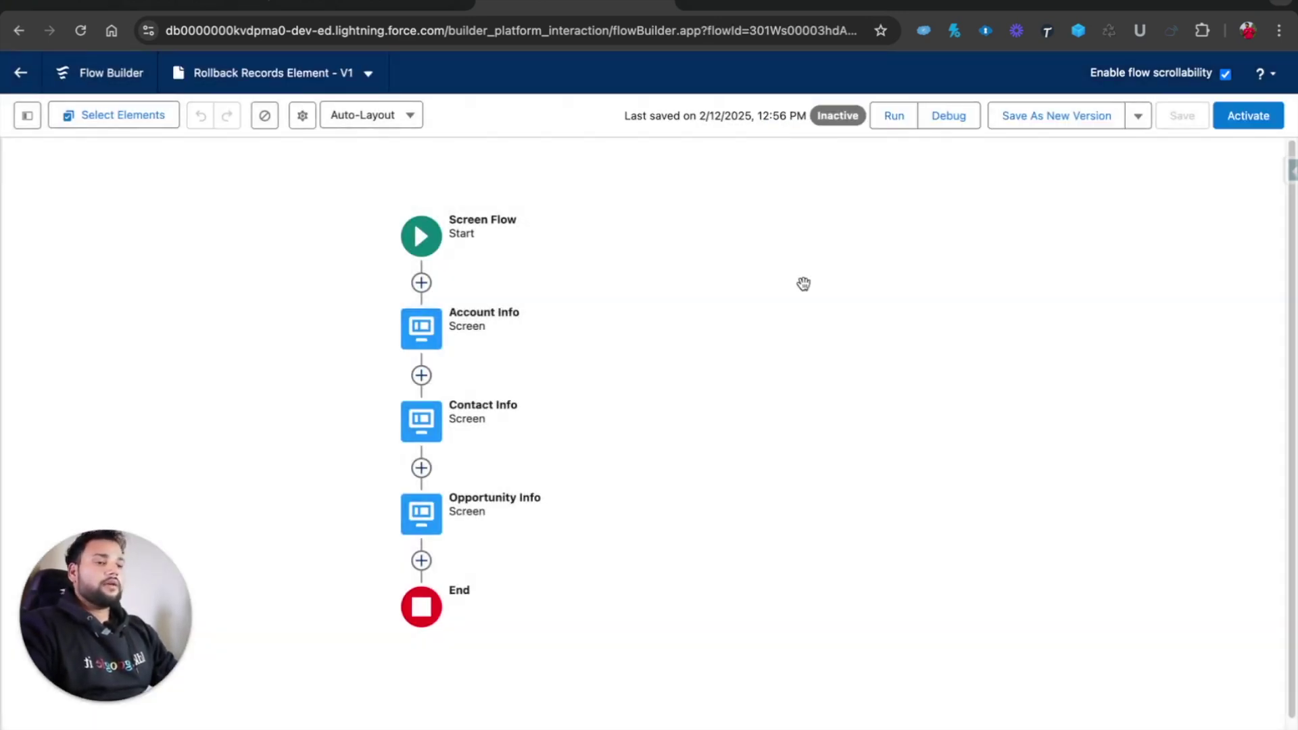
# Run the flow in debug mode and submit "dsfvdfv" as the account name on the Account Info screen
pyautogui.click(948, 123)
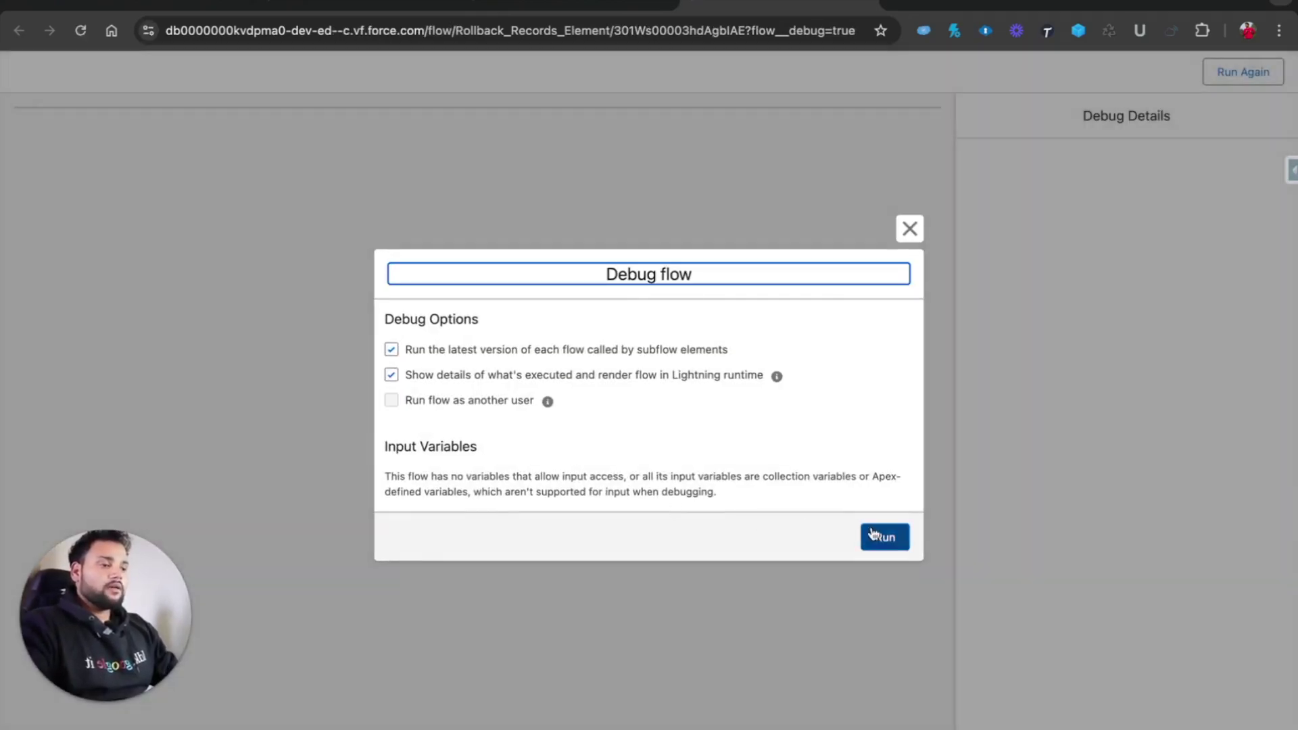
pyautogui.click(872, 534)
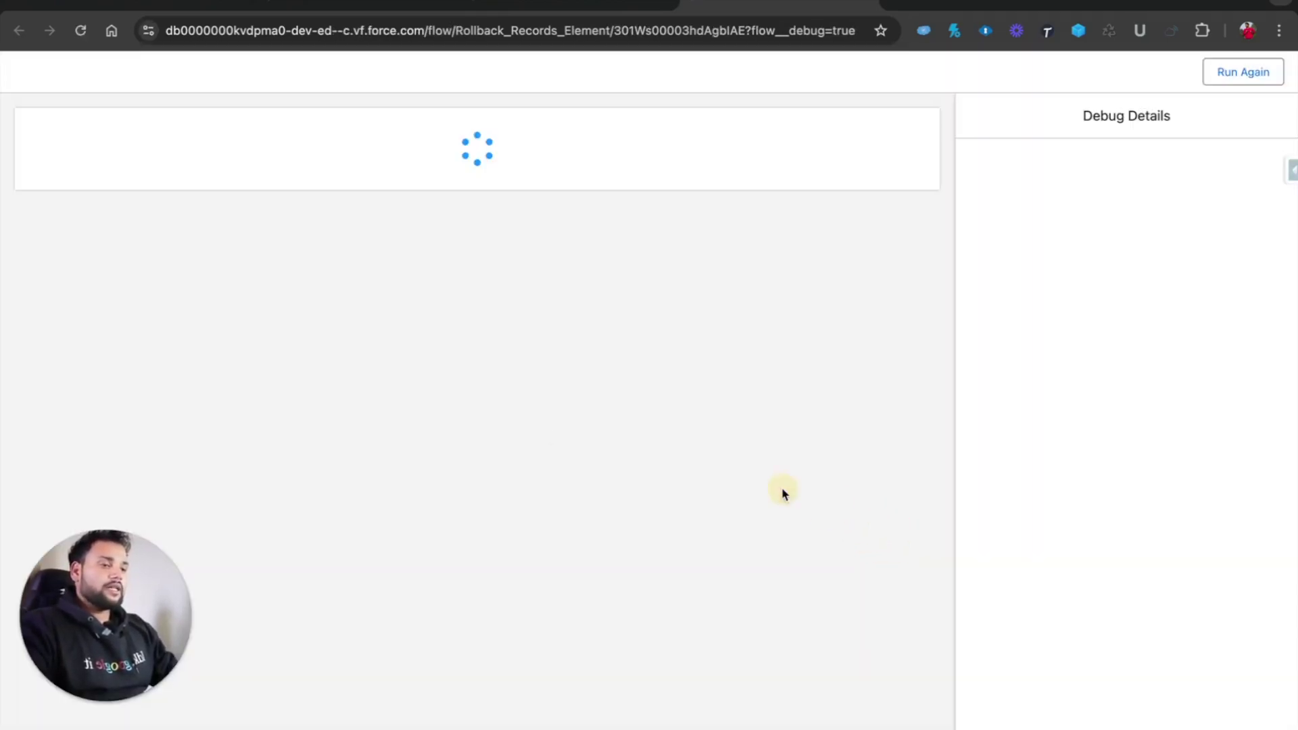
pyautogui.click(301, 182)
pyautogui.write('dsfvdfv')
pyautogui.click(899, 240)
# Fill the debug run's Contact Info screen with first name "asdvdsv" and last name "dsvsdvd" and continue
pyautogui.write('asdsdsd')
pyautogui.click(82, 245)
pyautogui.write('dsnsdn')
pyautogui.click(877, 297)
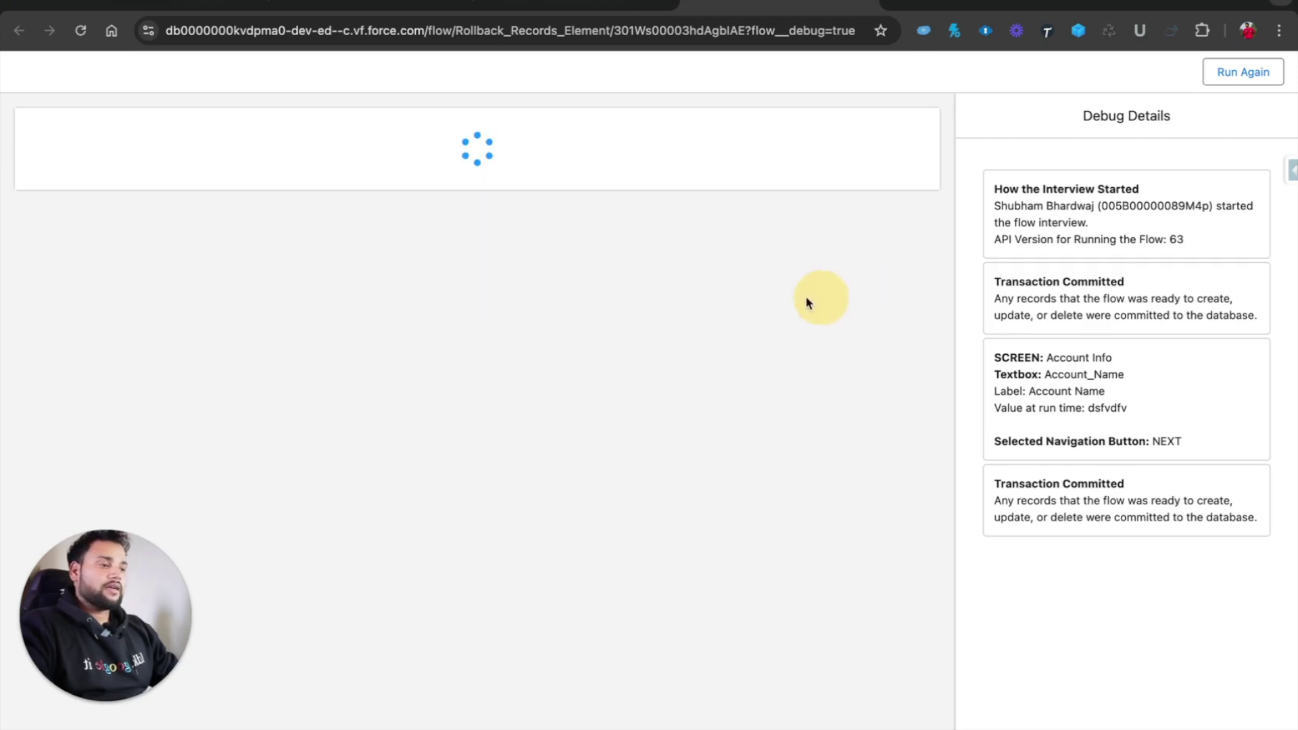
# Finish the debug run with opportunity name "dsvdfve" and close date Feb 3, 2025, and return to the flow canvas
pyautogui.write('dsvdfve')
pyautogui.click(200, 247)
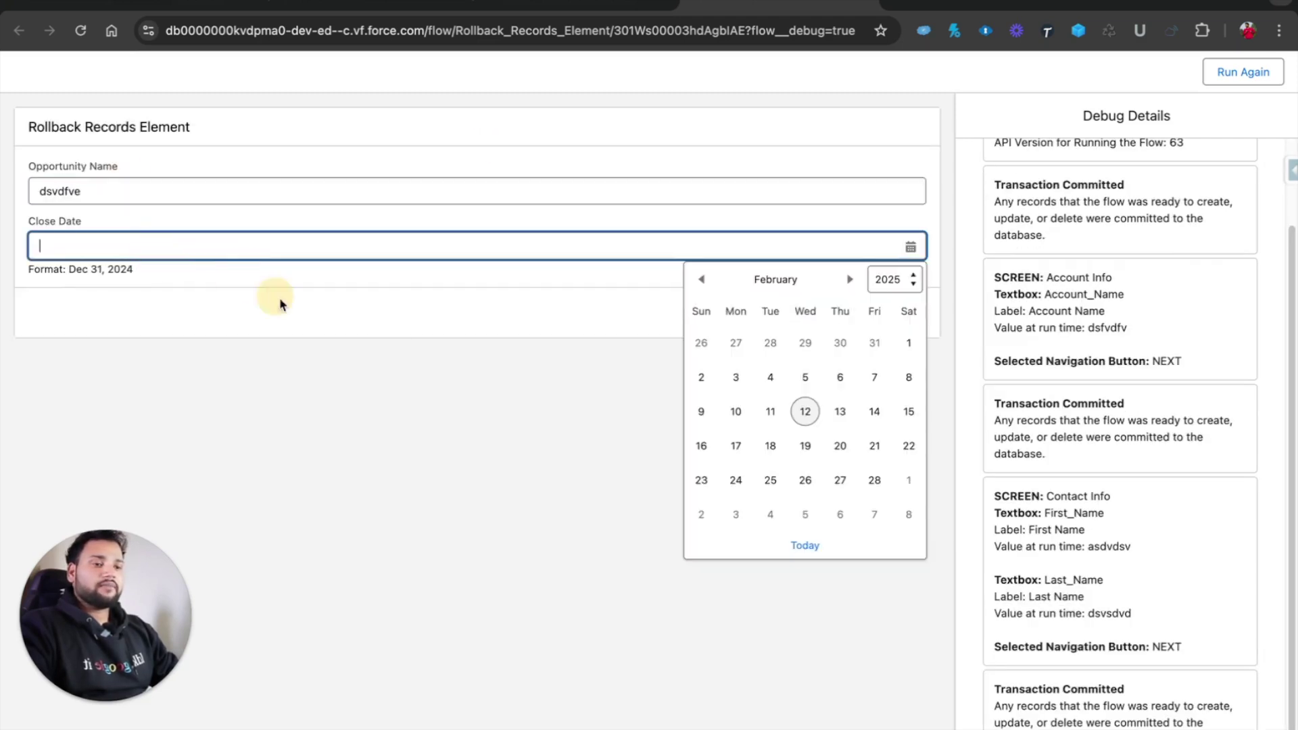
pyautogui.click(738, 376)
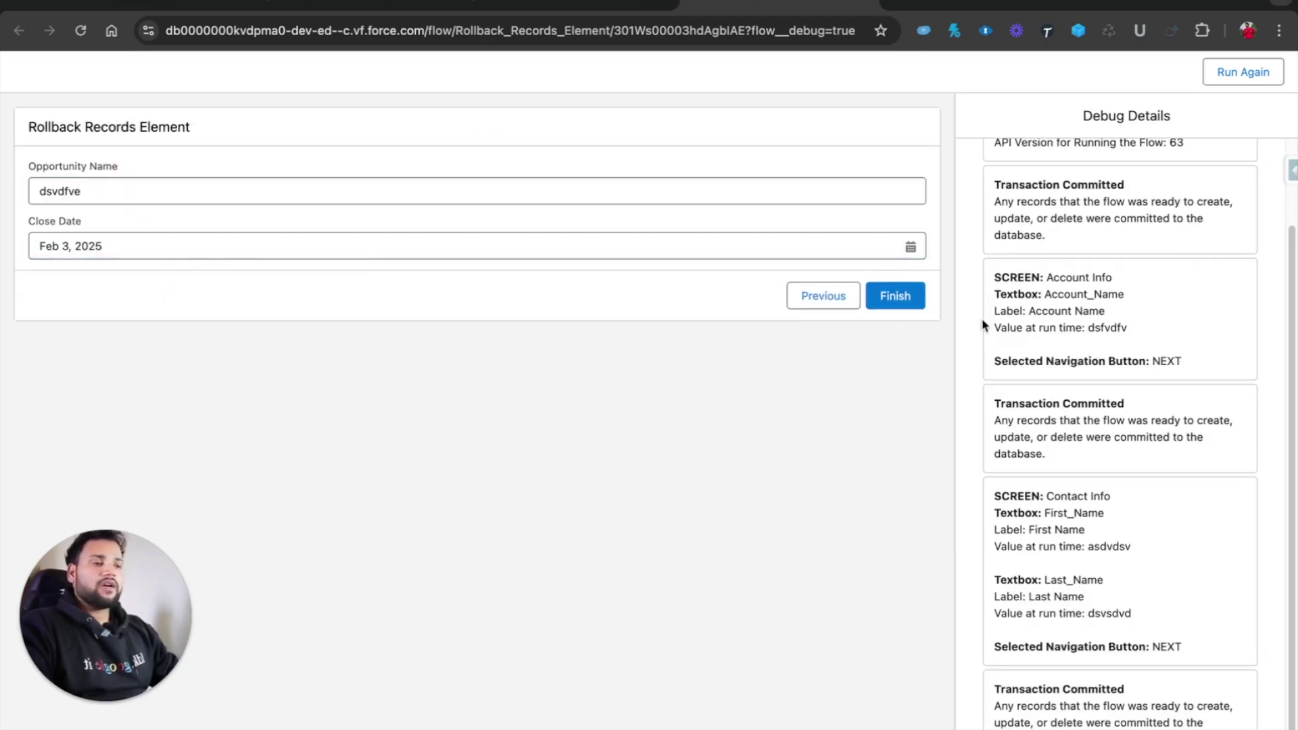
pyautogui.click(895, 296)
pyautogui.click(558, 9)
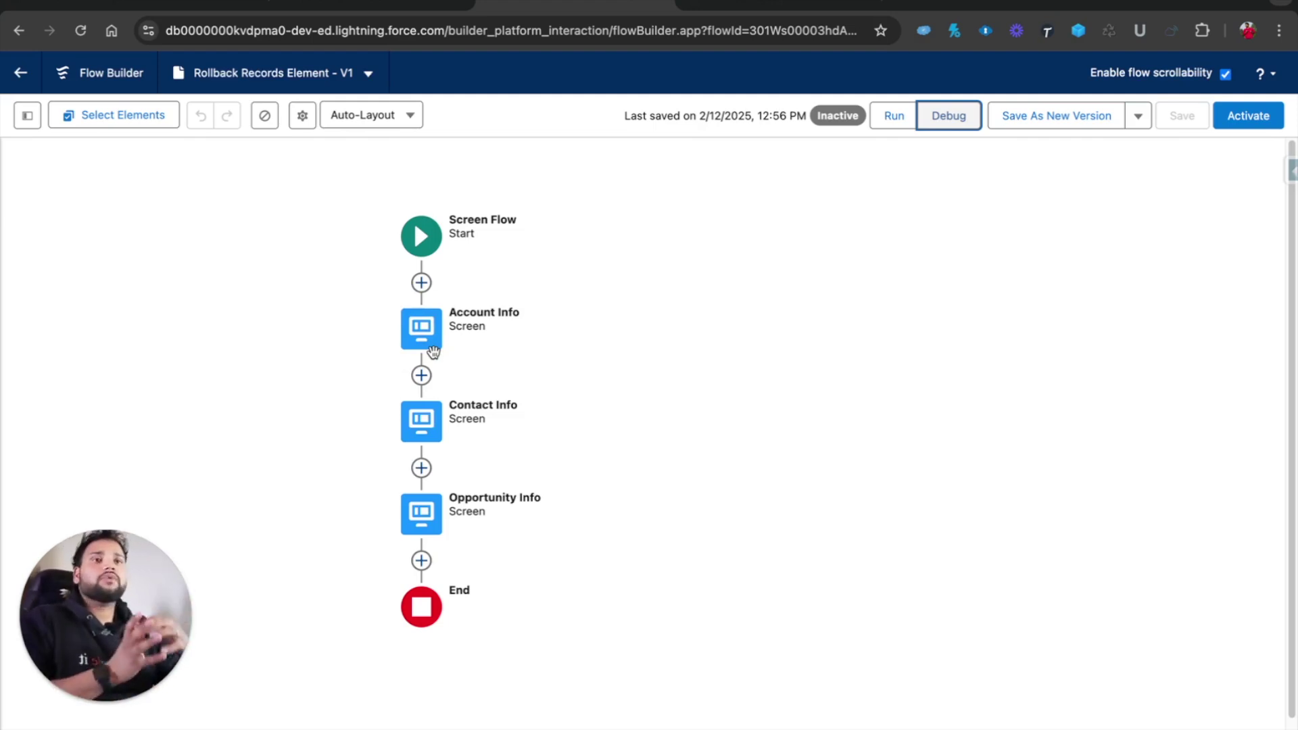
# Add a Create Records element between Account Info and Contact Info and label it "Create Account"
pyautogui.click(473, 343)
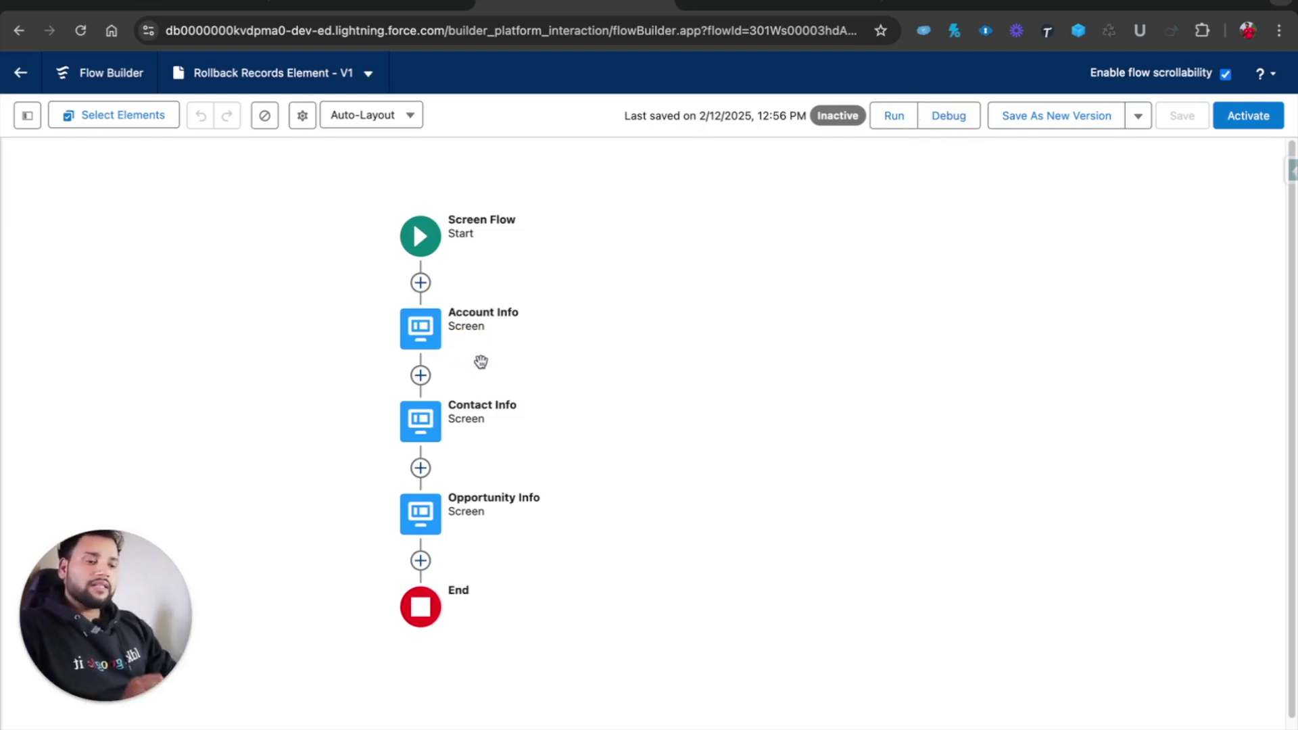
pyautogui.click(420, 375)
pyautogui.write('create')
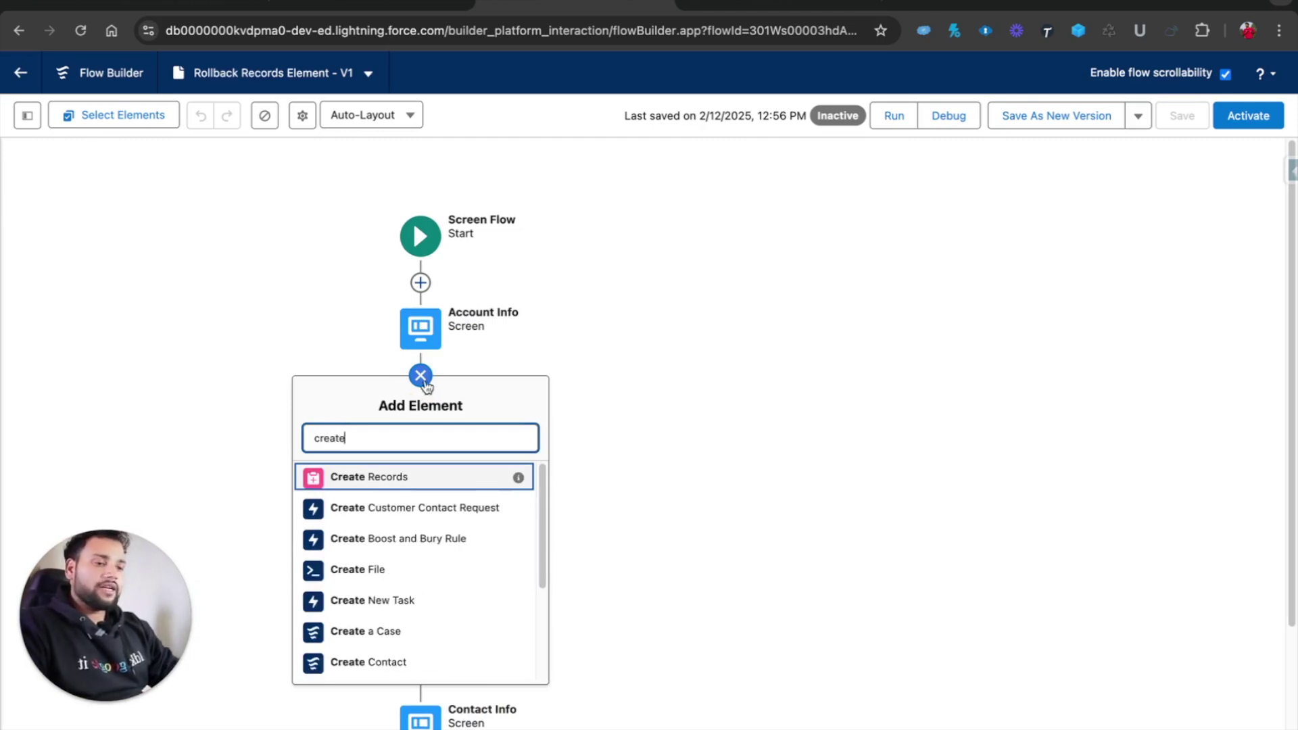
pyautogui.click(372, 478)
pyautogui.write('Creat')
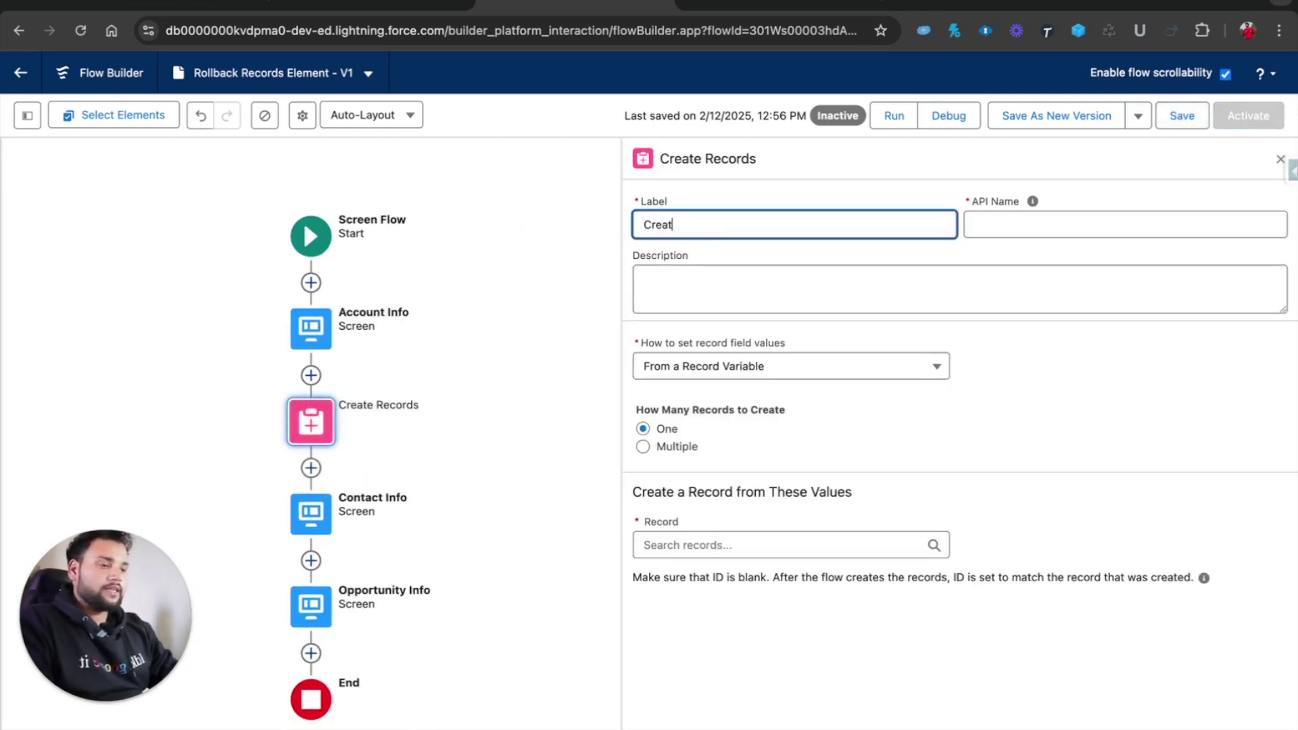
pyautogui.write('e Account')
pyautogui.click(1100, 217)
# Have Create Account set its record field values manually and choose Account as the object
pyautogui.click(716, 368)
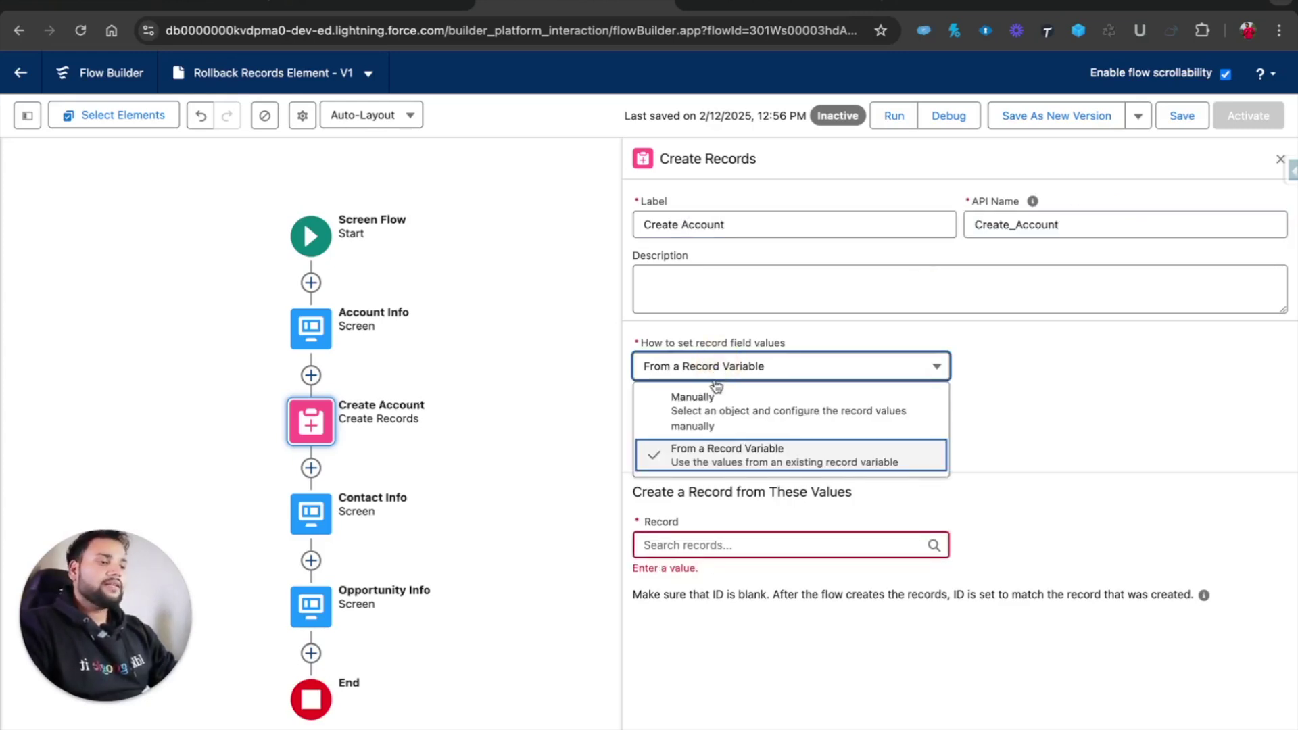
pyautogui.click(715, 393)
pyautogui.click(683, 475)
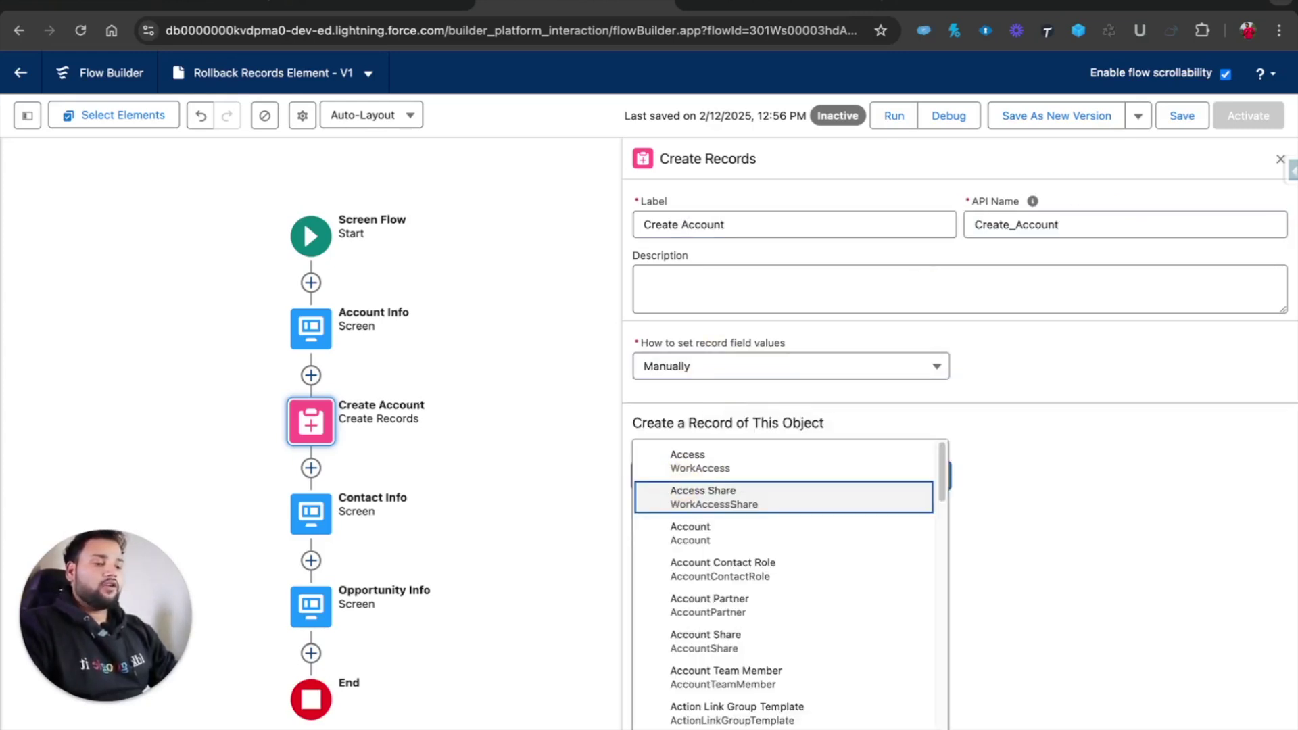
pyautogui.write('Acc')
pyautogui.click(691, 536)
# Map the Account Name field to the Account Name input from the Account Info screen
pyautogui.click(681, 559)
pyautogui.click(669, 572)
pyautogui.write('Name')
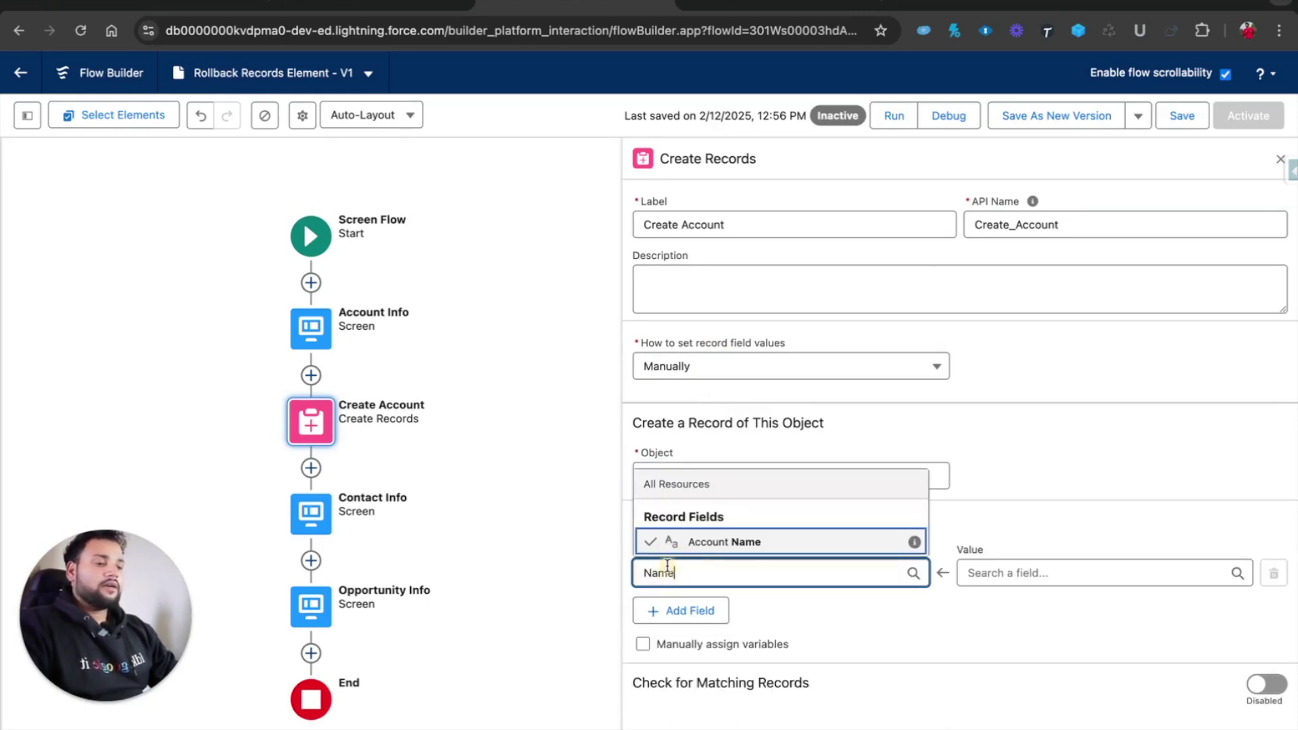
pyautogui.click(711, 548)
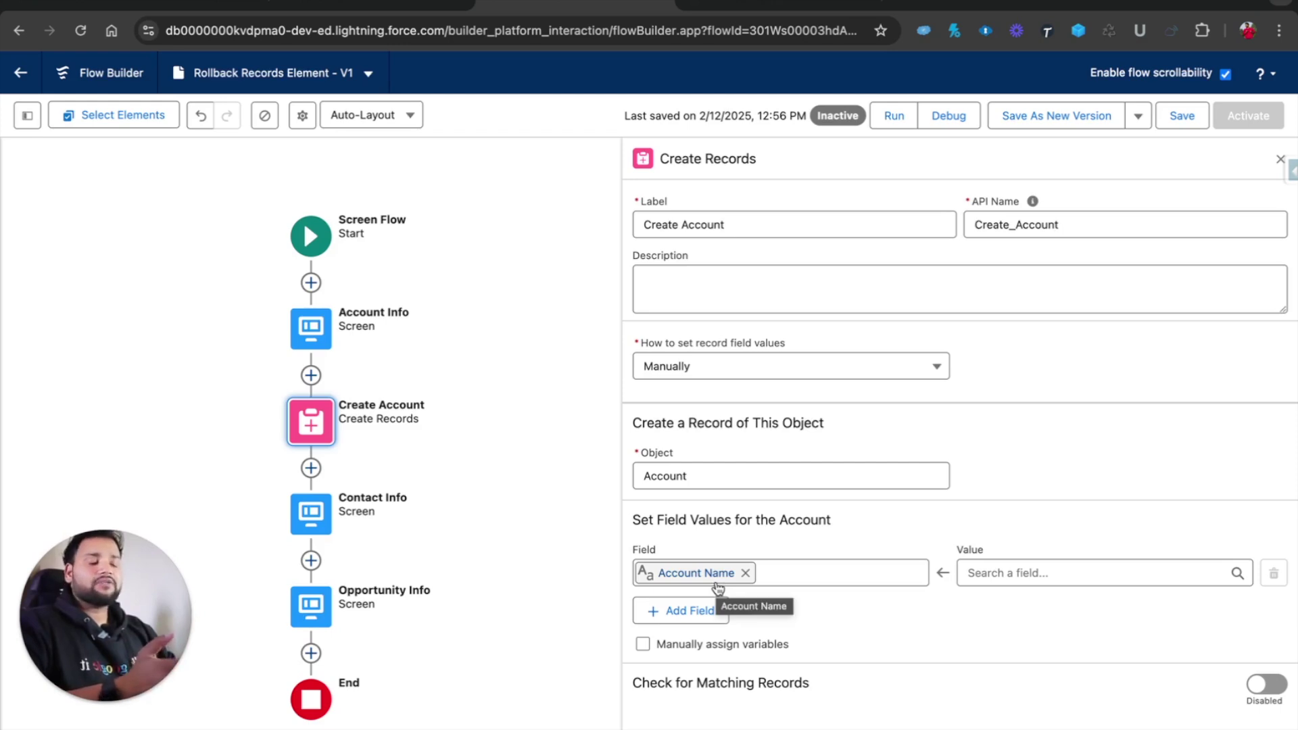
pyautogui.click(975, 573)
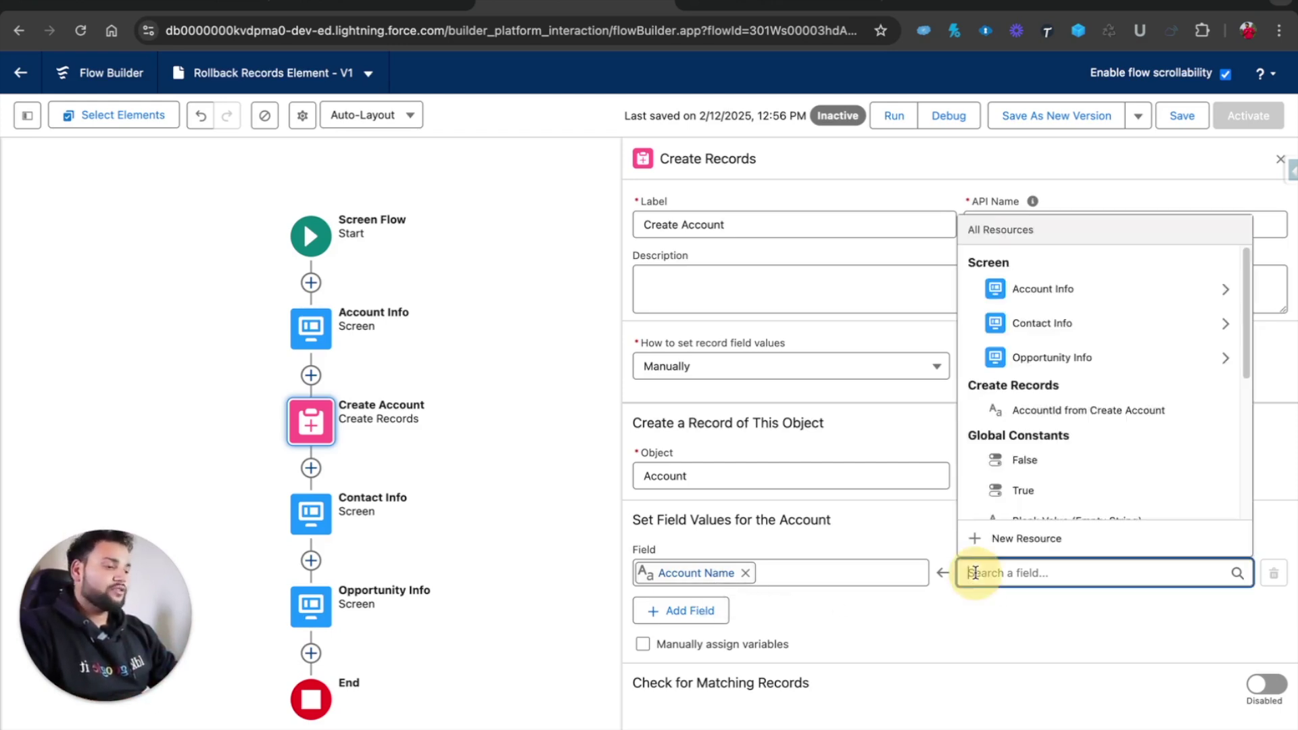
pyautogui.click(1049, 290)
pyautogui.click(1039, 510)
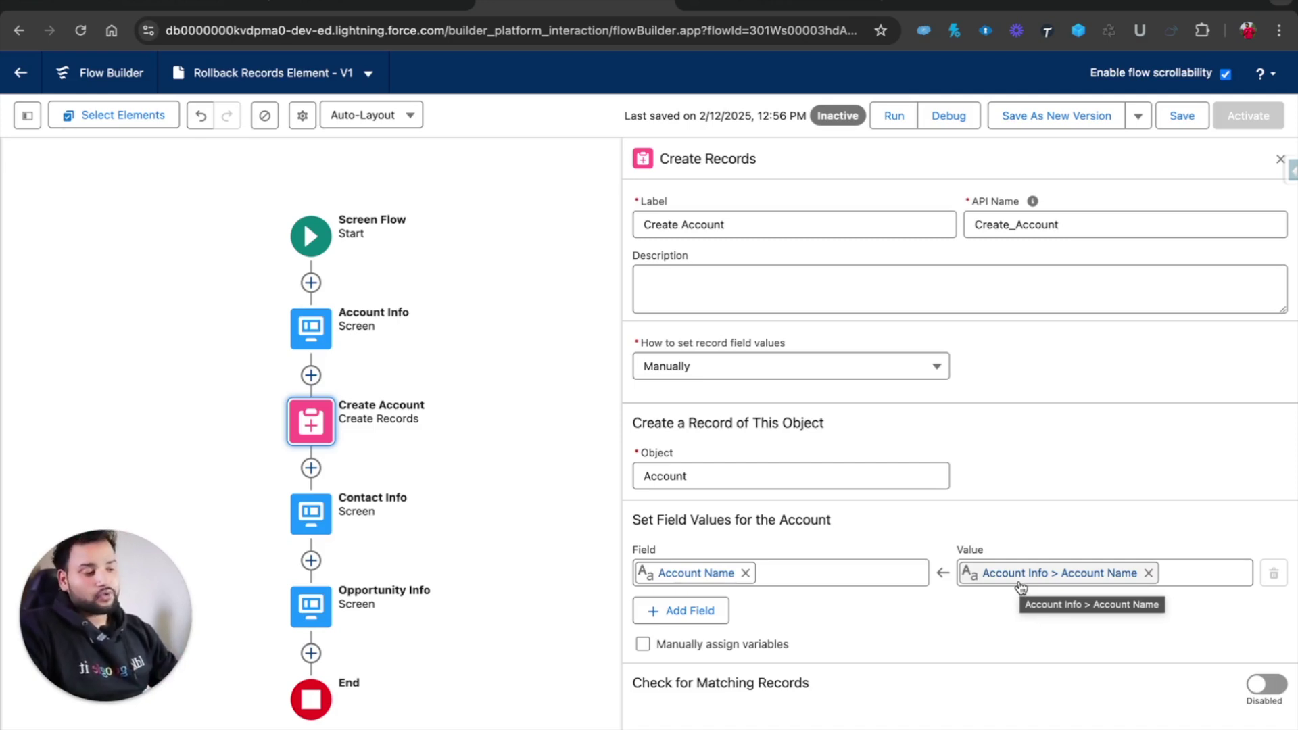
# Enable manual variable assignment and store the account ID in a new Text variable named "AccountId"
pyautogui.click(645, 646)
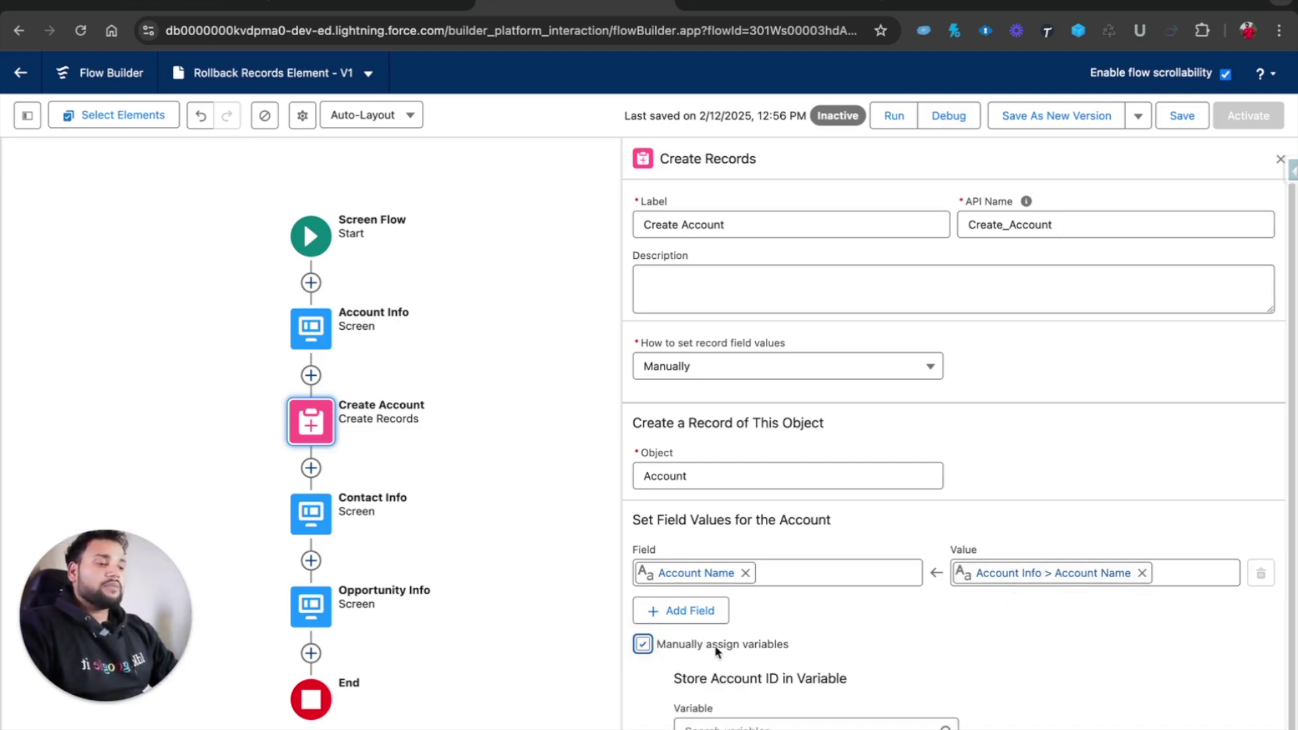
pyautogui.click(692, 726)
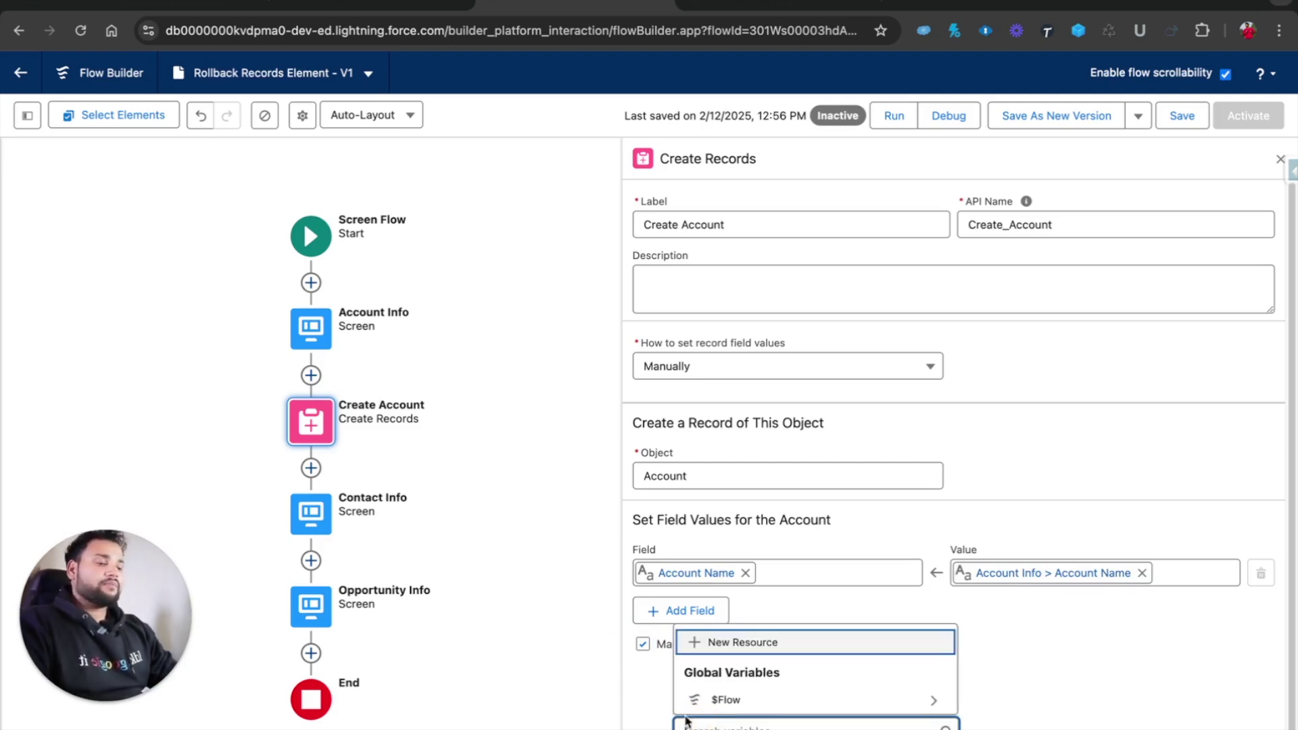
pyautogui.click(673, 642)
pyautogui.click(391, 349)
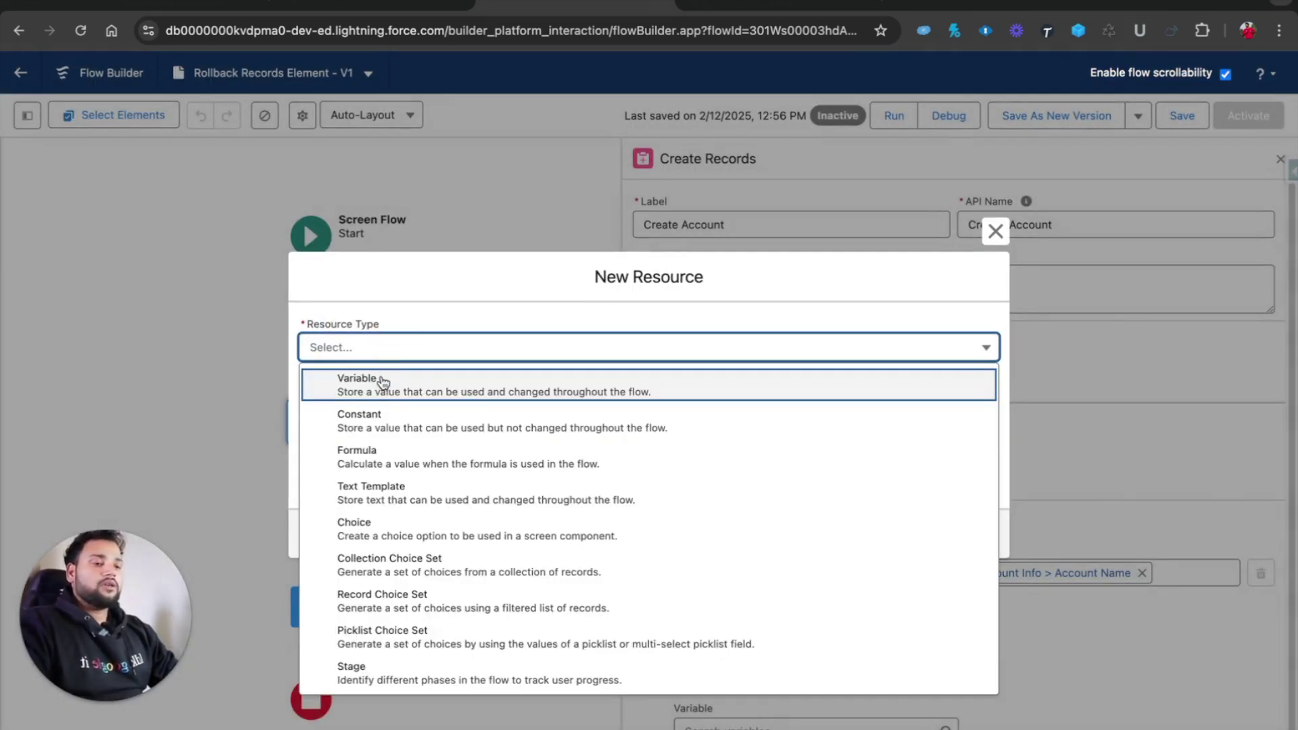
pyautogui.click(383, 383)
pyautogui.click(353, 378)
pyautogui.write('reco')
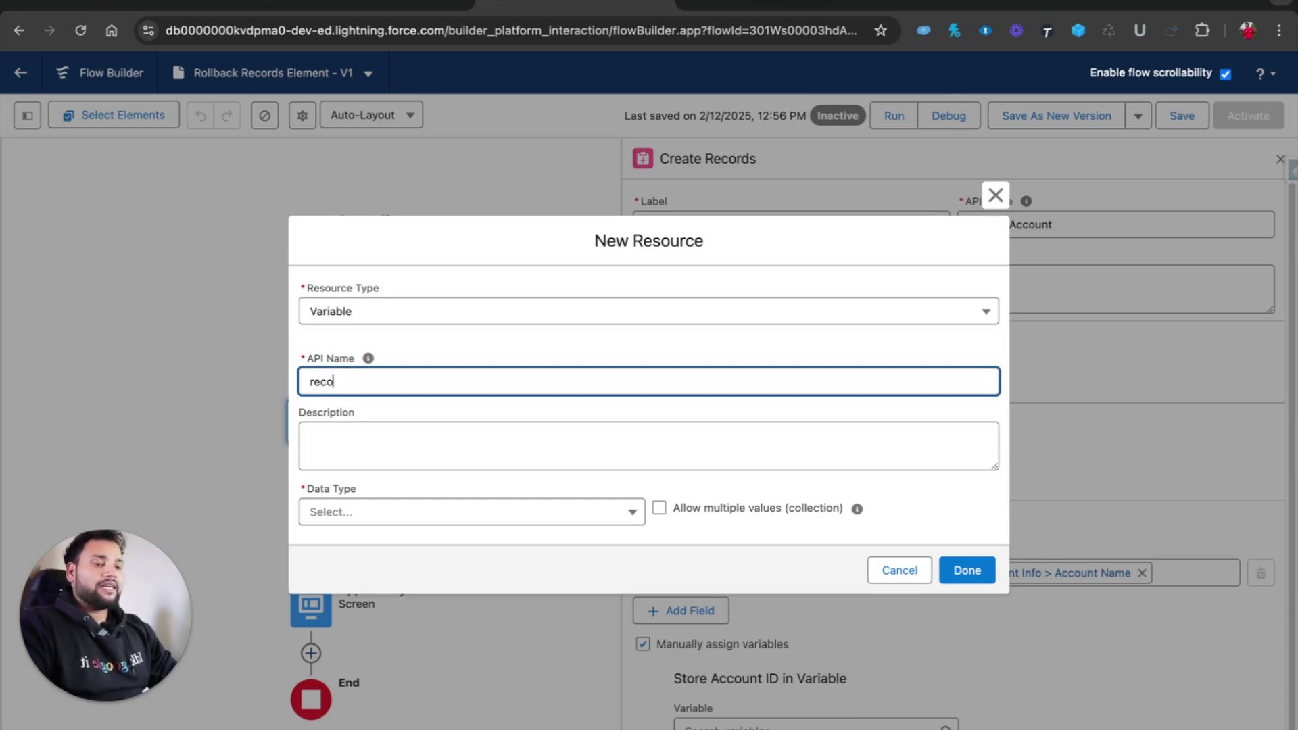
pyautogui.write('AccountId')
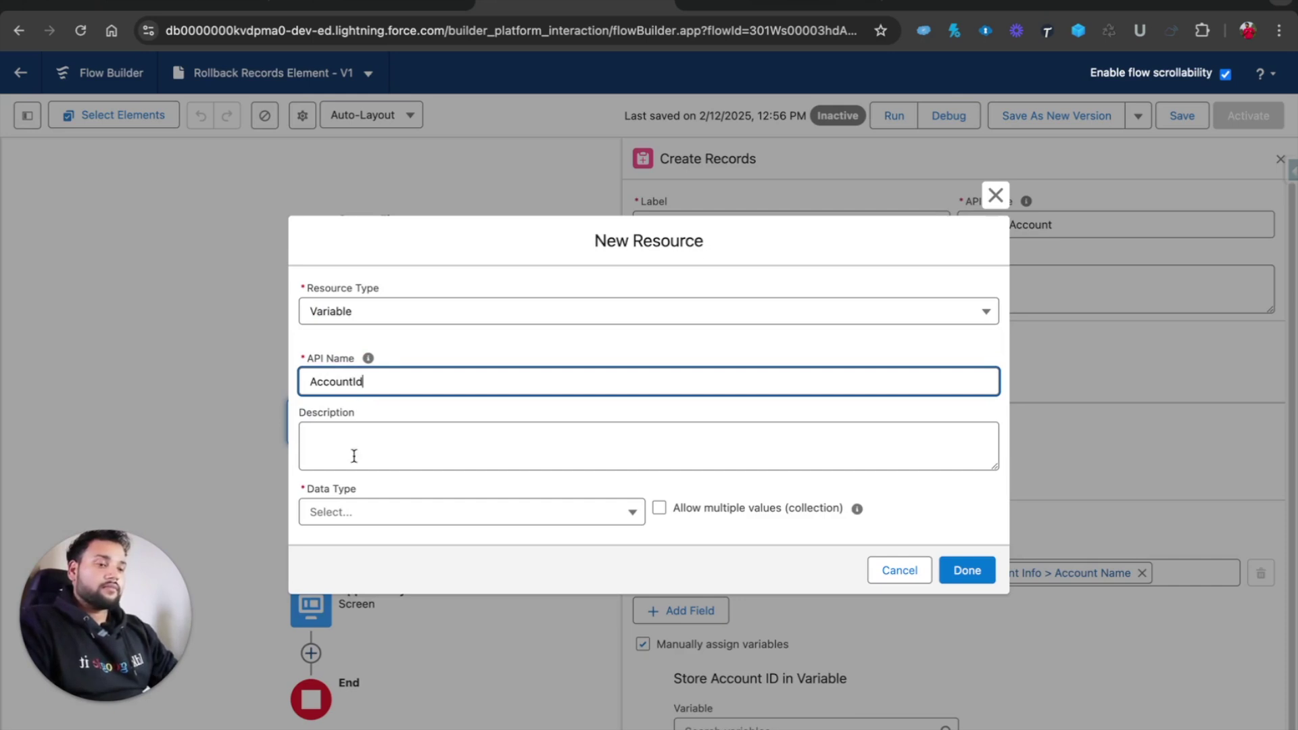
pyautogui.click(350, 514)
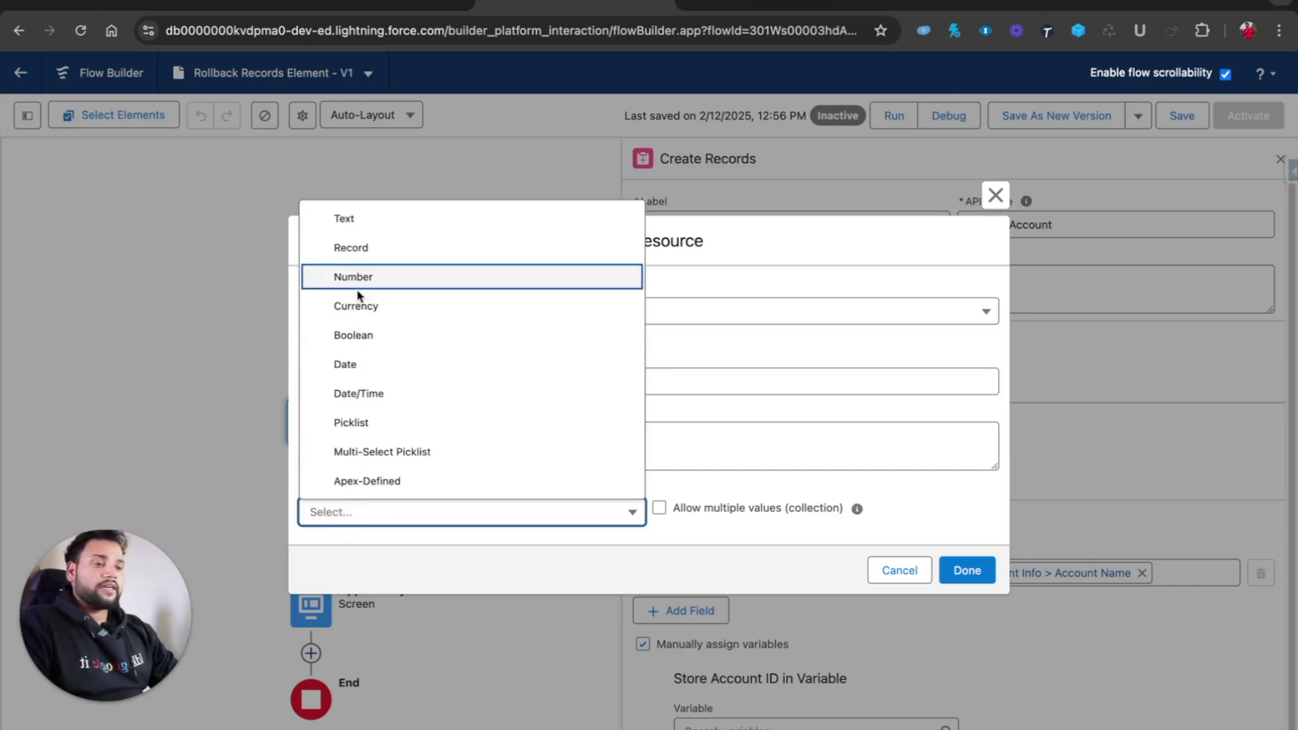
pyautogui.click(348, 217)
pyautogui.click(970, 625)
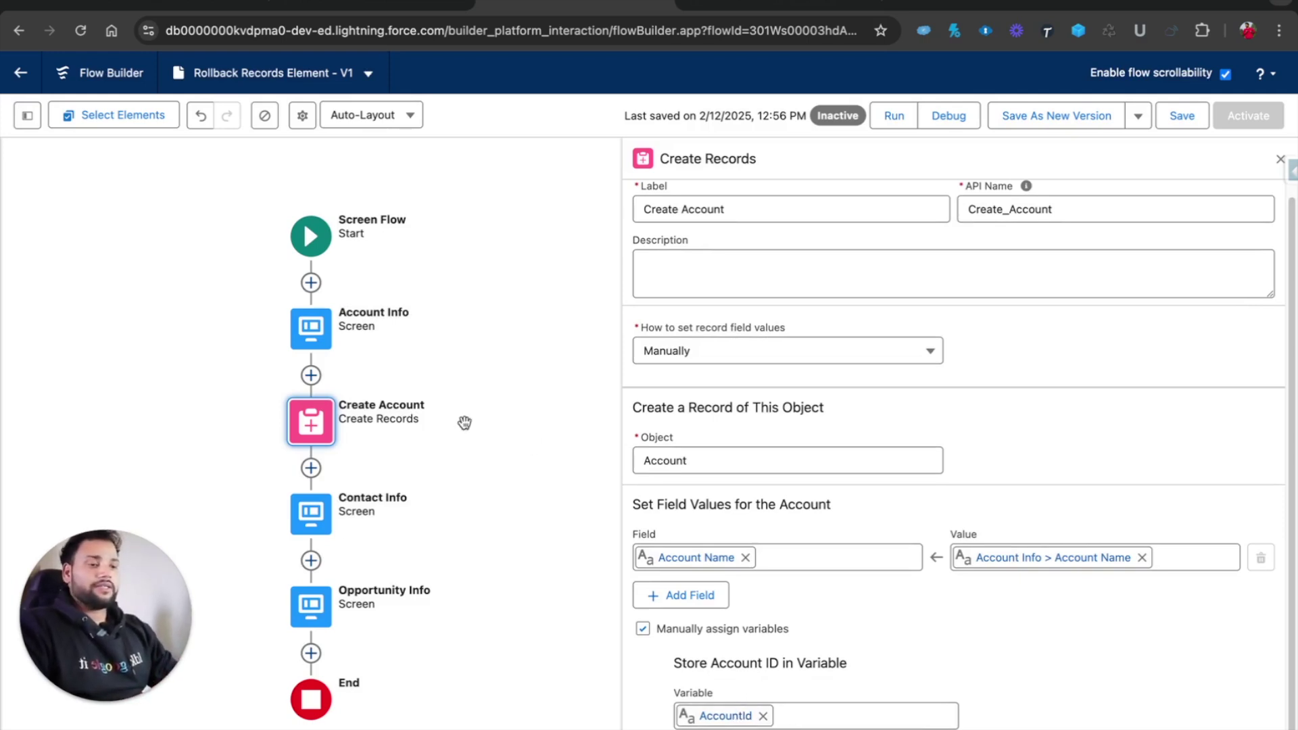
# Add a Create Records element between Contact Info and Opportunity Info and label it "Create Contact"
pyautogui.click(311, 560)
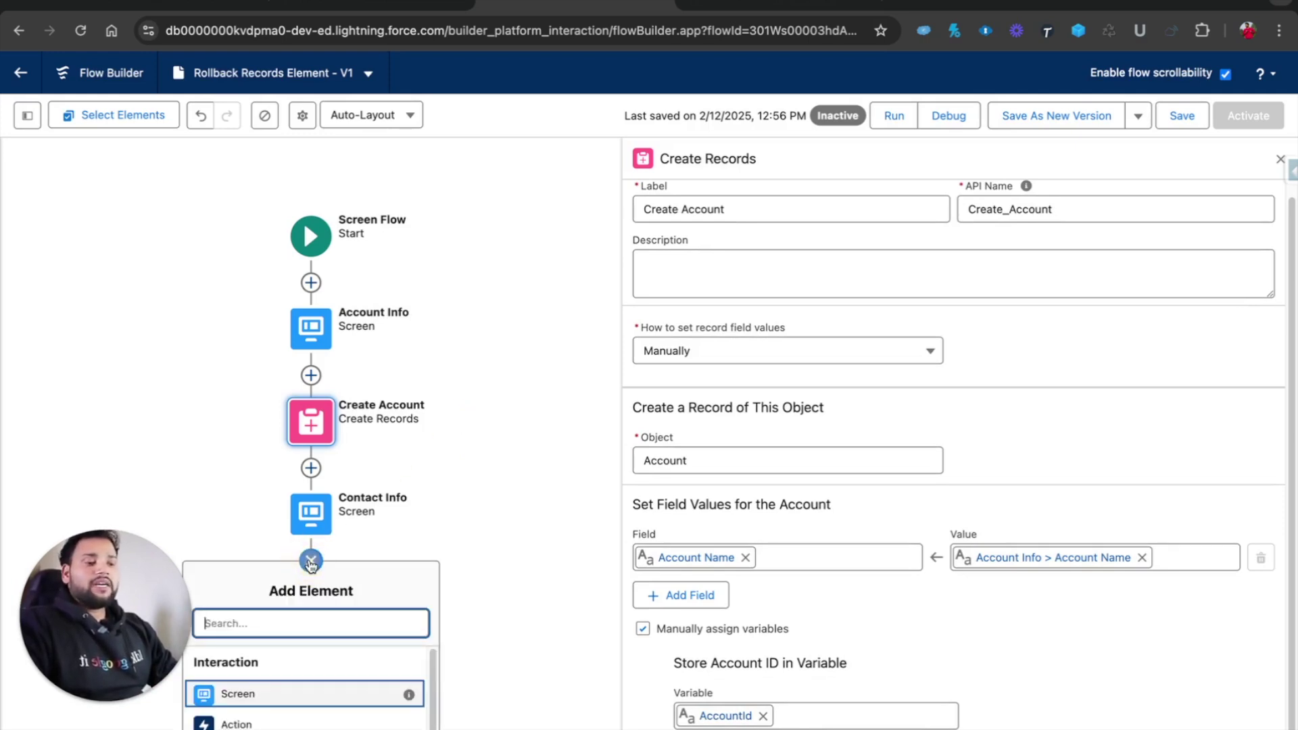
pyautogui.scroll(-5, 459, 483)
pyautogui.click(281, 469)
pyautogui.write('dre')
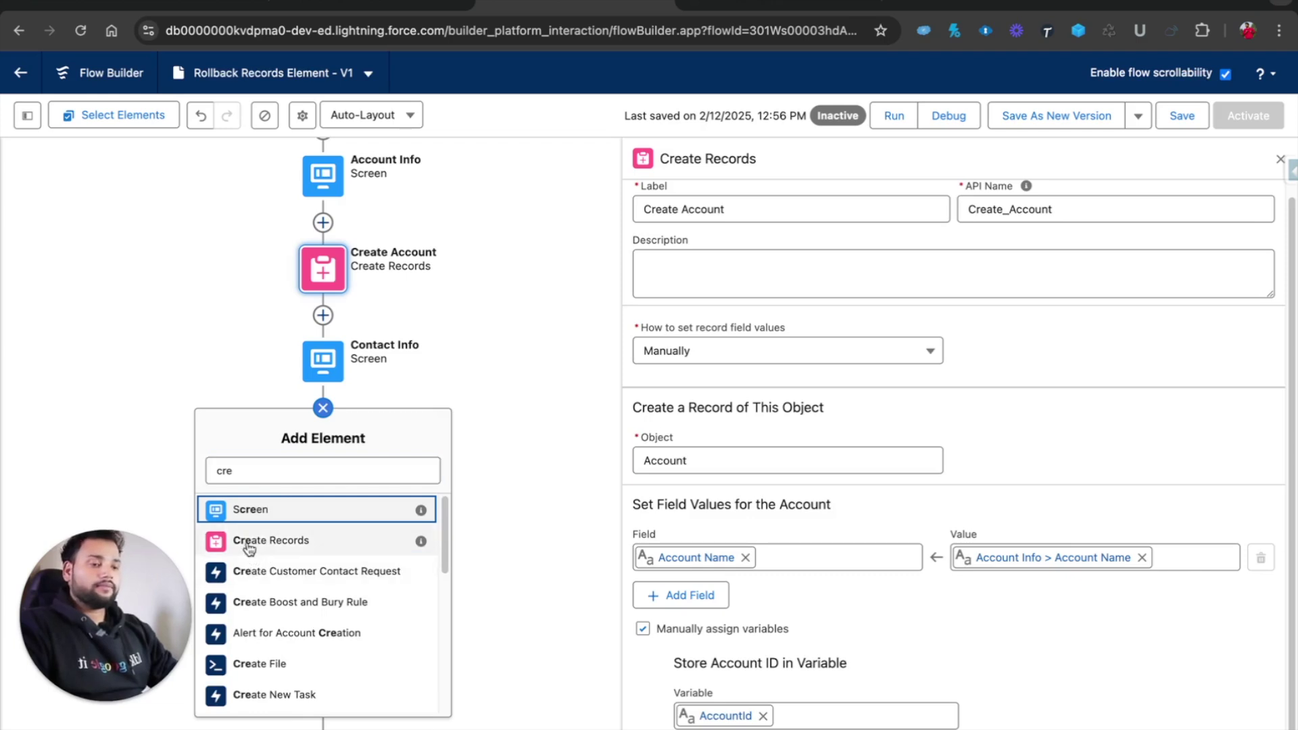
pyautogui.click(245, 541)
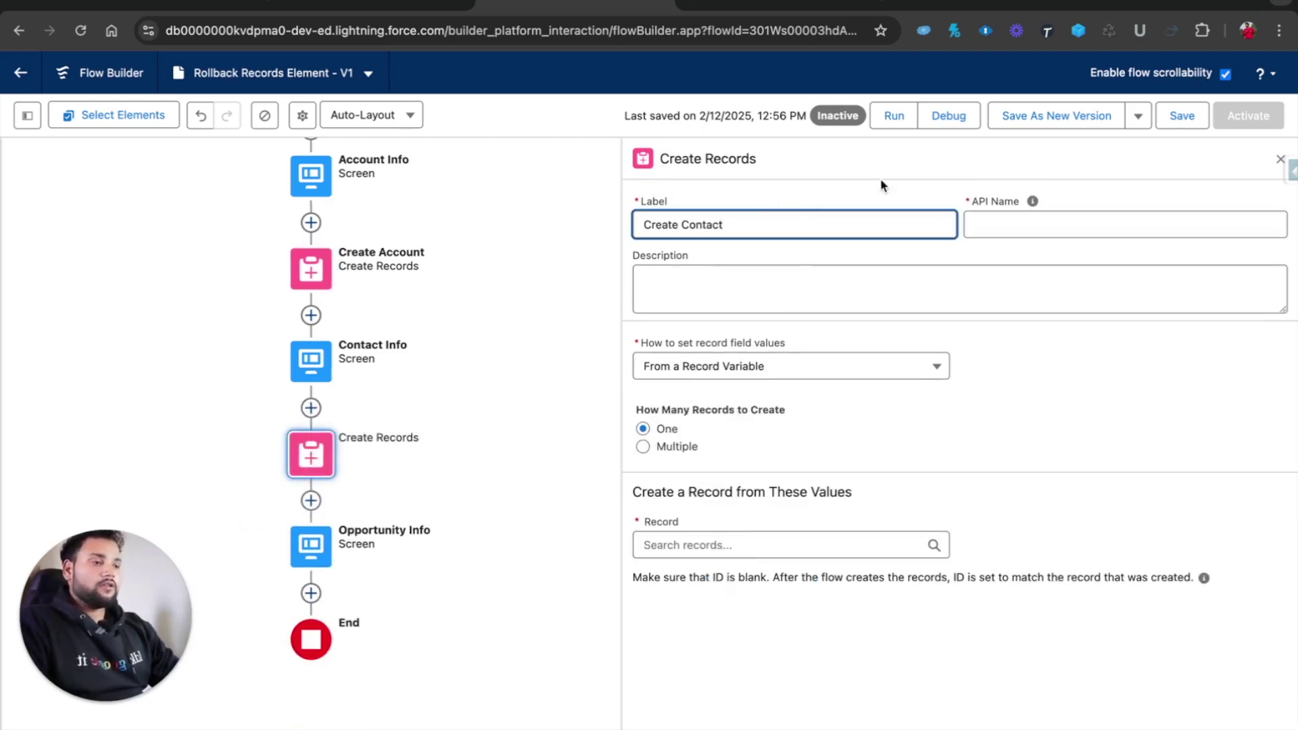
pyautogui.press('Tab')
# Have Create Contact set its record field values manually and choose Contact as the object
pyautogui.click(689, 365)
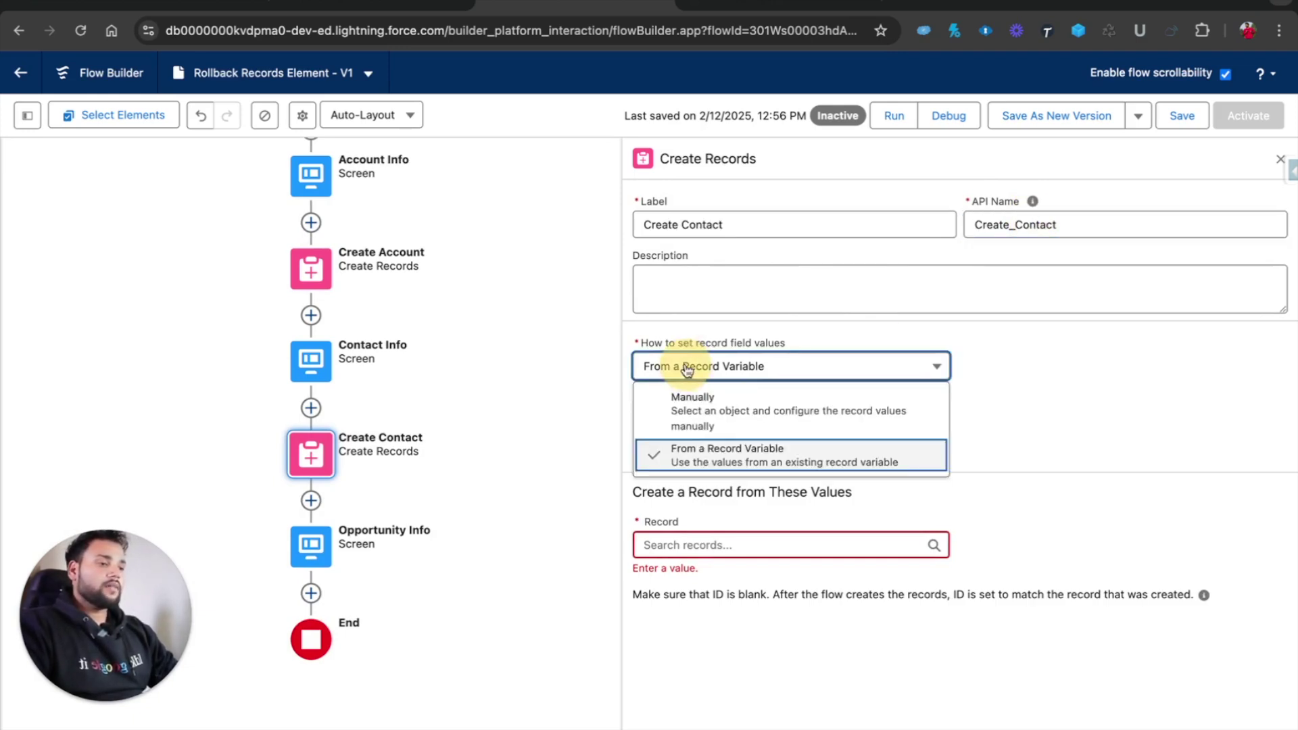
pyautogui.click(679, 402)
pyautogui.click(662, 472)
pyautogui.write('Conta')
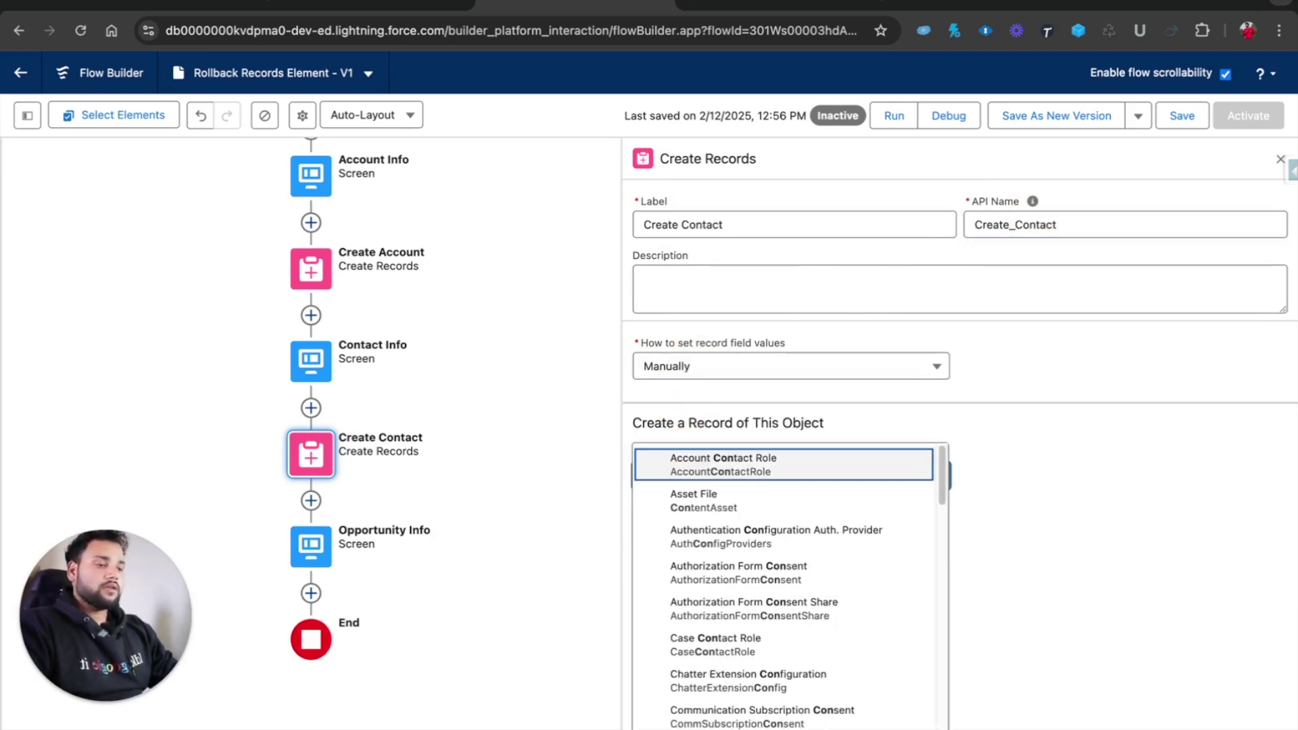
pyautogui.click(685, 533)
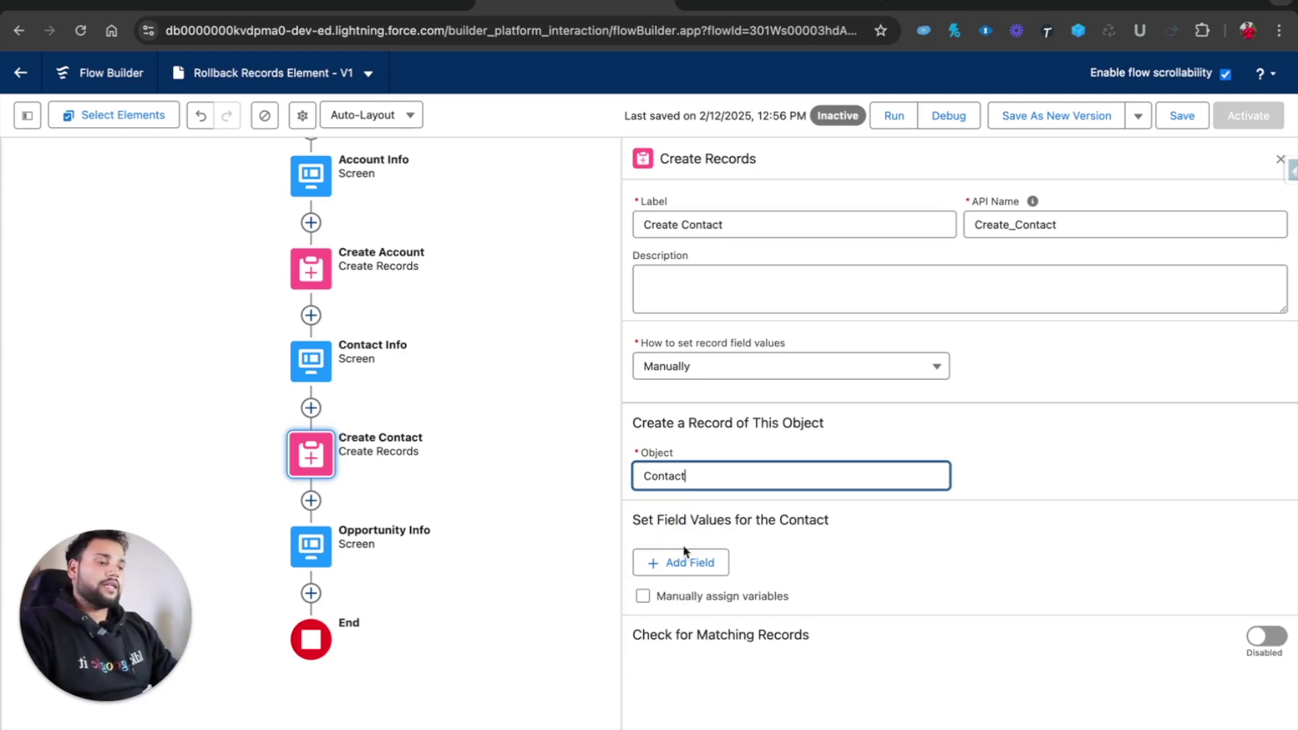
# Add Last Name and First Name as the fields to set for the contact
pyautogui.click(684, 562)
pyautogui.click(683, 609)
pyautogui.click(665, 627)
pyautogui.write('fir')
pyautogui.click(706, 598)
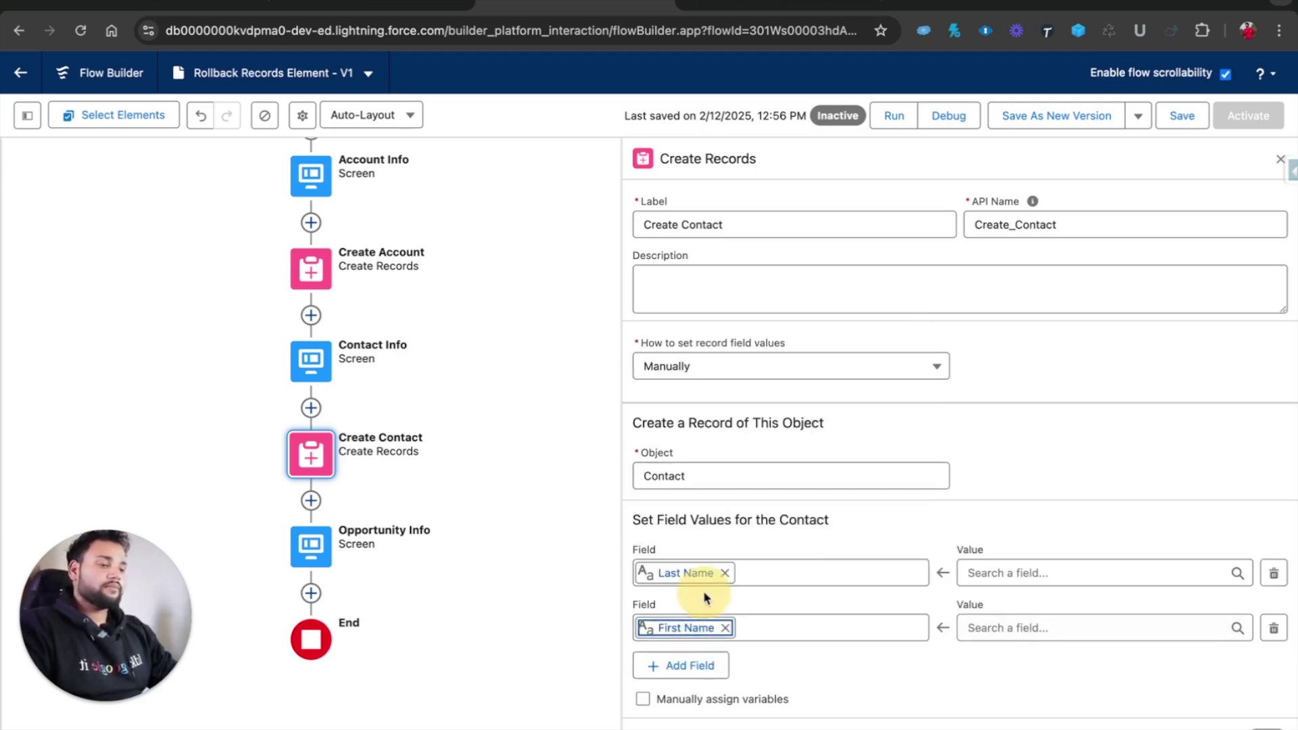
# Add Account ID as a third field to set for the contact
pyautogui.click(681, 665)
pyautogui.click(669, 683)
pyautogui.write('acc')
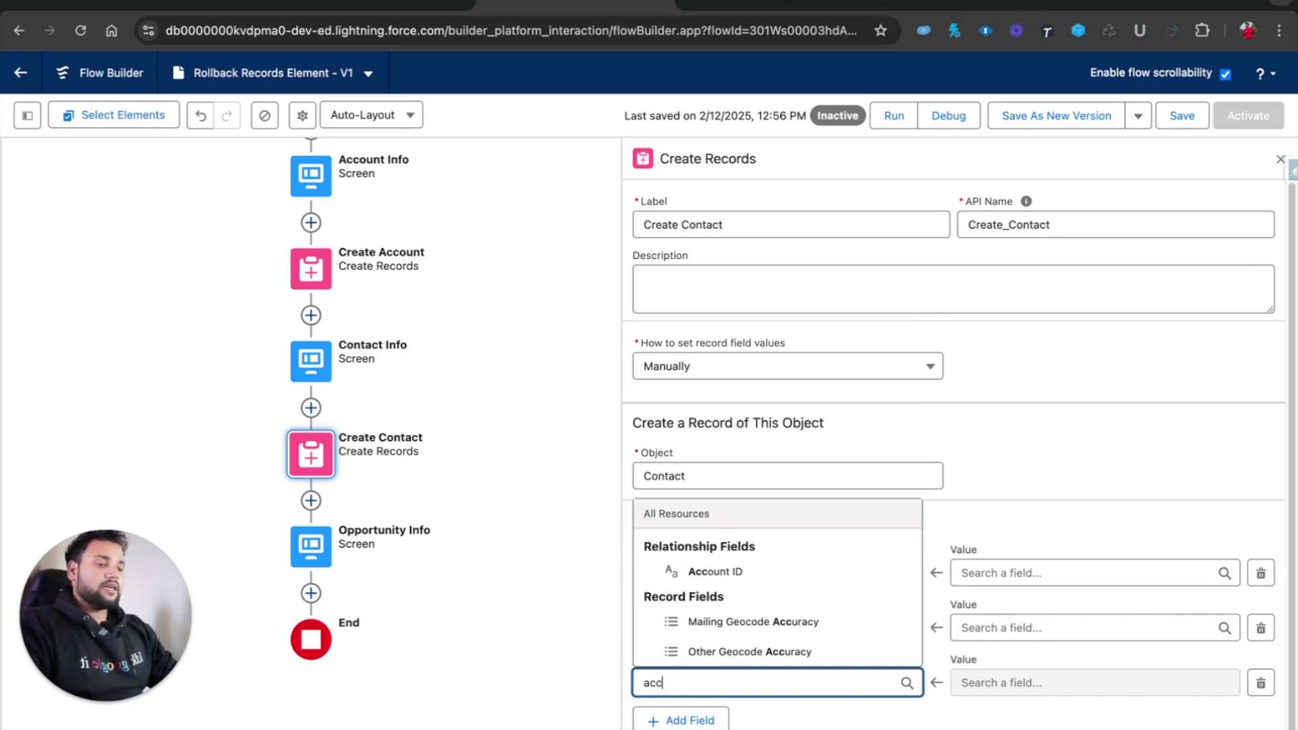
pyautogui.click(703, 571)
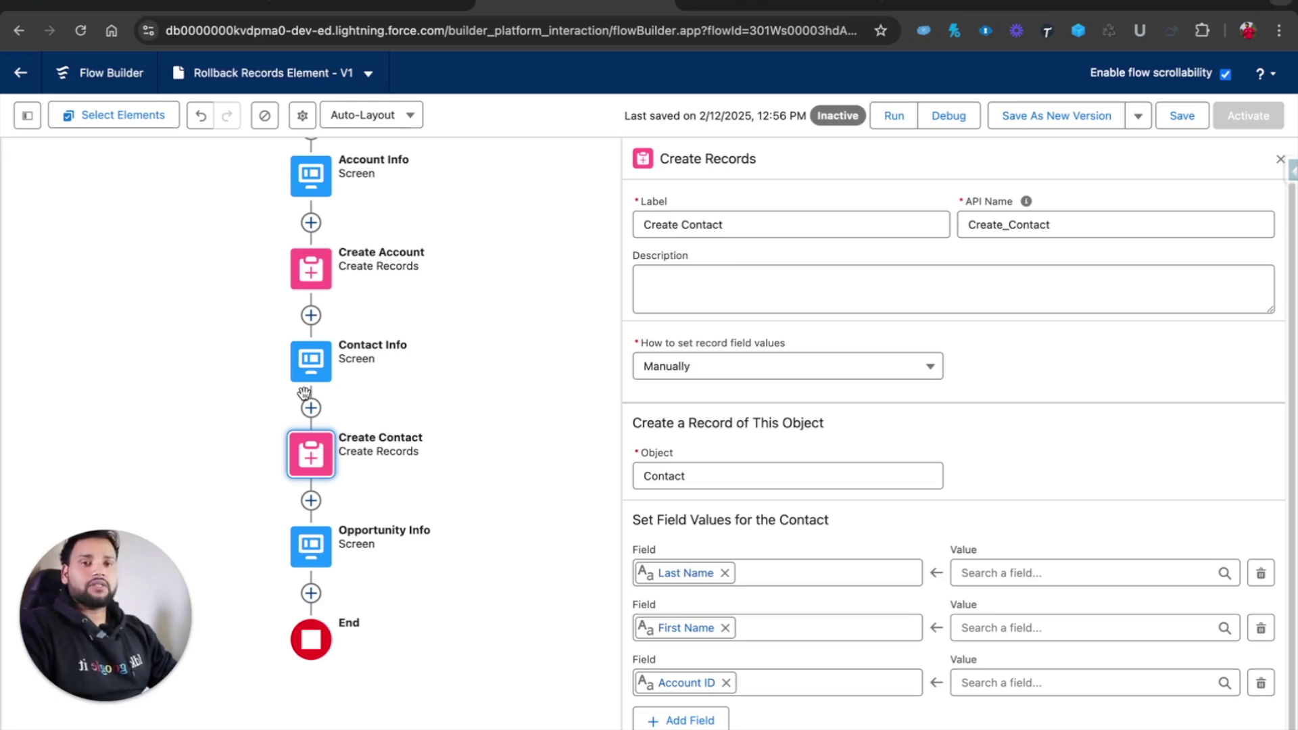
# Set the contact's Last Name and First Name values to the Last Name and First Name inputs of the Contact Info screen
pyautogui.click(953, 580)
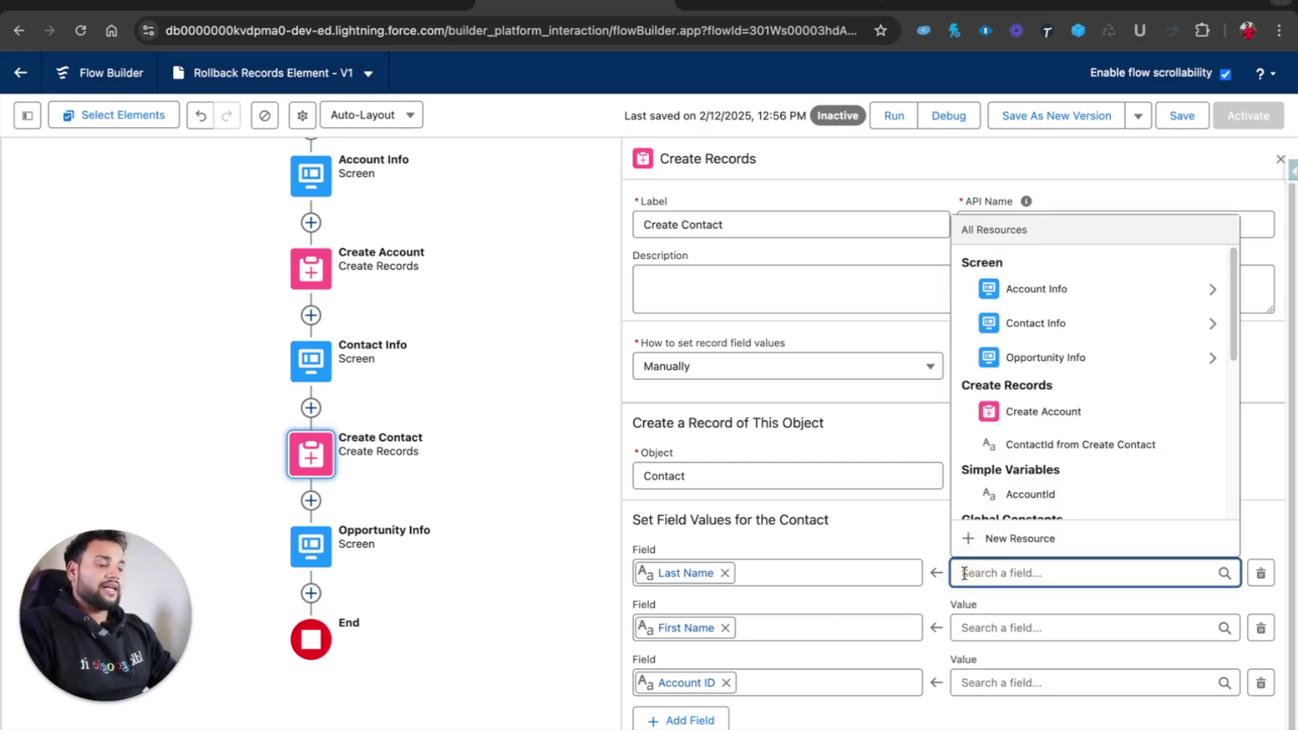
pyautogui.write('last')
pyautogui.click(1014, 506)
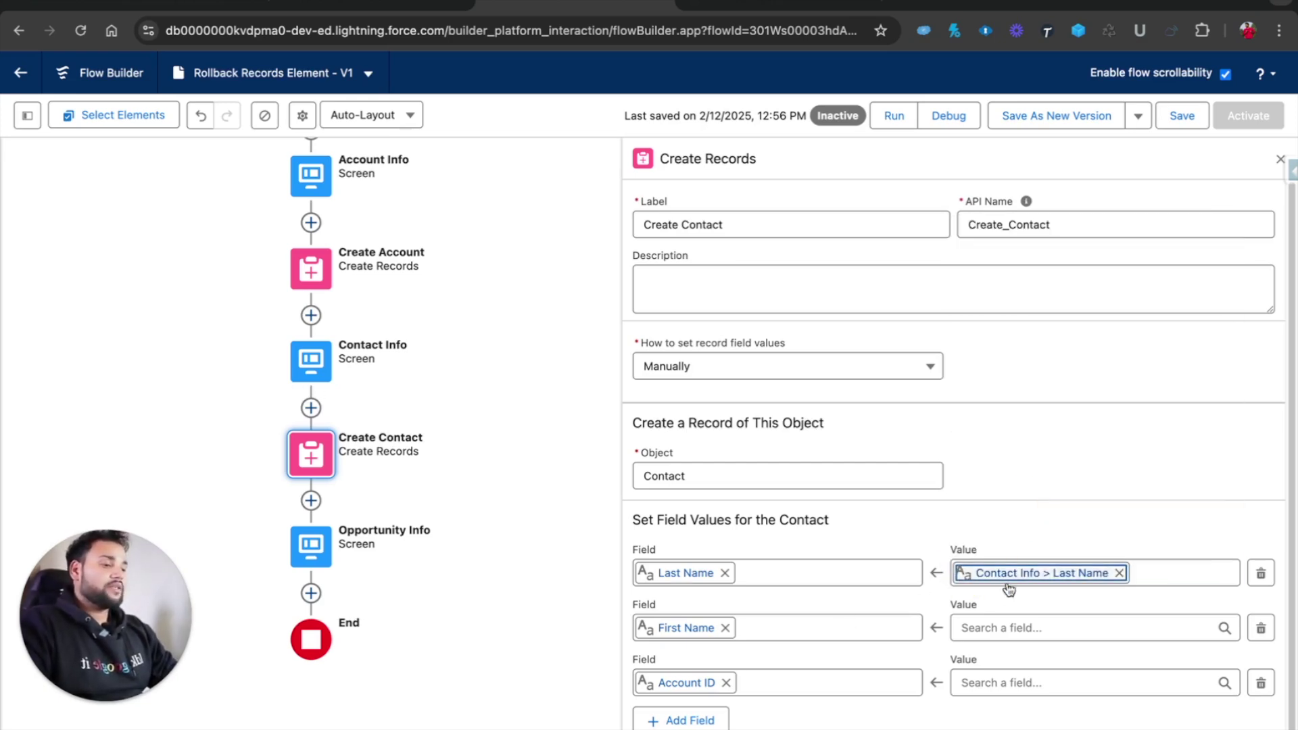
pyautogui.click(1001, 627)
pyautogui.write('firs')
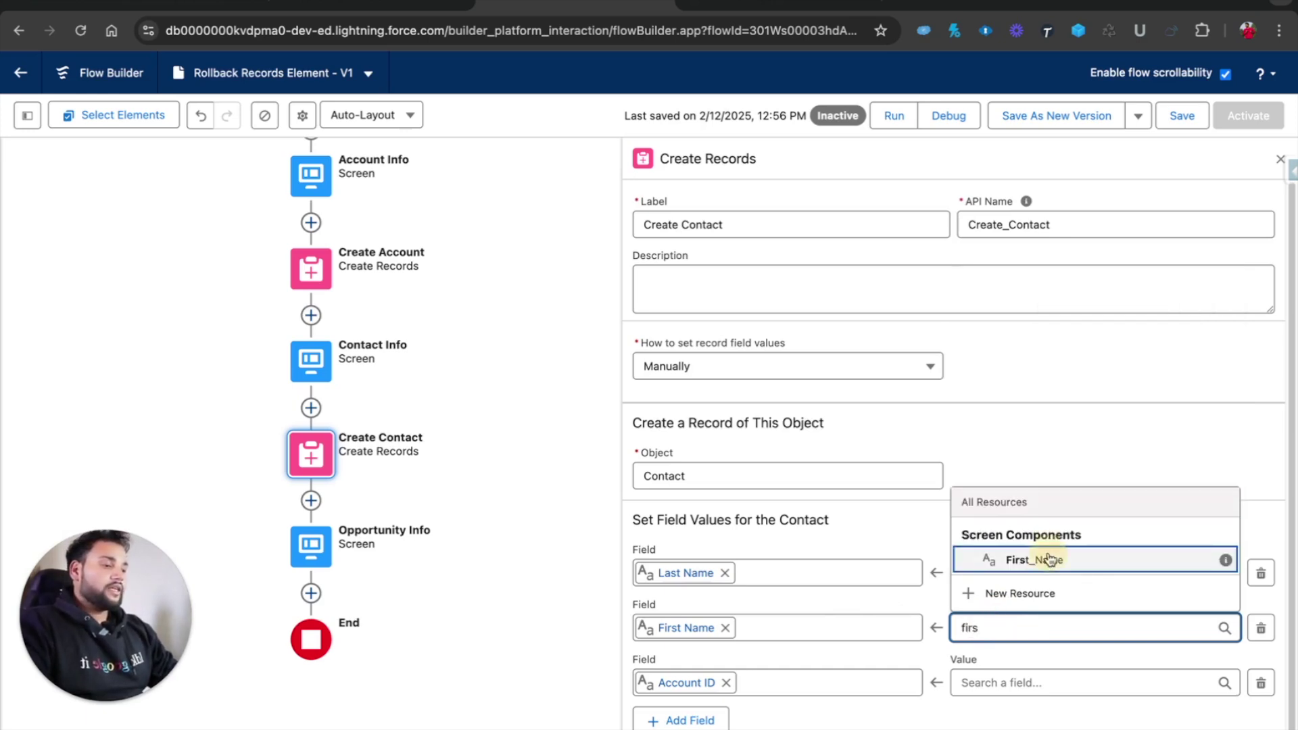
pyautogui.click(1028, 559)
# Set the contact's Account ID value to the AccountId variable
pyautogui.click(959, 684)
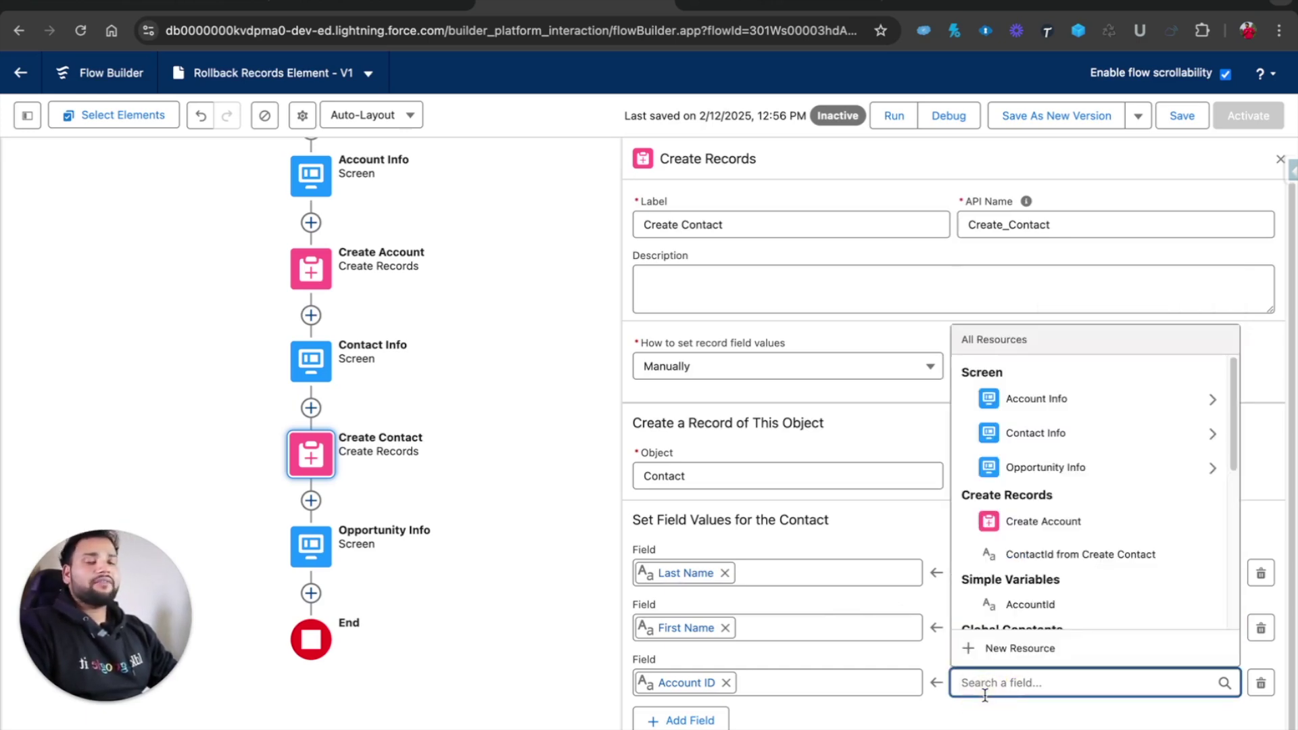
pyautogui.write('acc')
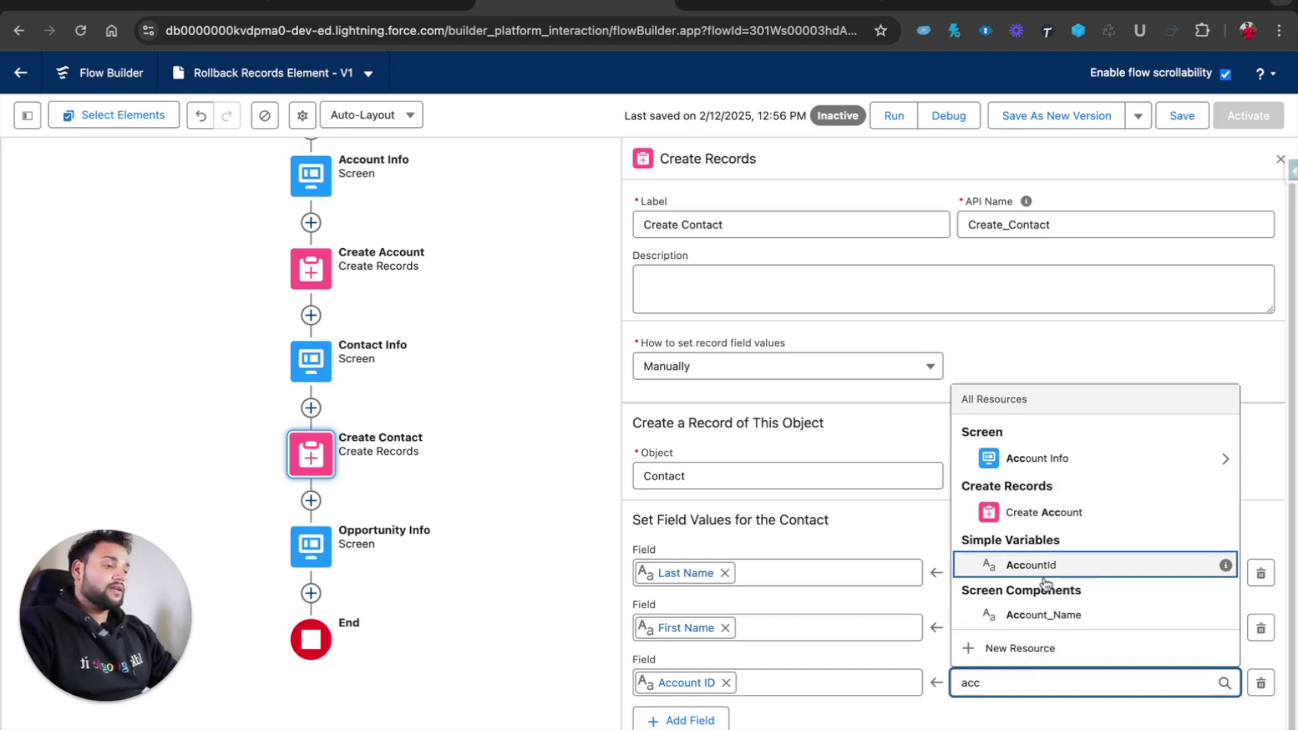
pyautogui.click(1046, 580)
pyautogui.click(1024, 653)
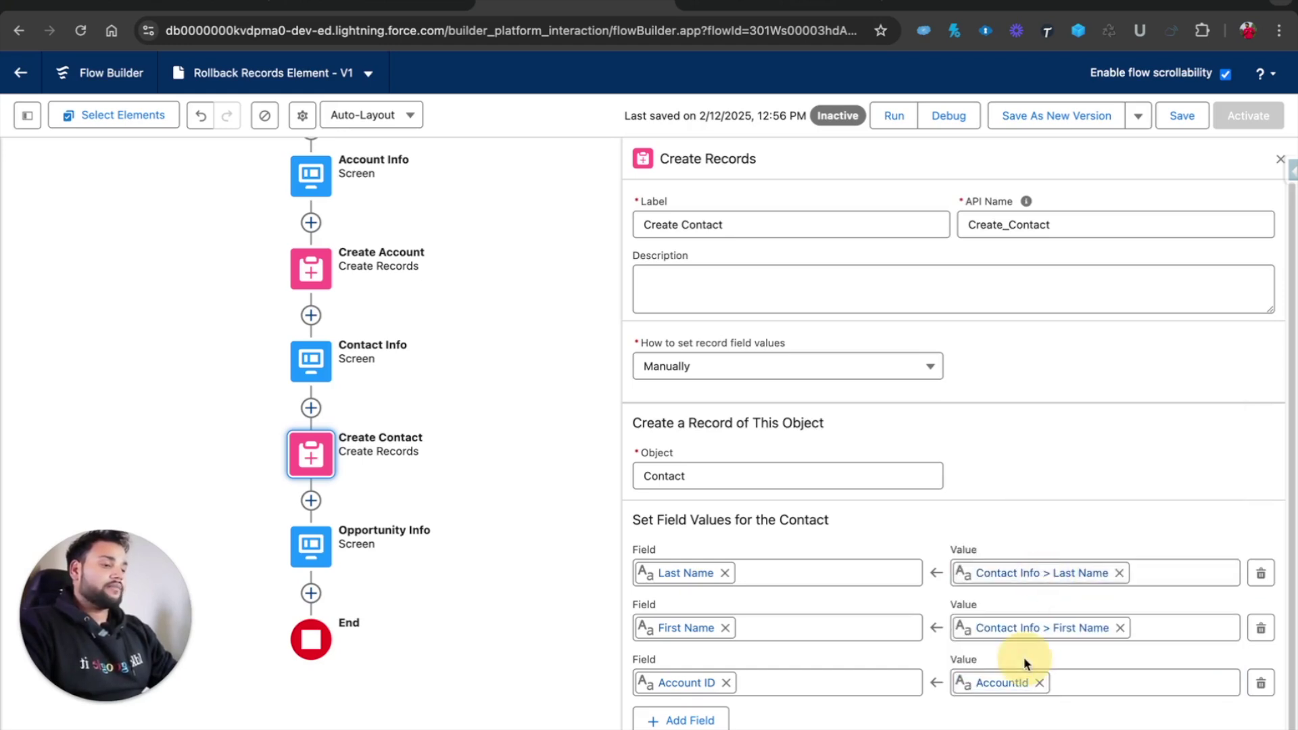
# Add a Create Records element between Opportunity Info and End and label it "Create Opportunity"
pyautogui.click(310, 593)
pyautogui.write('c')
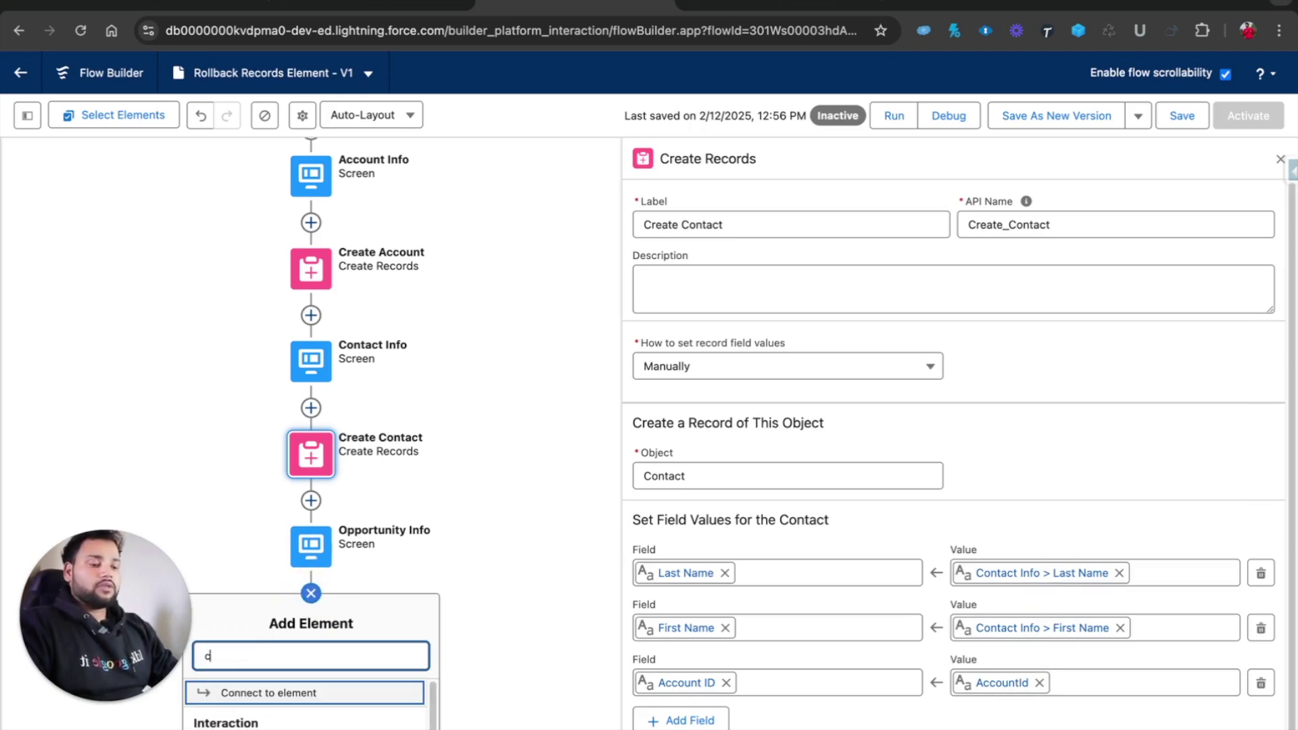
pyautogui.write('reate')
pyautogui.click(264, 695)
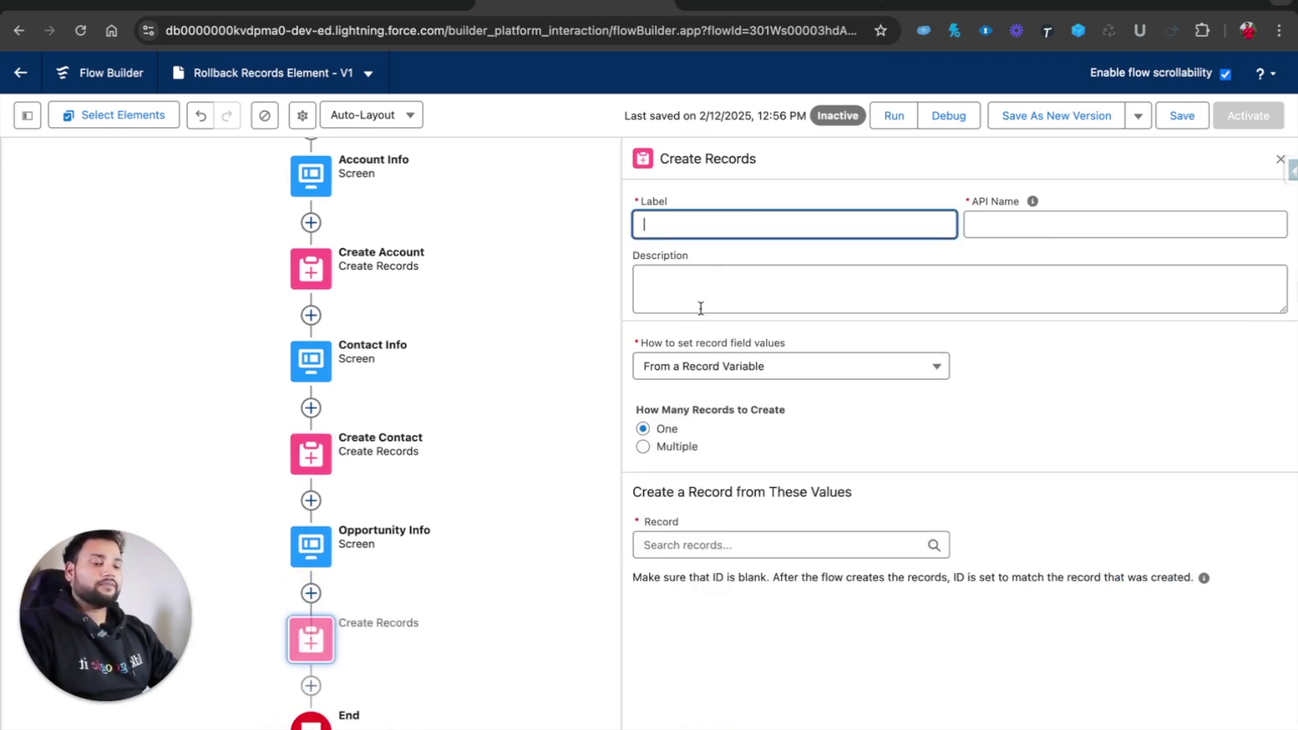
pyautogui.write('Create ')
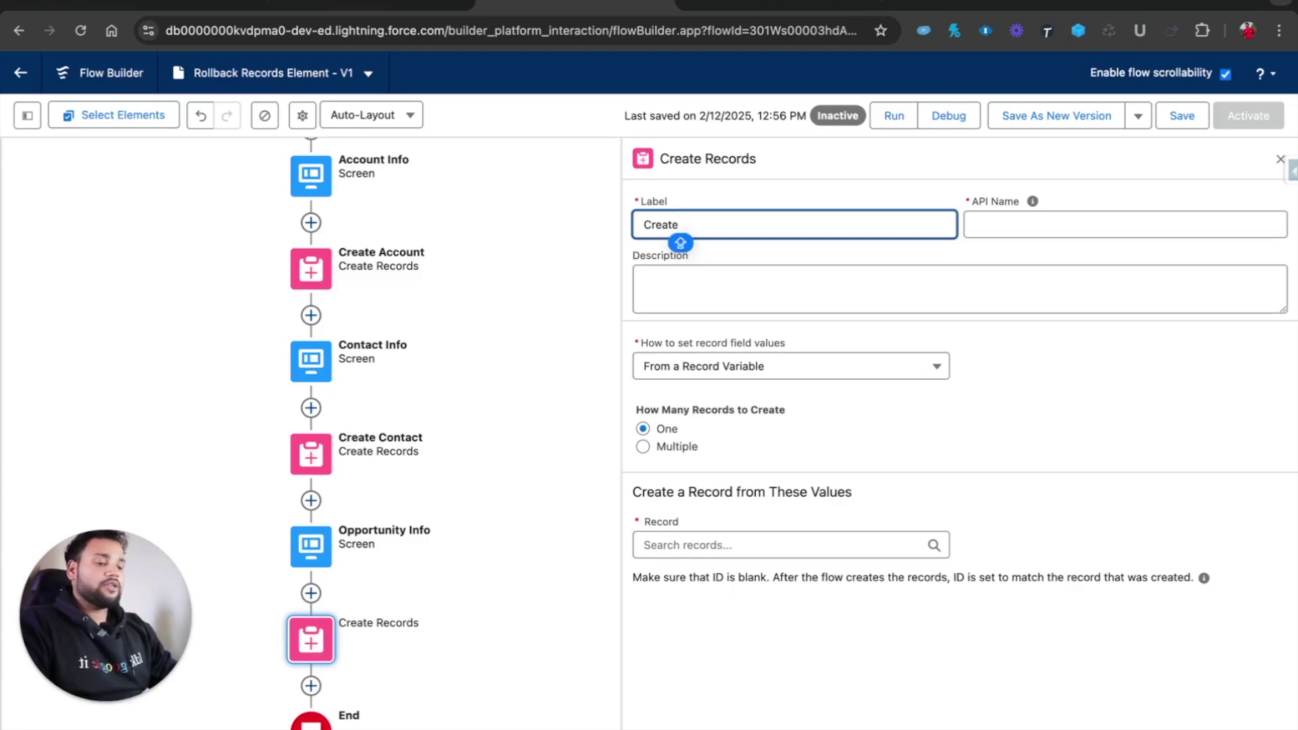
pyautogui.write('Opportunity')
# Have Create Opportunity set its record field values manually and choose Opportunity as the object
pyautogui.click(762, 392)
pyautogui.click(669, 376)
pyautogui.click(669, 400)
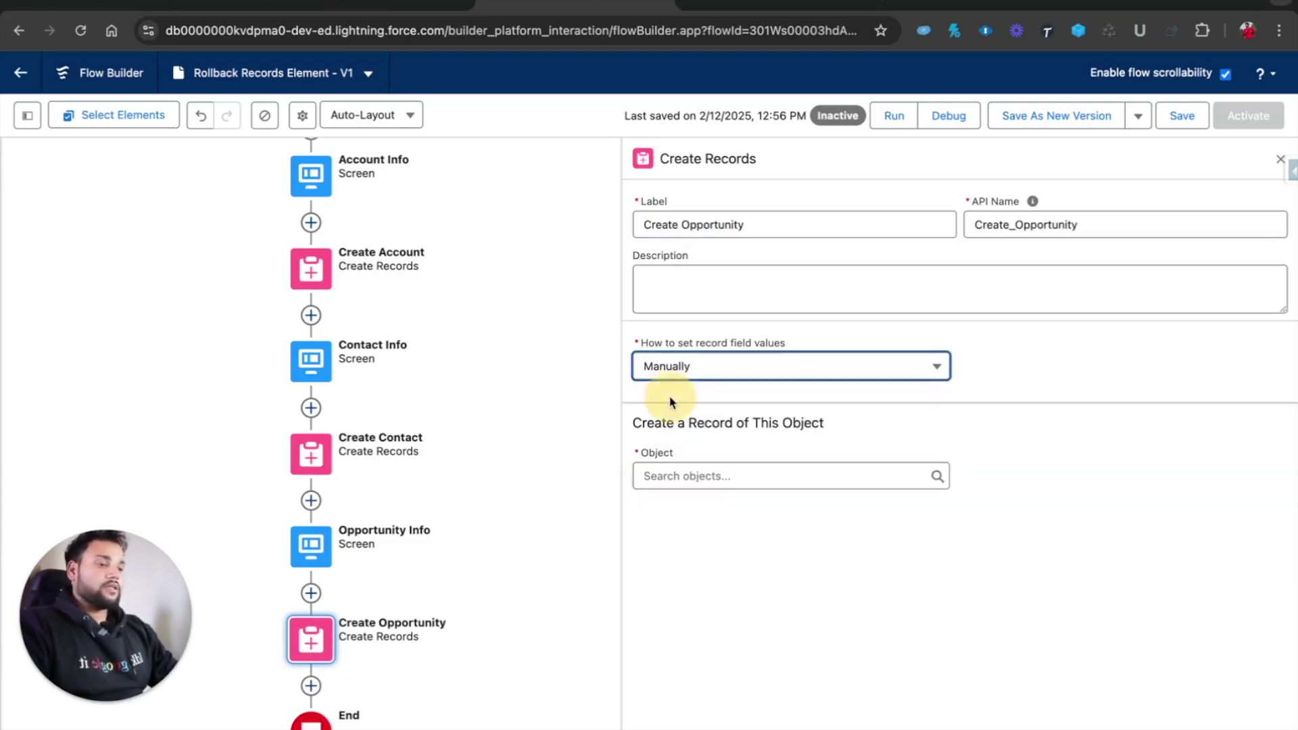
pyautogui.click(653, 475)
pyautogui.write('oppor')
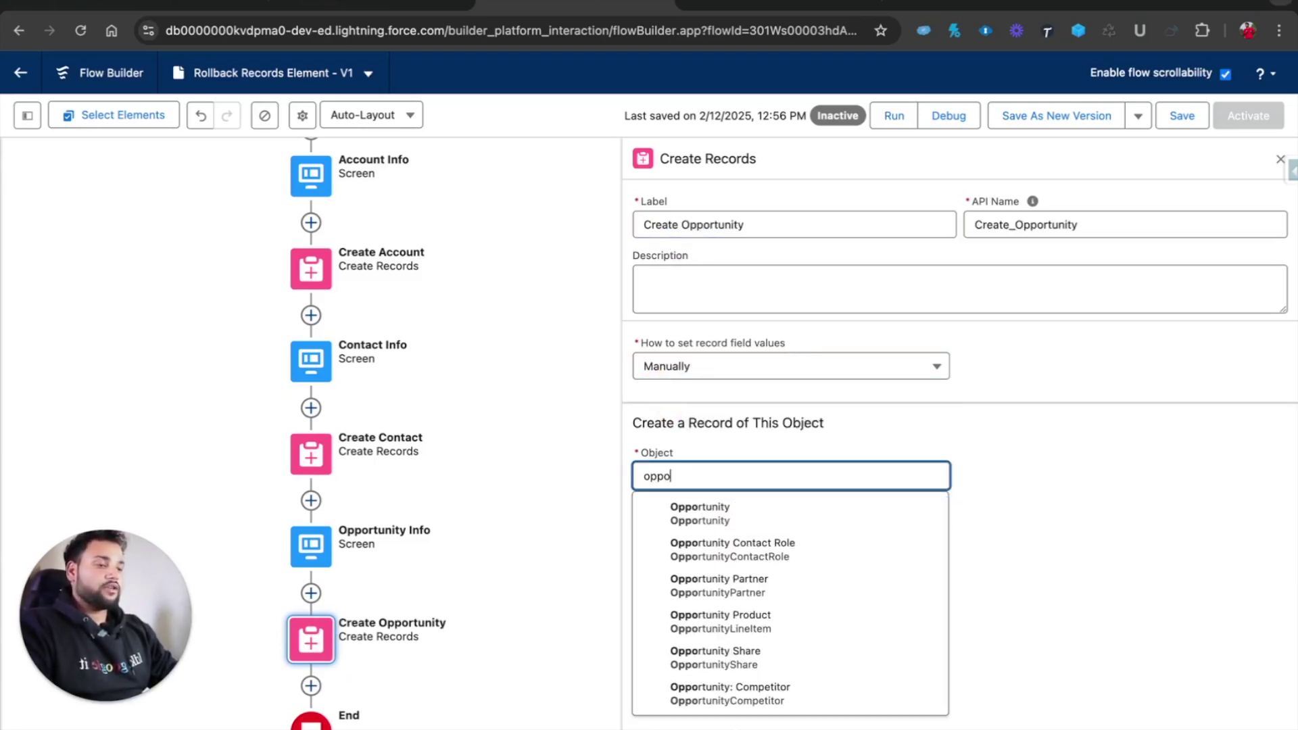
pyautogui.click(676, 512)
pyautogui.click(671, 573)
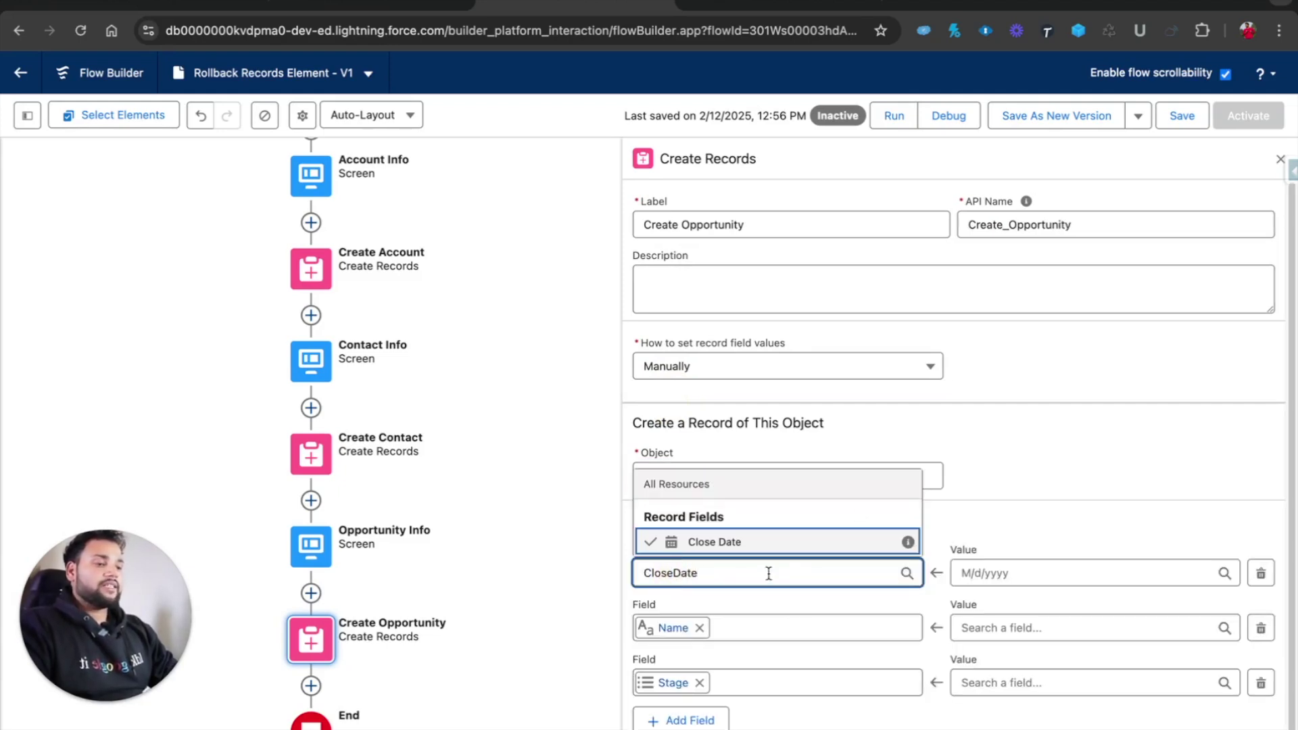
pyautogui.click(945, 500)
# Set the opportunity's Close Date and Name to the Opportunity Info screen's Close Date and Opportunity Name, and its Stage to Prospecting
pyautogui.click(954, 579)
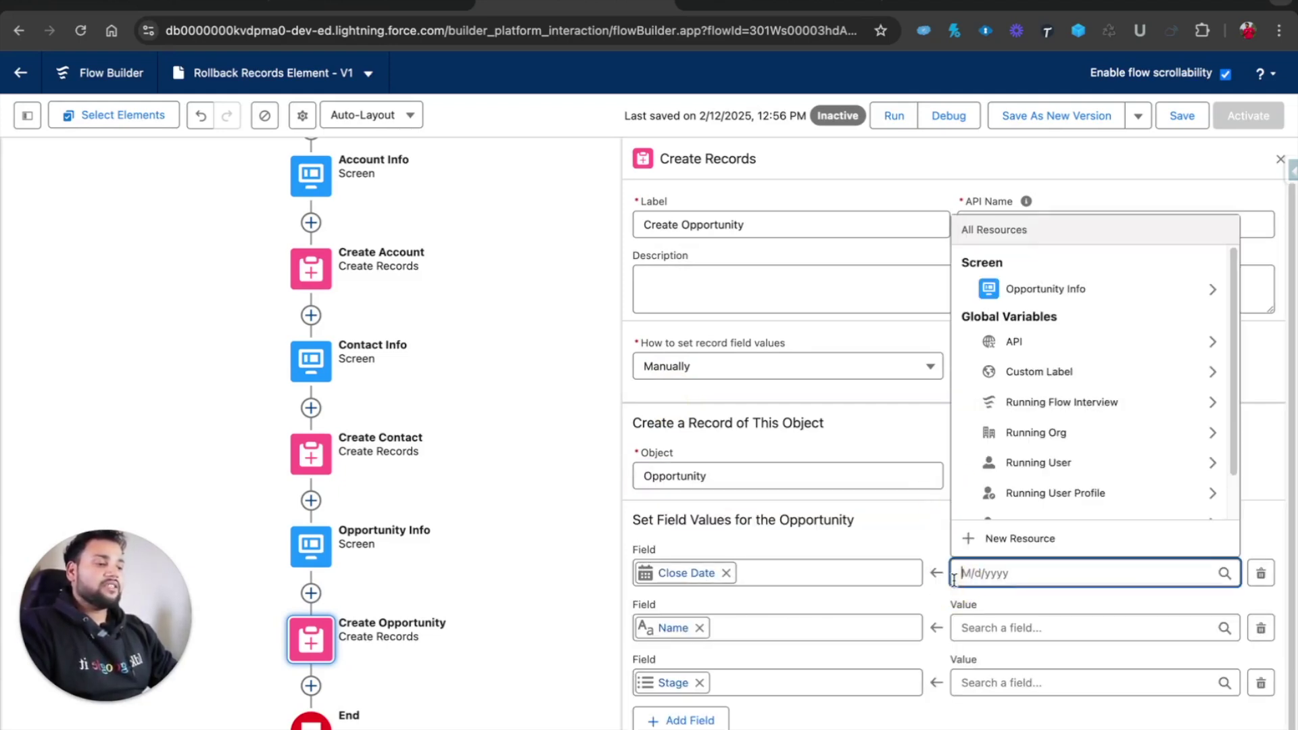
pyautogui.write('clo')
pyautogui.click(1021, 505)
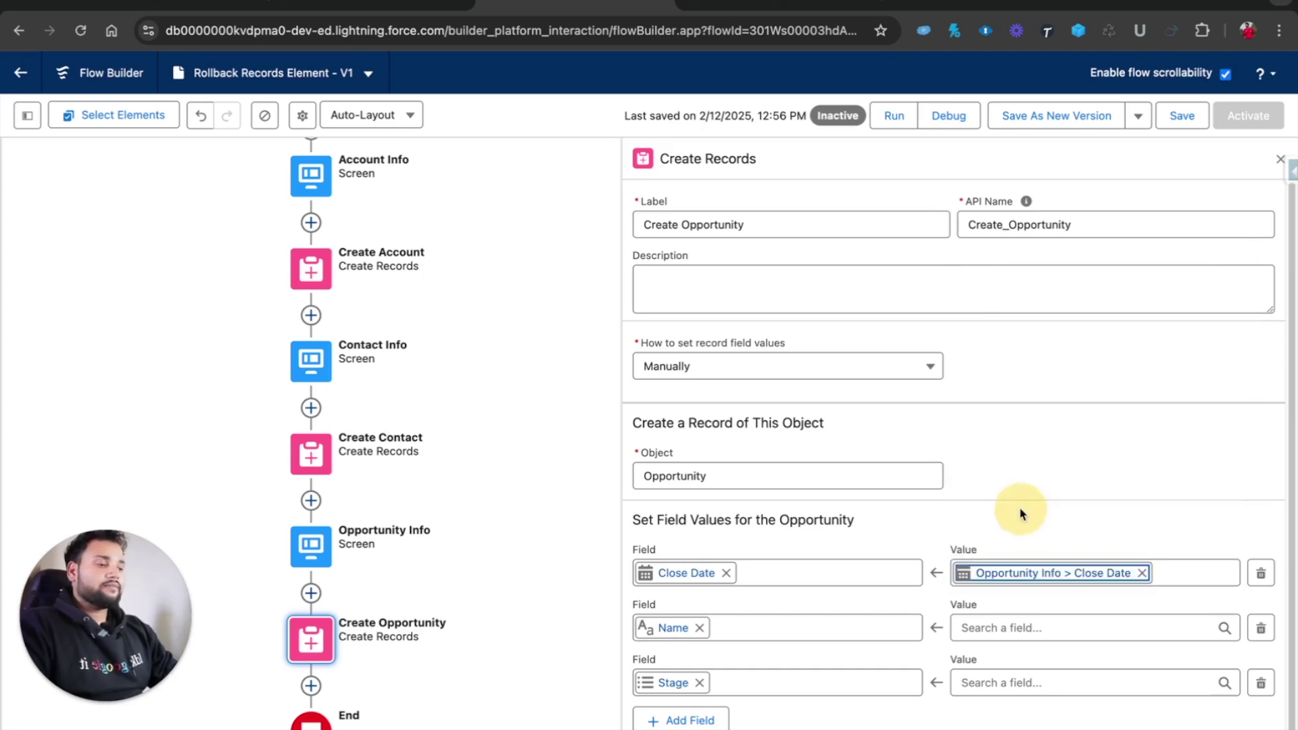
pyautogui.click(978, 627)
pyautogui.write('name')
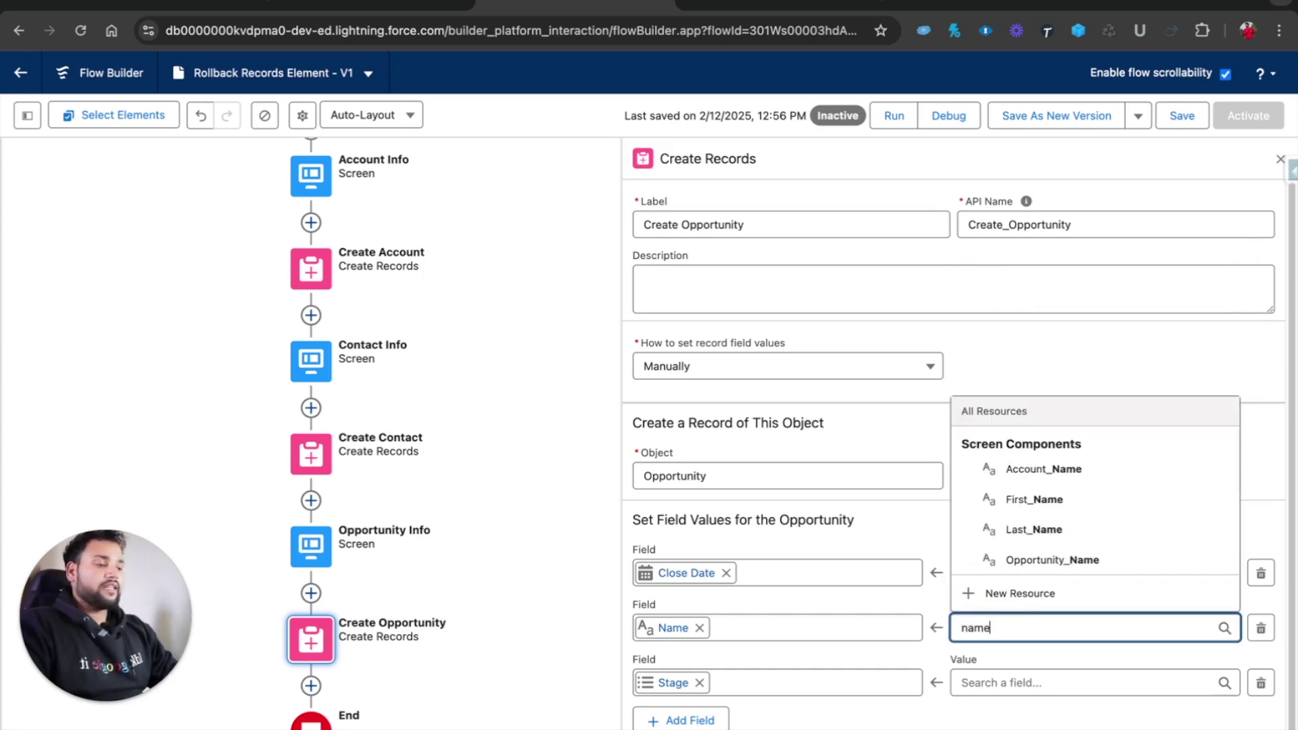
pyautogui.click(1055, 560)
pyautogui.click(1007, 682)
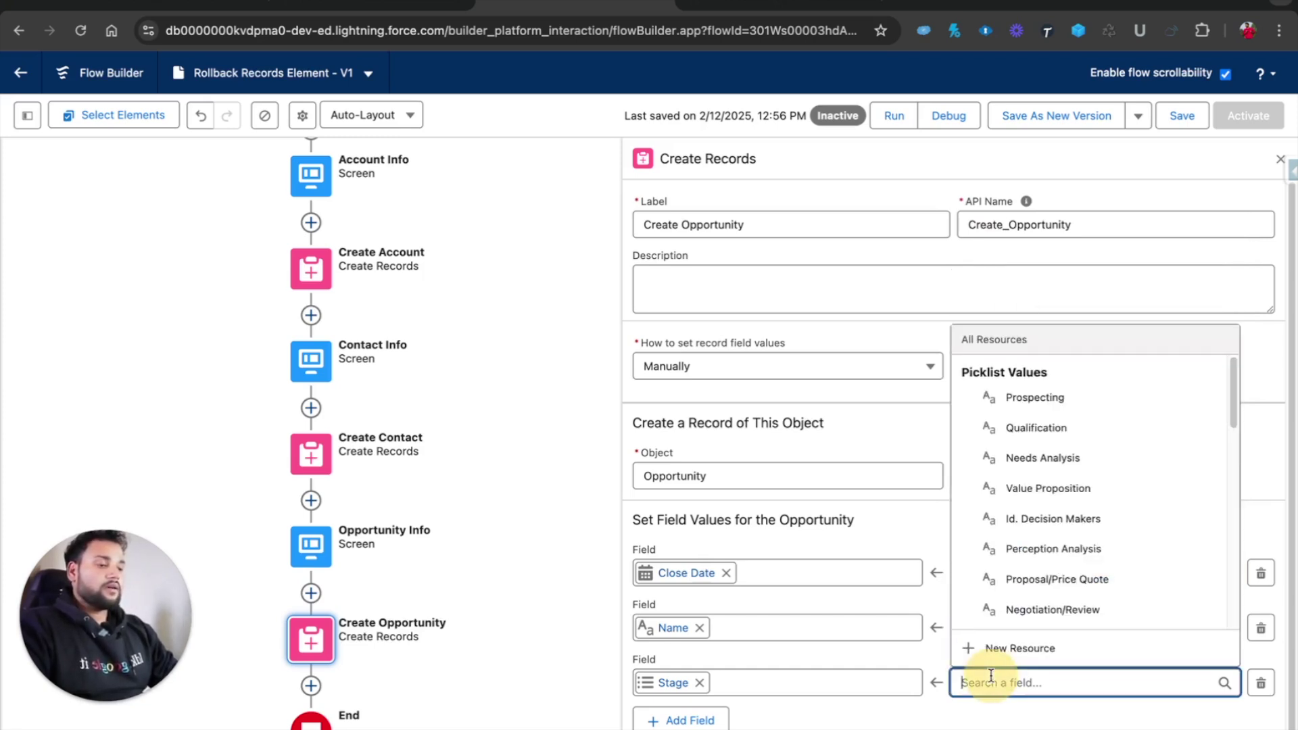
pyautogui.click(1065, 406)
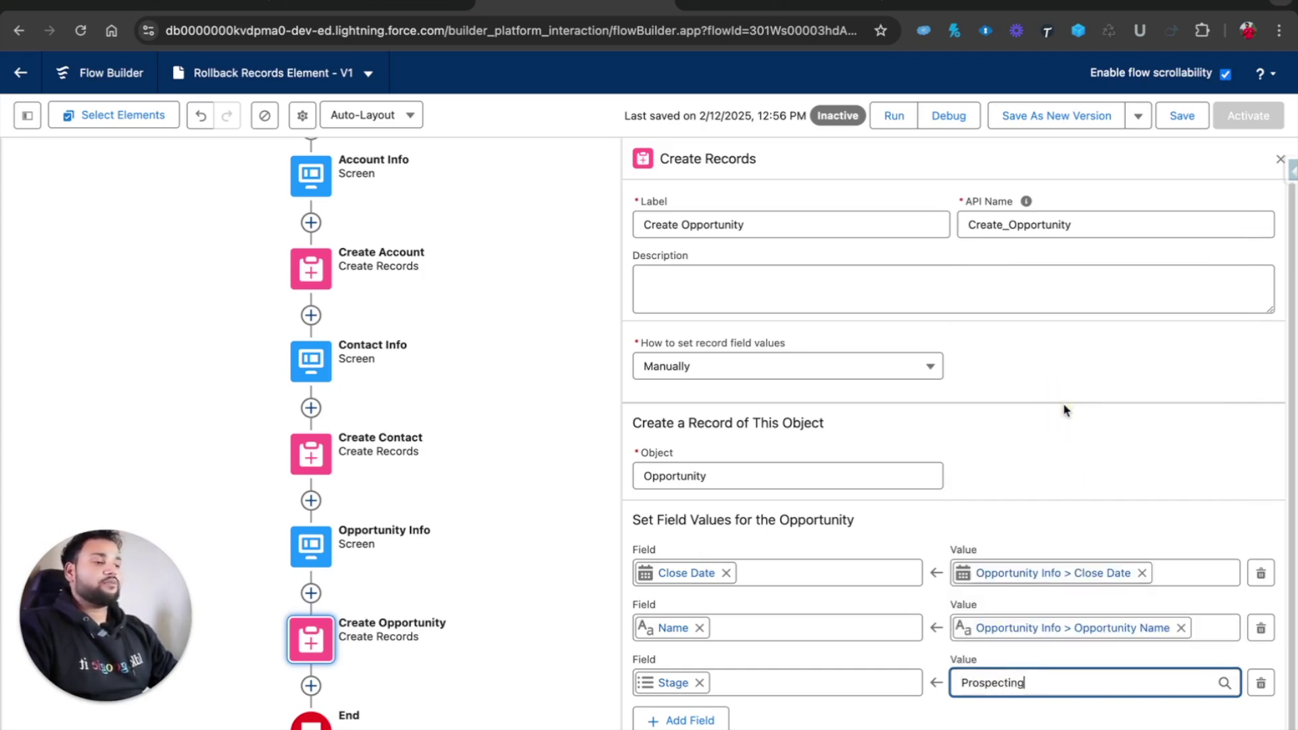
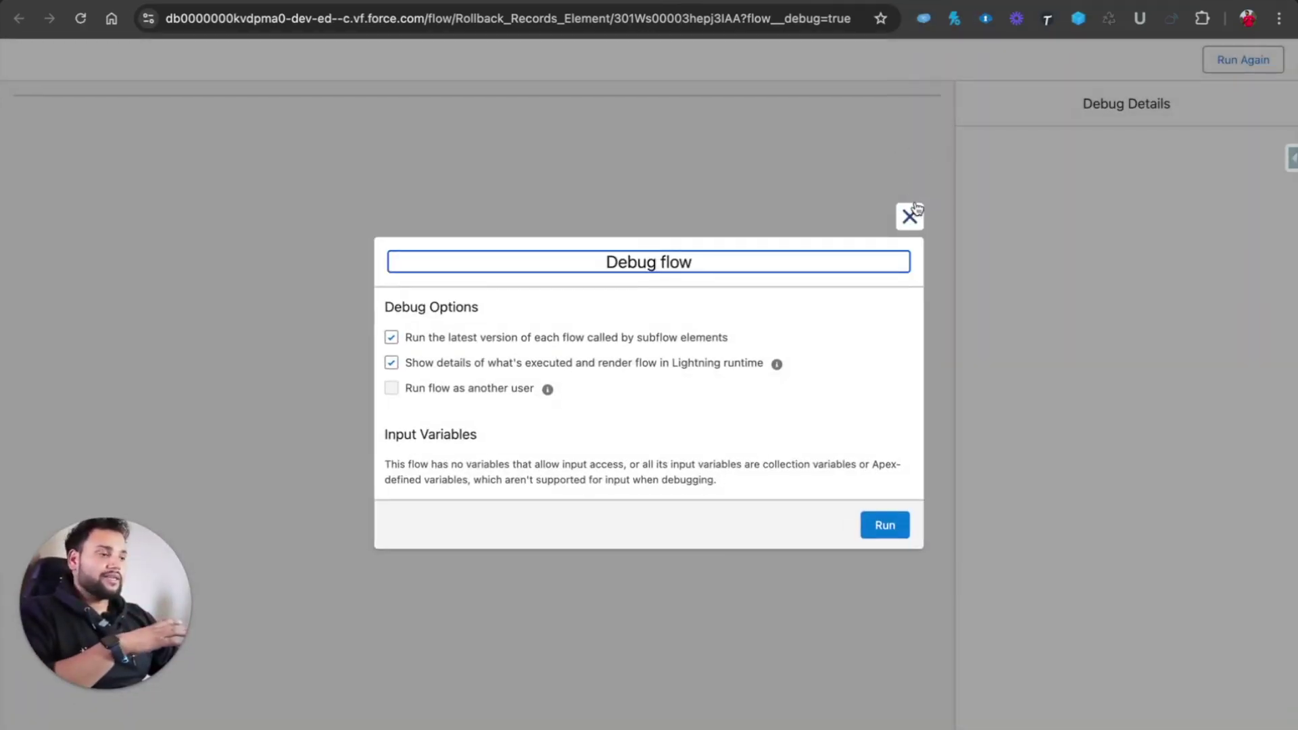
# Return to Flow Builder, add an Account ID field with the AccountId variable as its value to Create Opportunity, and save the flow
pyautogui.click(910, 217)
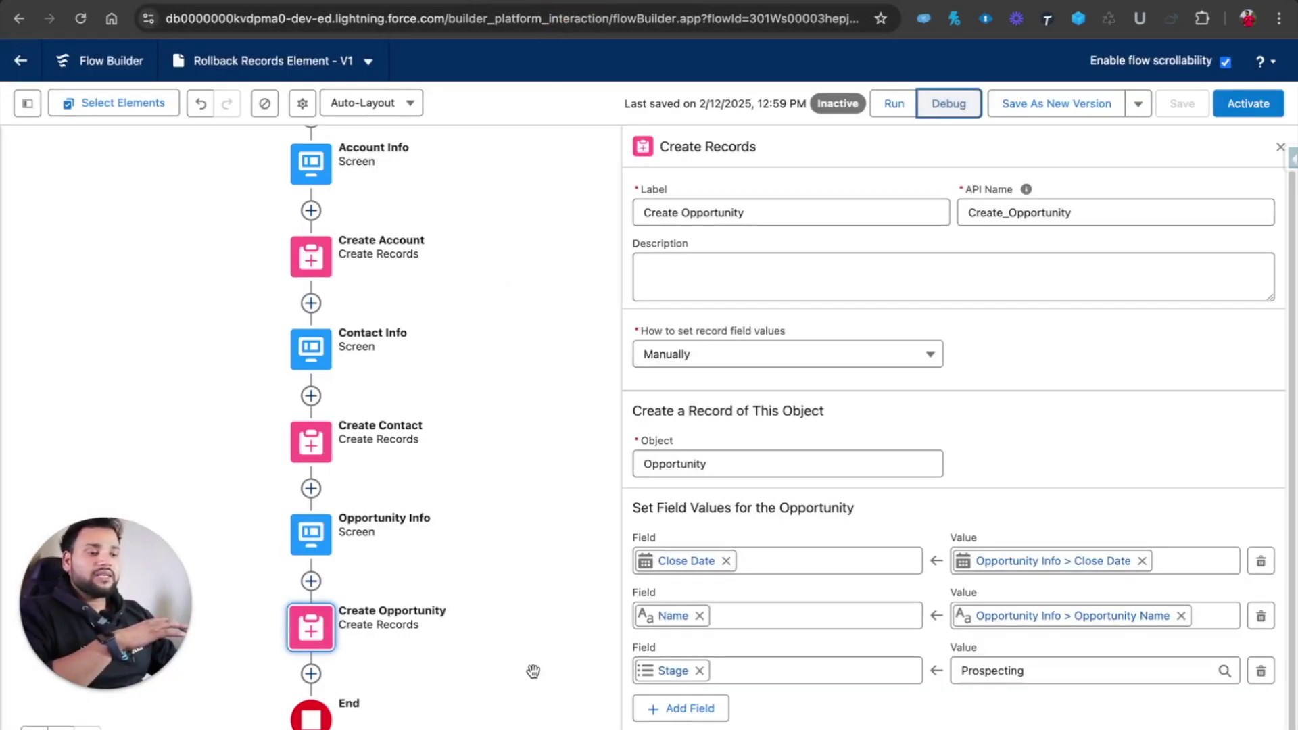
pyautogui.click(680, 708)
pyautogui.write('acc')
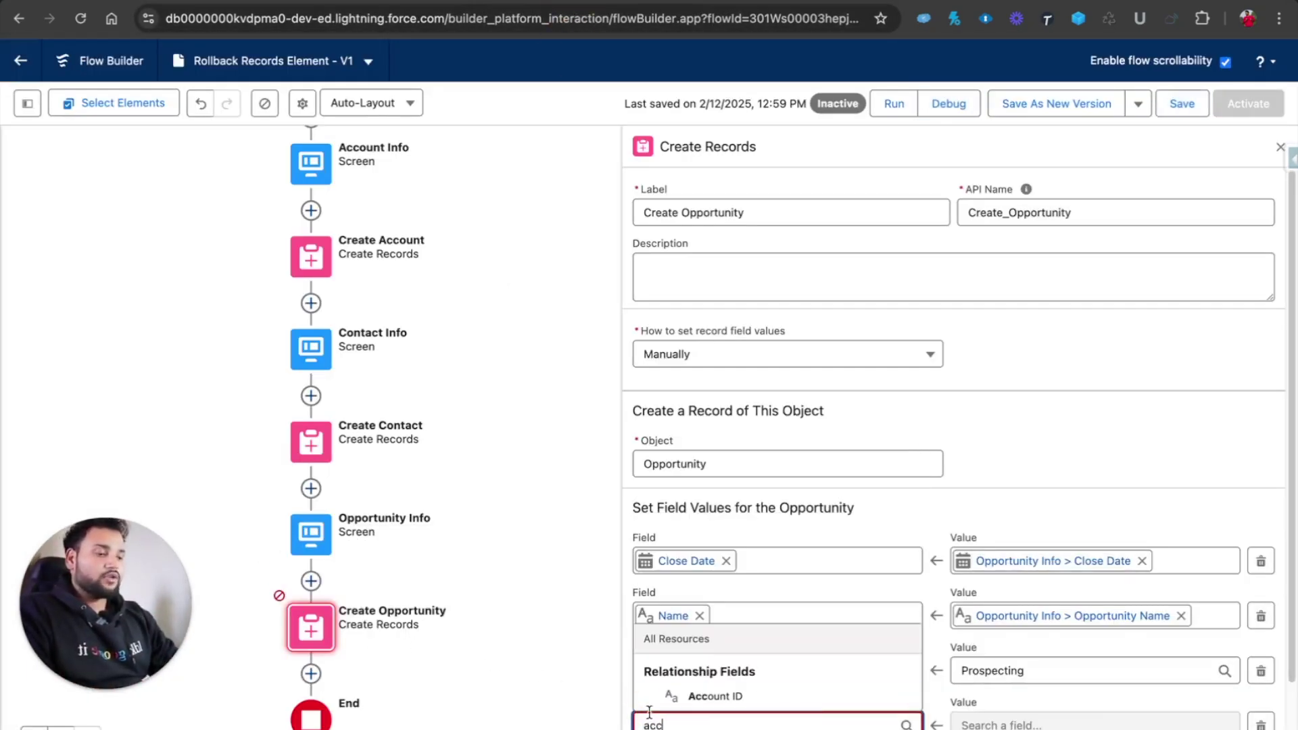
pyautogui.click(682, 697)
pyautogui.press('Tab')
pyautogui.write('a')
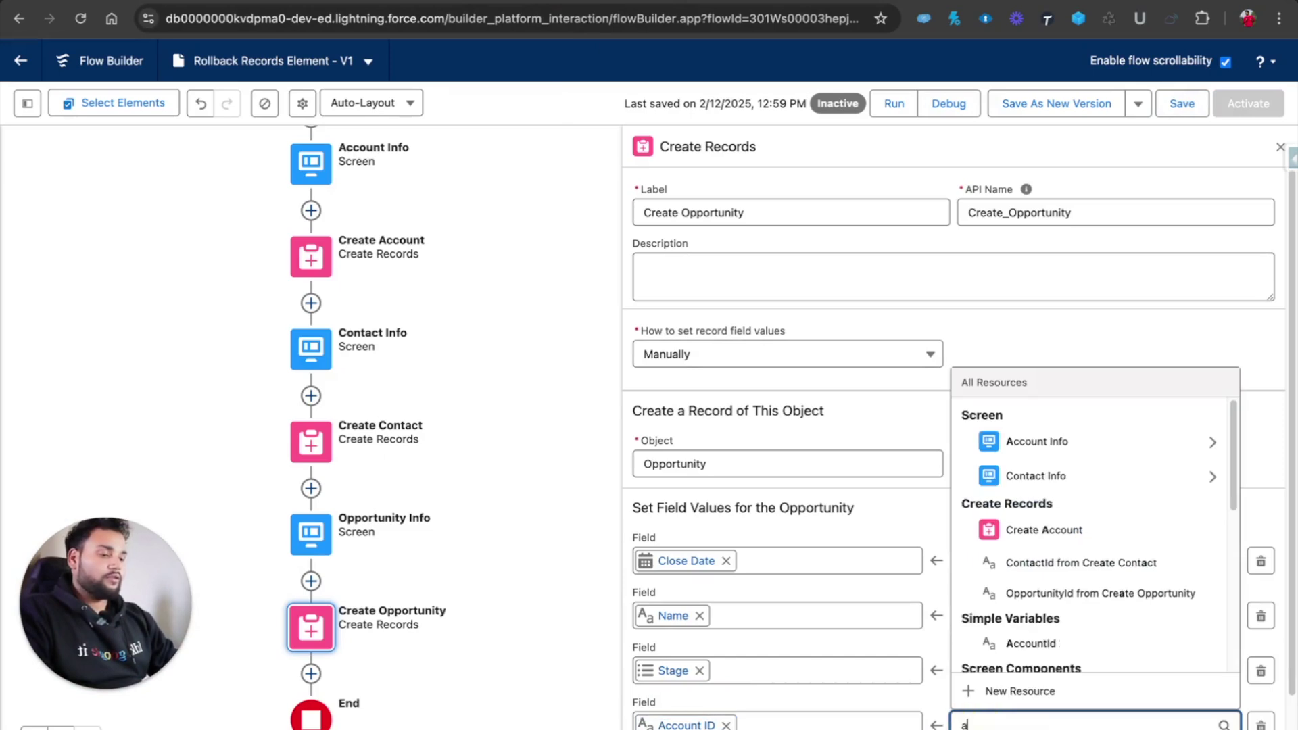
pyautogui.write('cc')
pyautogui.click(1034, 615)
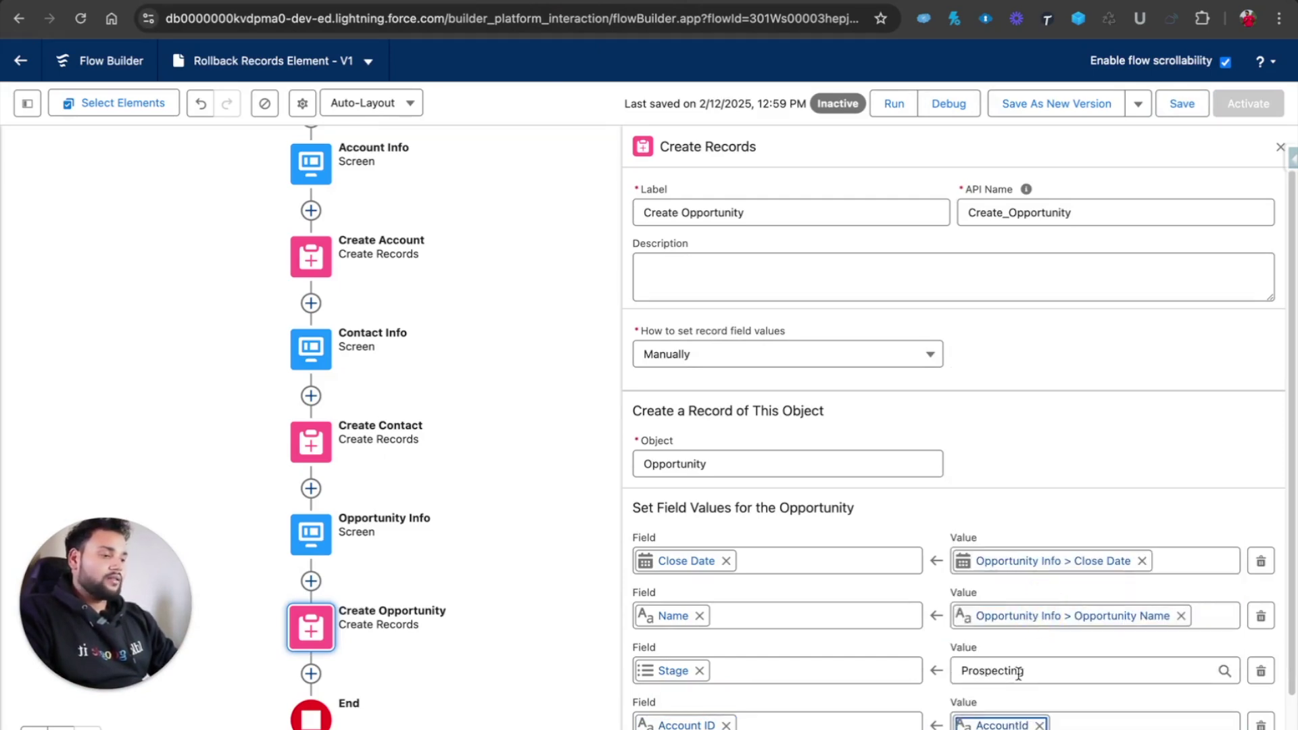
pyautogui.click(1187, 105)
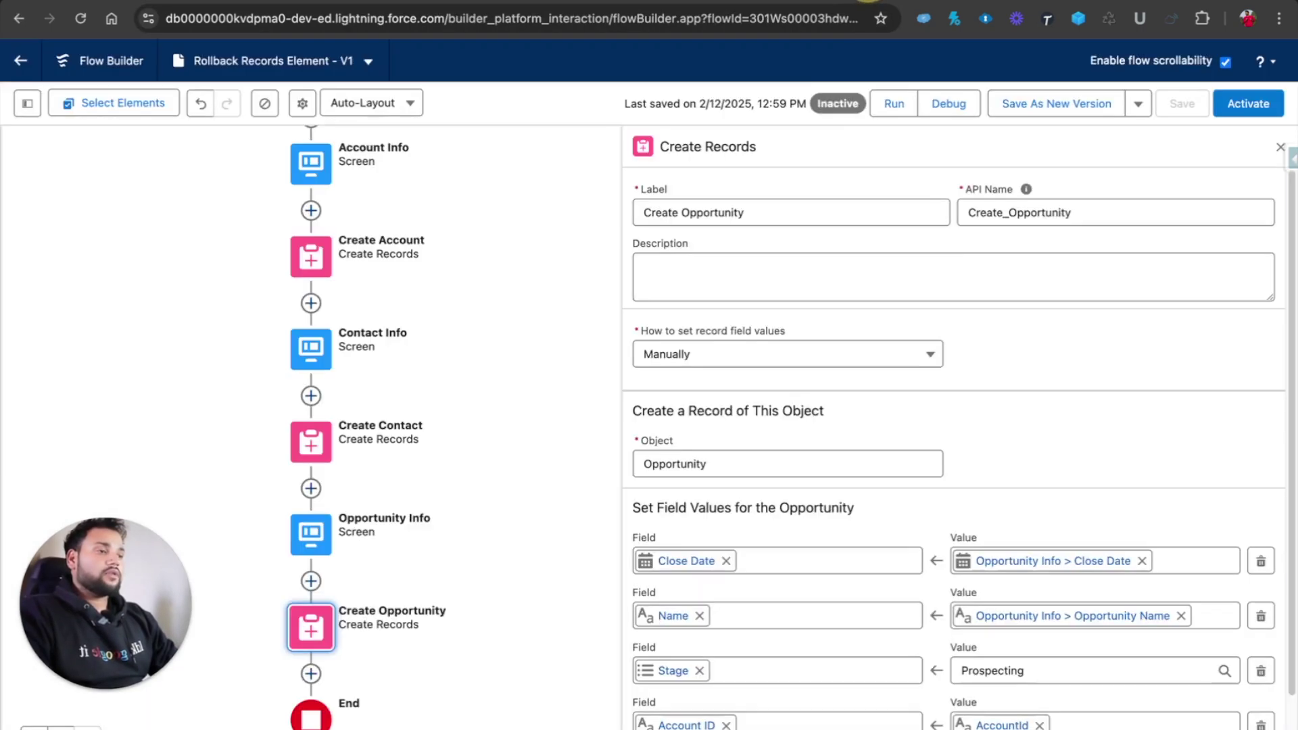
# Run the flow in debug mode and submit "Testing Account 1" as the account name
pyautogui.click(955, 103)
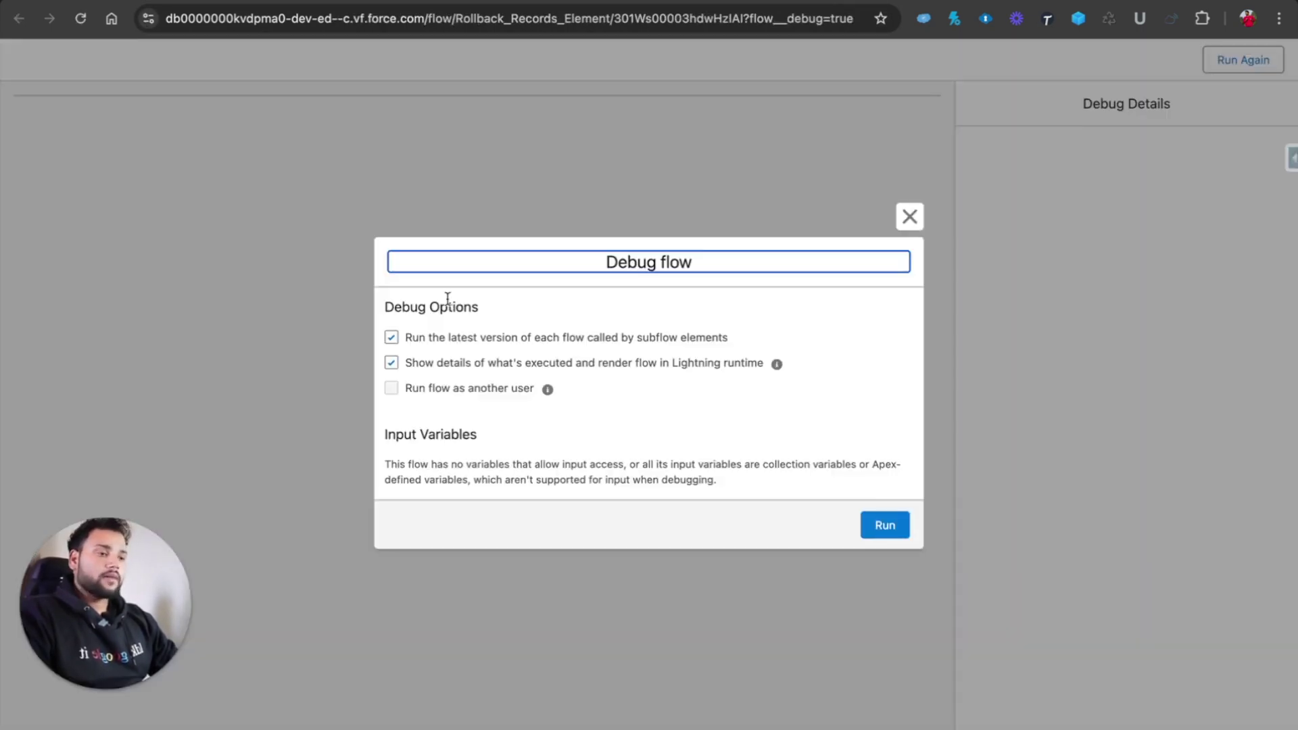
pyautogui.click(886, 530)
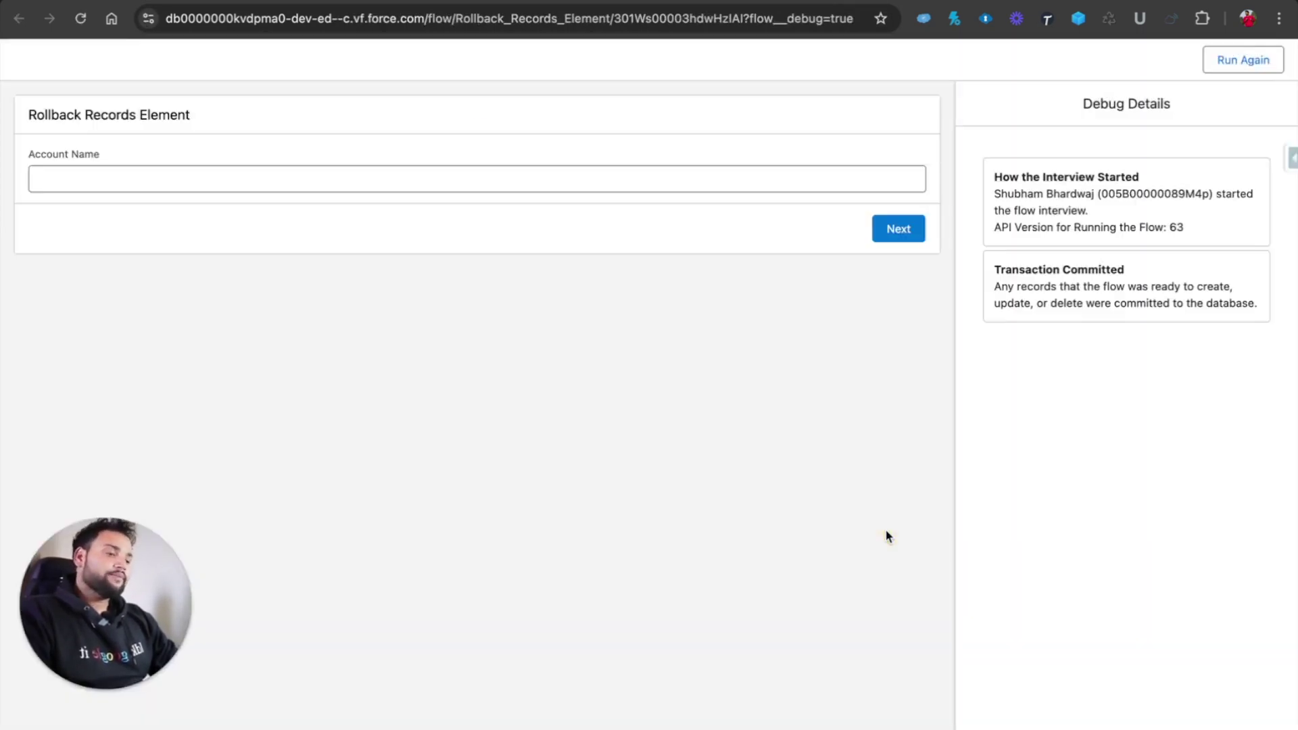
pyautogui.click(133, 177)
pyautogui.write('Testing ')
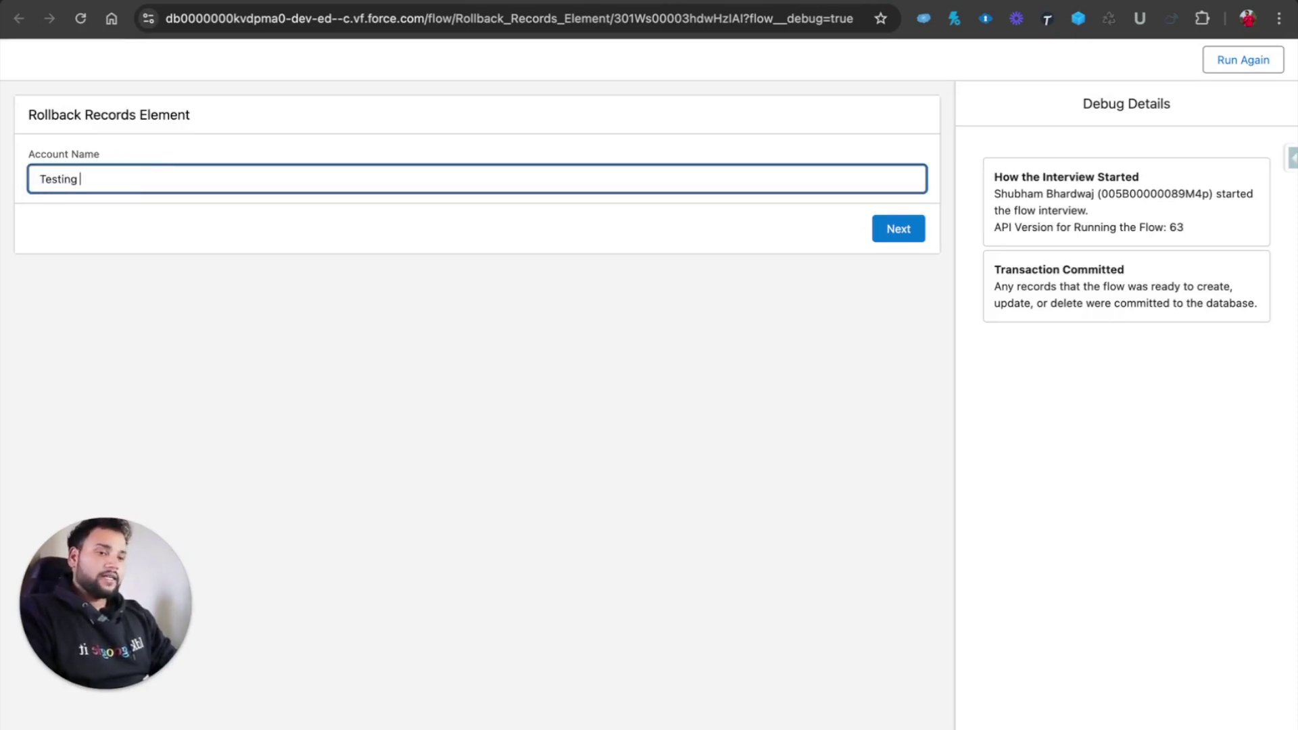
pyautogui.write('Account 1')
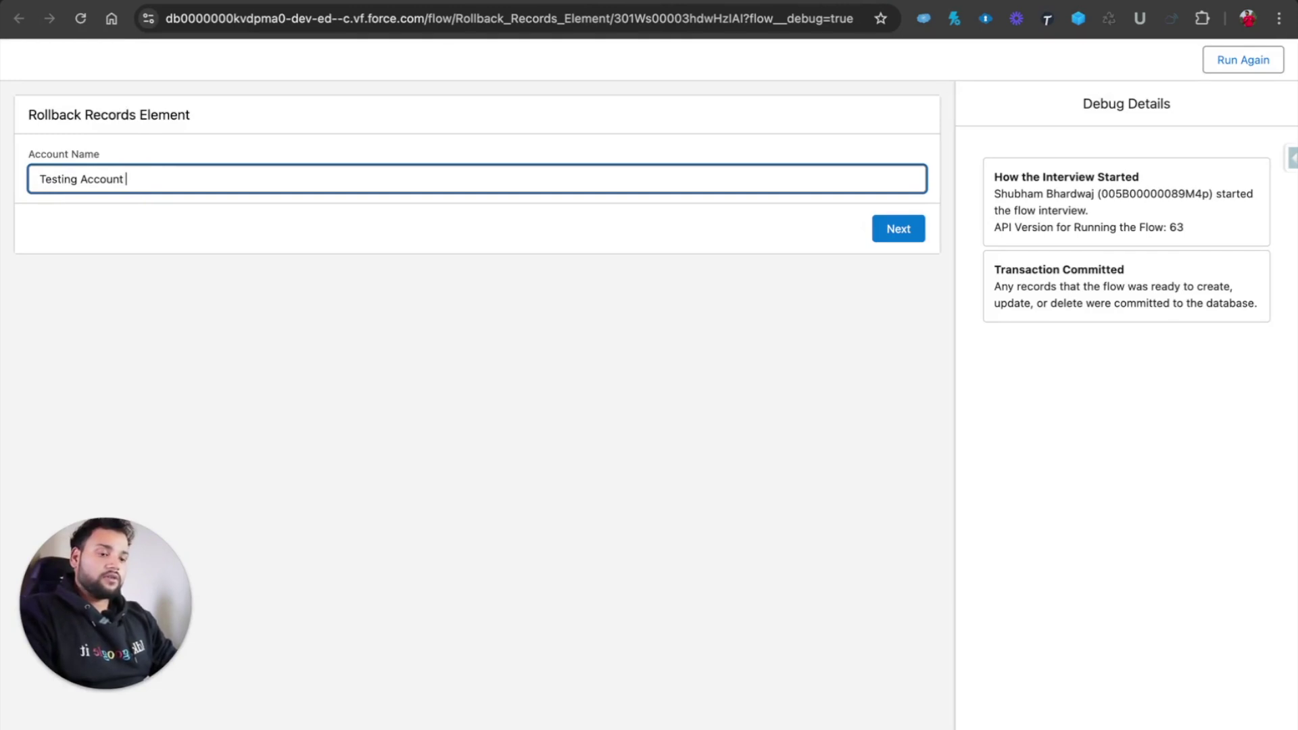
pyautogui.click(896, 238)
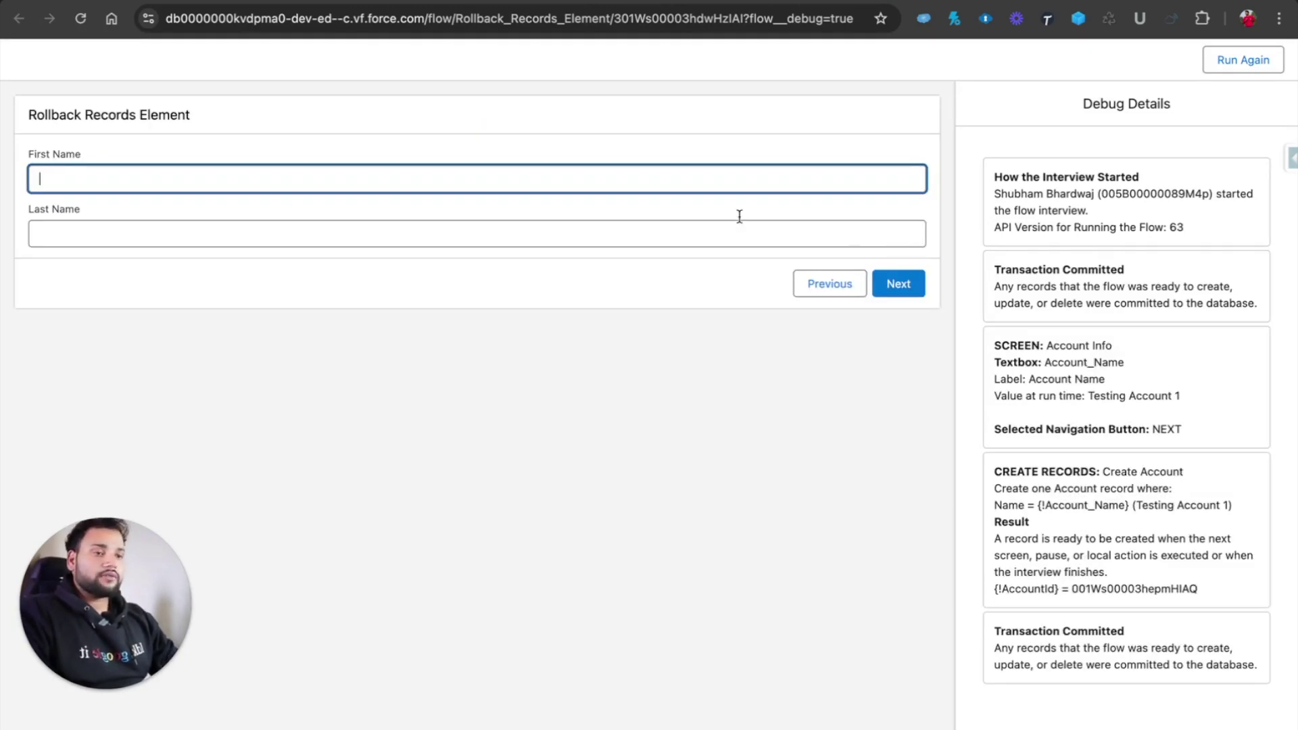
# Submit the contact screen with "Testing" as the first name and "Contact 1" as the last name
pyautogui.write('Testin')
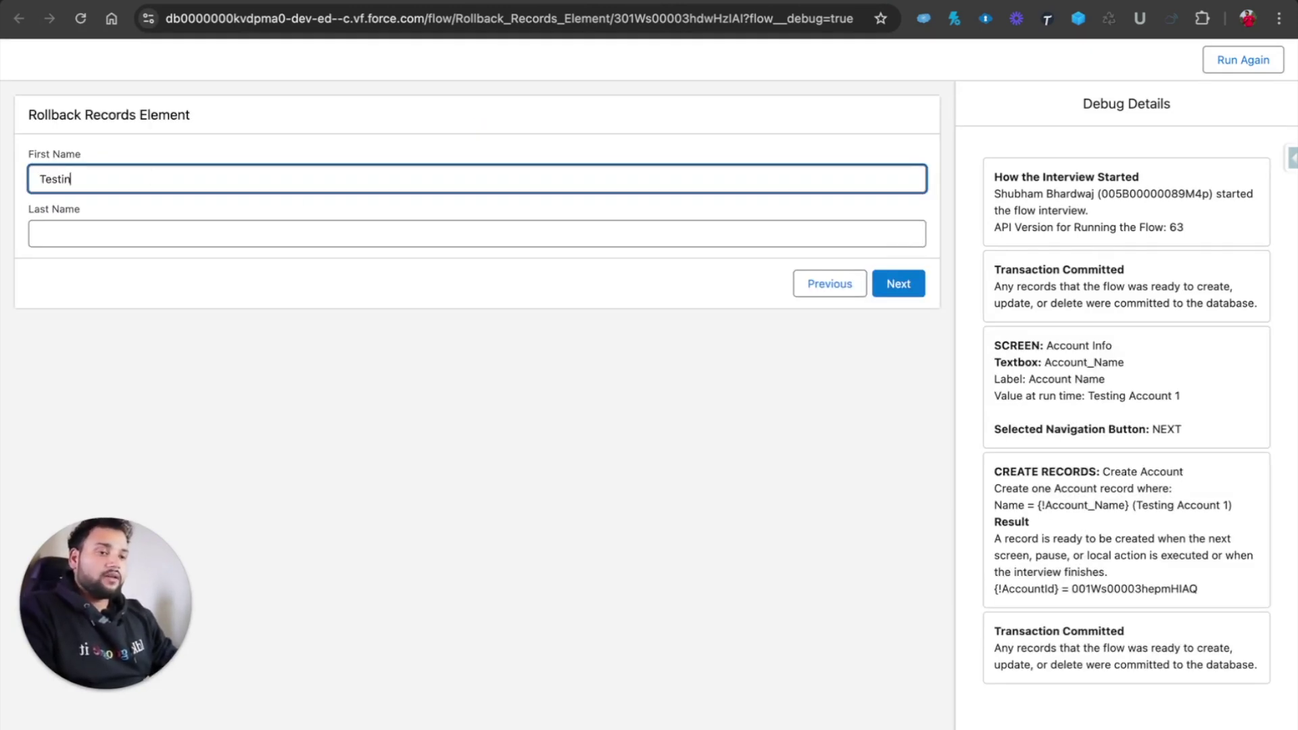
pyautogui.write('g Contact 1')
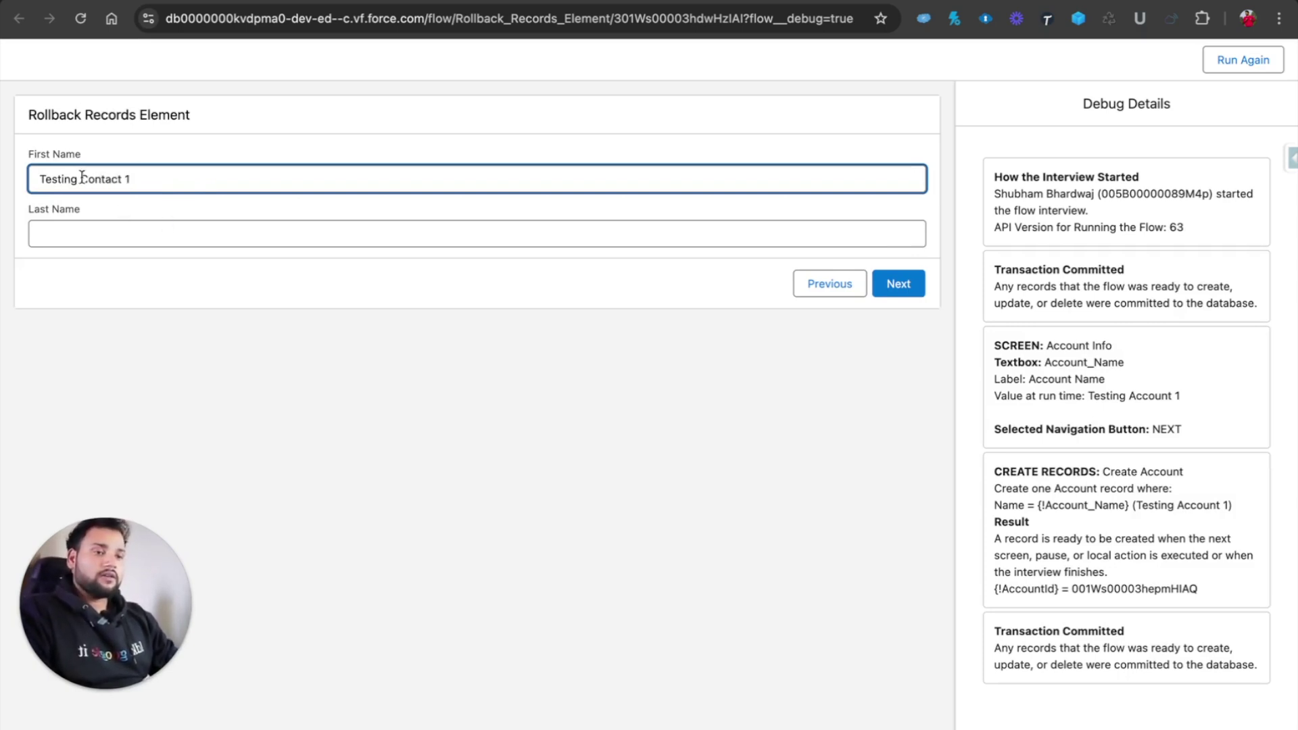
pyautogui.moveTo(80, 178); pyautogui.dragTo(194, 177)
pyautogui.hotkey('ctrl', 'x')
pyautogui.click(87, 229)
pyautogui.hotkey('ctrl', 'v')
pyautogui.click(902, 284)
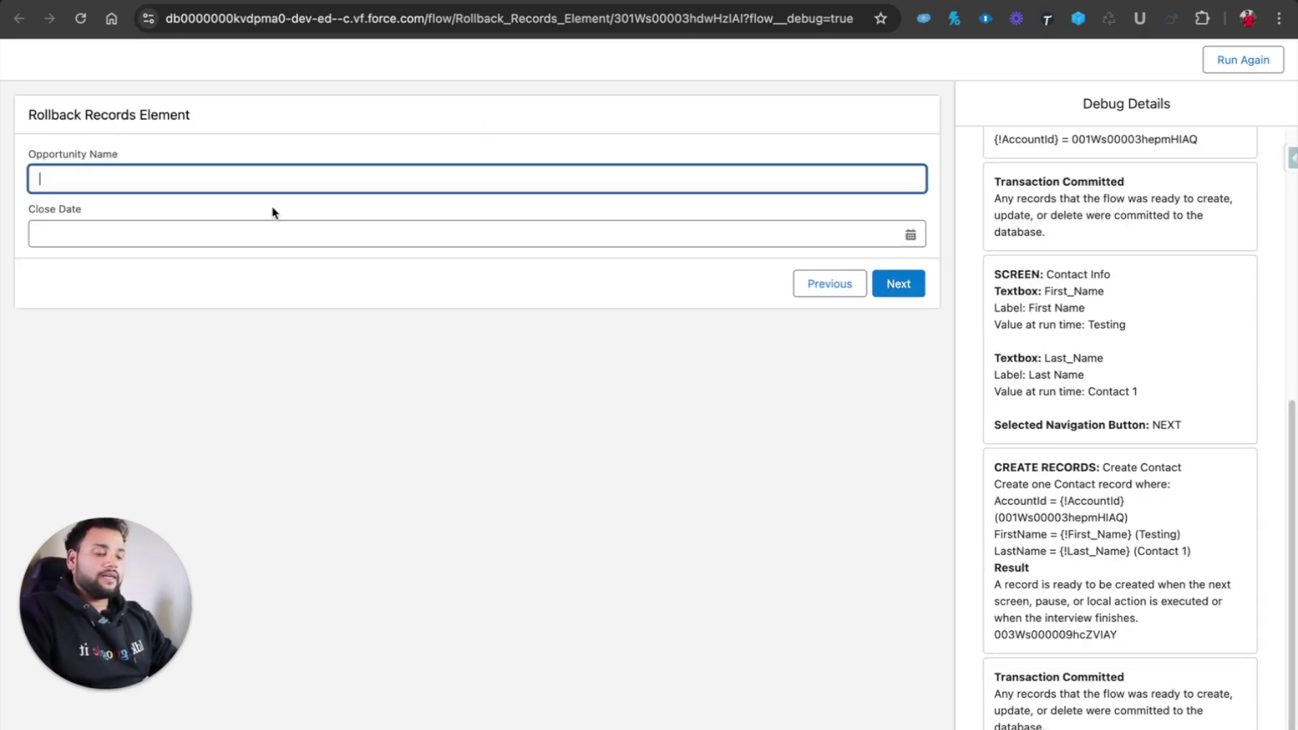
# Submit the opportunity screen with "Testing Opportunity" as the opportunity name and Feb 28, 2025 as the close date
pyautogui.write('Testinf')
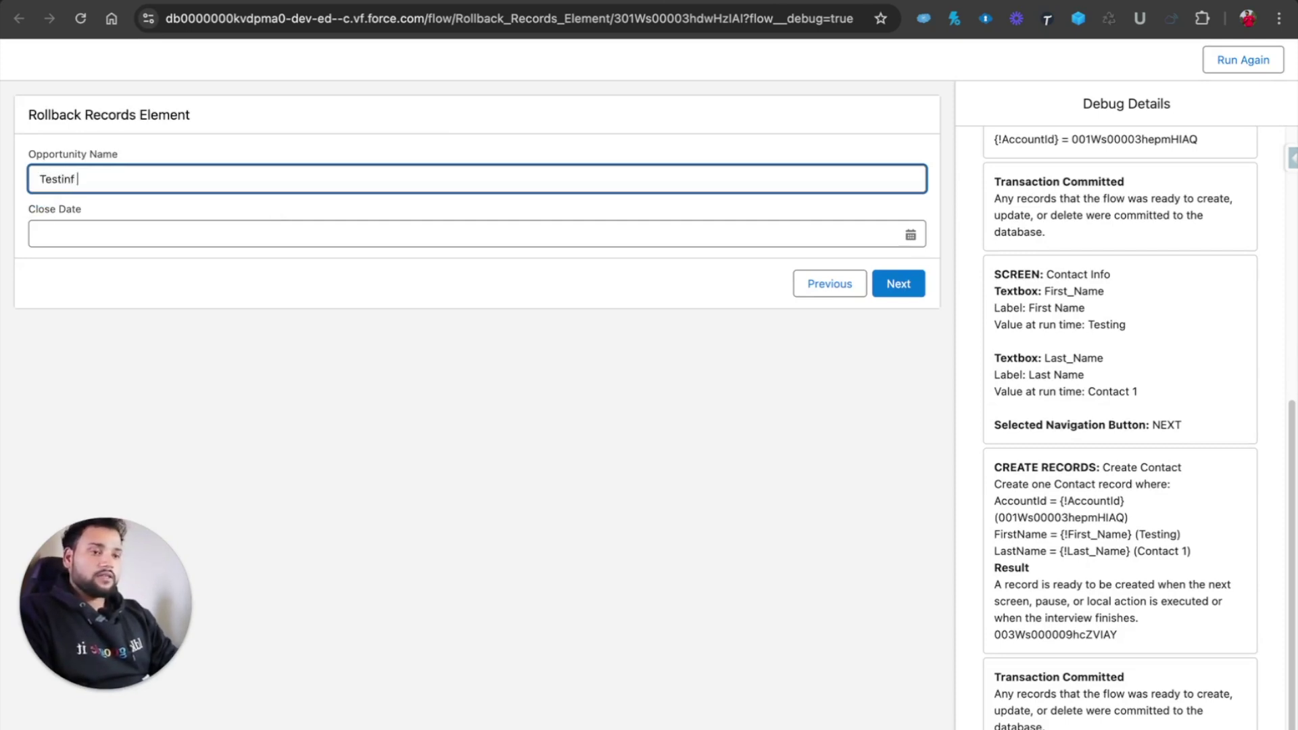
pyautogui.press('BackSpace')
pyautogui.write('g Opportunity')
pyautogui.click(272, 212)
pyautogui.click(172, 223)
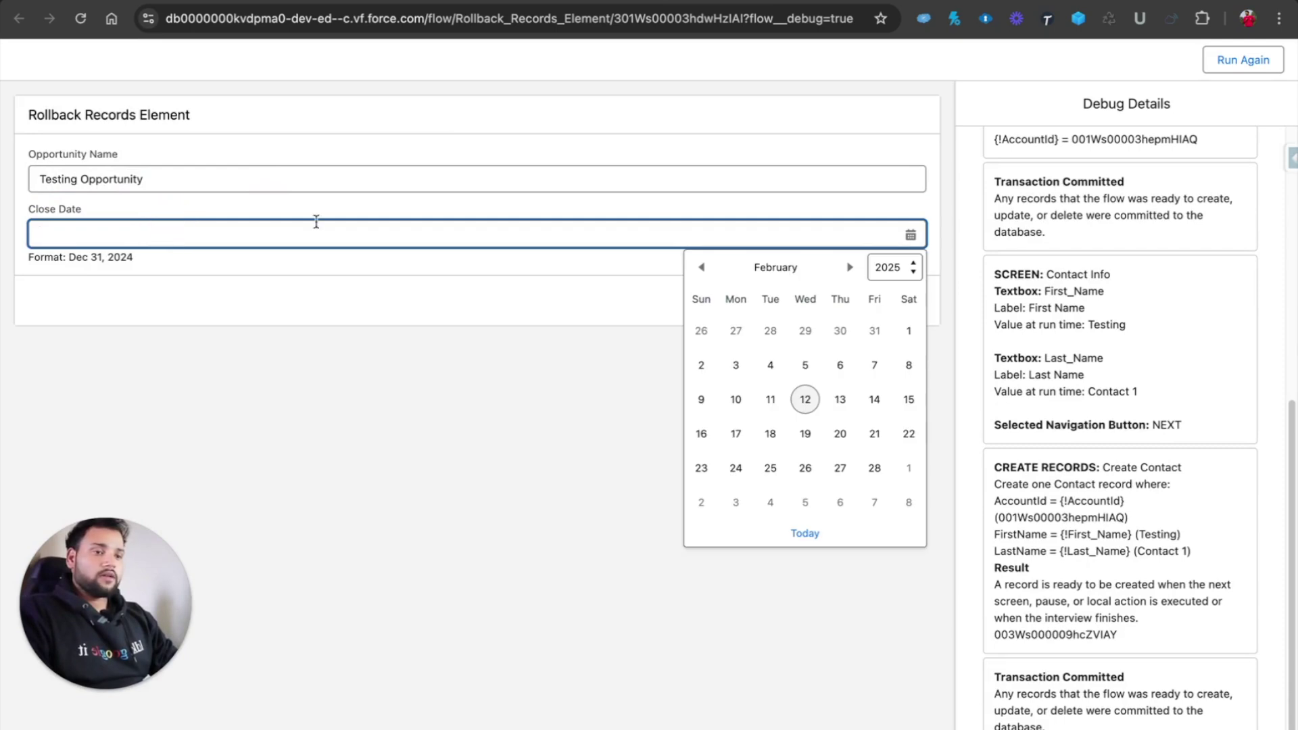
pyautogui.click(876, 468)
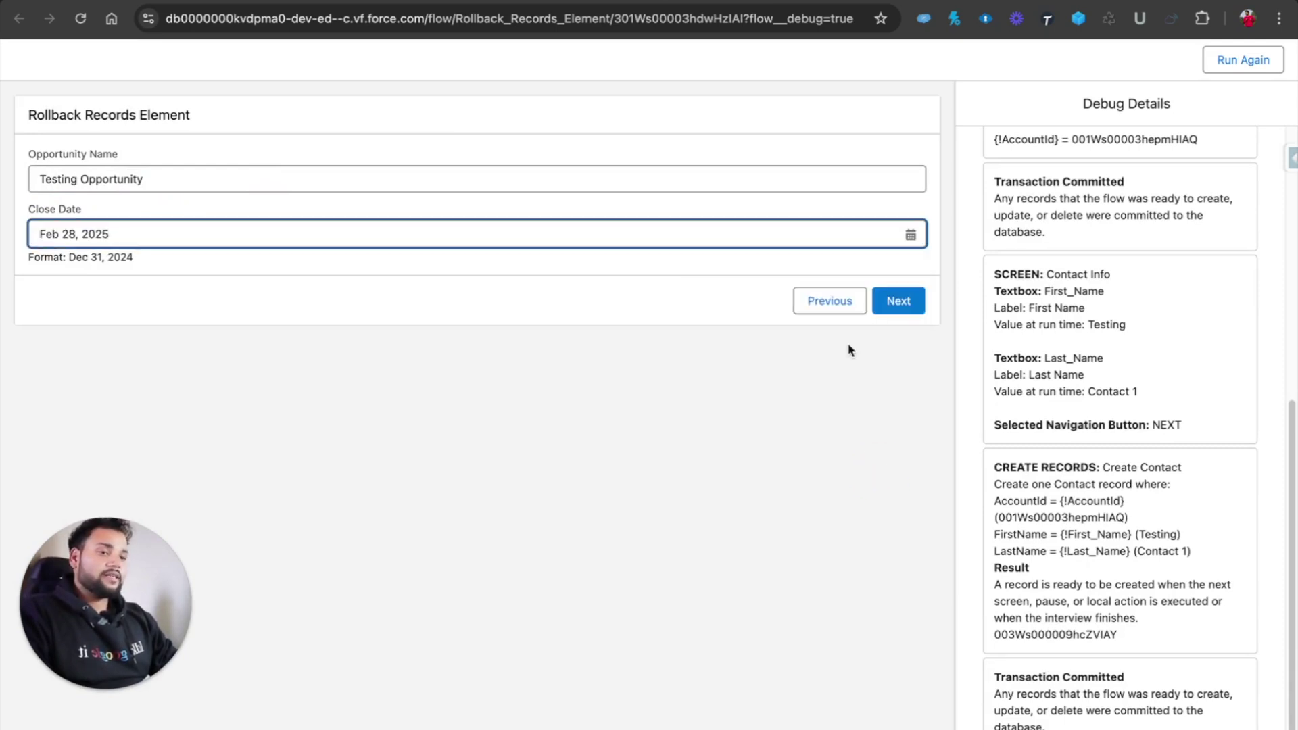
pyautogui.click(895, 308)
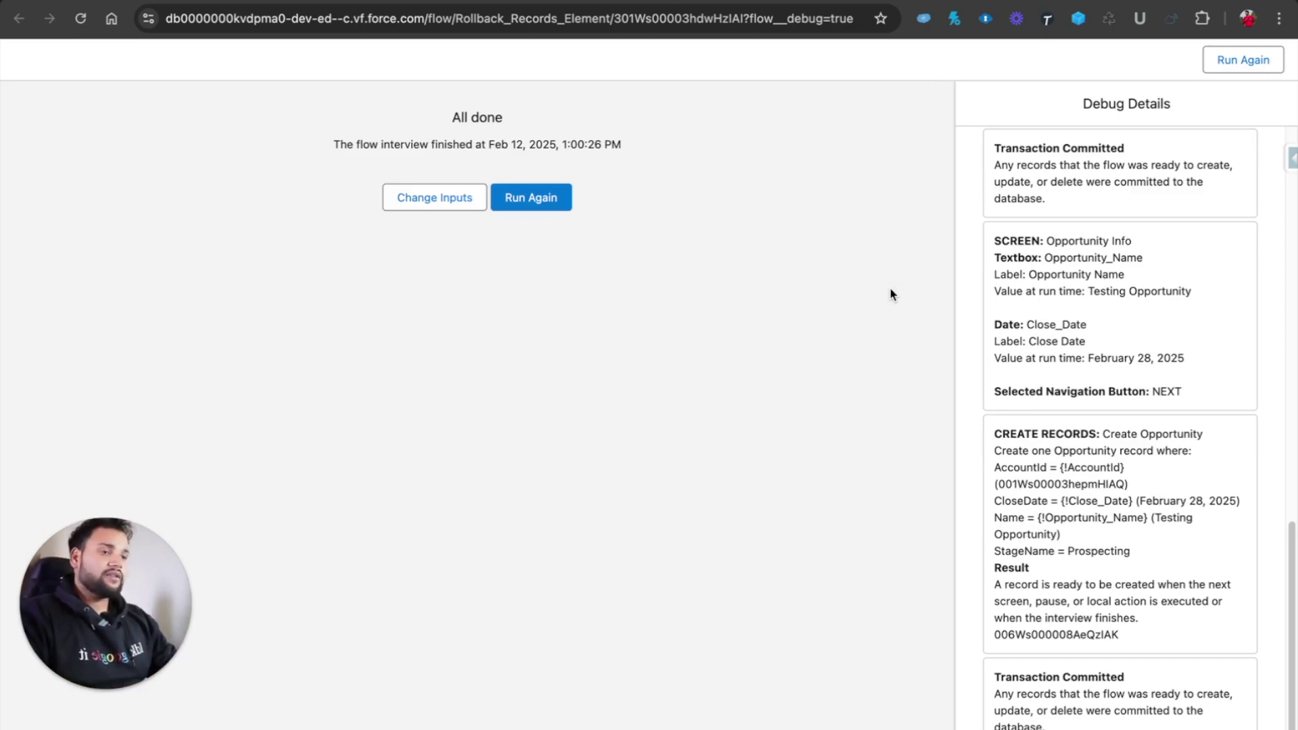
# Refresh the New This Week accounts list, open Testing Account 1 and check its related contacts and opportunities
pyautogui.click(158, 2)
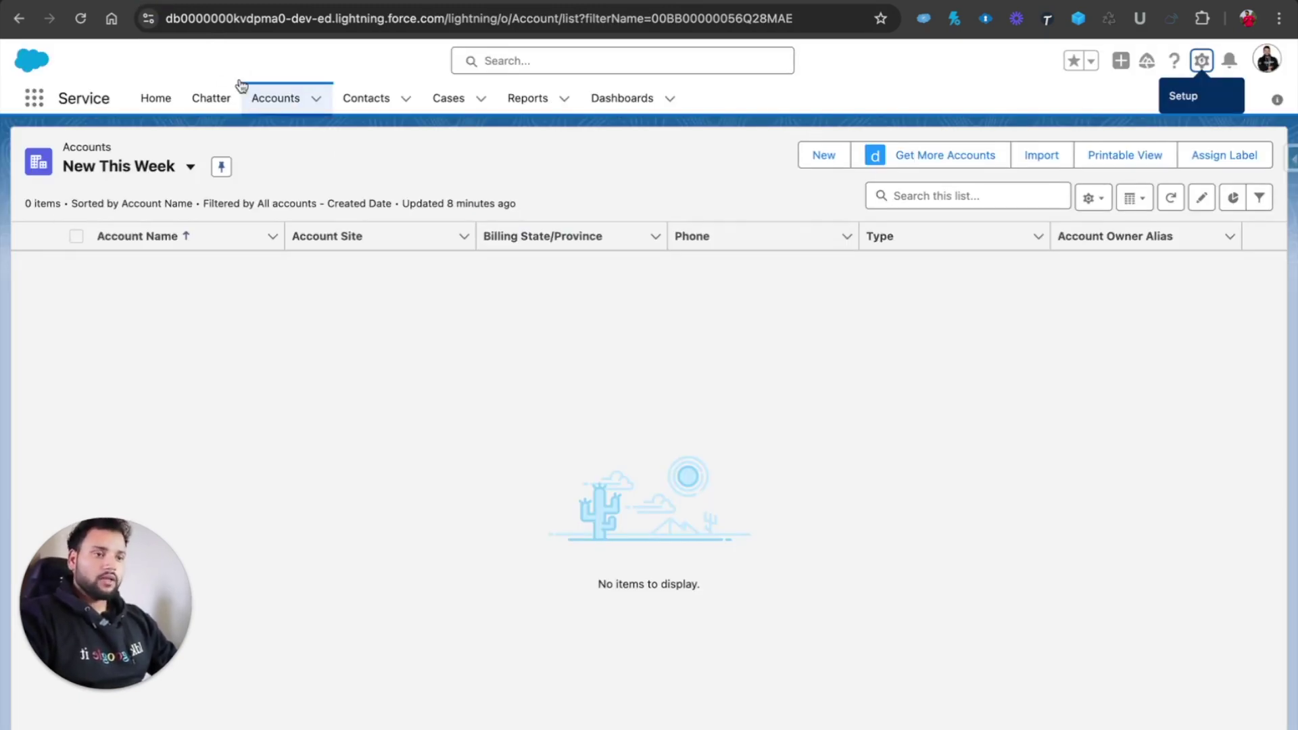
pyautogui.click(1173, 200)
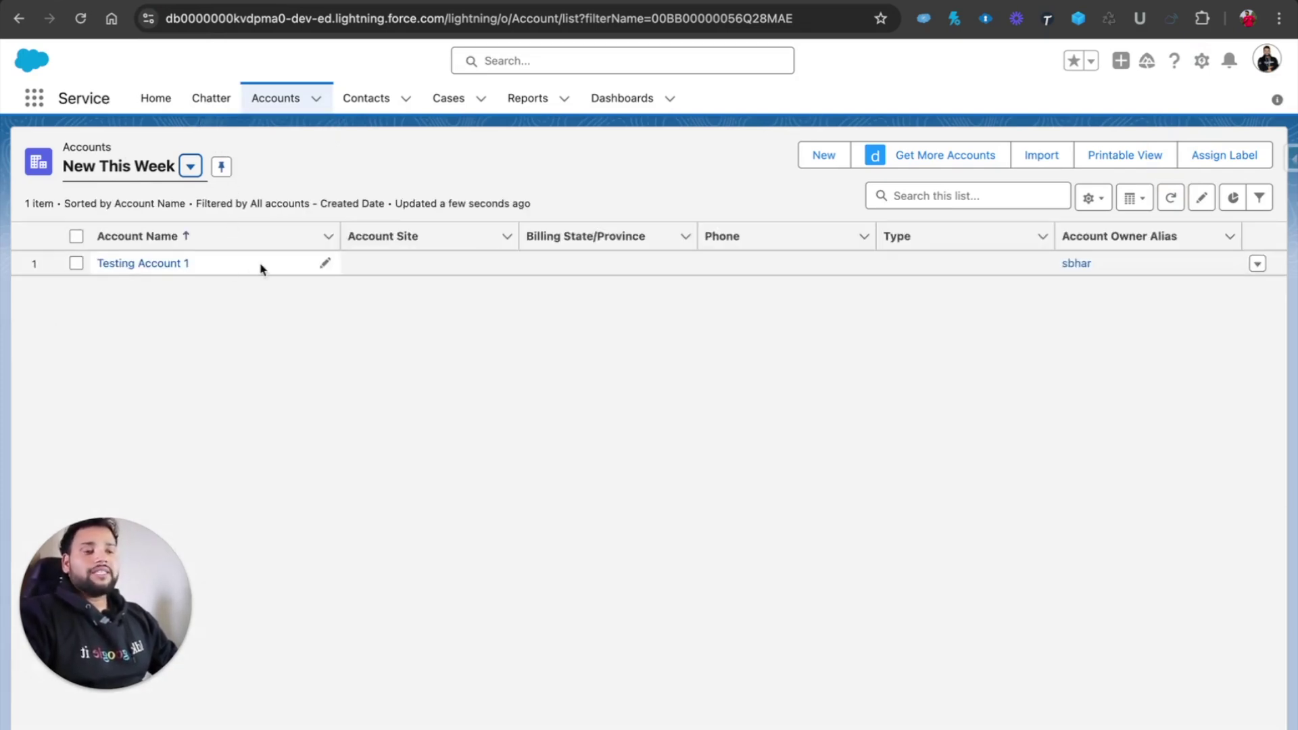
pyautogui.click(128, 262)
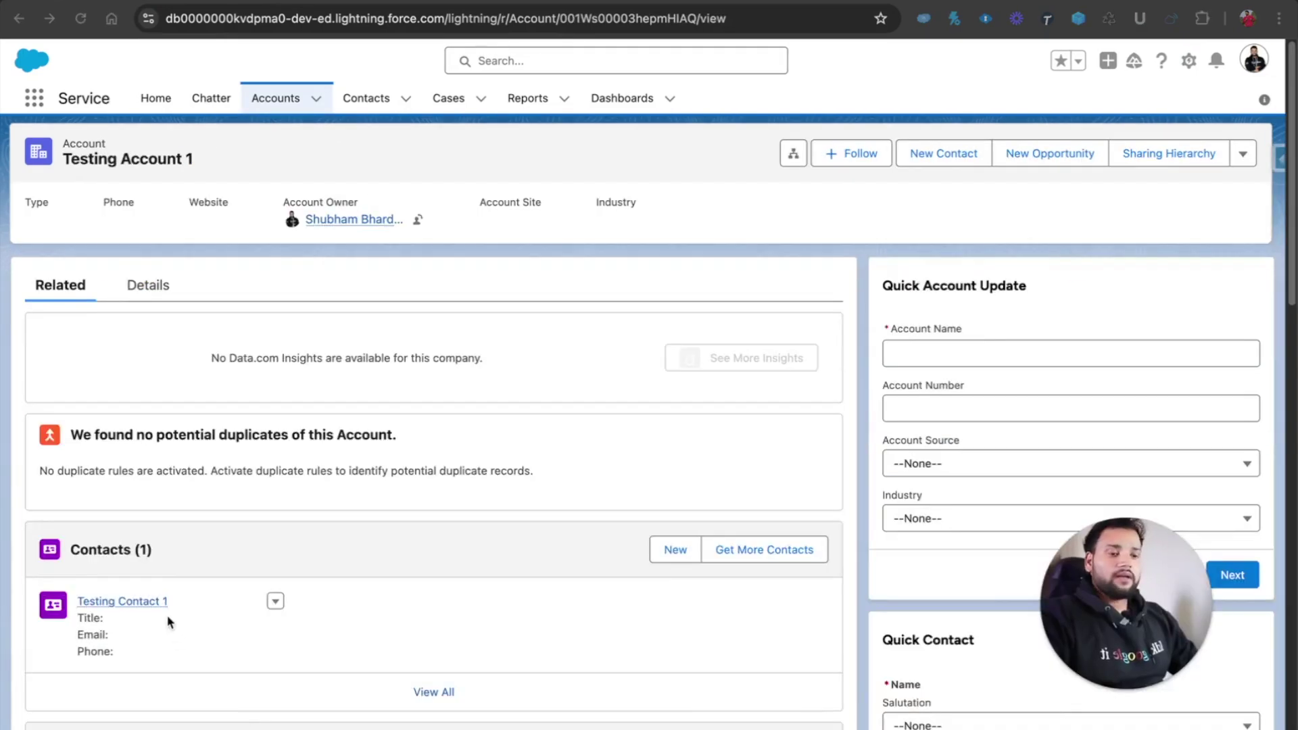
pyautogui.scroll(-6, 113, 607)
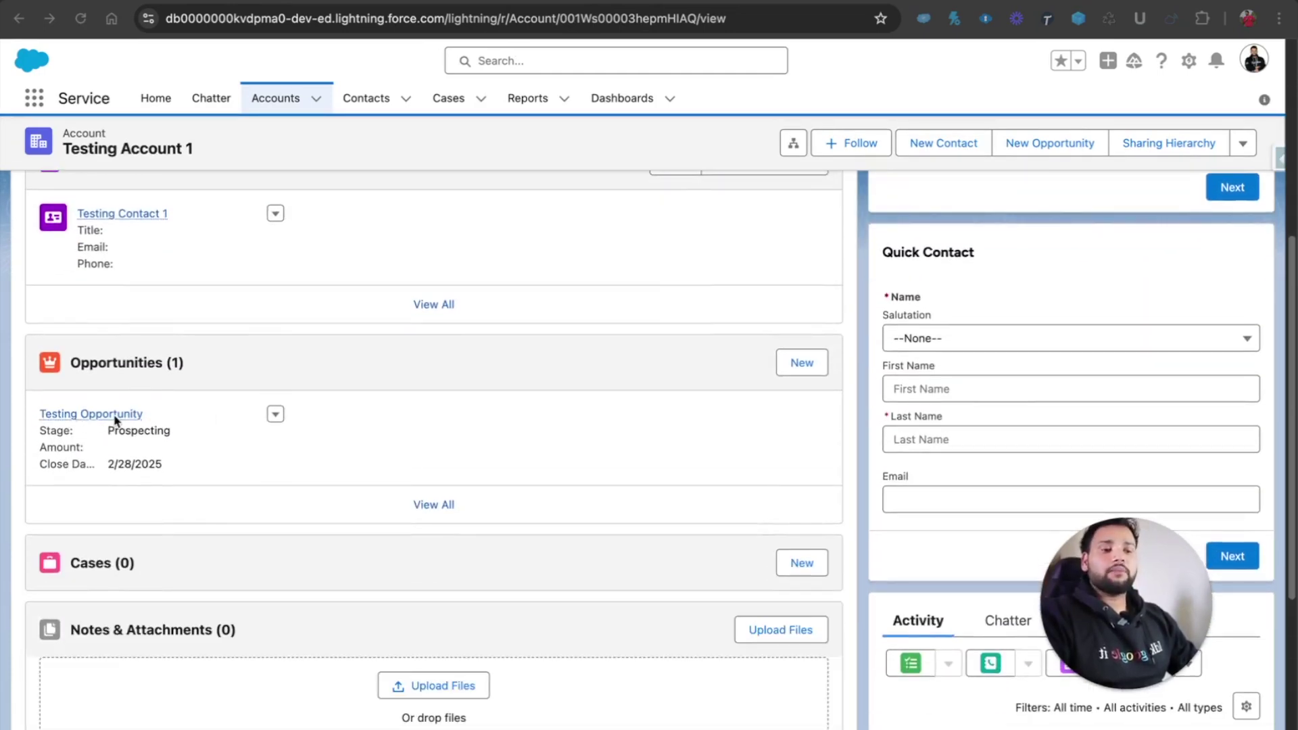
pyautogui.scroll(6, 105, 409)
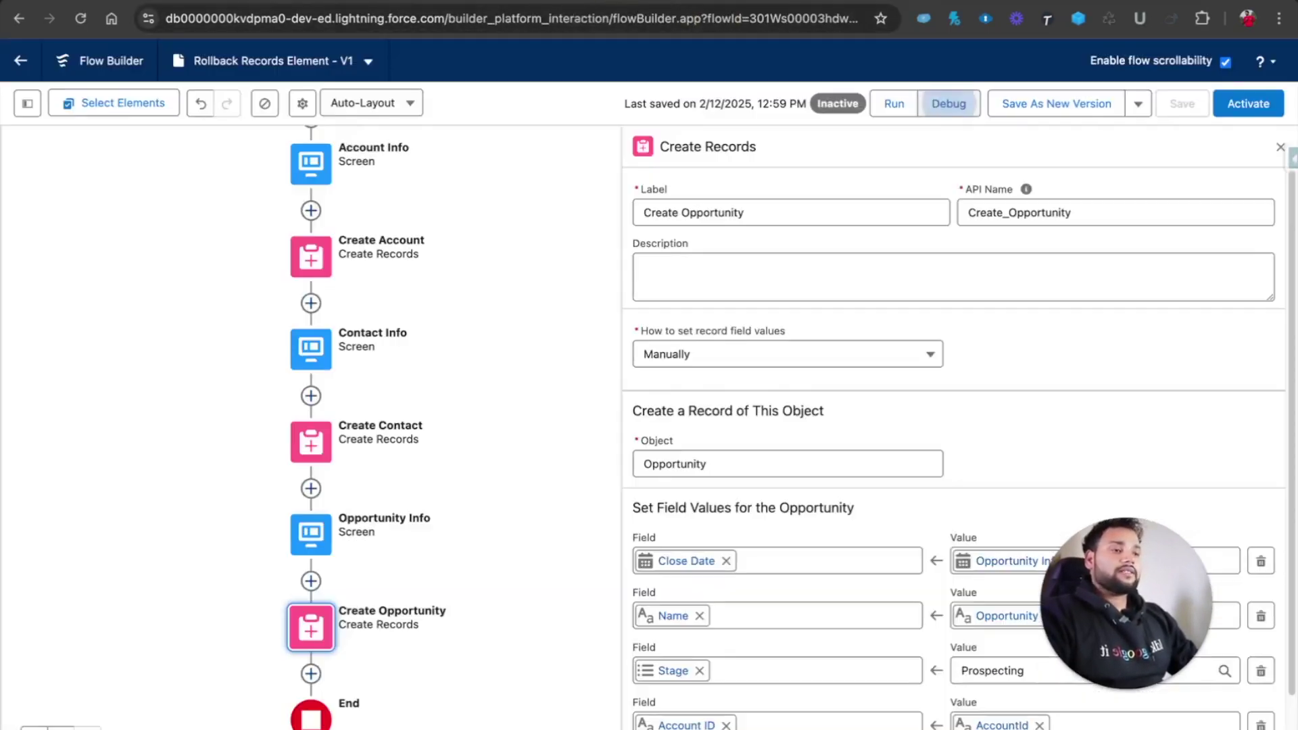
# Return to Flow Builder, close the Create Opportunity properties and add fault paths to Create Account, Create Contact and Create Opportunity
pyautogui.click(1276, 151)
pyautogui.moveTo(472, 228); pyautogui.dragTo(369, 270)
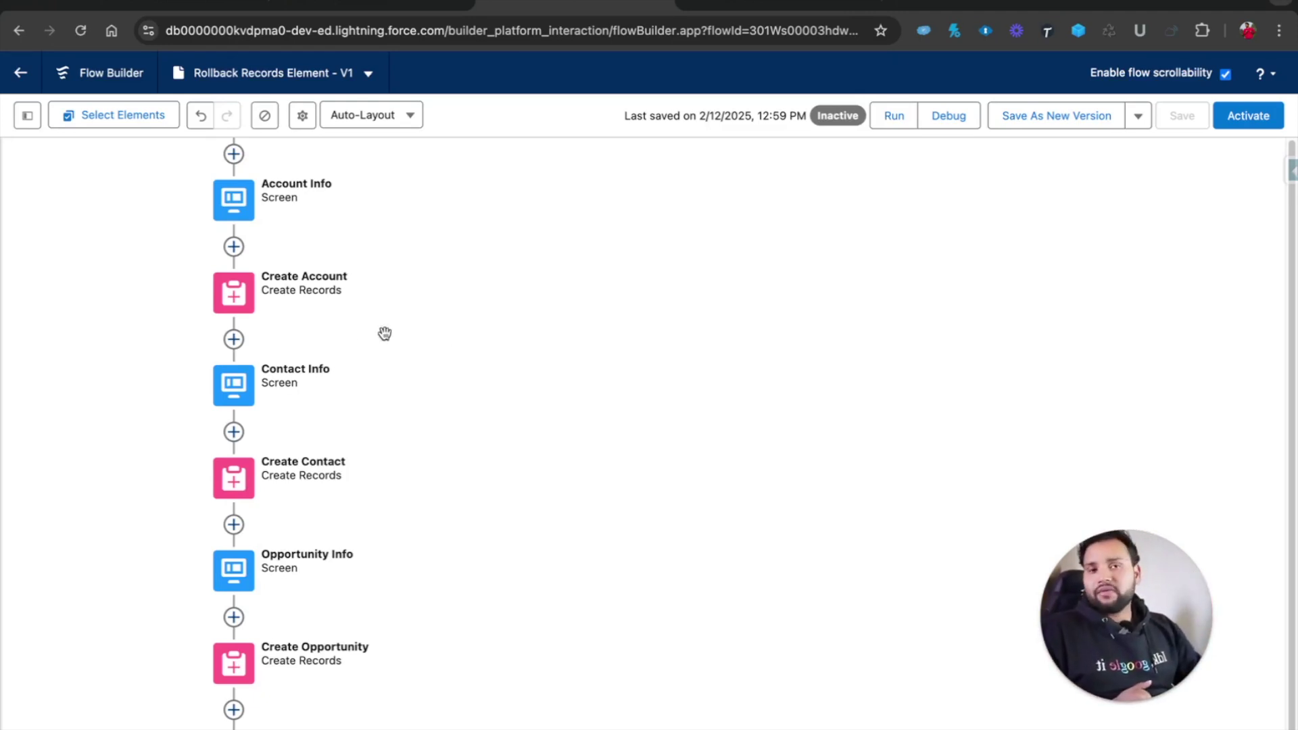
pyautogui.click(247, 306)
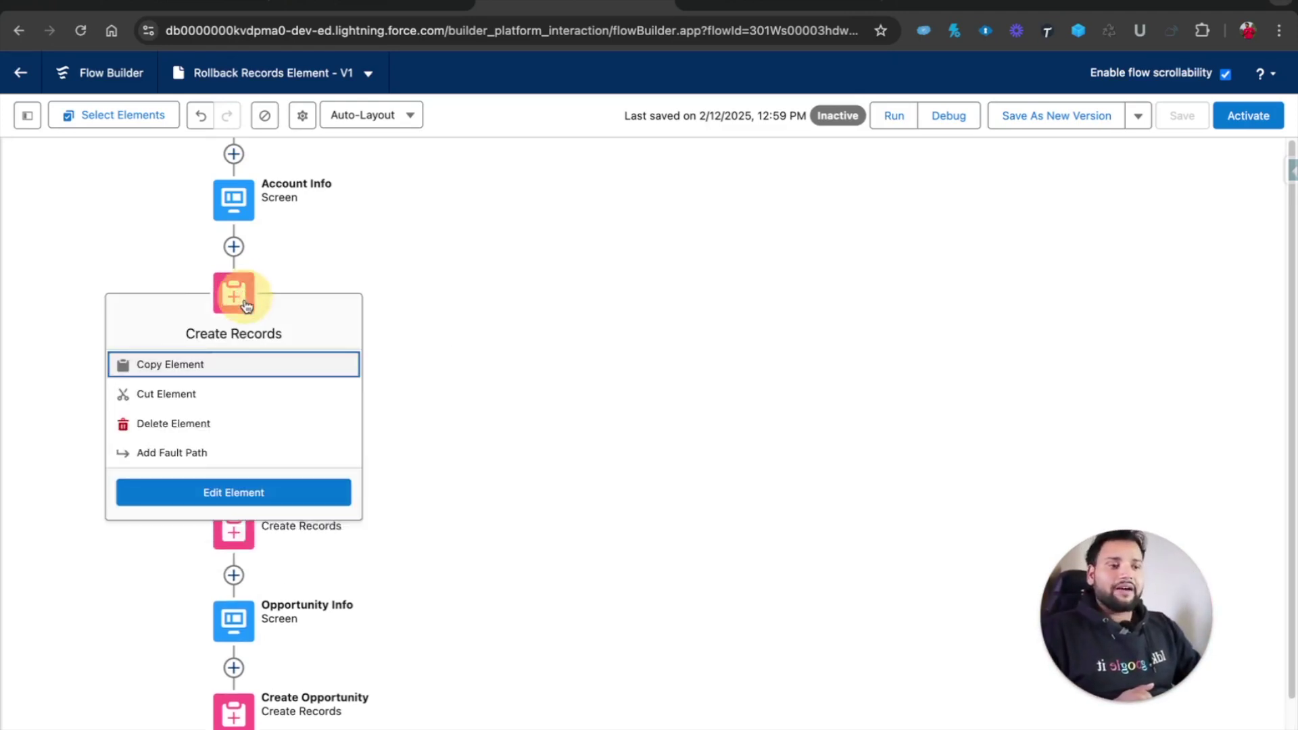
pyautogui.click(156, 451)
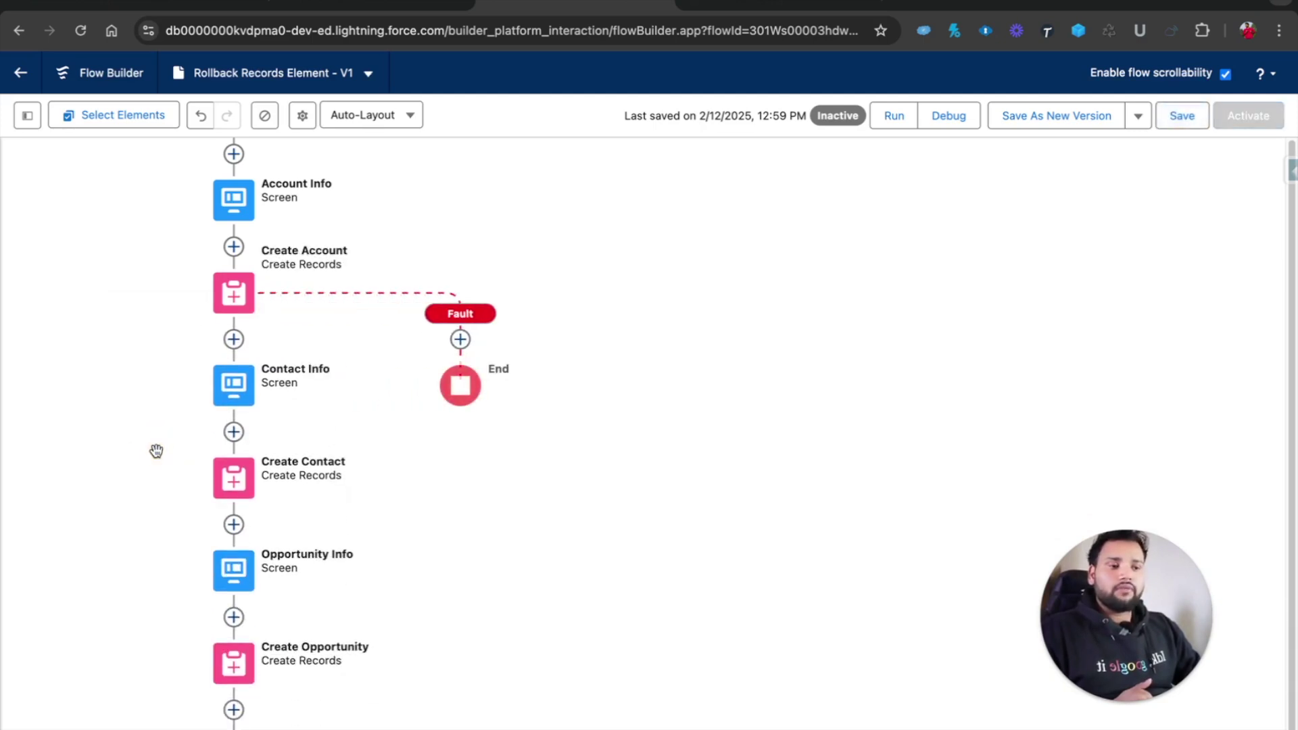
pyautogui.click(237, 483)
pyautogui.click(166, 638)
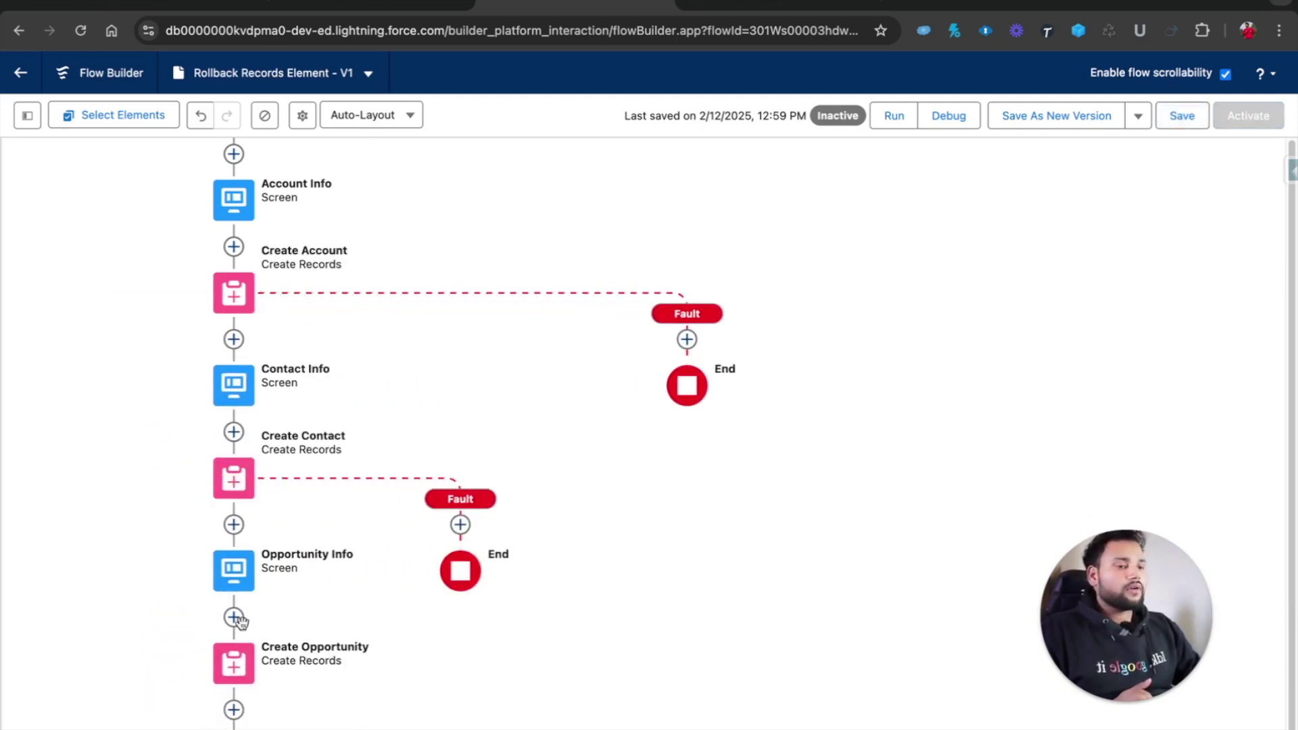
pyautogui.click(233, 659)
pyautogui.scroll(-4, 180, 530)
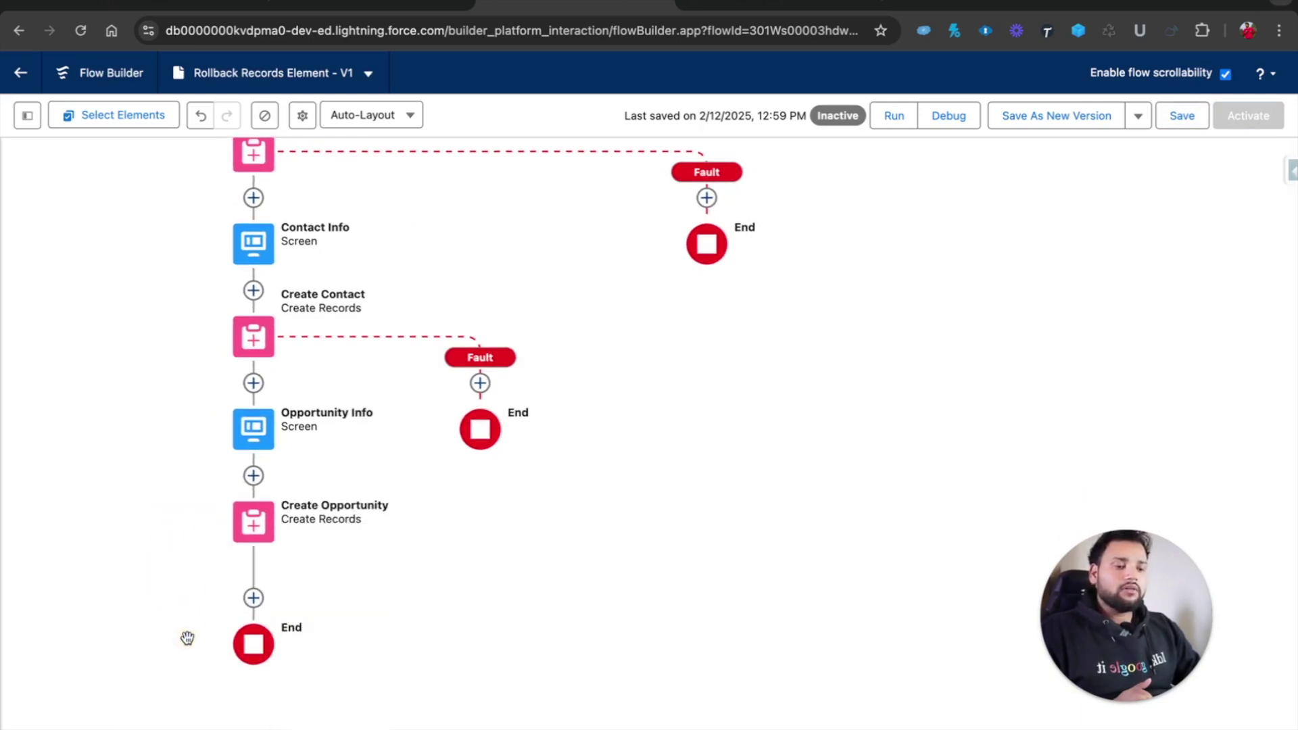
pyautogui.click(255, 539)
pyautogui.click(192, 684)
# Add a screen to Create Account's fault path and place a Display Text component on it
pyautogui.moveTo(402, 446); pyautogui.dragTo(322, 539)
pyautogui.scroll(-5, 322, 538)
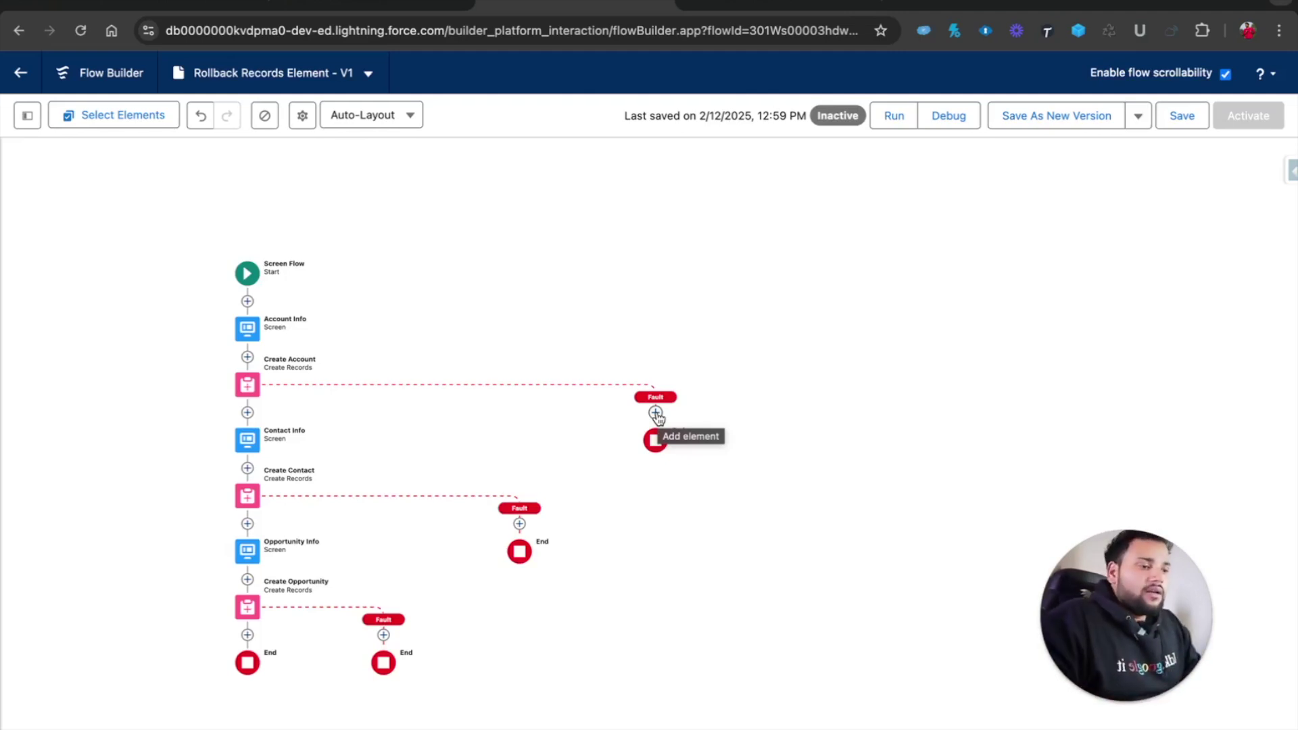
pyautogui.click(656, 414)
pyautogui.click(585, 579)
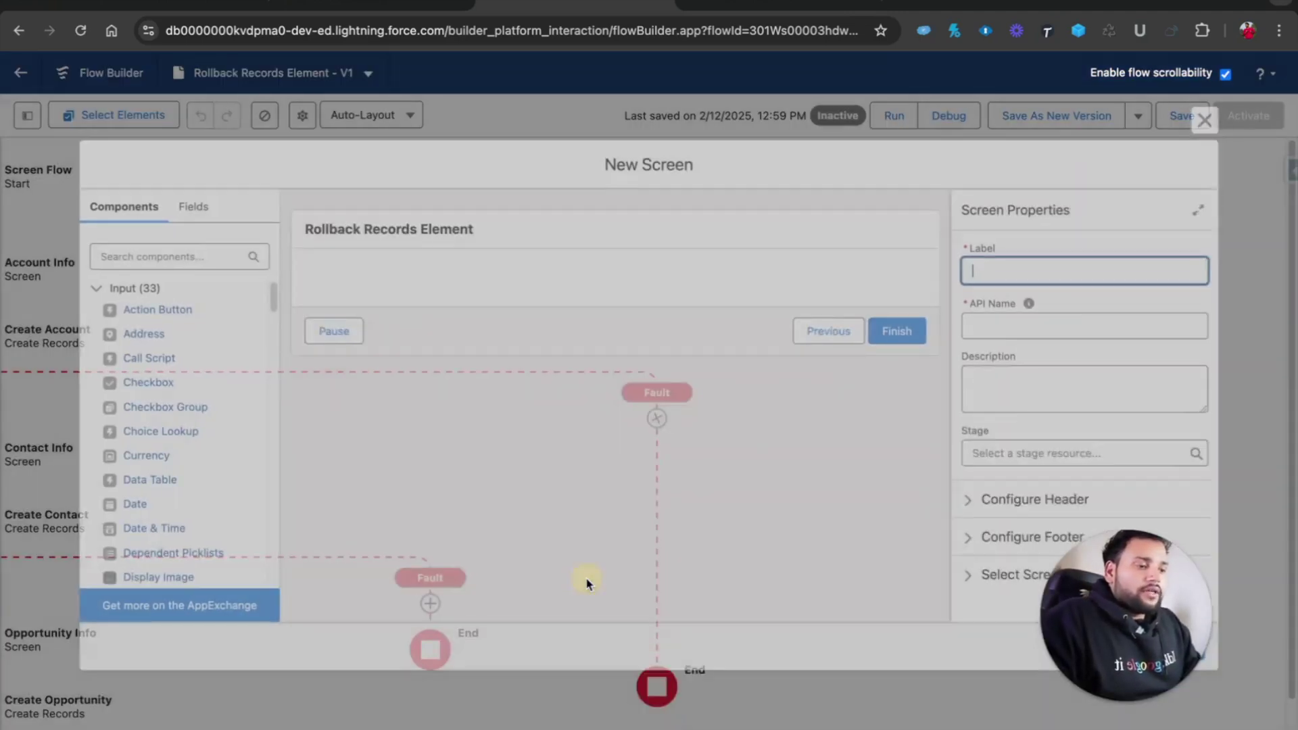
pyautogui.click(146, 250)
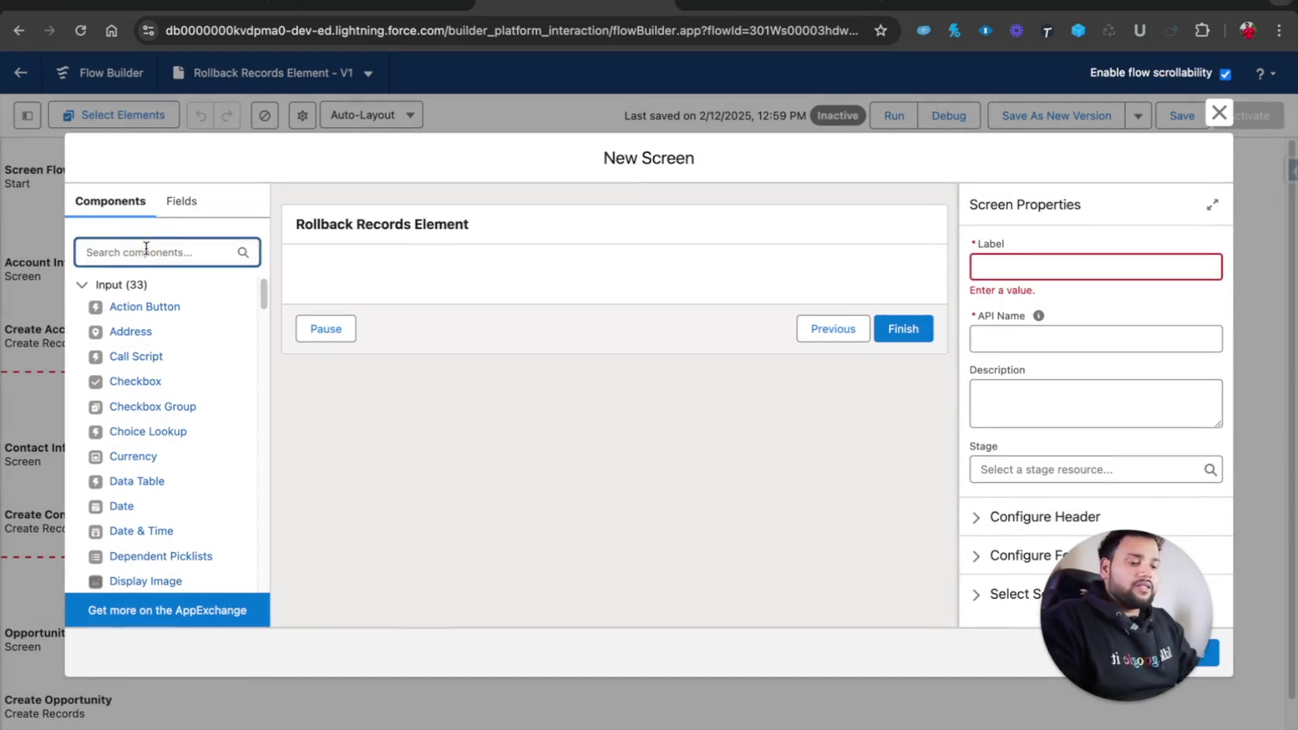
pyautogui.write('disp')
pyautogui.moveTo(136, 306); pyautogui.dragTo(349, 284)
# Set the display text's API name to ErrorMessage and insert the $Flow.FaultMessage resource as its content
pyautogui.click(1034, 270)
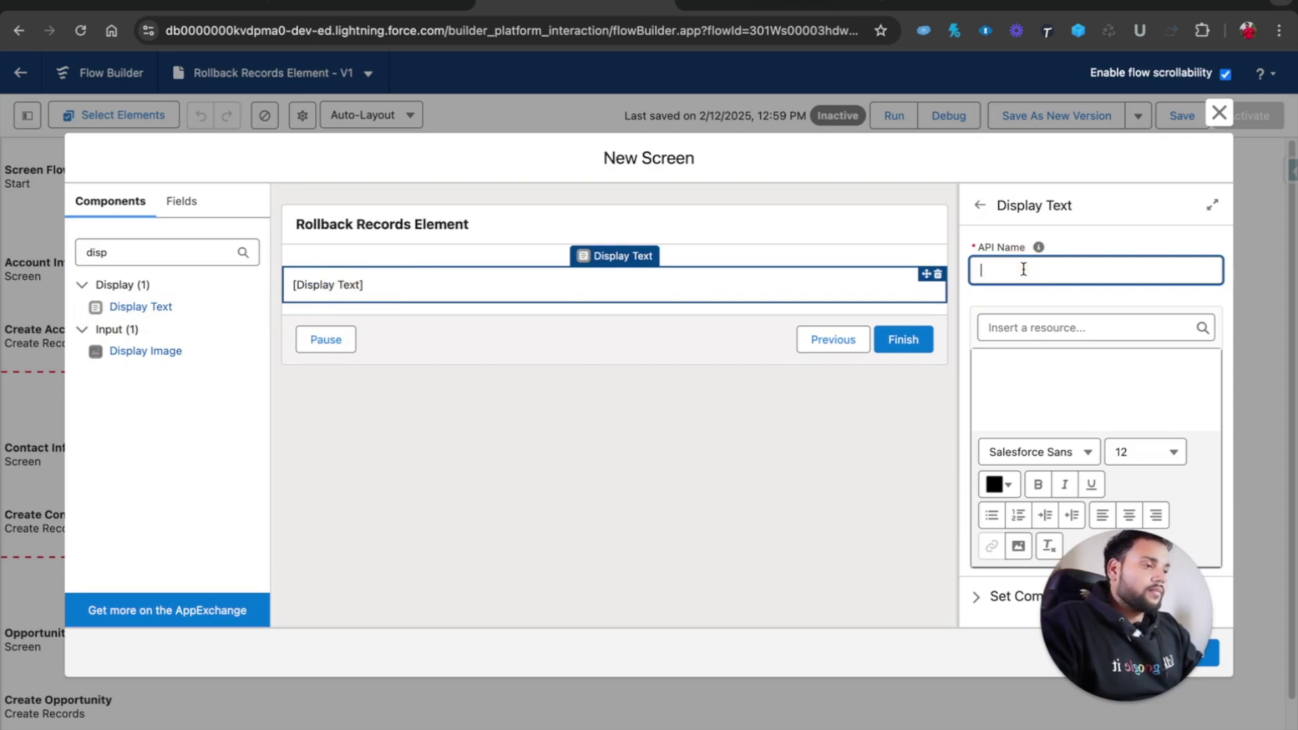
pyautogui.write('Err')
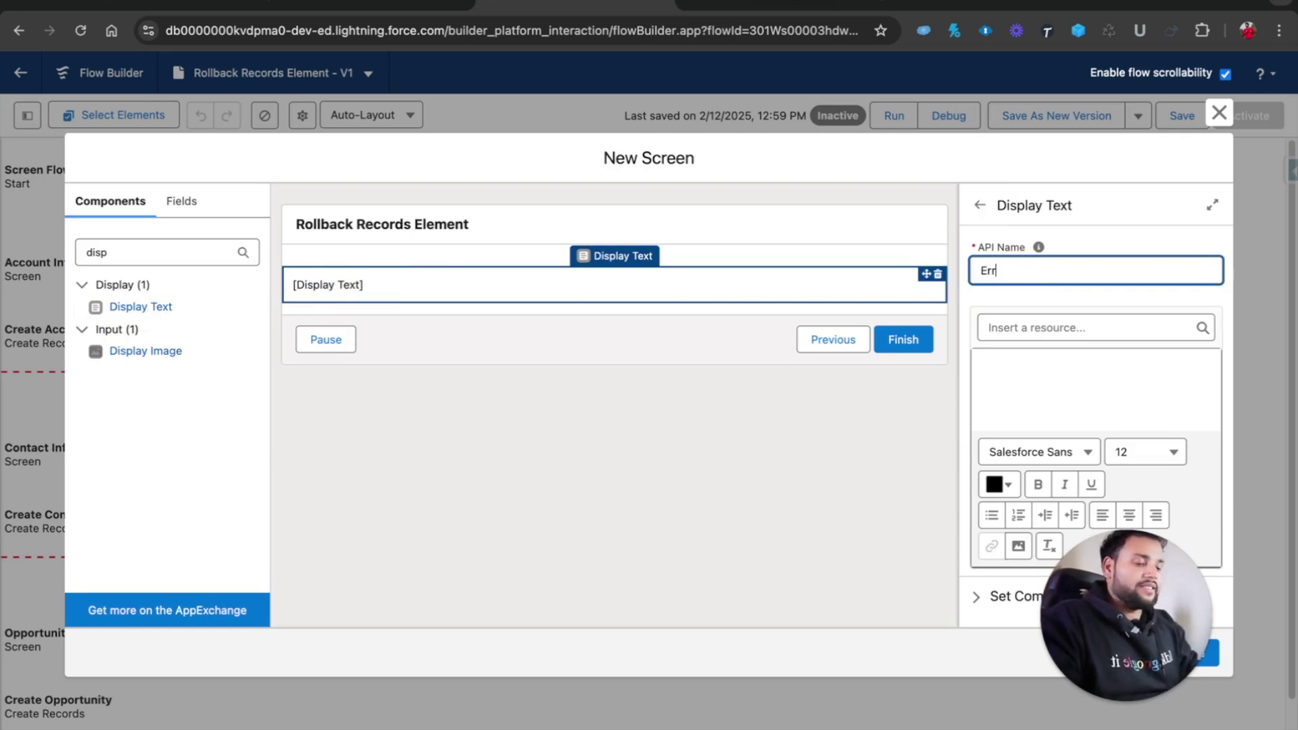
pyautogui.write('orMessage')
pyautogui.click(1034, 370)
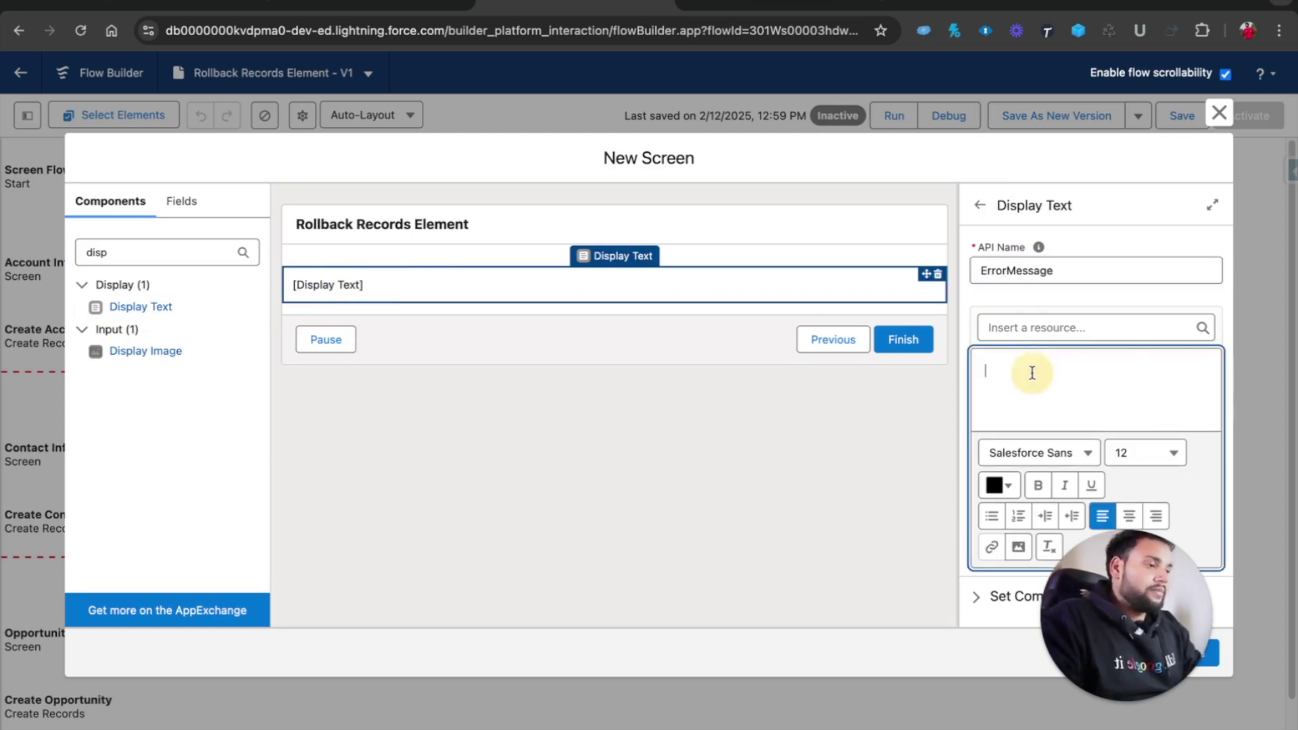
pyautogui.click(1029, 327)
pyautogui.click(1048, 403)
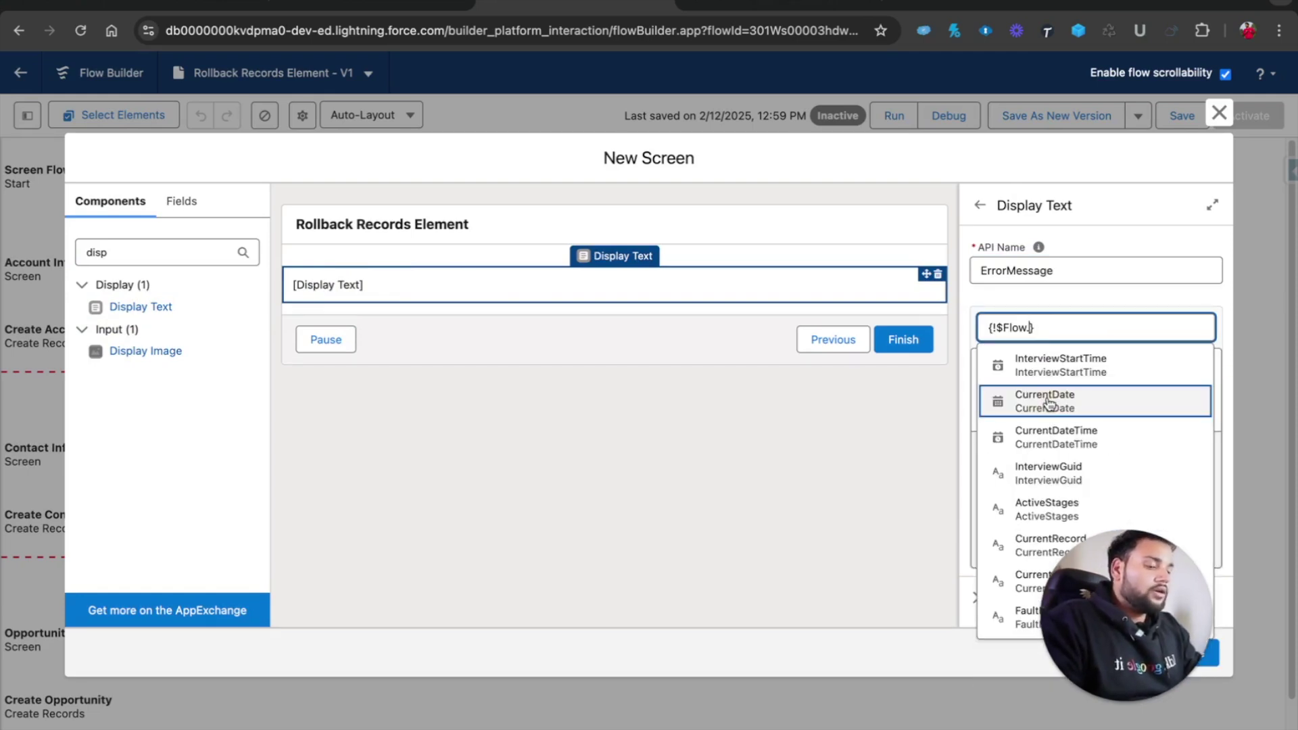
pyautogui.write('fault')
pyautogui.click(1049, 365)
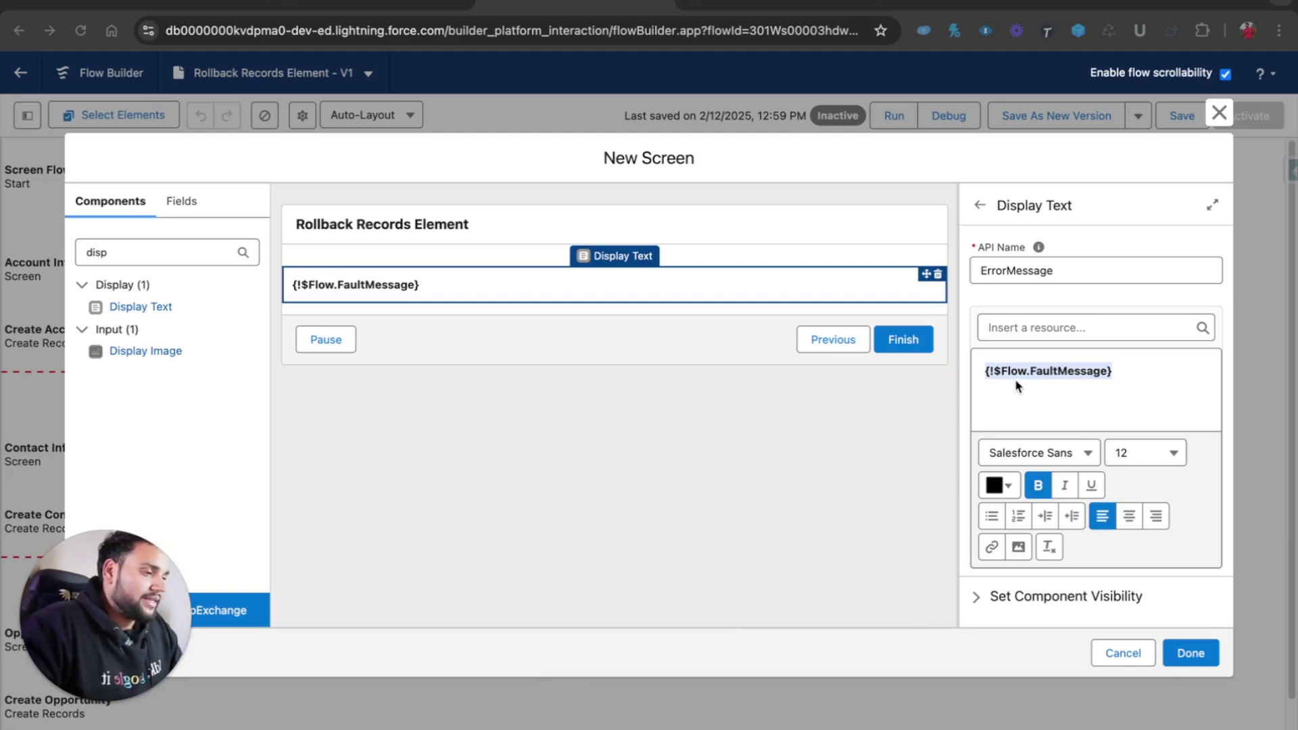
# Format the fault message text as bold, red and centered at font size 18
pyautogui.click(1007, 487)
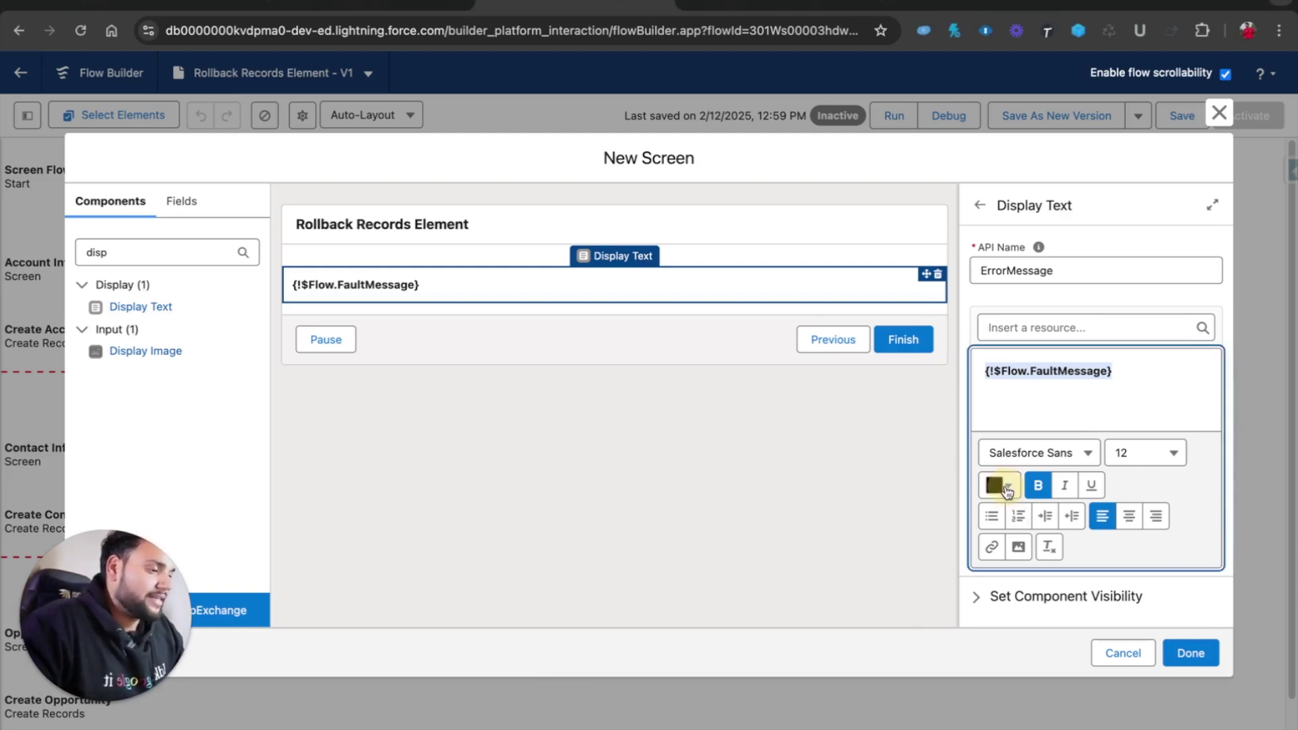
pyautogui.click(991, 607)
pyautogui.click(975, 610)
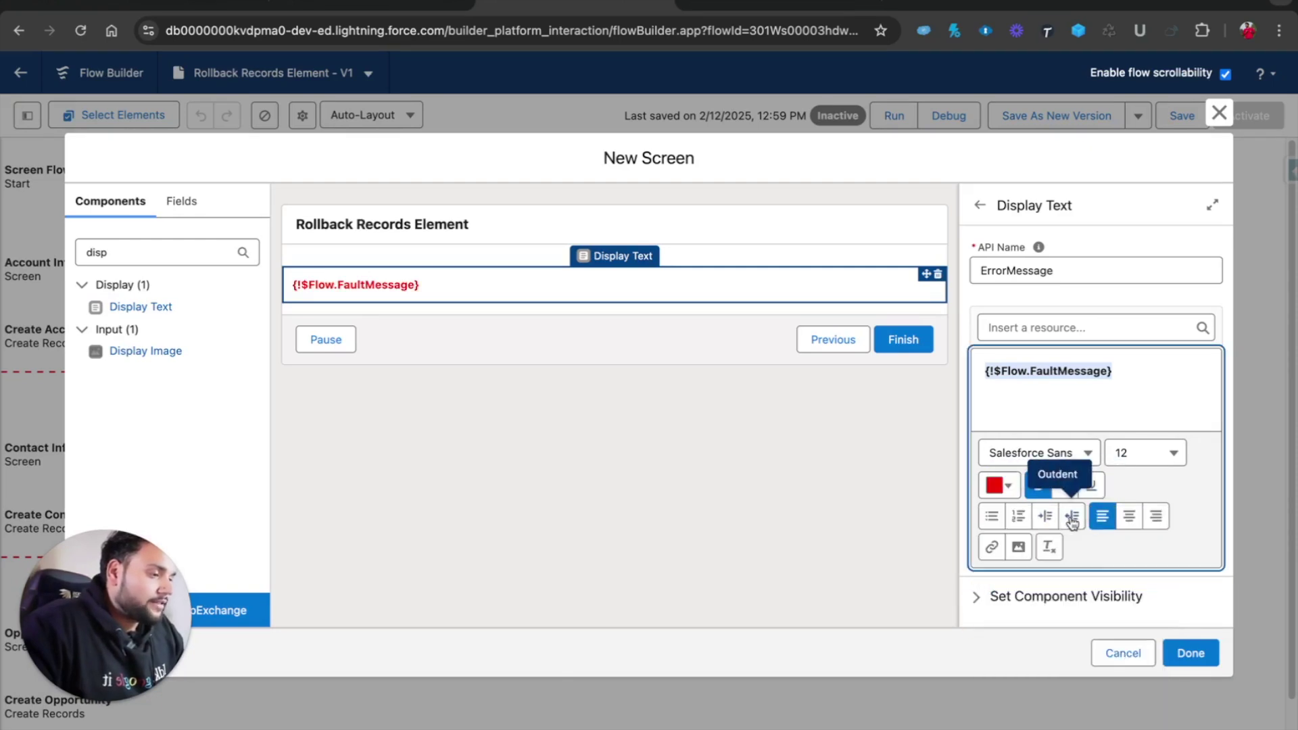
pyautogui.click(1129, 517)
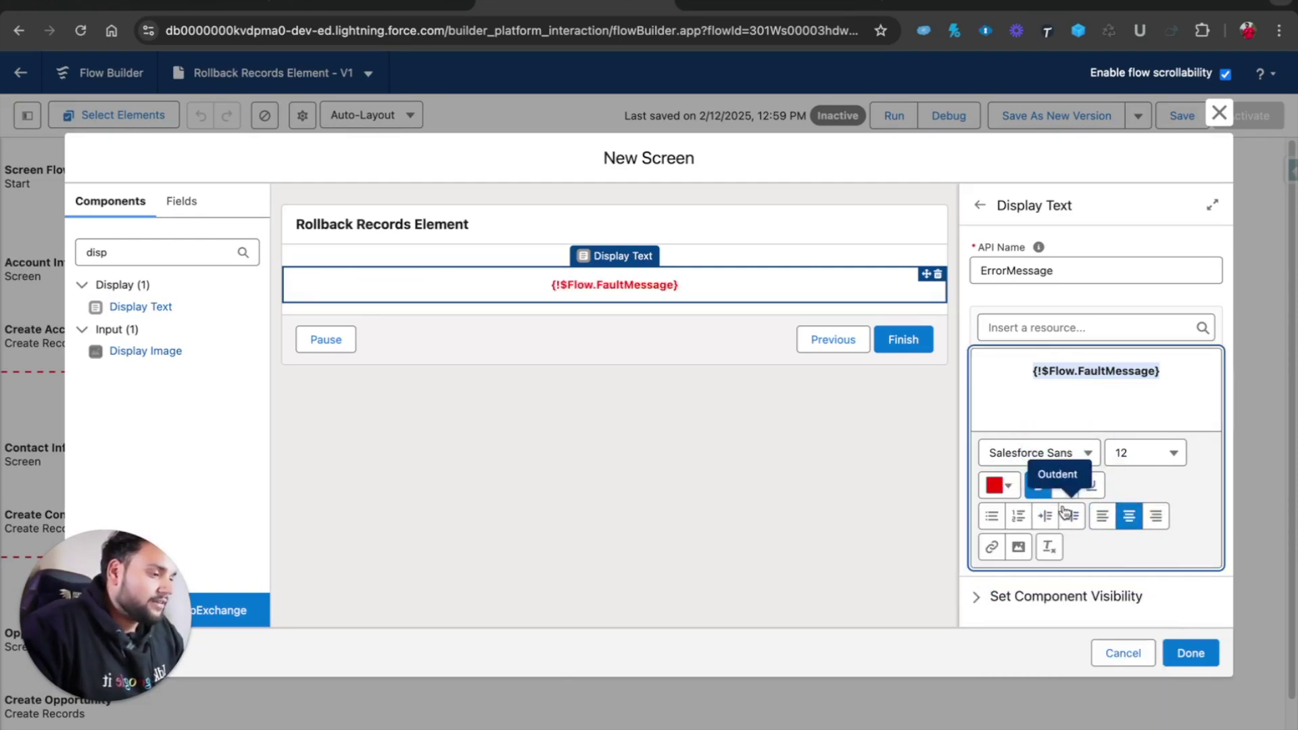
pyautogui.click(1147, 453)
pyautogui.click(1069, 324)
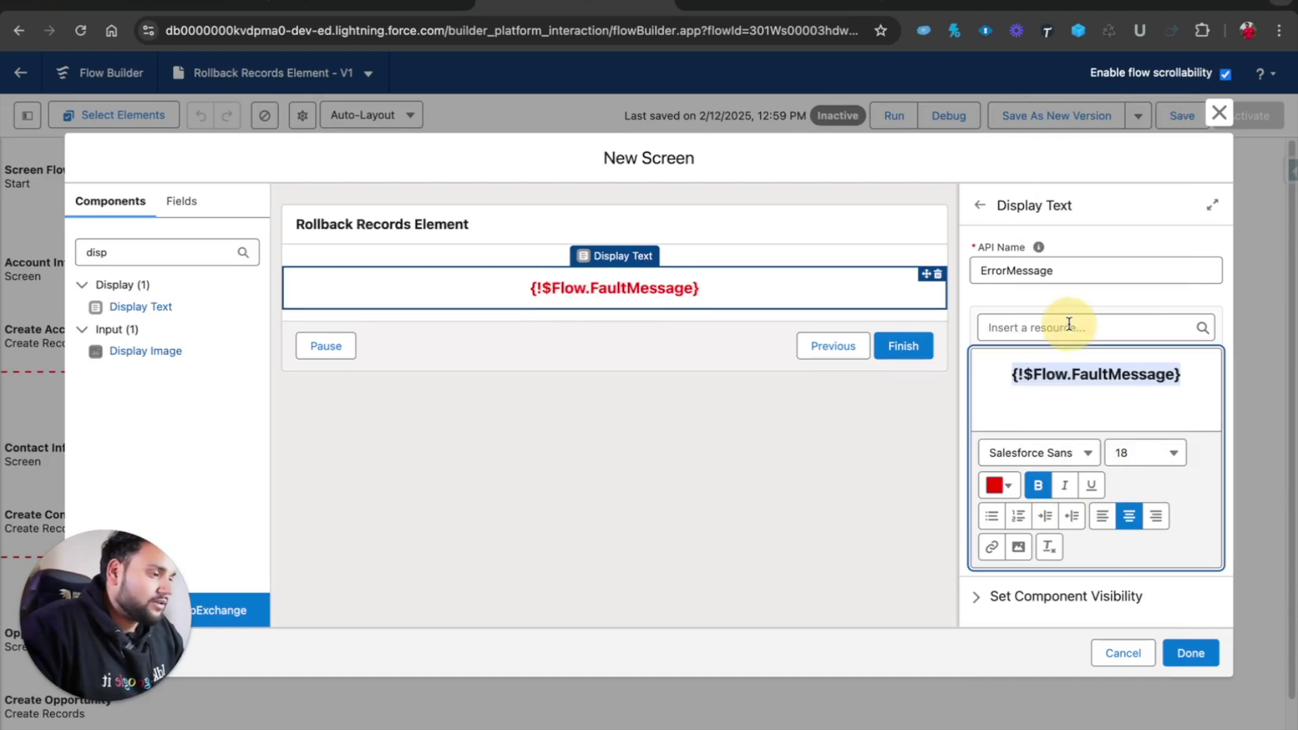
# Label the new screen "Error Screen", let its API name fill in, and finish the screen
pyautogui.click(1191, 653)
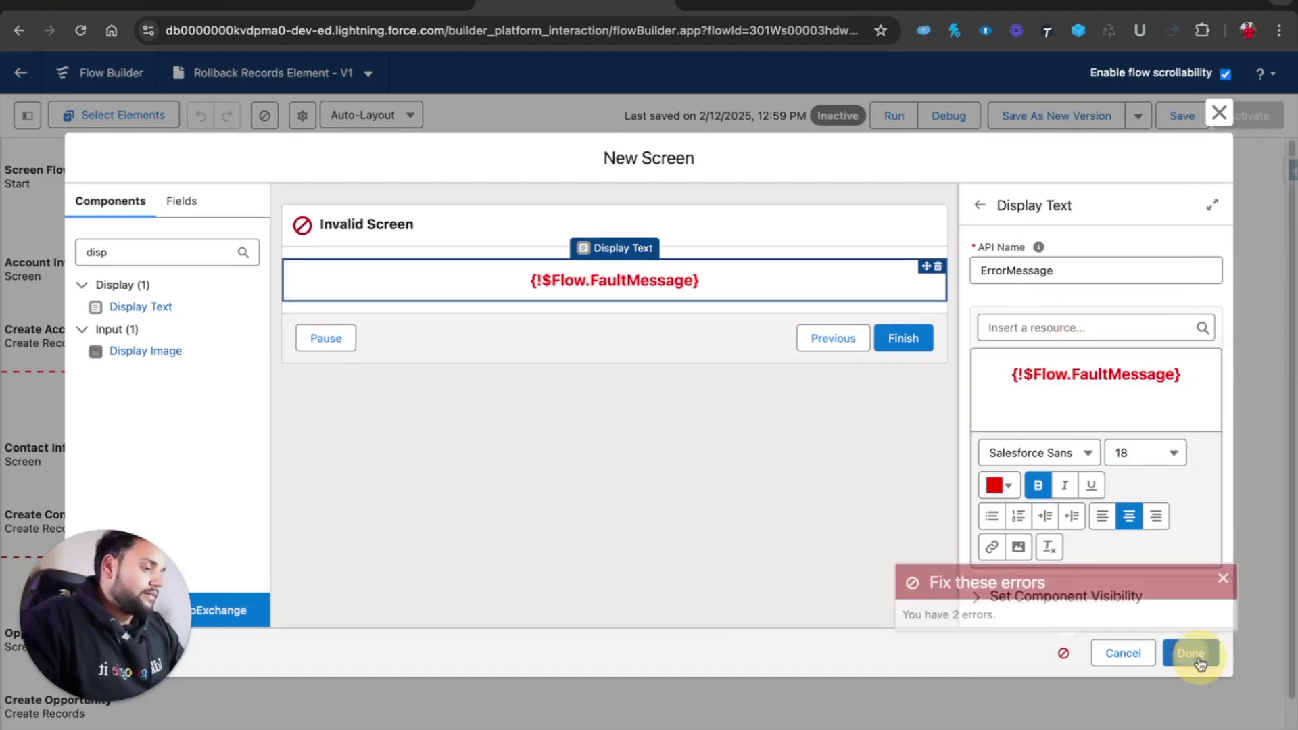
pyautogui.click(655, 223)
pyautogui.click(1084, 270)
pyautogui.write('Error Screen')
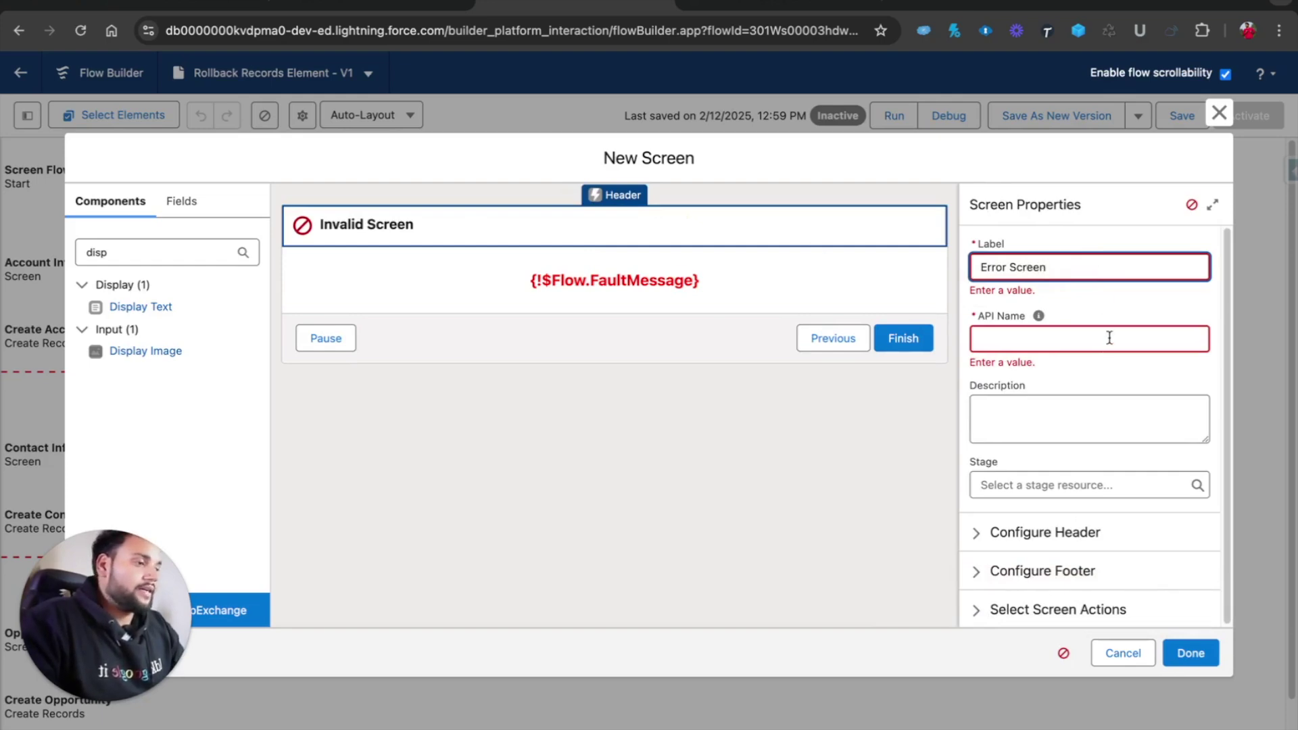
pyautogui.click(1108, 338)
pyautogui.click(1190, 651)
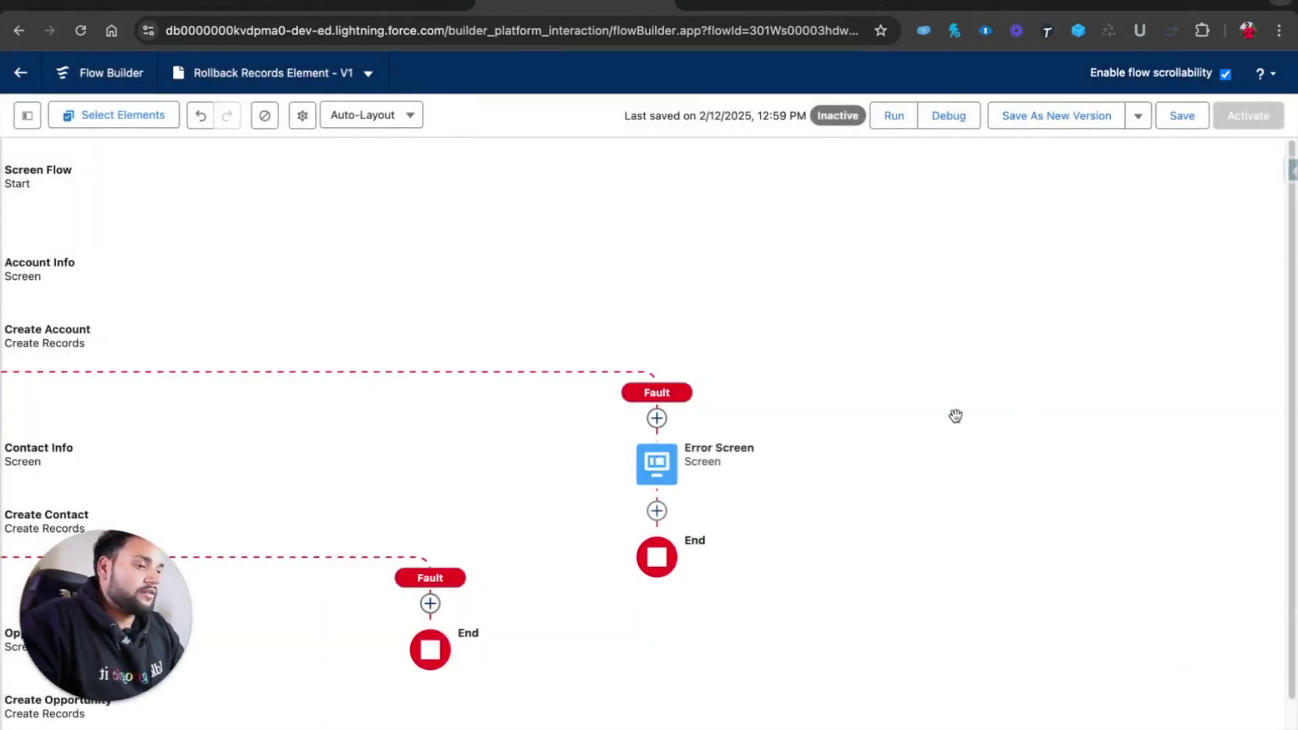
# Add a Roll Back Records element to the Create Contact element's fault path
pyautogui.moveTo(599, 315); pyautogui.dragTo(952, 261)
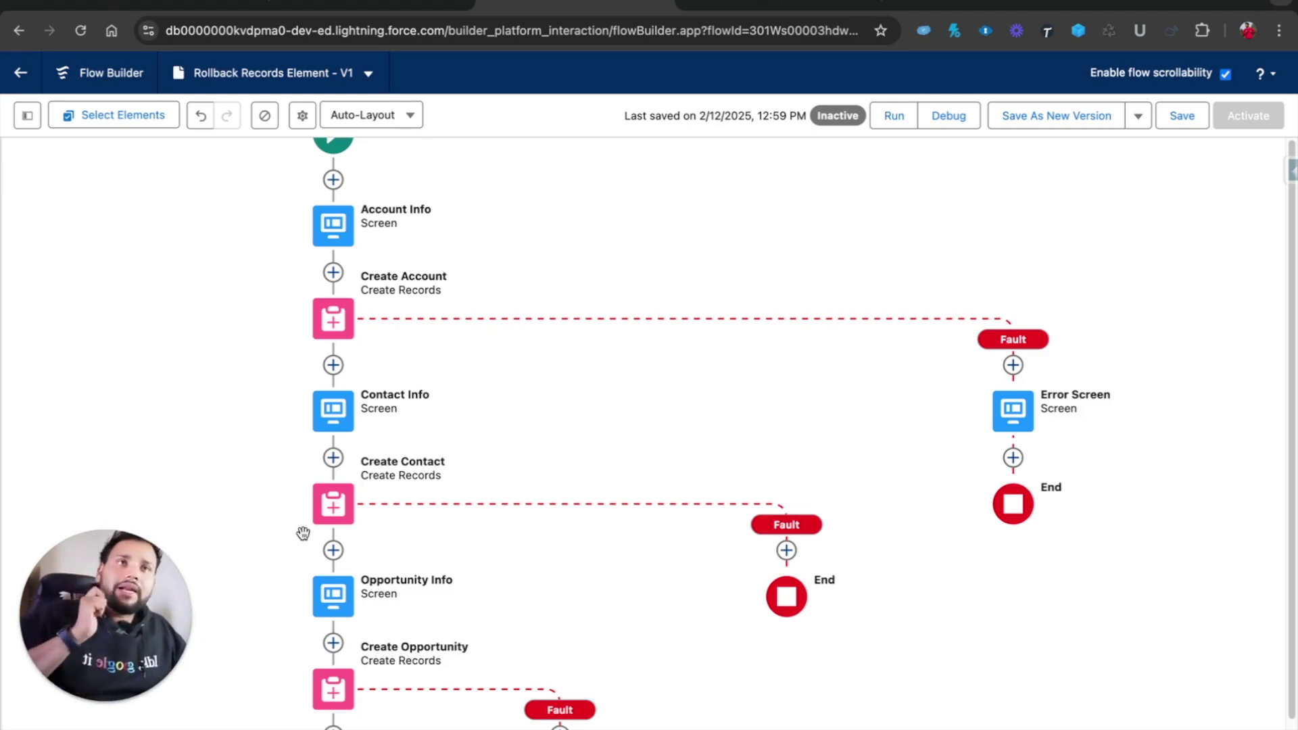
pyautogui.click(787, 551)
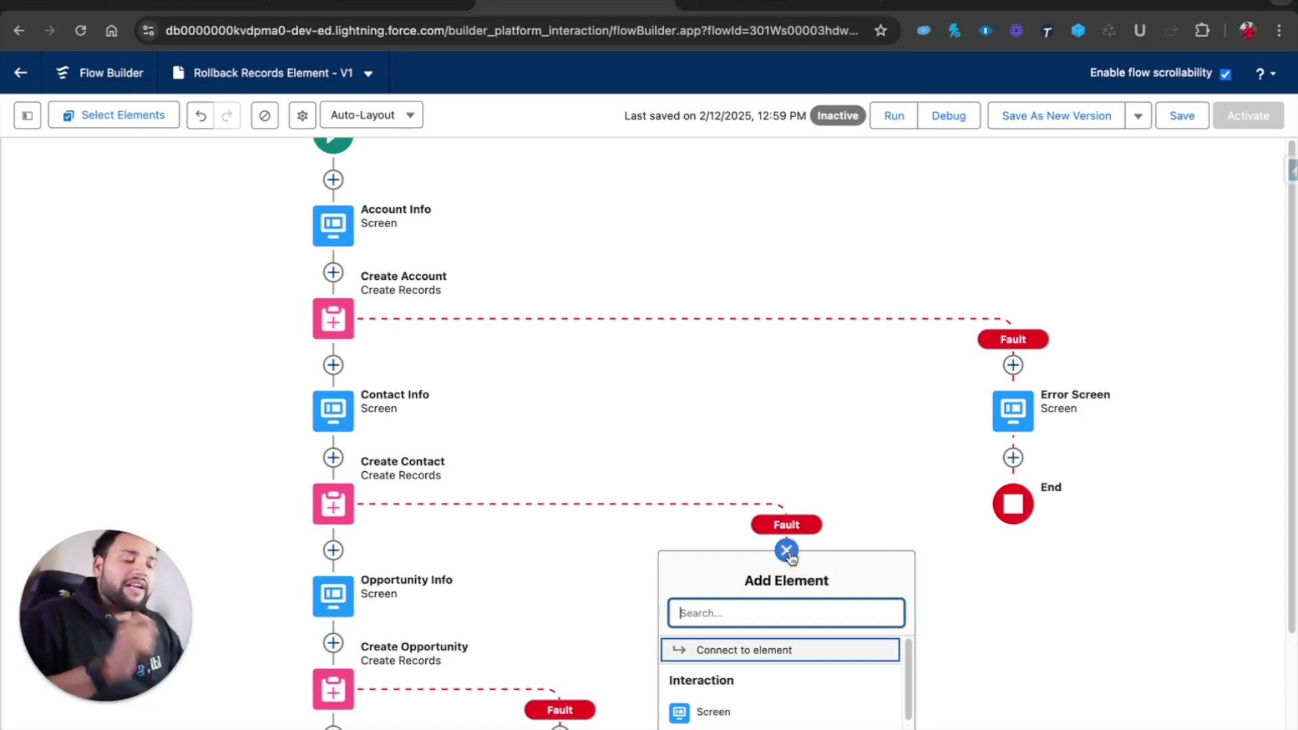
pyautogui.write('roll')
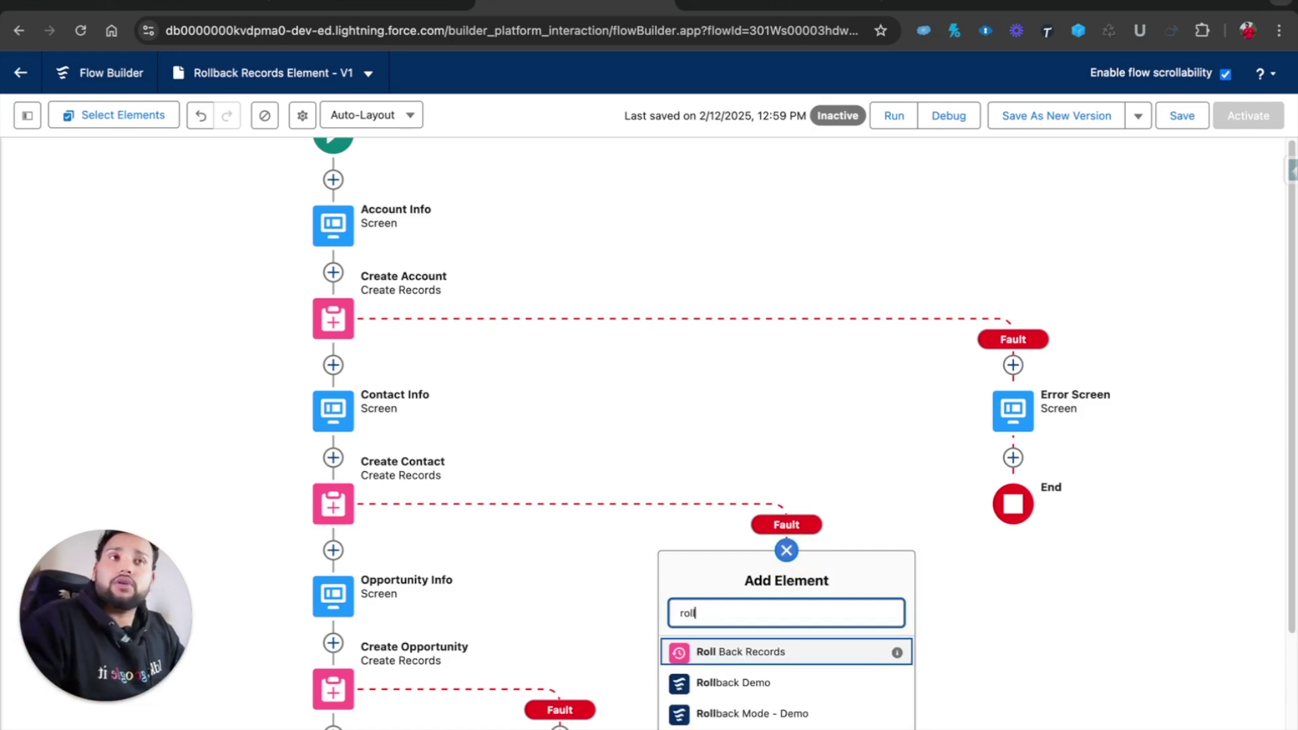
pyautogui.click(745, 652)
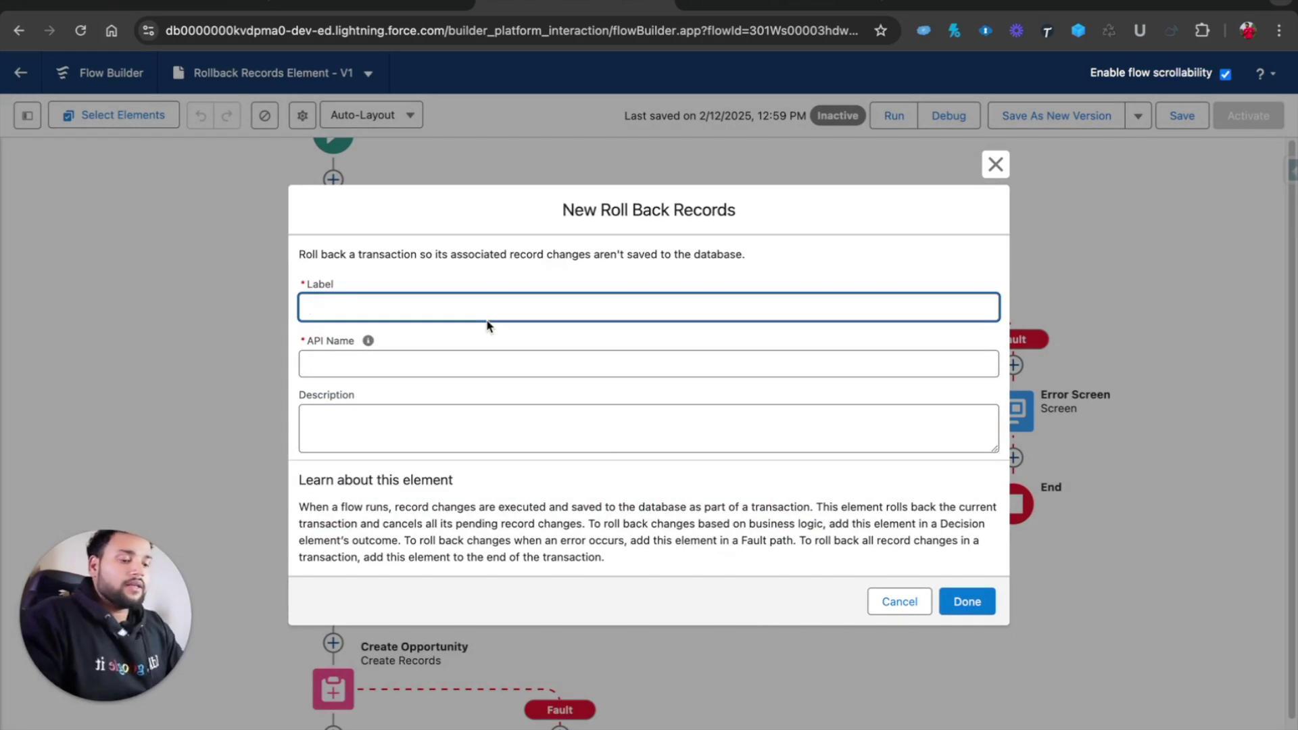
# Label the element "Rollback Records", let its API name fill in, describe it as "This will rollback the transaction", and finish it
pyautogui.write('Rollback Records')
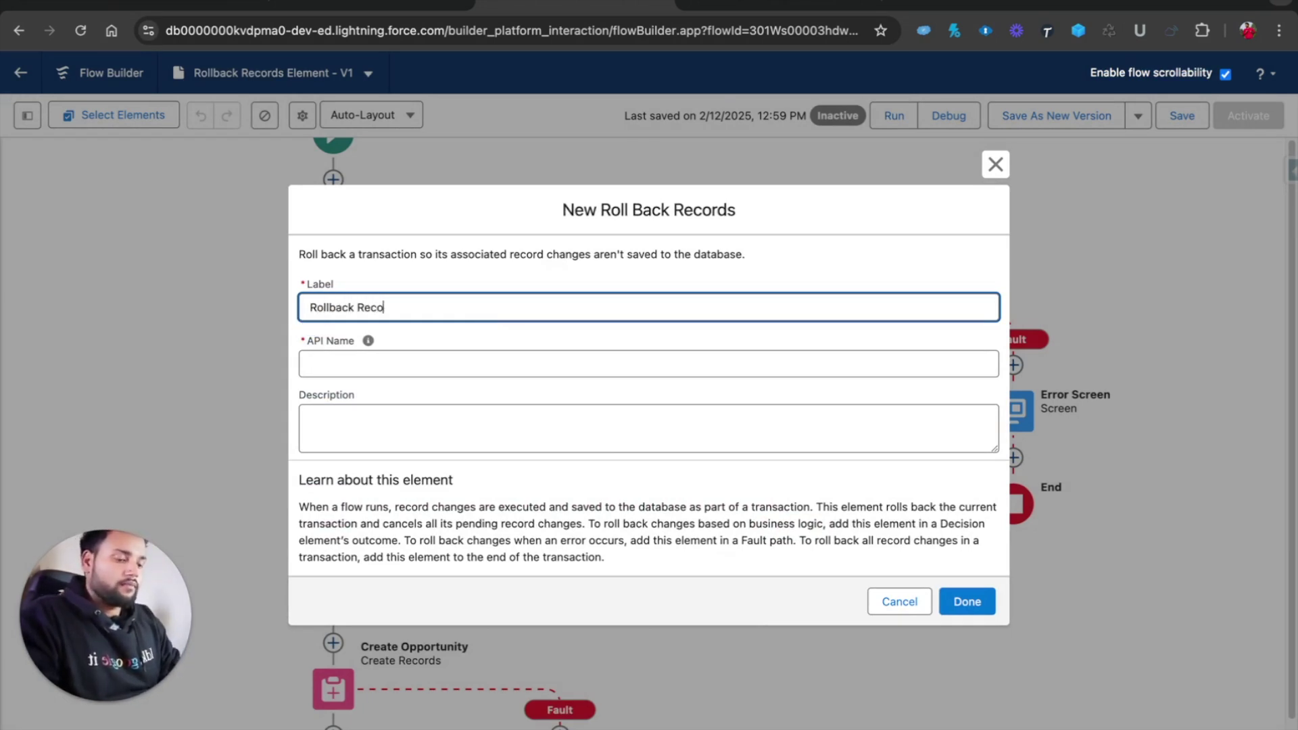
pyautogui.click(487, 364)
pyautogui.click(323, 438)
pyautogui.write('This will rollback the')
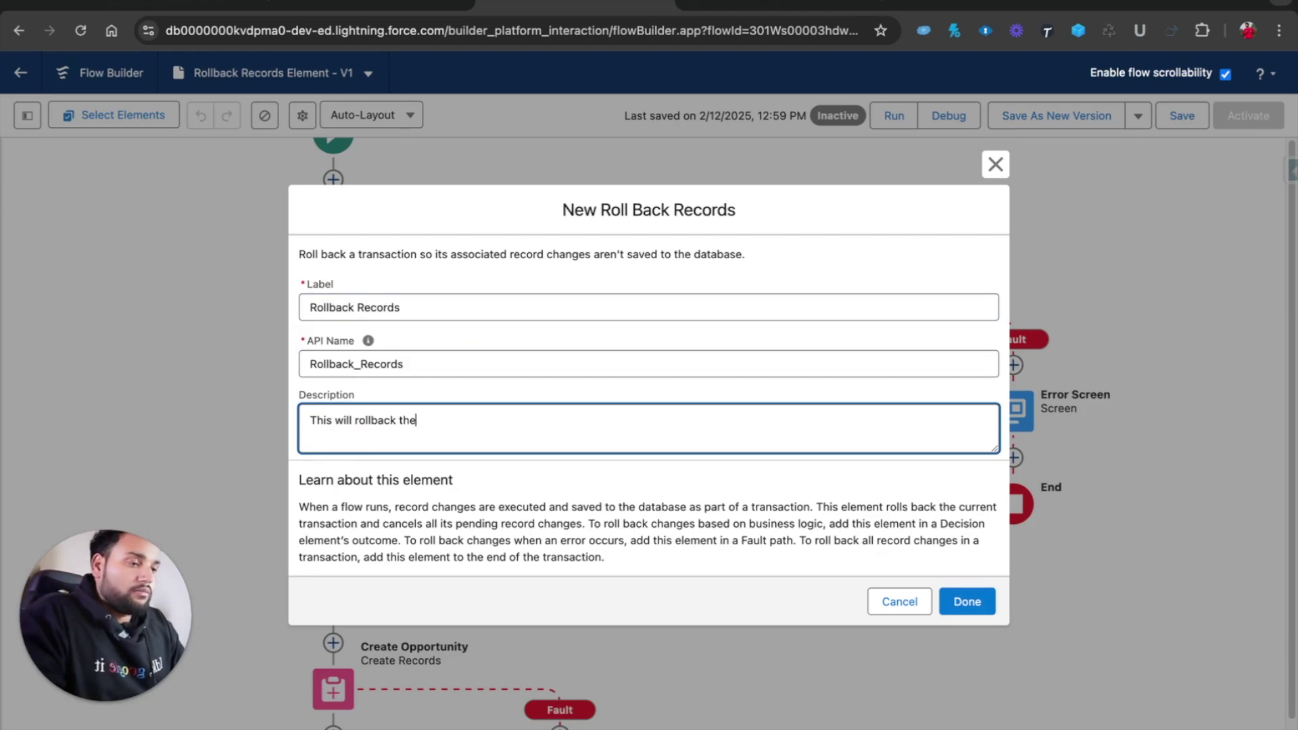
pyautogui.write(' transaction')
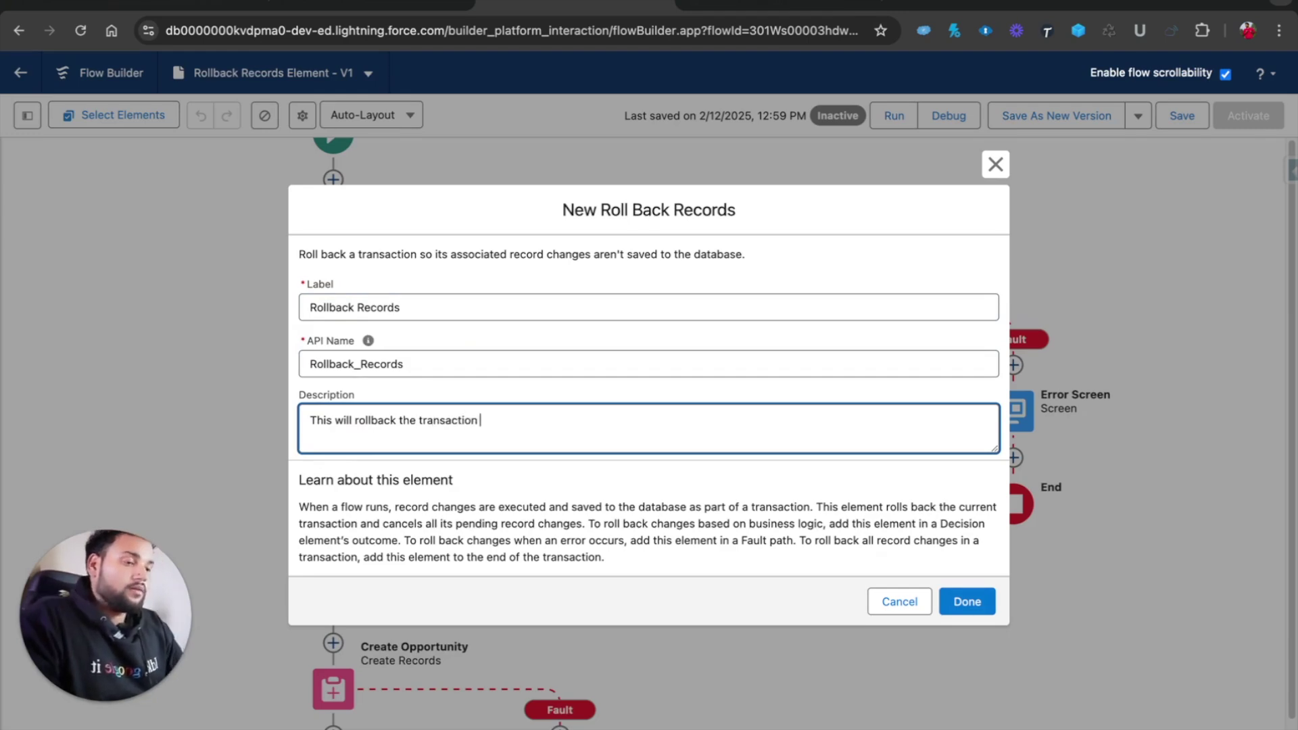
pyautogui.click(966, 602)
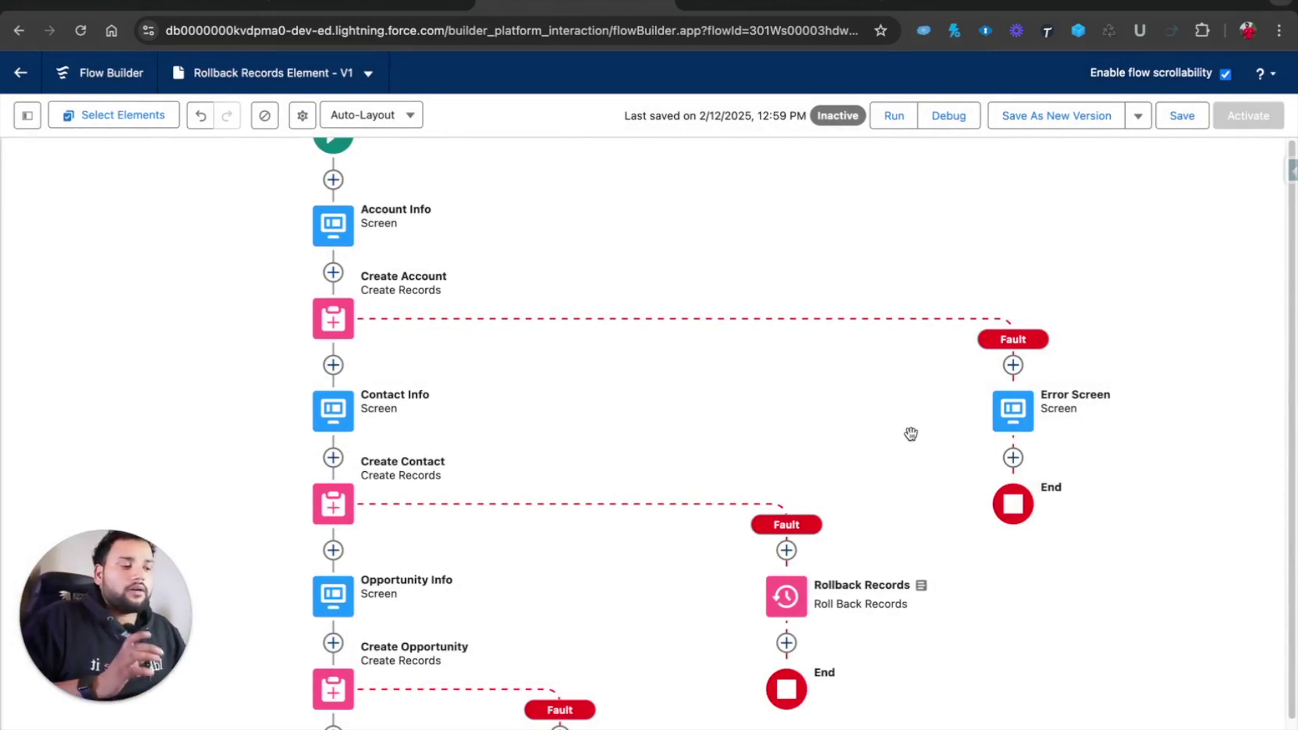
# Connect the Create Opportunity element's fault path to the existing Rollback Records element
pyautogui.click(660, 625)
pyautogui.moveTo(660, 625); pyautogui.dragTo(609, 542)
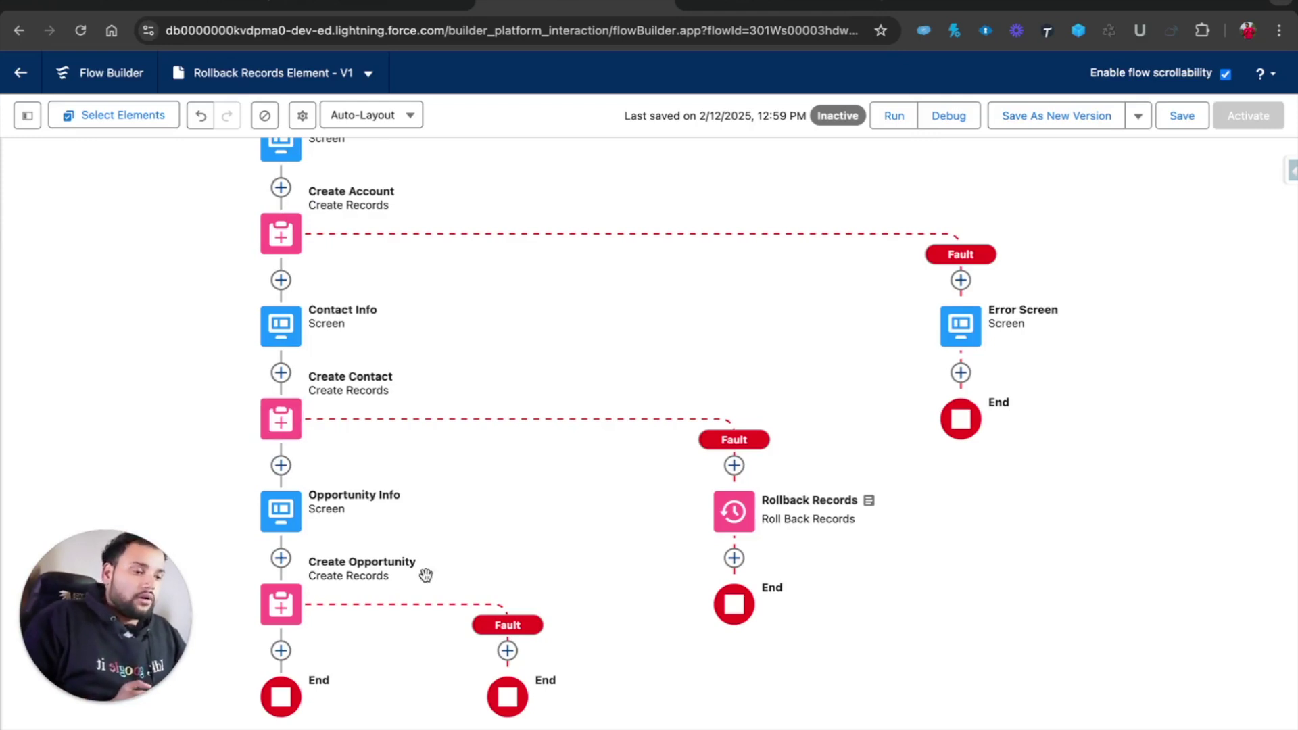
pyautogui.click(507, 651)
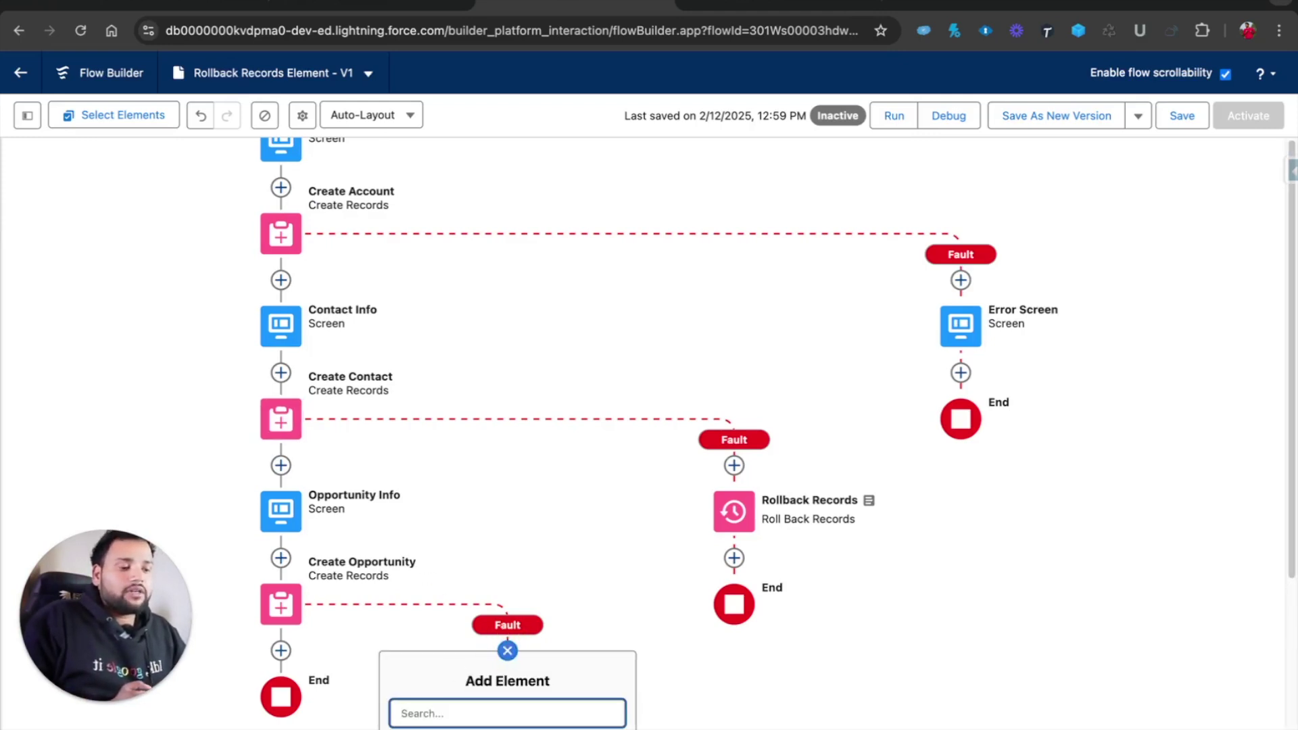
pyautogui.click(459, 723)
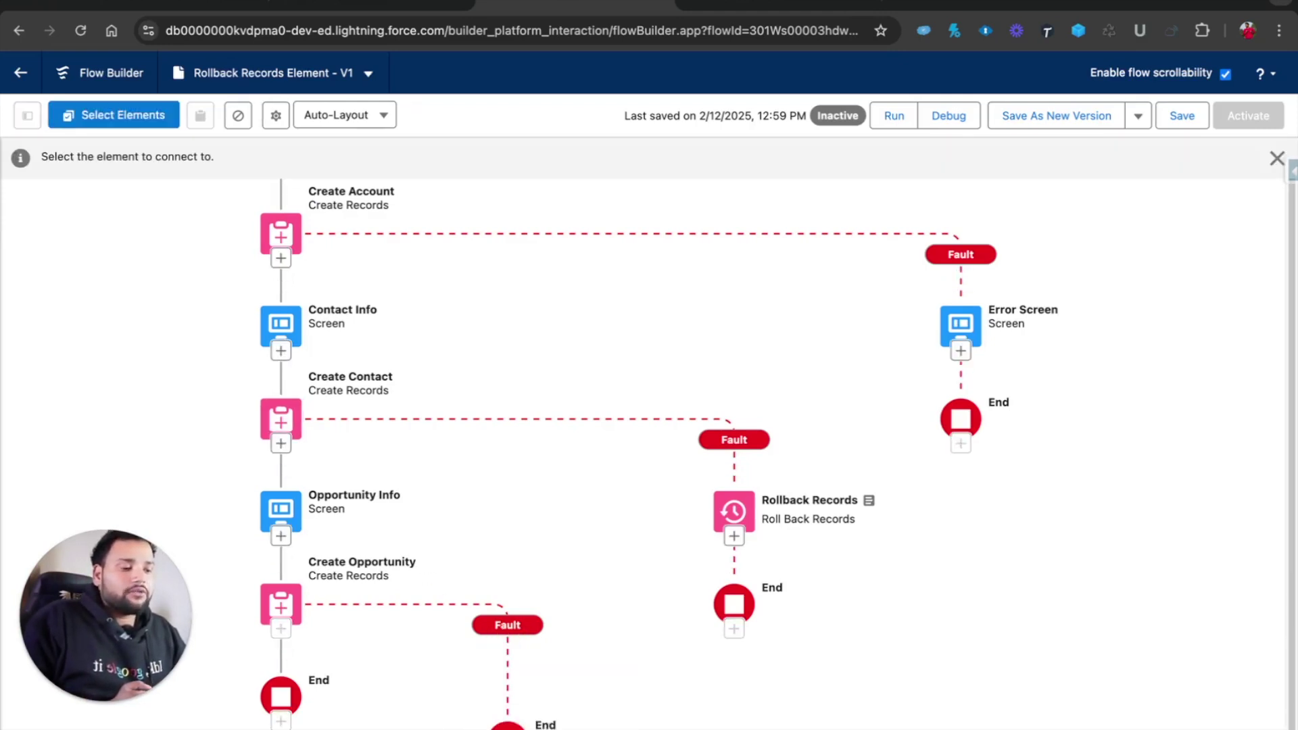
pyautogui.click(734, 520)
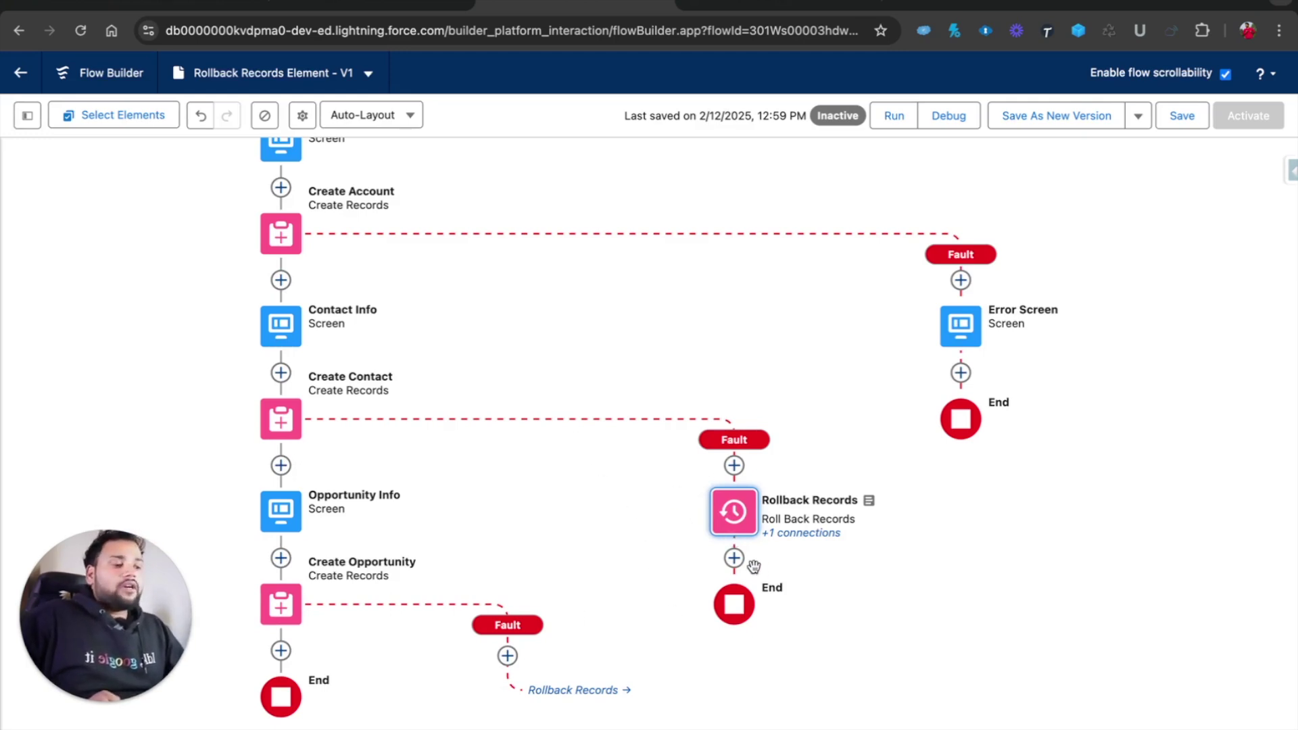
# Connect the path after the Rollback Records element to the existing Error Screen
pyautogui.click(734, 558)
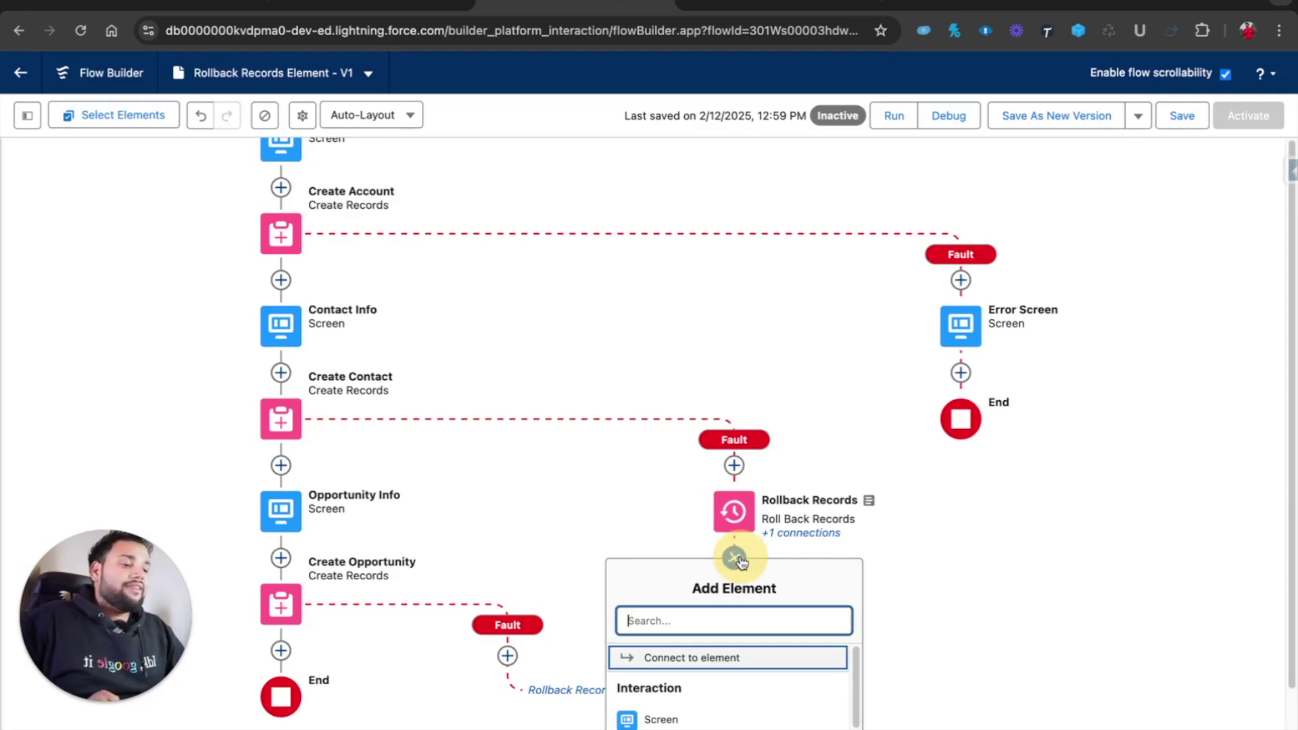
pyautogui.click(674, 660)
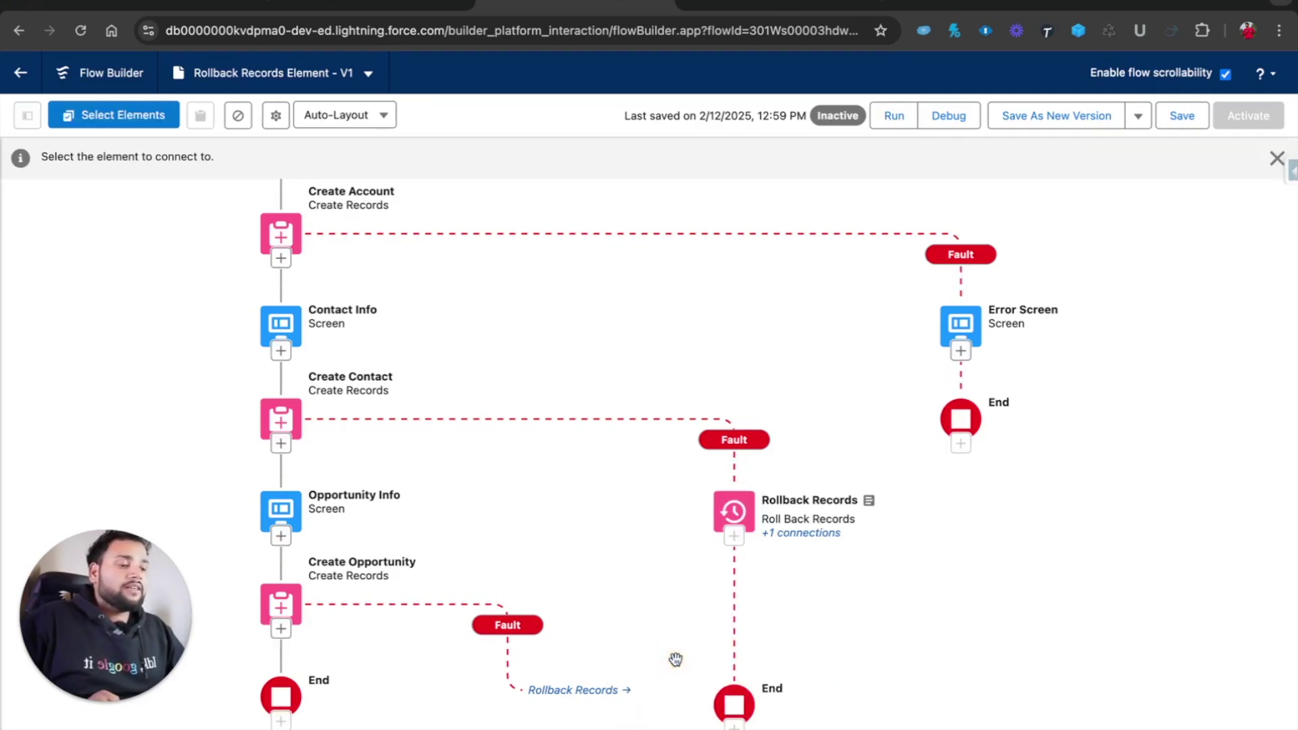
pyautogui.click(965, 351)
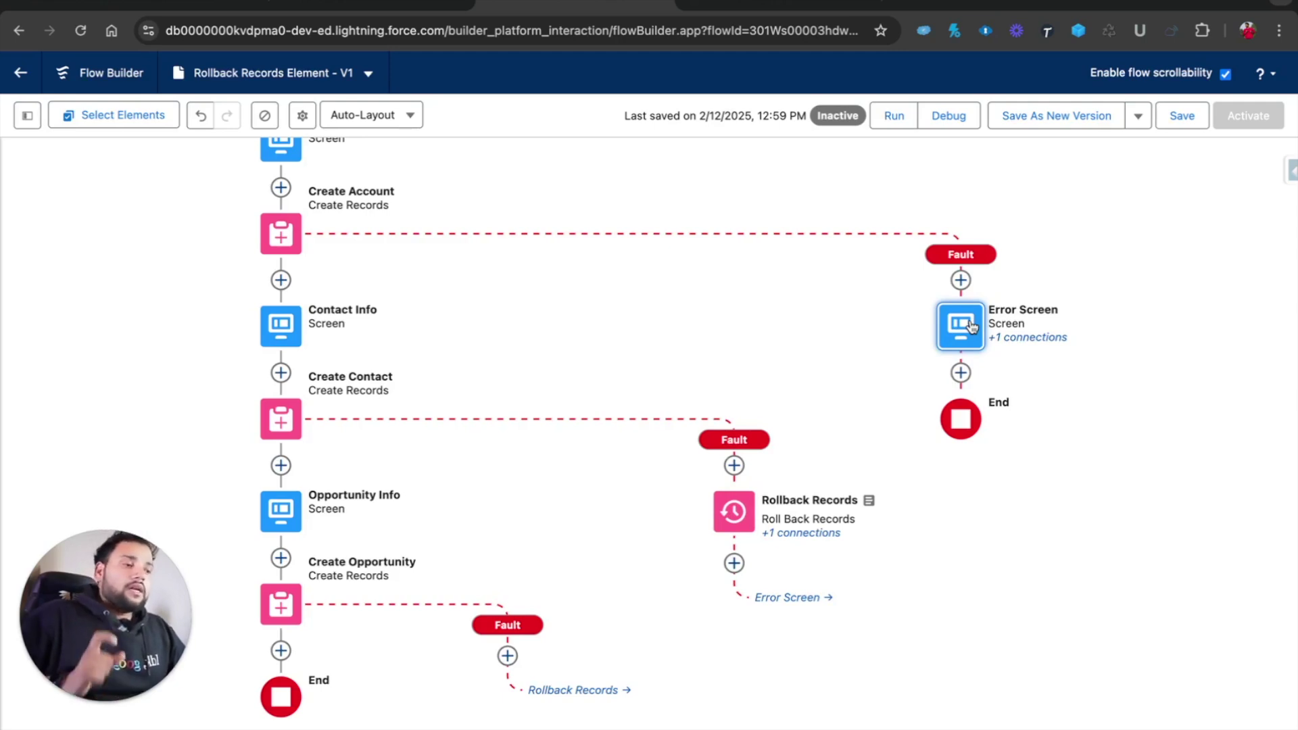
# Save the flow and start a debug run with the default debug options
pyautogui.scroll(-5, 358, 440)
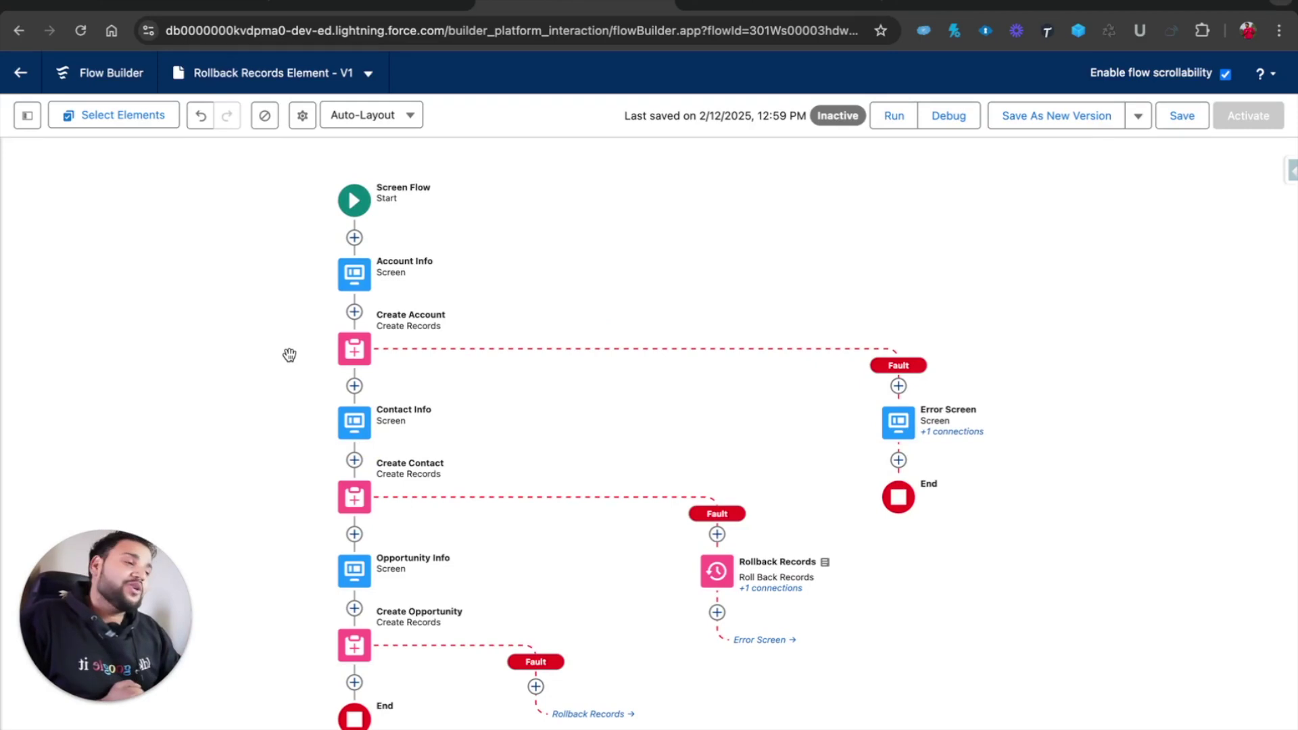
pyautogui.click(1181, 126)
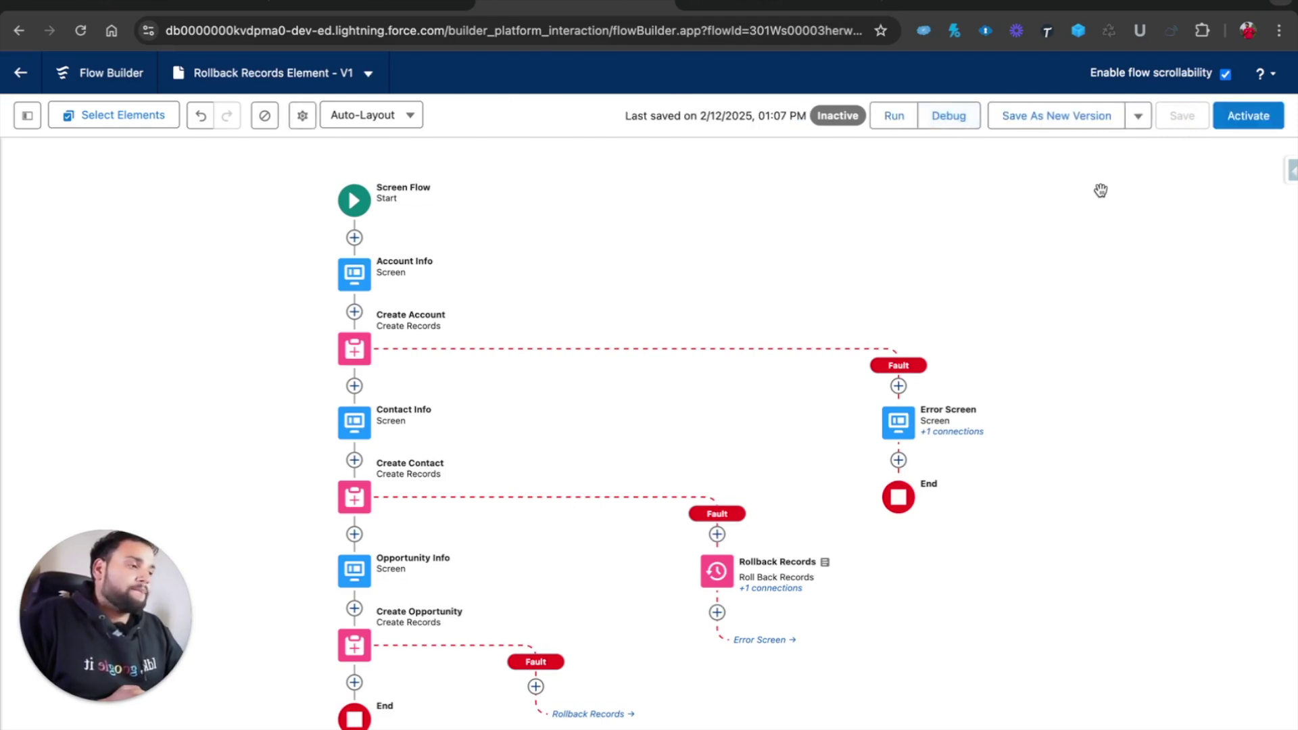
pyautogui.click(949, 116)
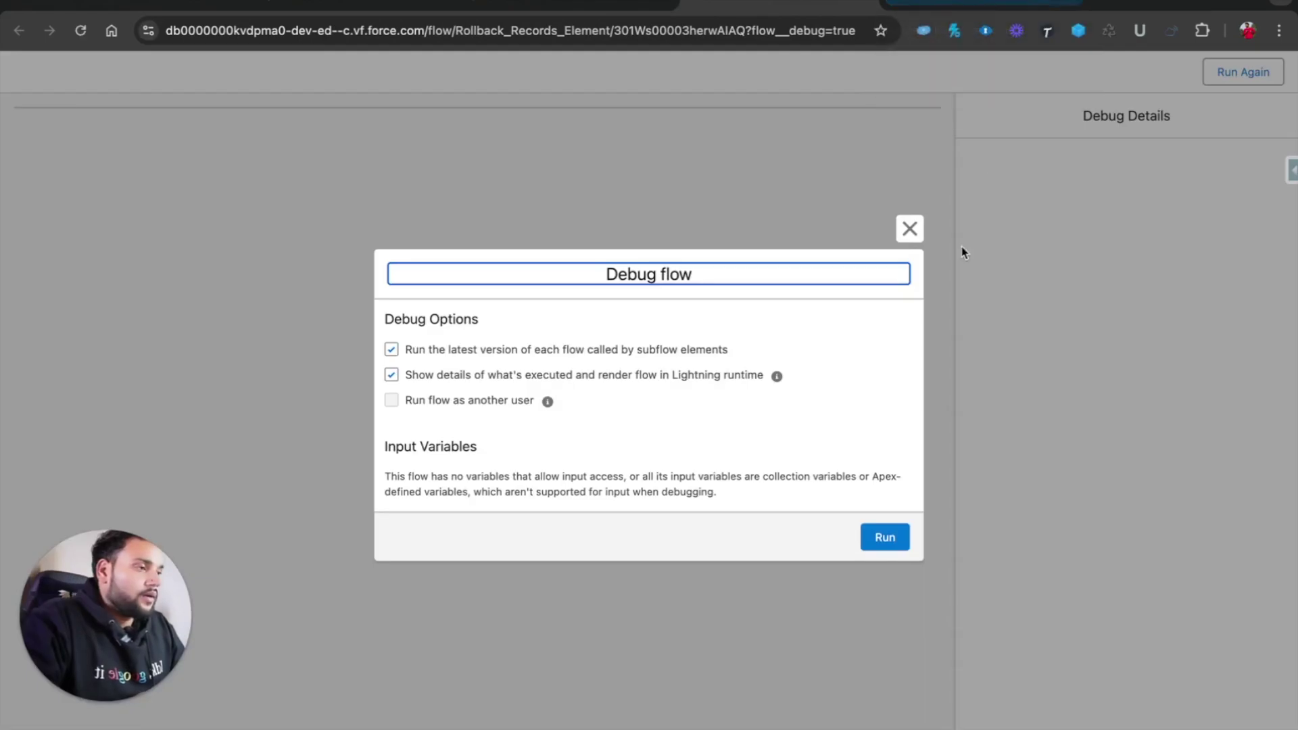
pyautogui.click(903, 530)
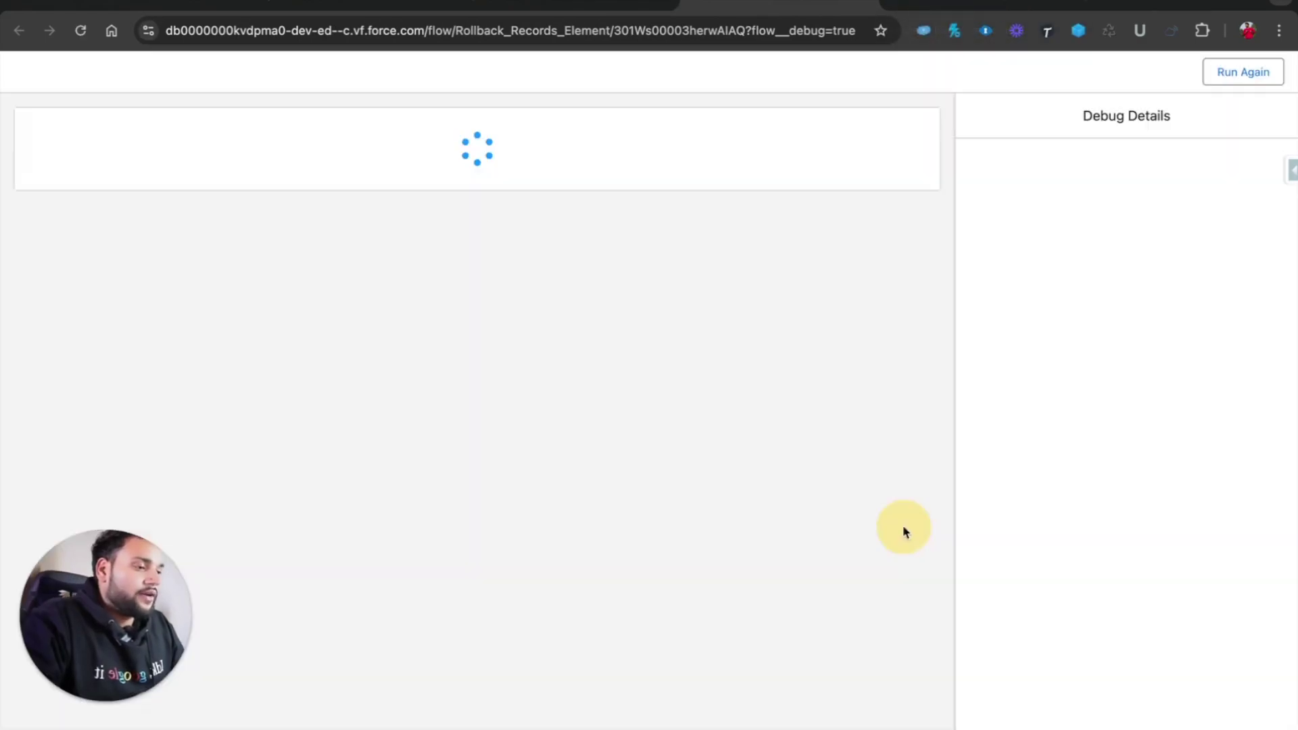
# Enter "Testing Account 2" as the account name and continue to the contact screen
pyautogui.click(214, 196)
pyautogui.write('Testin')
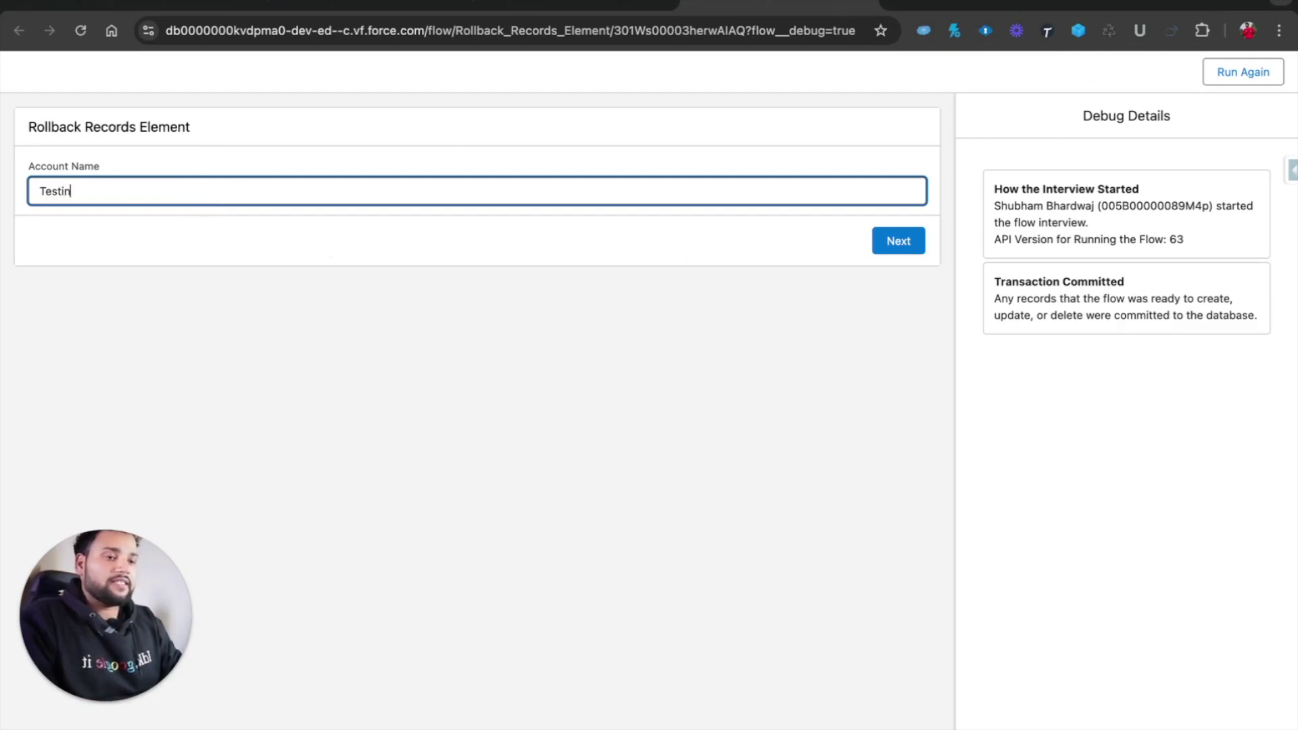
pyautogui.write('g Account 2')
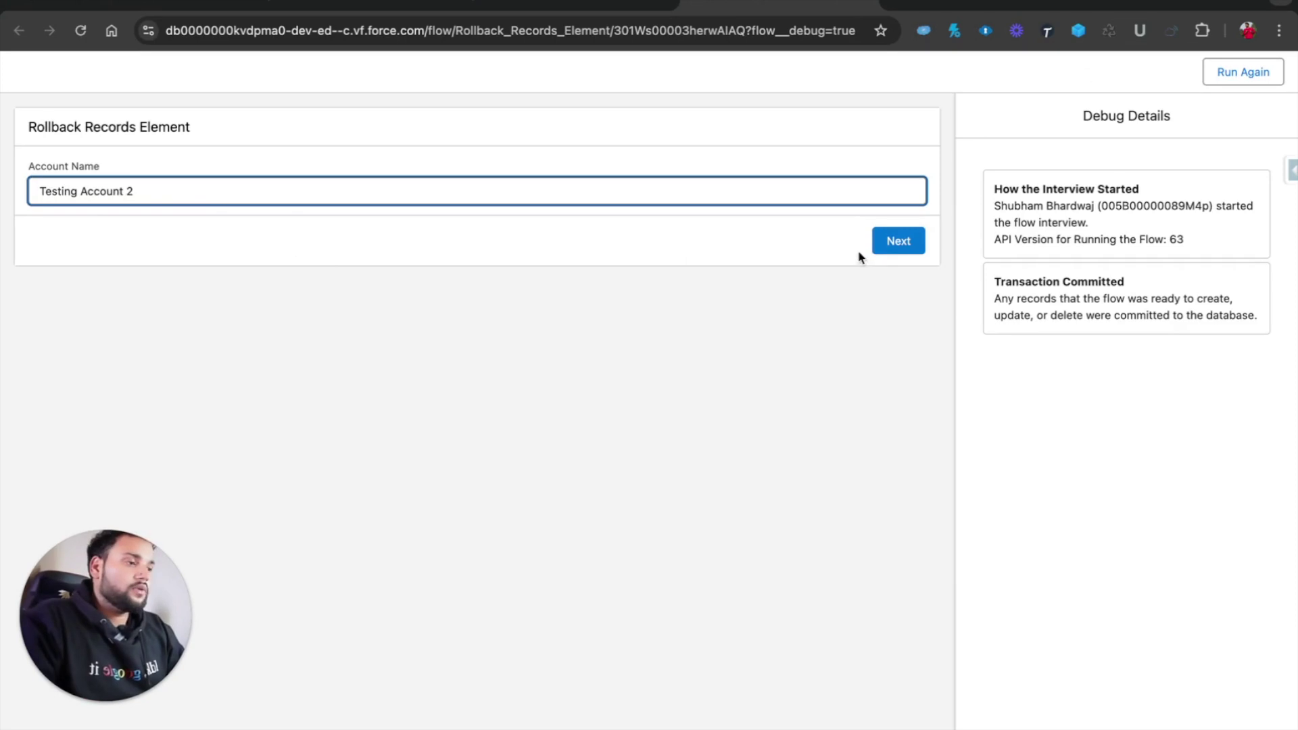
pyautogui.click(895, 241)
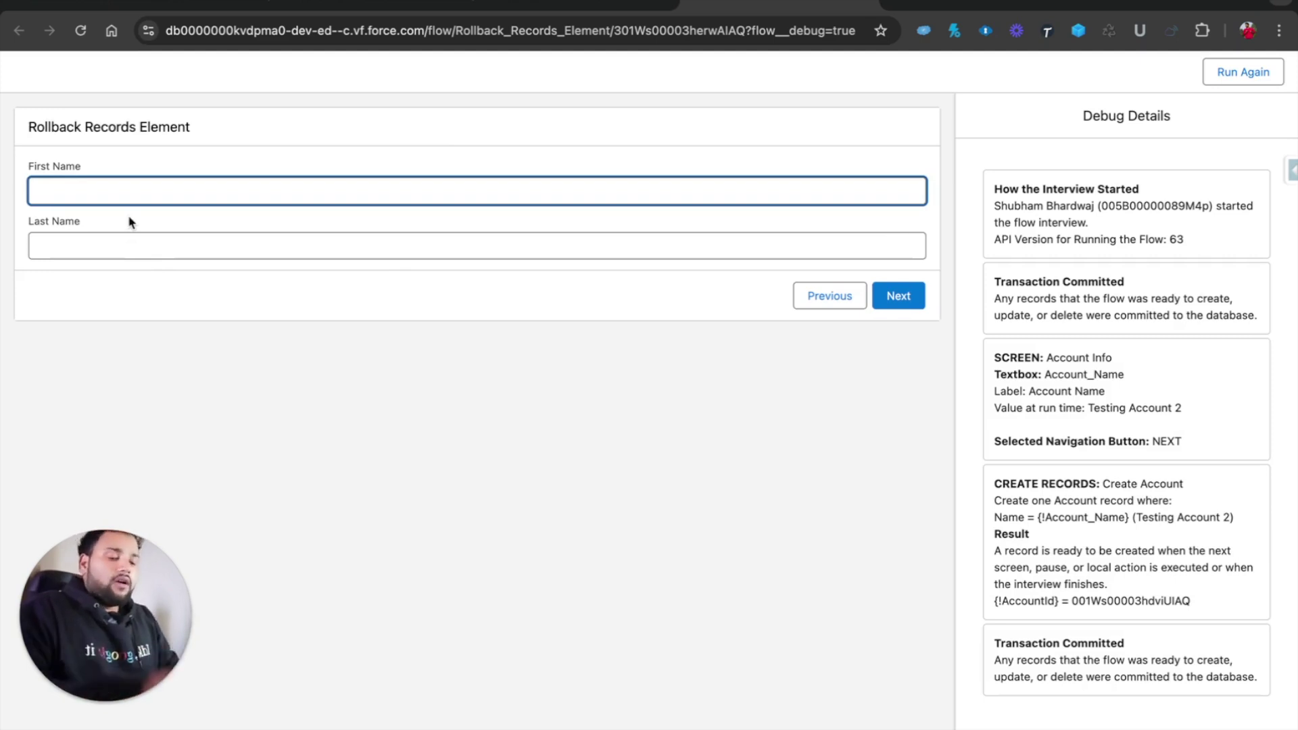
# Enter "Testing Contact 2" as the contact's first name, leave the last name empty, and submit the screen
pyautogui.write('T')
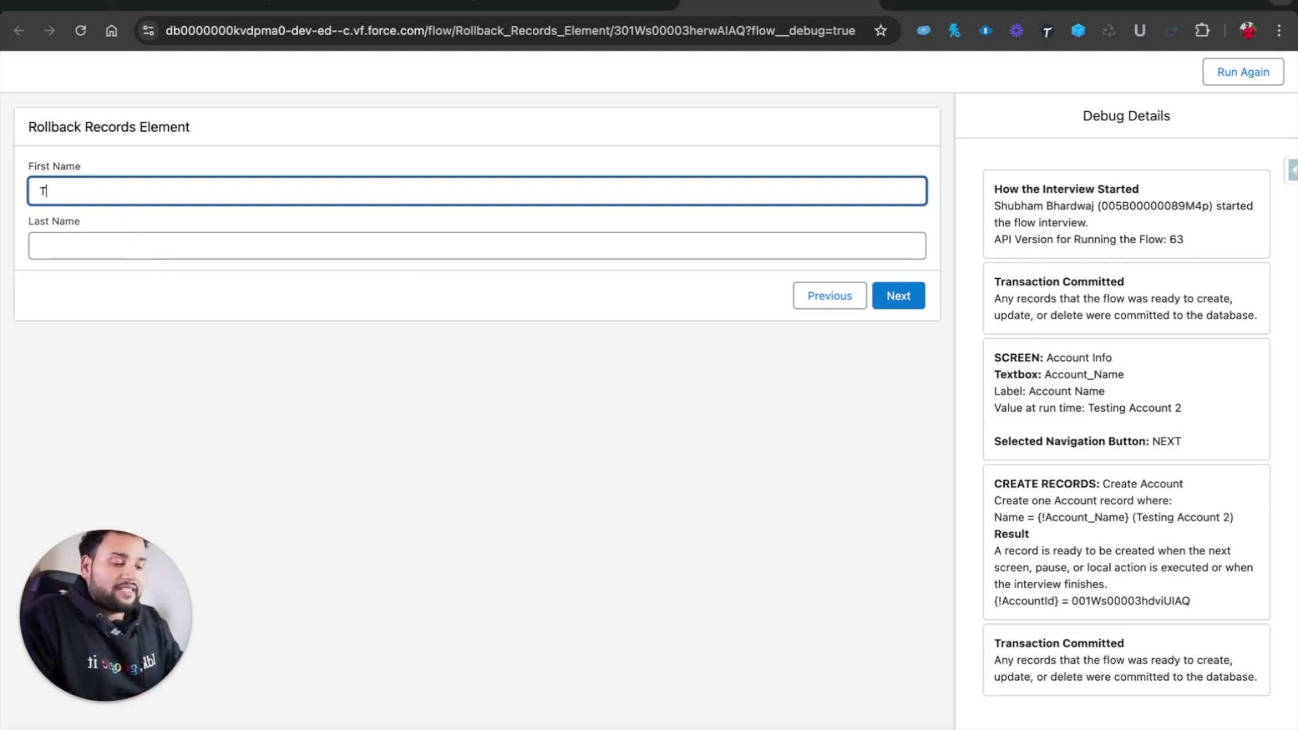
pyautogui.write('esting Contact 2')
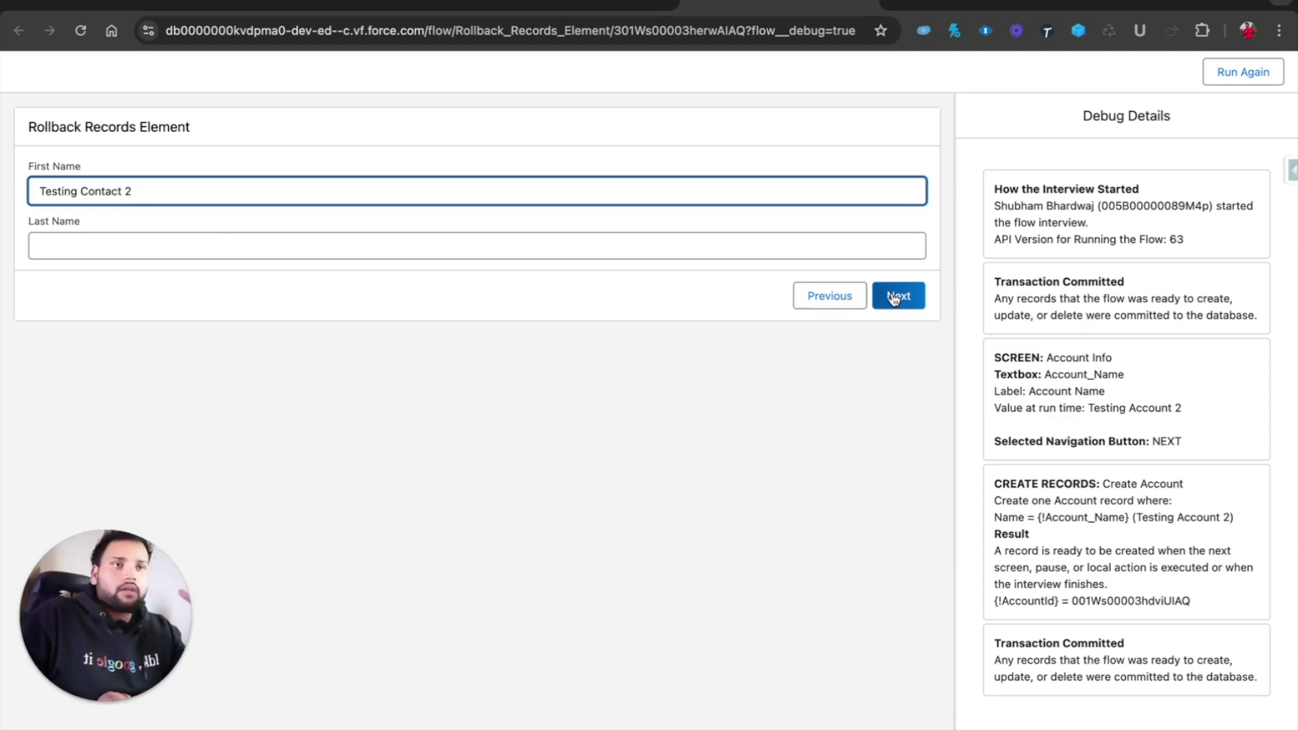
pyautogui.click(575, 3)
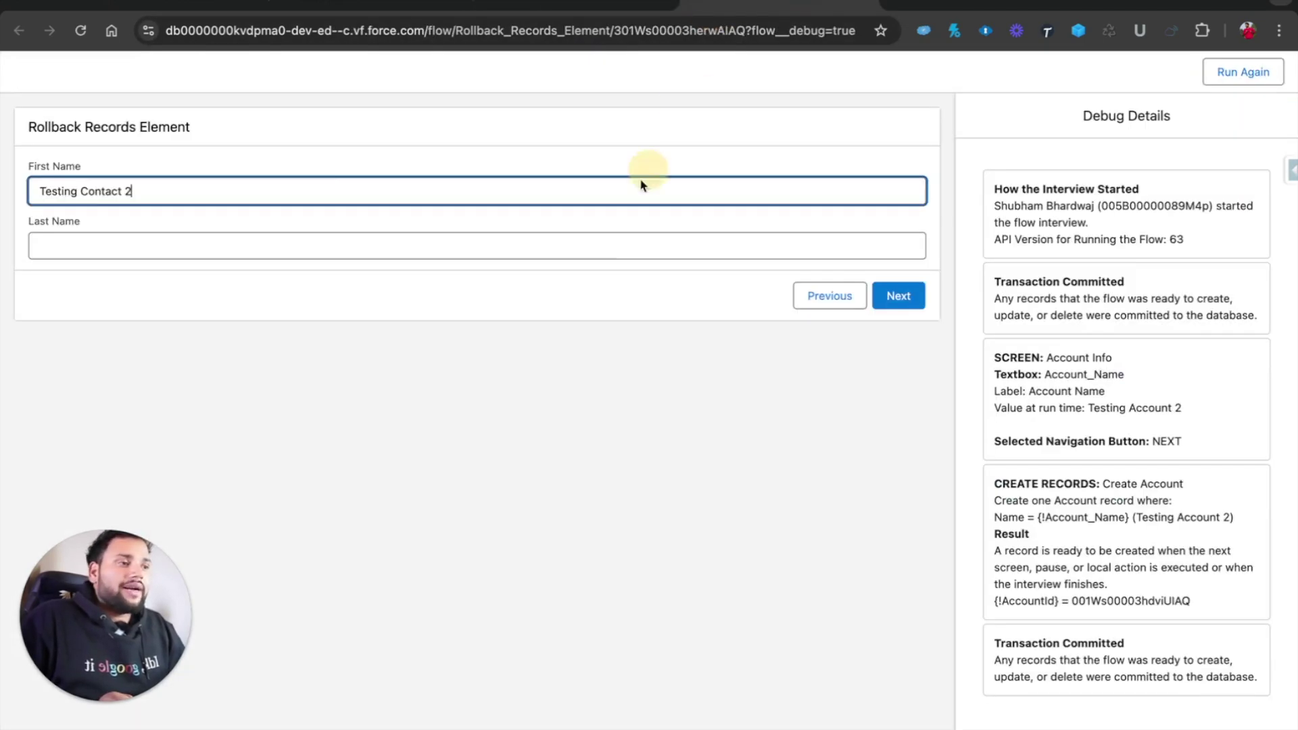
pyautogui.click(899, 296)
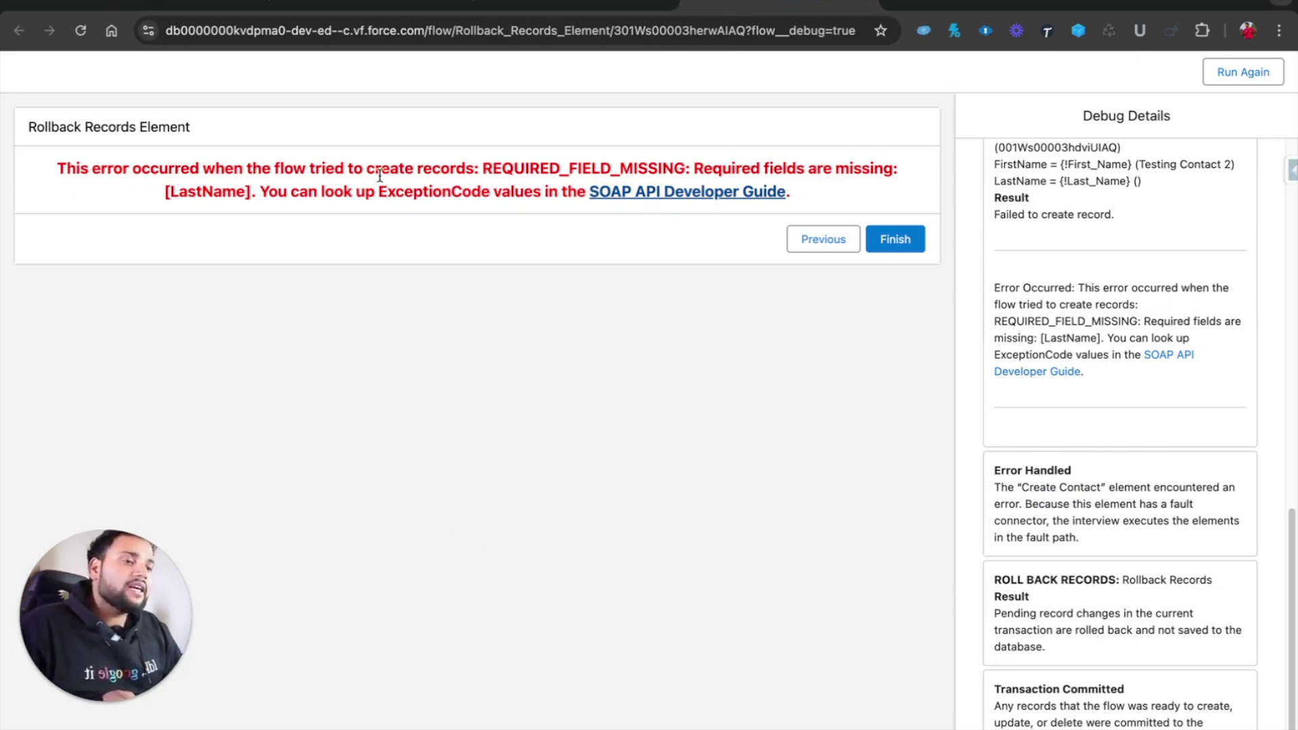
# Examine the error code in the fault message and check the Accounts list for Testing Account 2
pyautogui.doubleClick(510, 170)
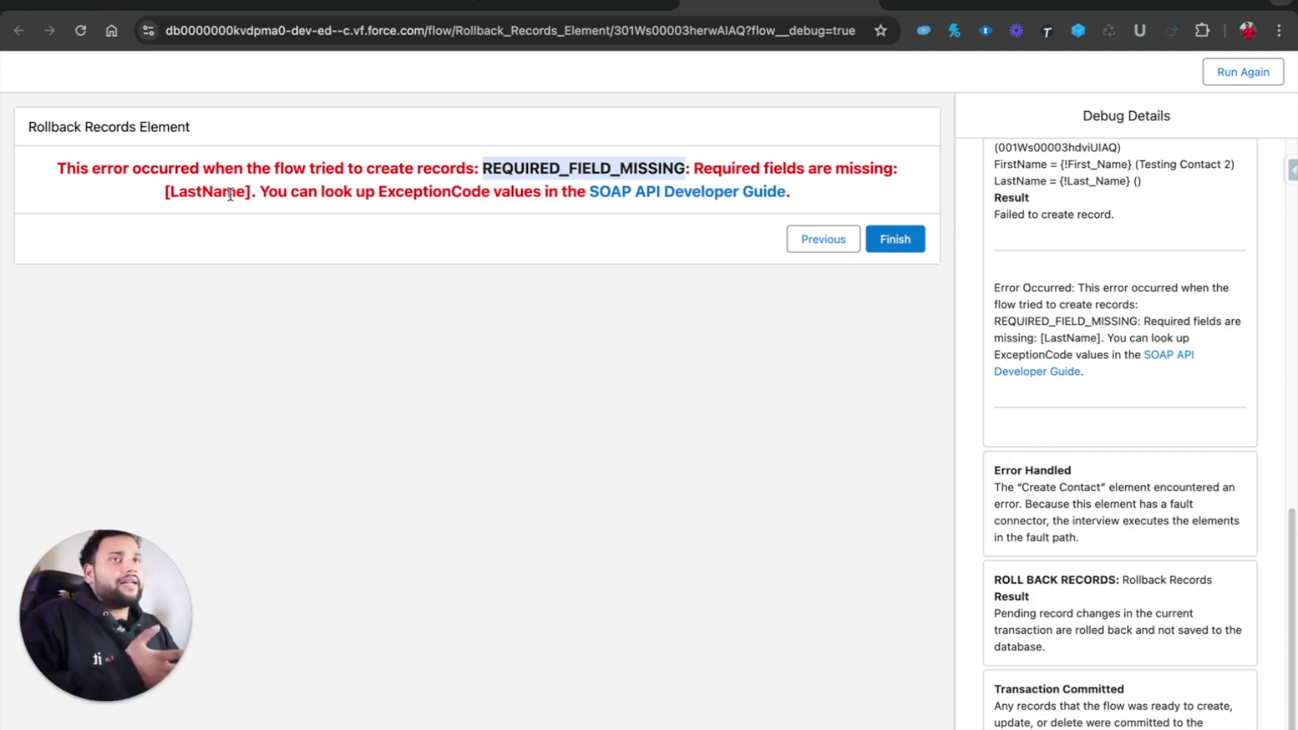
pyautogui.click(158, 5)
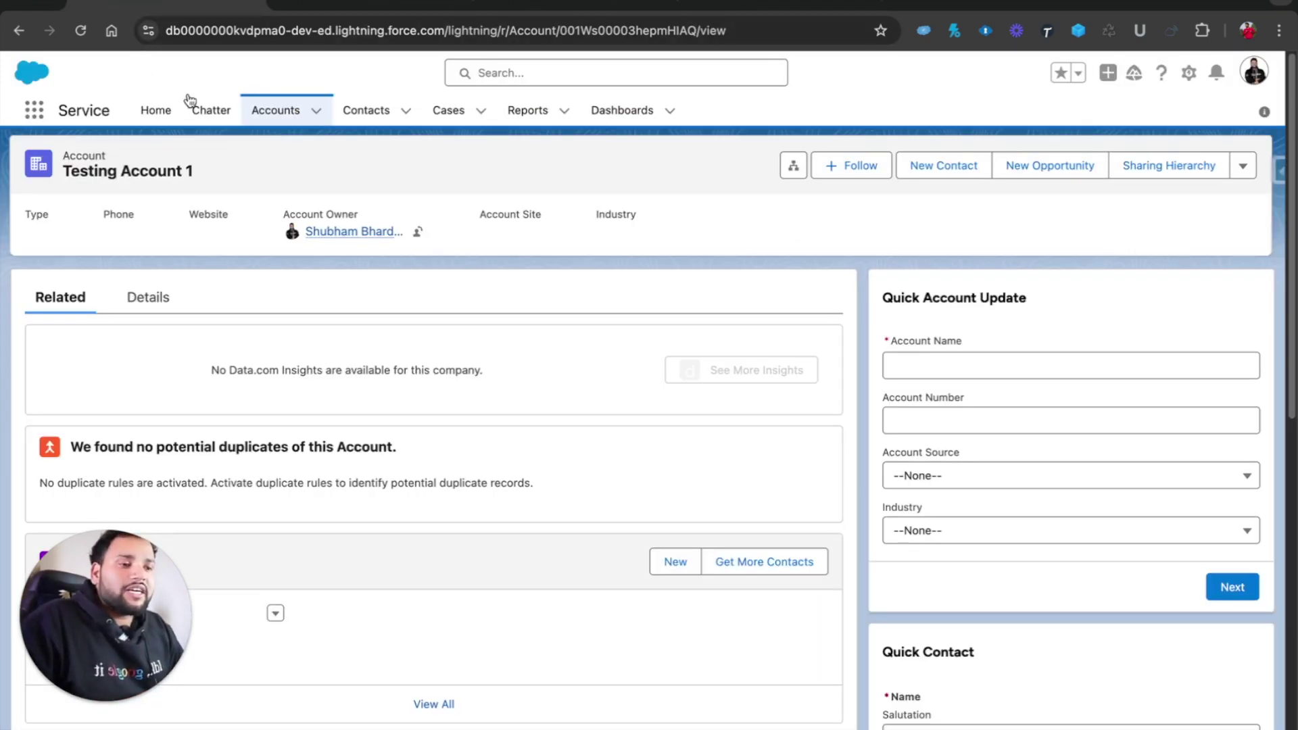
pyautogui.click(261, 116)
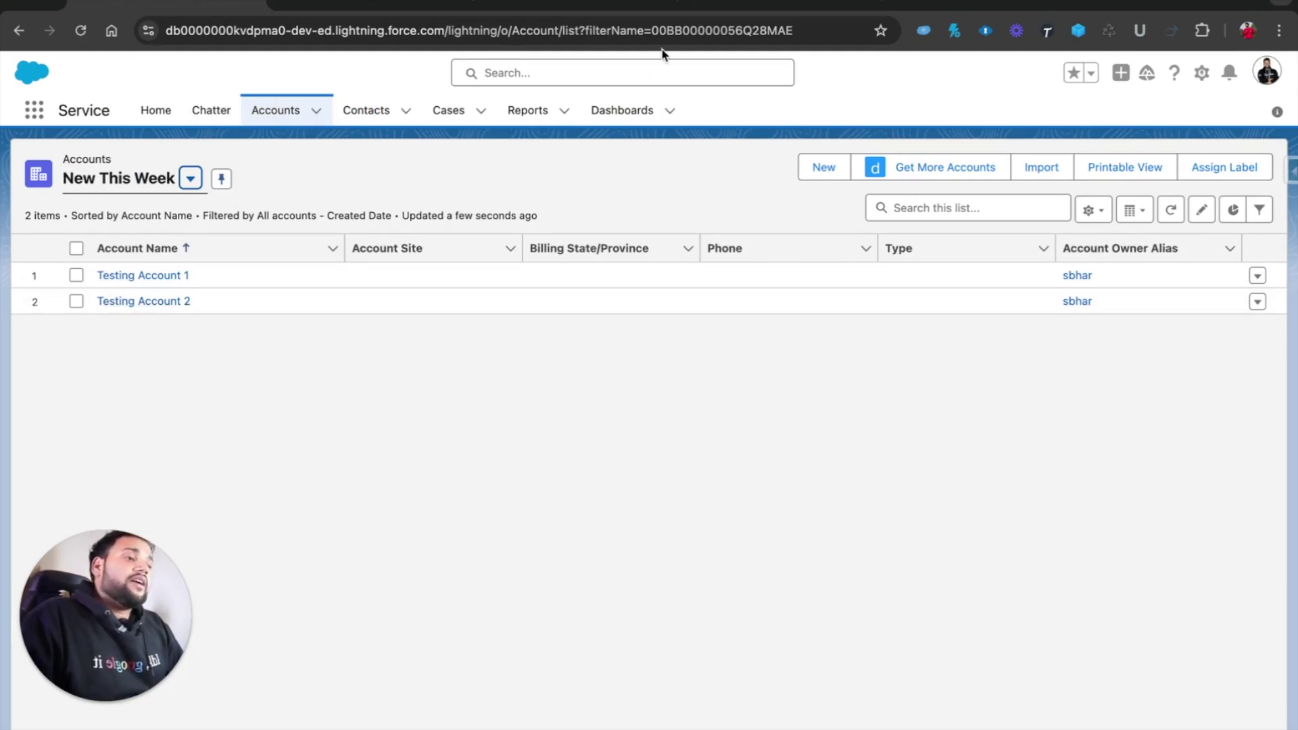
pyautogui.click(727, 6)
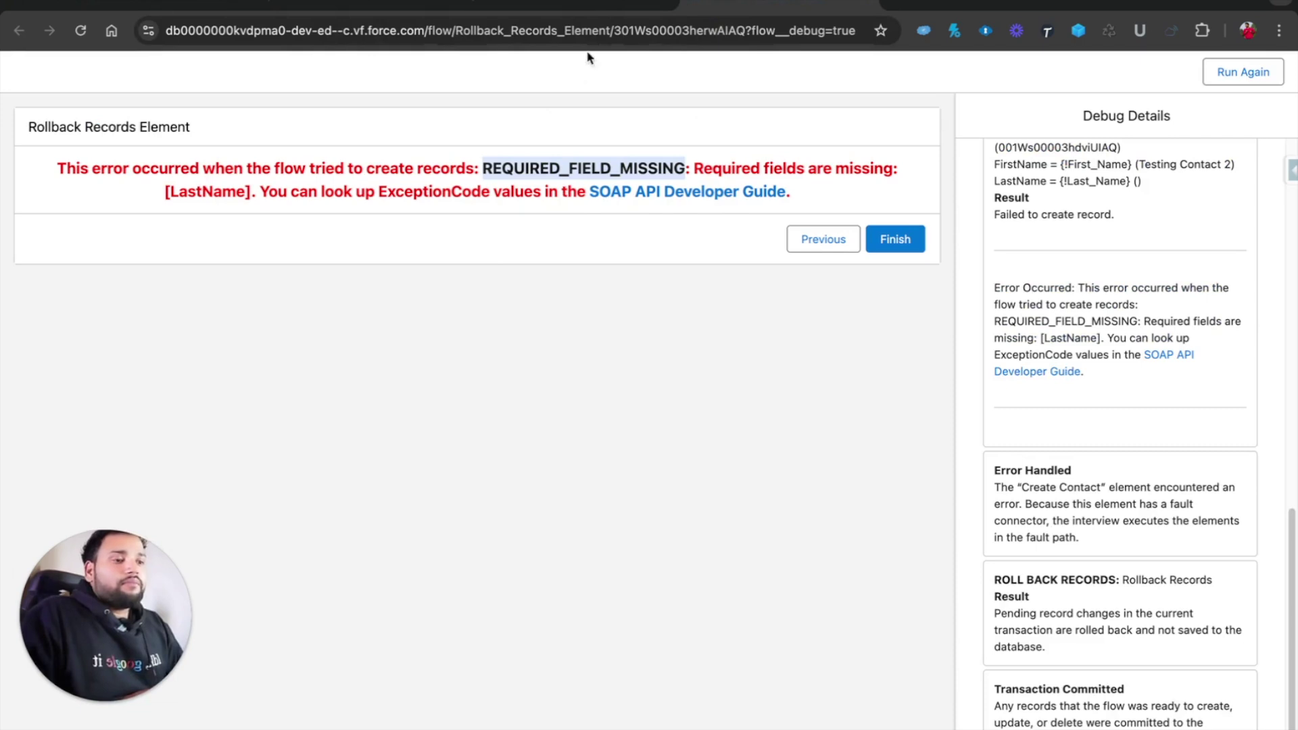
# Start another debug run of the flow and submit "Testing Account 3" as the account name
pyautogui.click(579, 7)
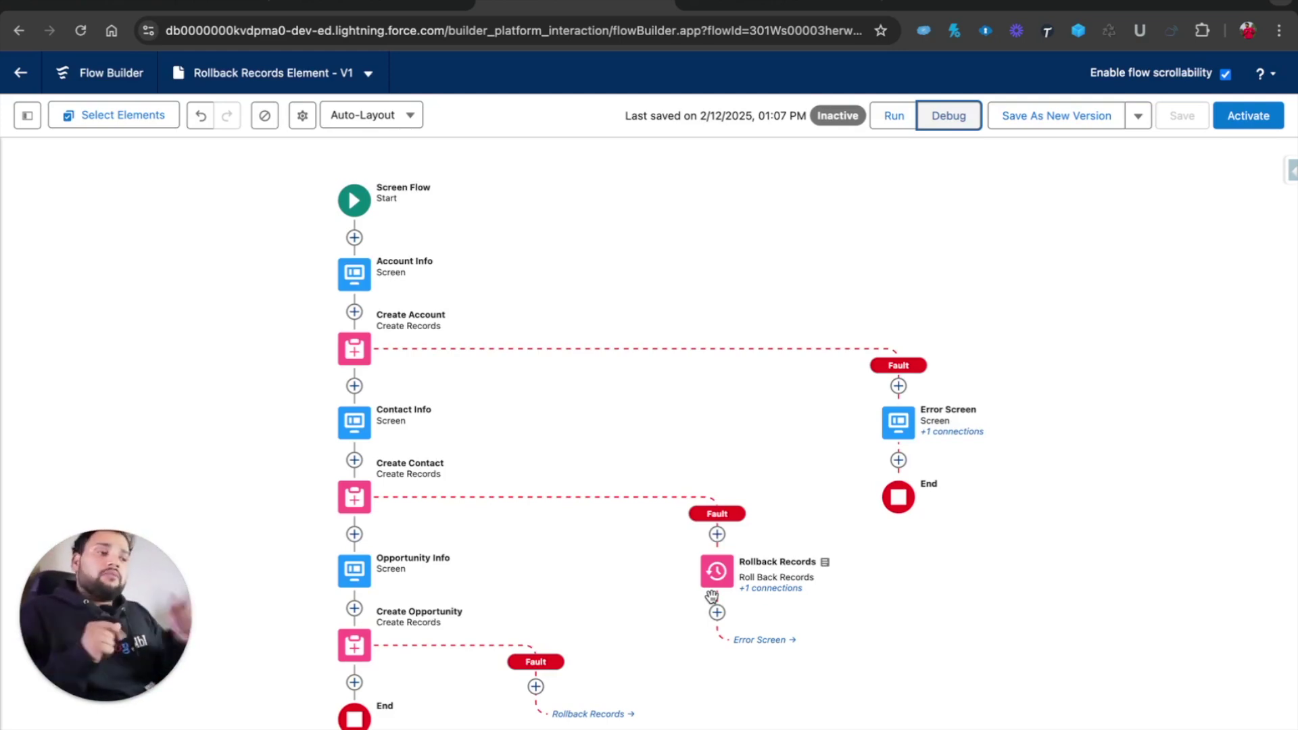
pyautogui.click(937, 117)
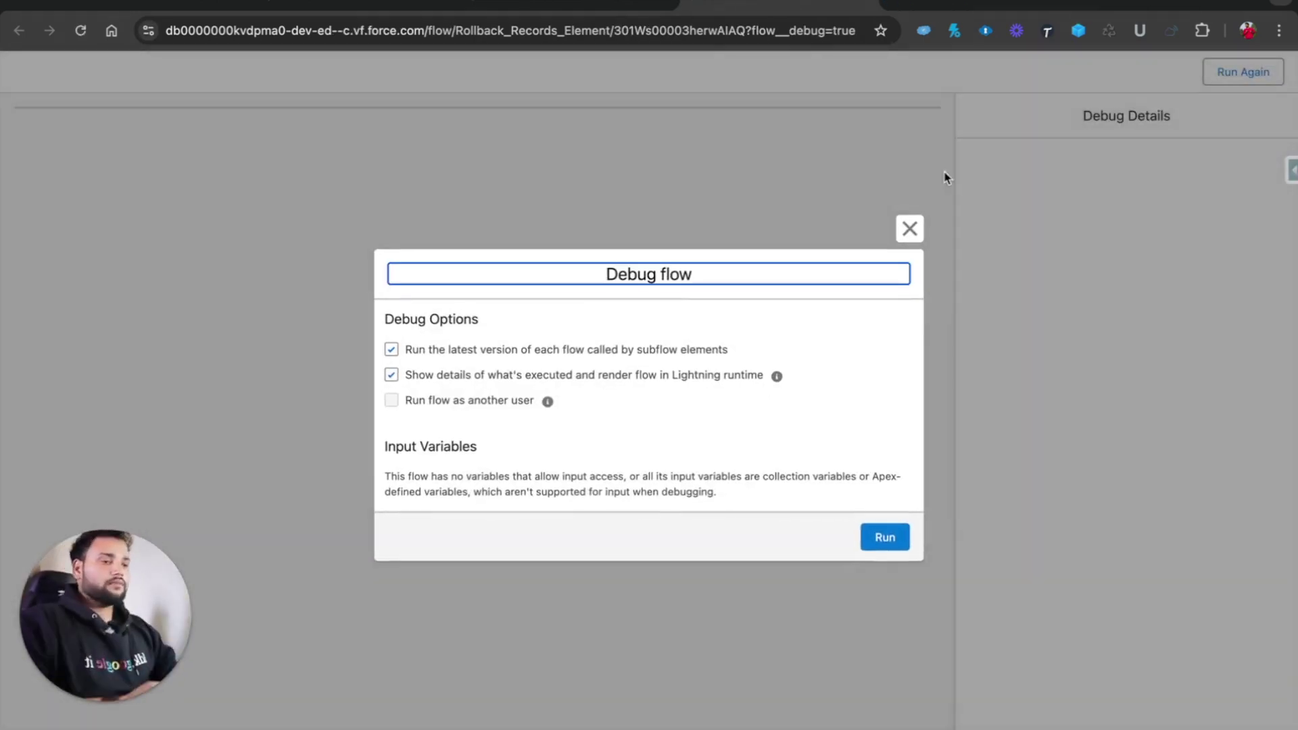
pyautogui.click(890, 546)
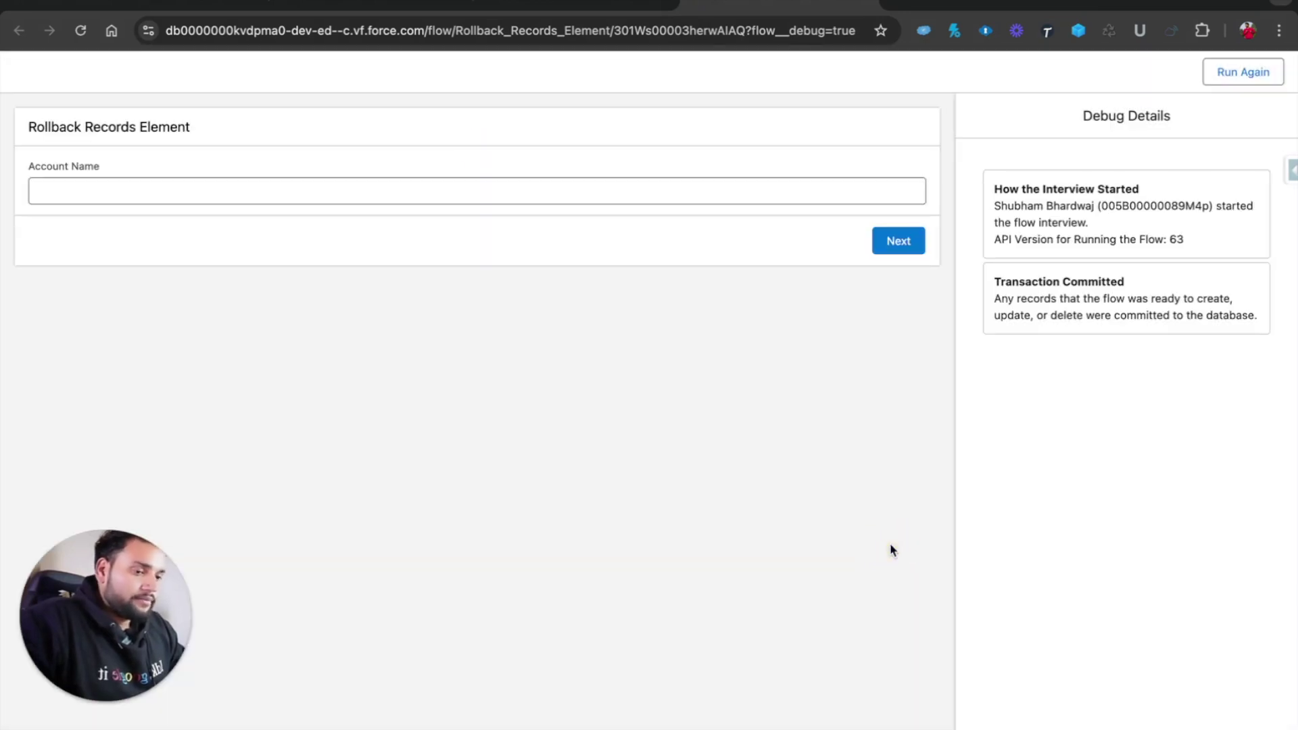
pyautogui.click(163, 184)
pyautogui.write('T')
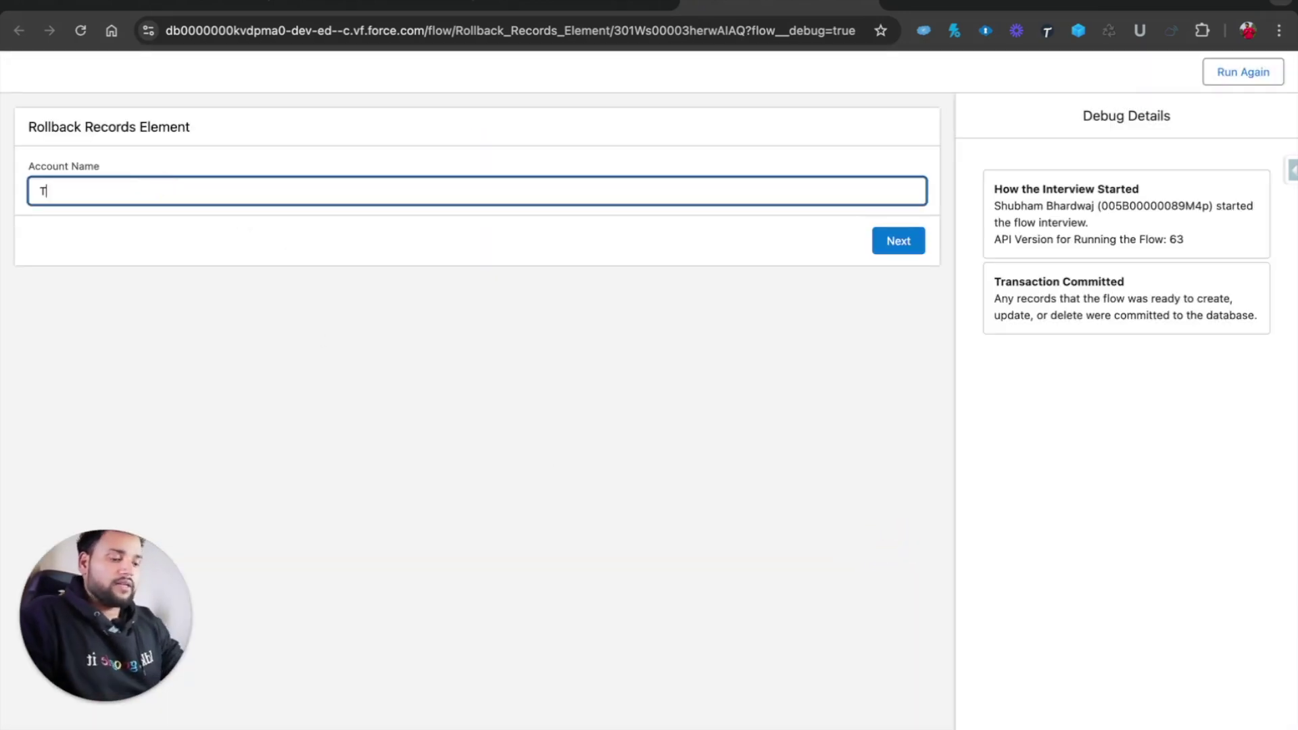
pyautogui.write('est ng Account 3')
pyautogui.click(890, 244)
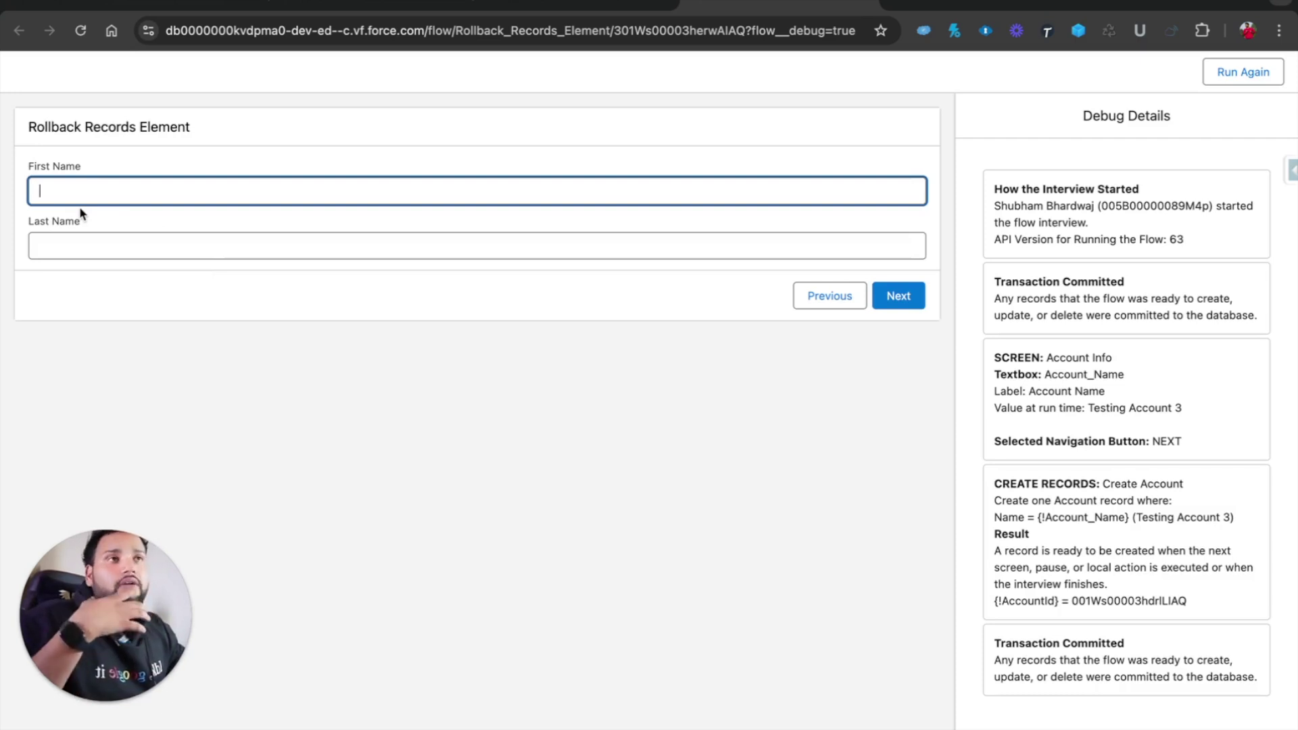
# Enter "Testing" as the contact's first name and "Contact 2" as the last name, and continue to the opportunity screen
pyautogui.write('Testing')
pyautogui.press('Tab')
pyautogui.write('cONTACT')
pyautogui.press('BackSpace')
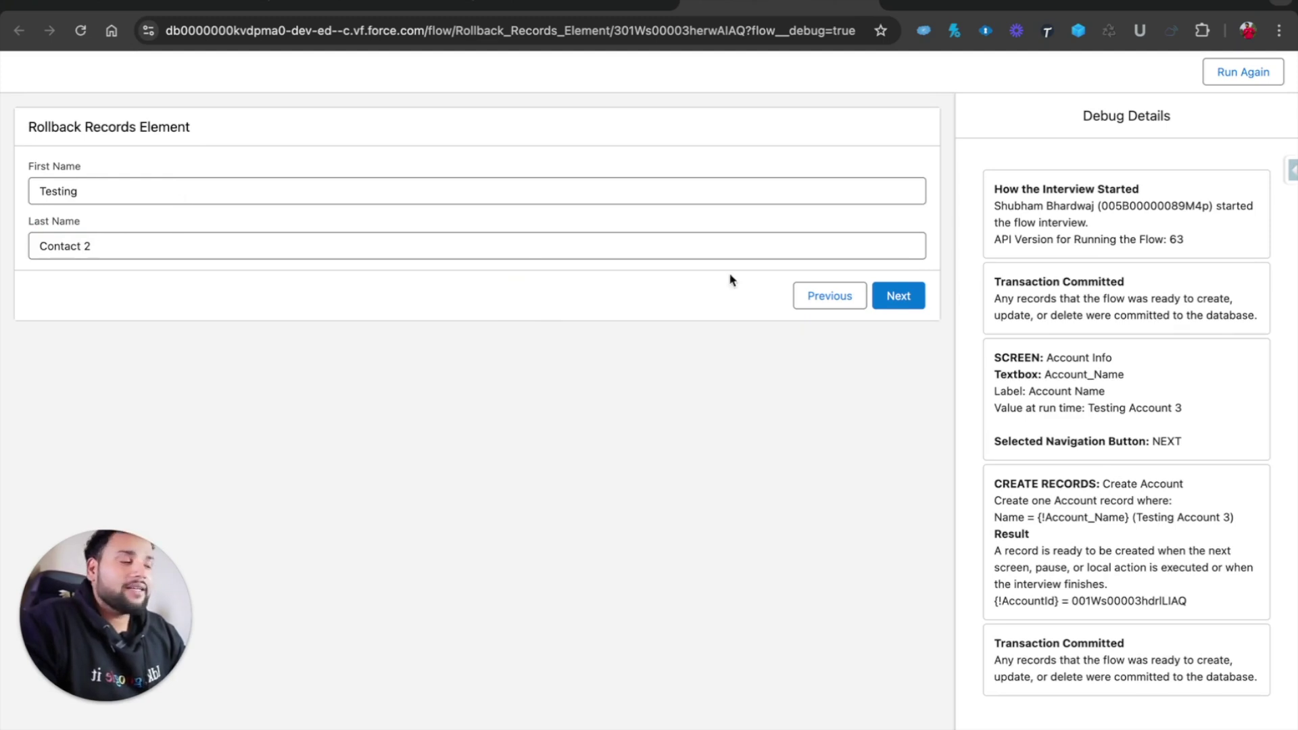
pyautogui.click(894, 300)
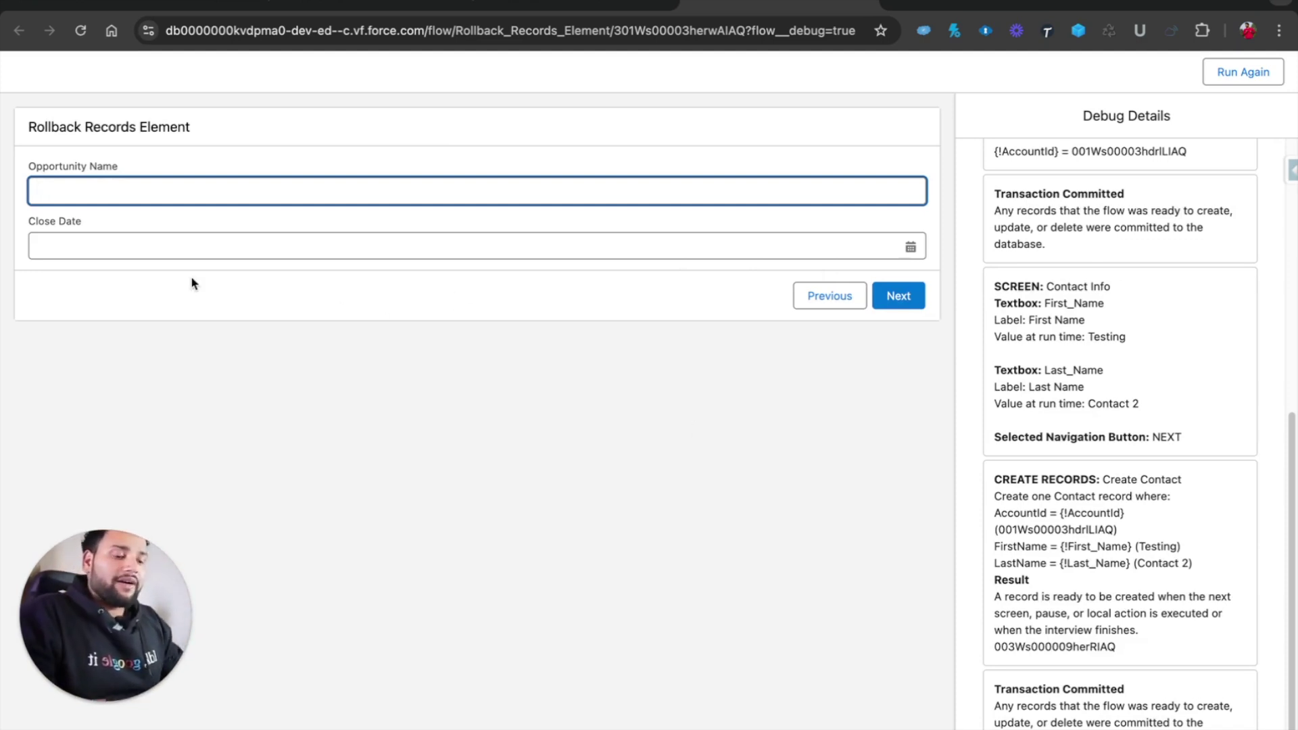
# Enter "Testing Opportunity" as the opportunity name, leave the close date empty, and submit the screen
pyautogui.write('Tesing t')
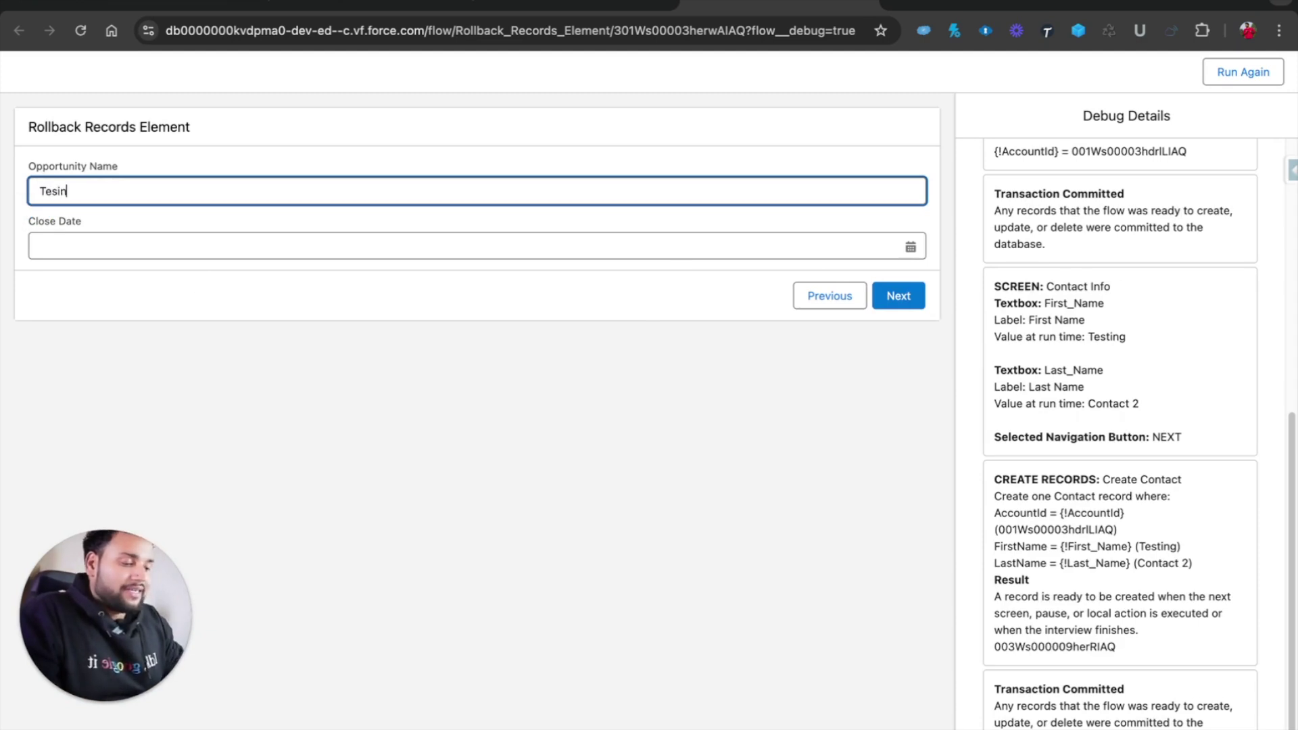
pyautogui.press('BackSpace')
pyautogui.press('BackSpace')
pyautogui.press('BackSpace')
pyautogui.press('BackSpace')
pyautogui.press('BackSpace')
pyautogui.write('ting OPpp')
pyautogui.press('BackSpace')
pyautogui.press('BackSpace')
pyautogui.write('pportunity')
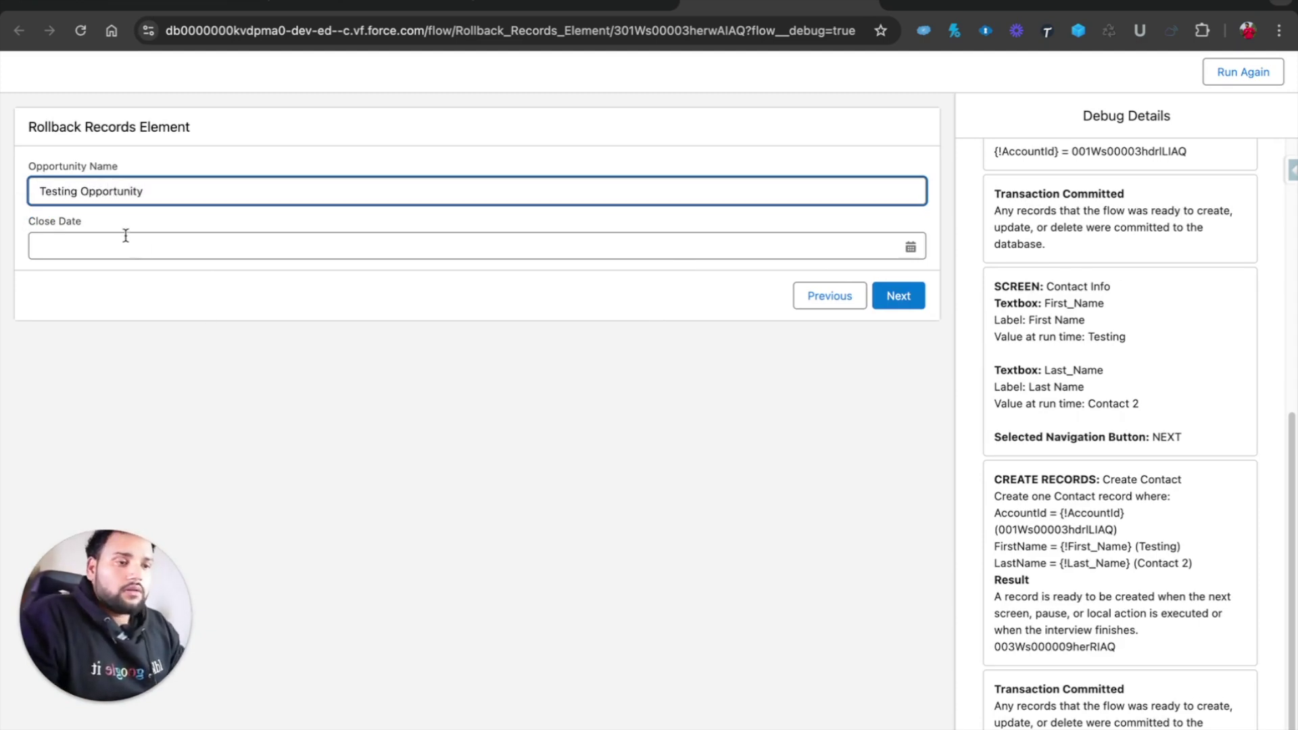
pyautogui.click(109, 247)
pyautogui.click(95, 208)
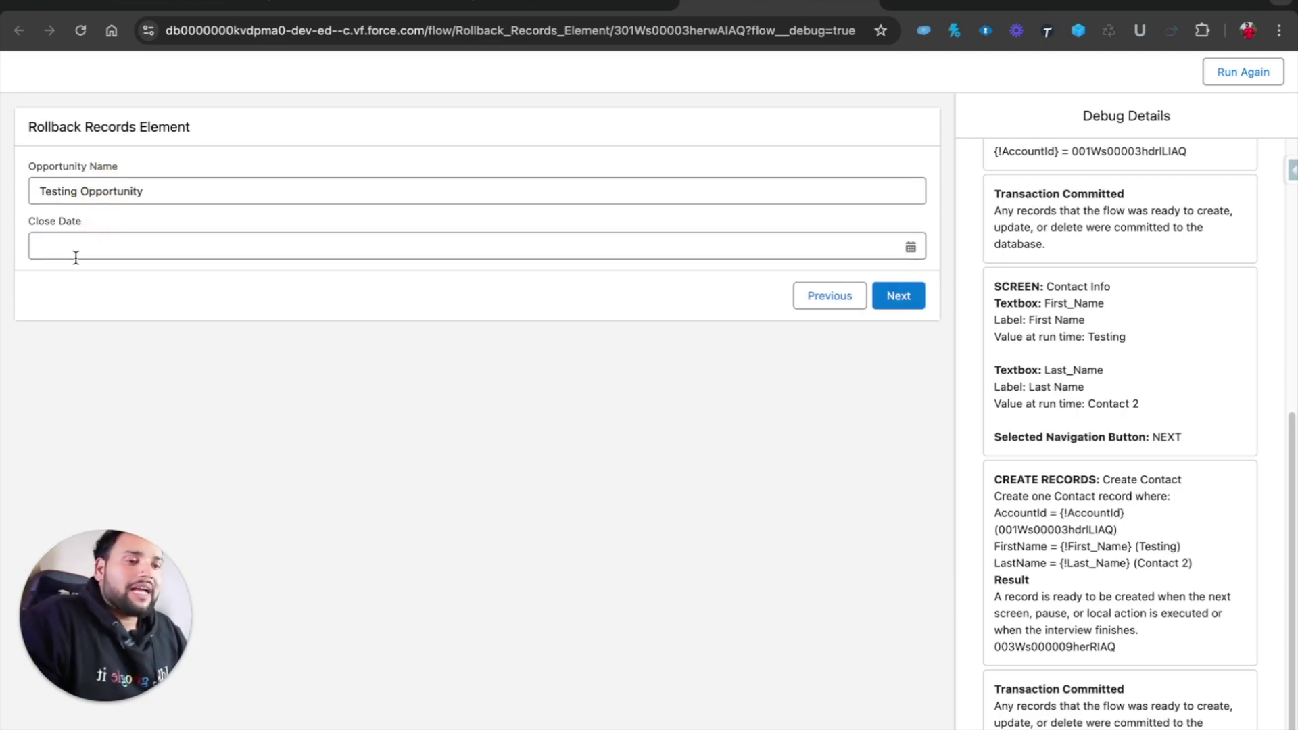
pyautogui.click(878, 303)
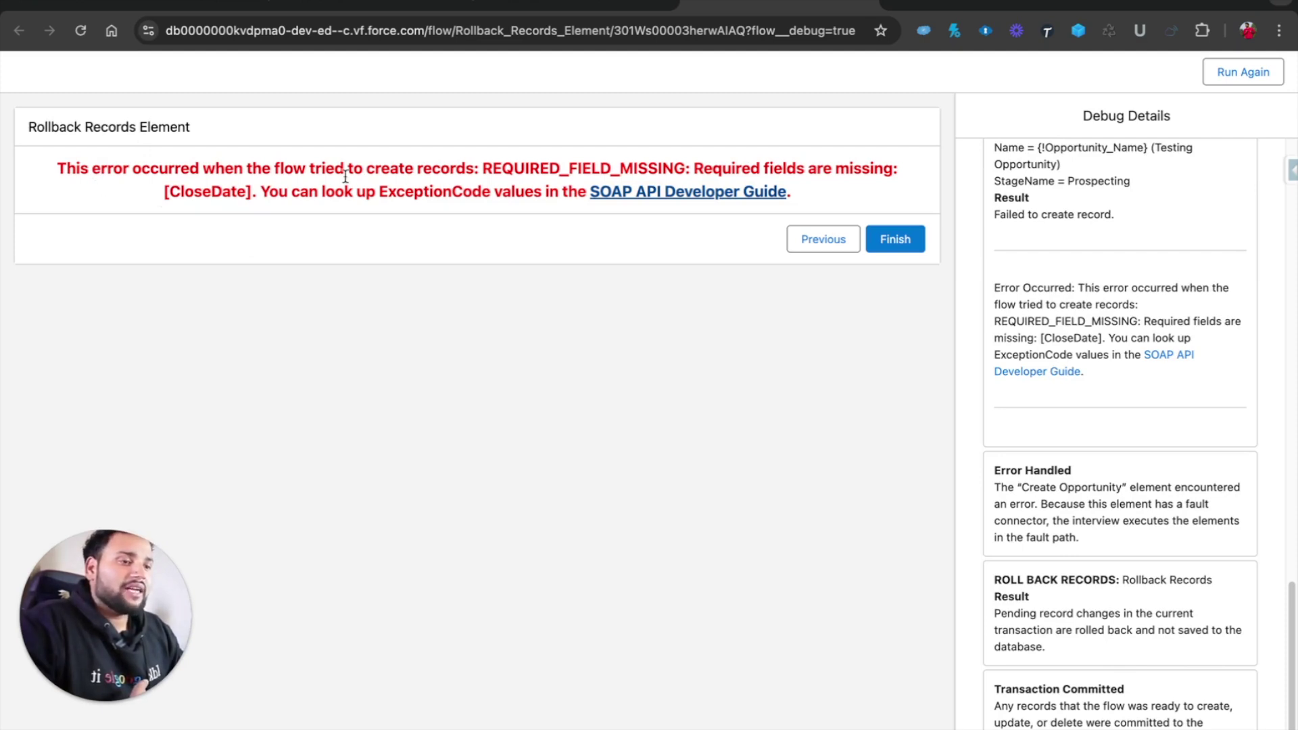
# Examine the error code and the missing field named in the fault message
pyautogui.doubleClick(498, 168)
pyautogui.click(187, 192)
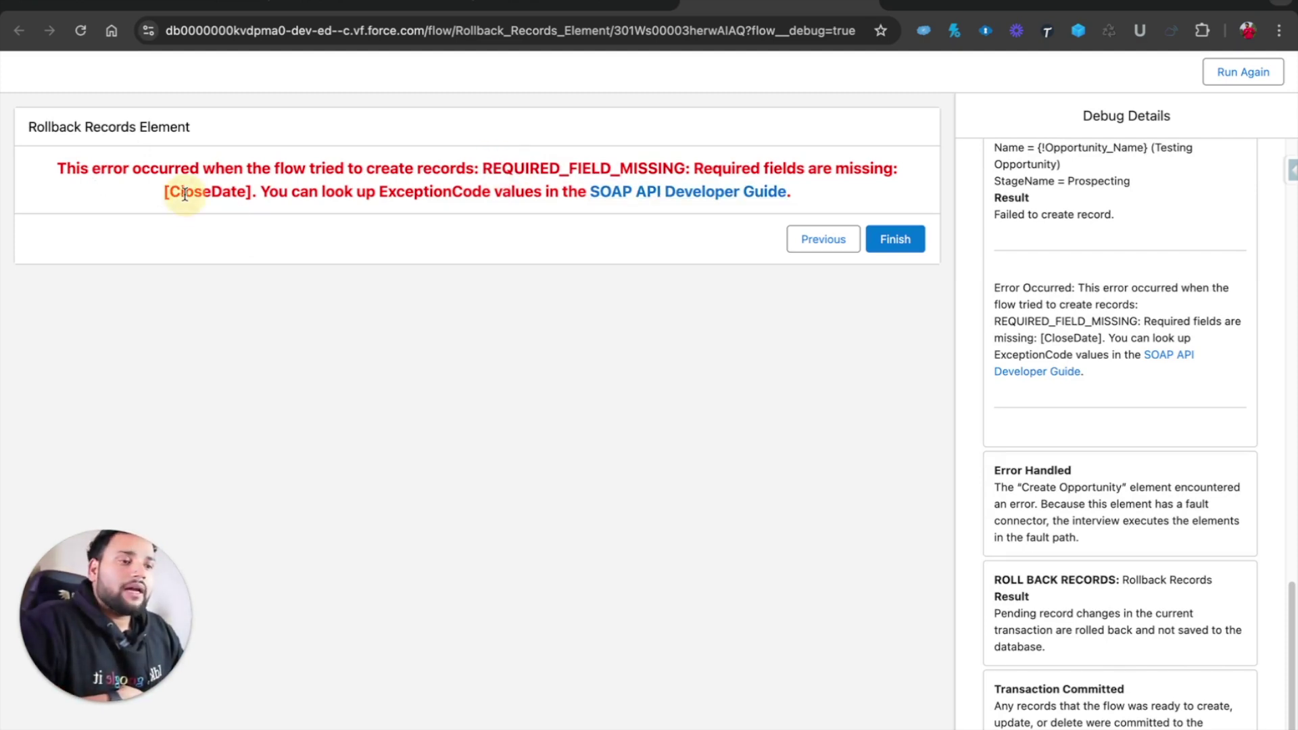
pyautogui.doubleClick(222, 190)
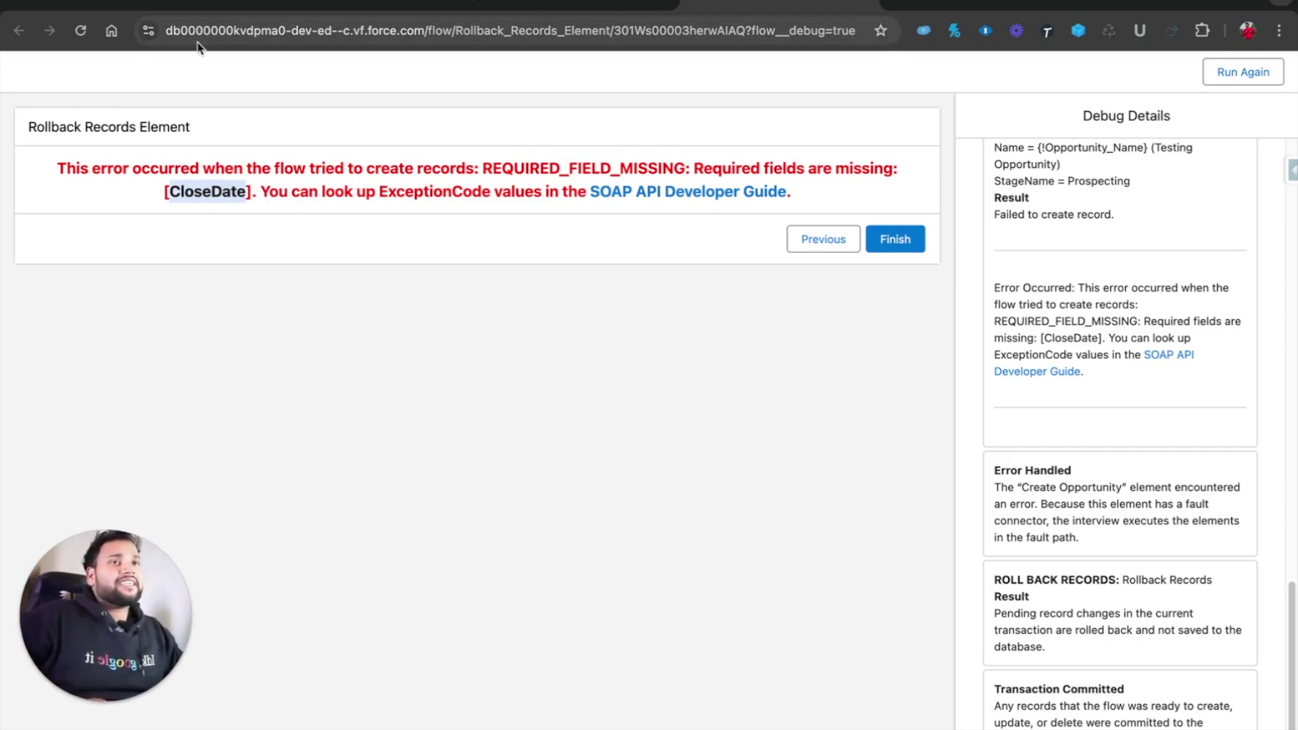
# Refresh the Accounts list and open Testing Account 3 to check its related records
pyautogui.click(138, 7)
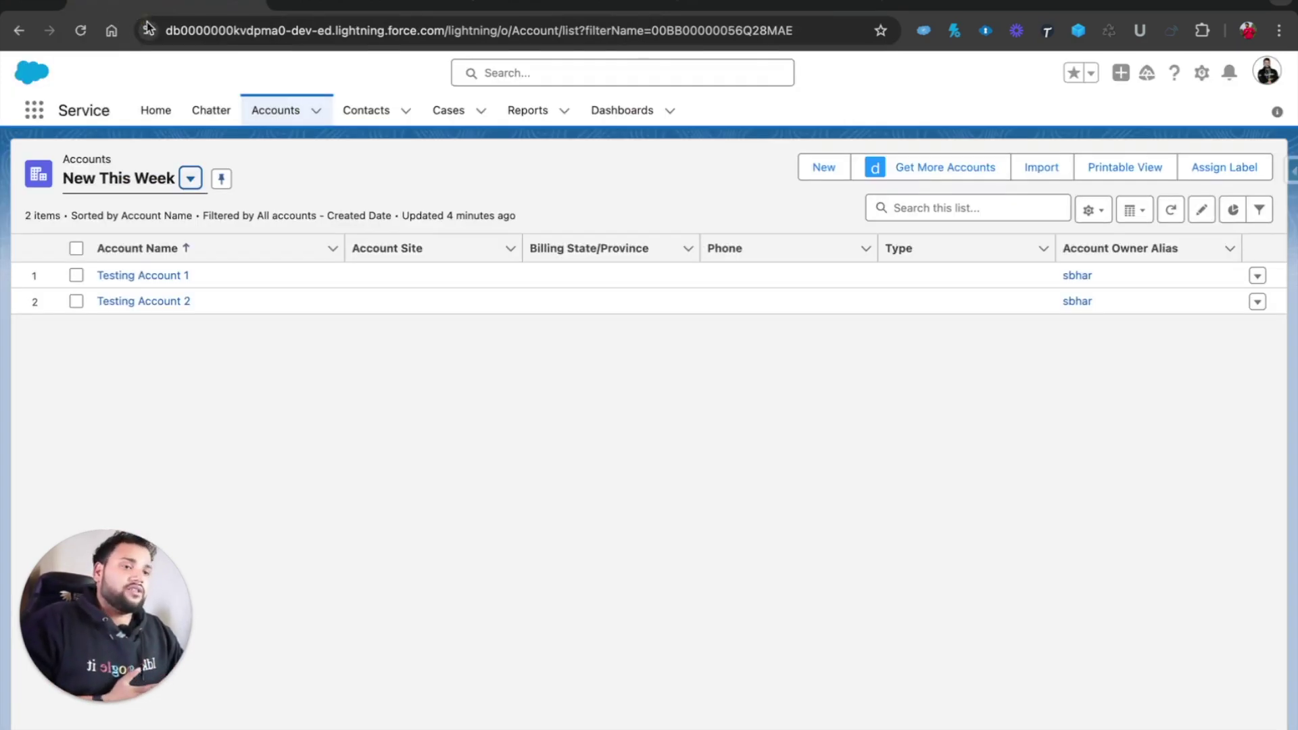
pyautogui.click(1168, 210)
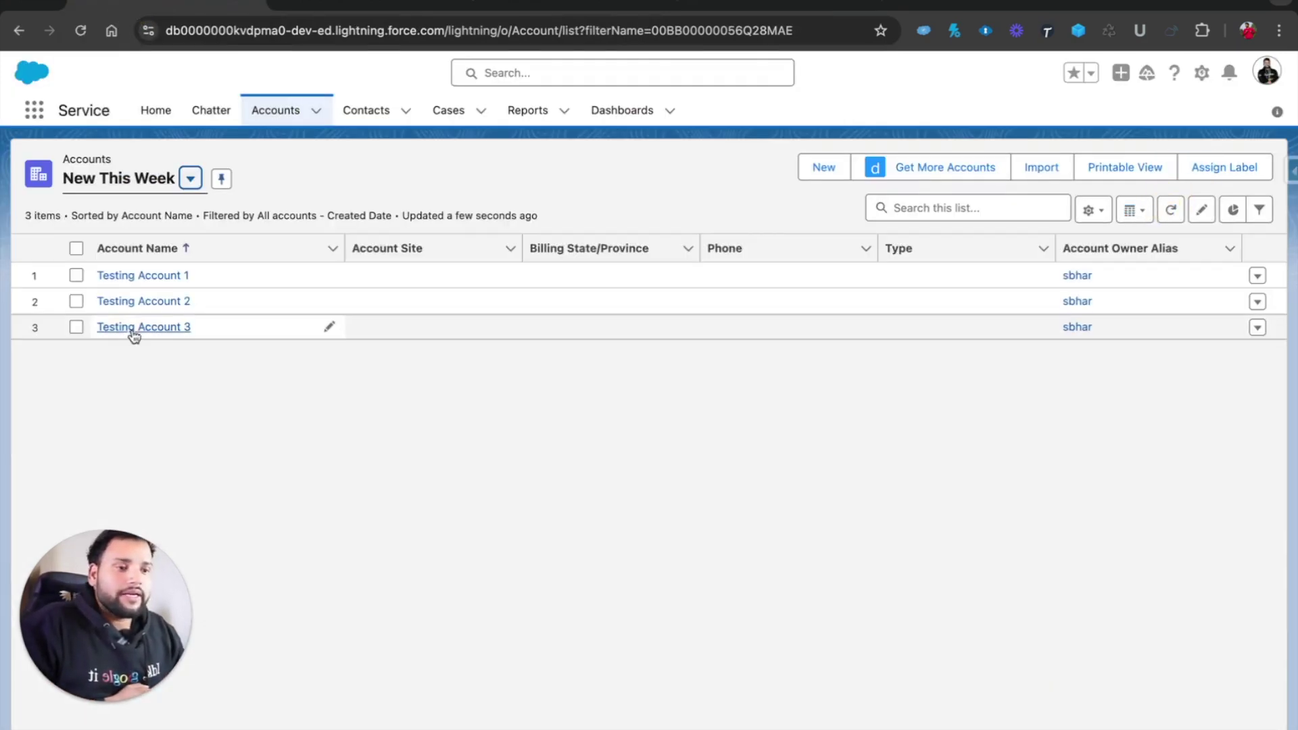
pyautogui.click(152, 332)
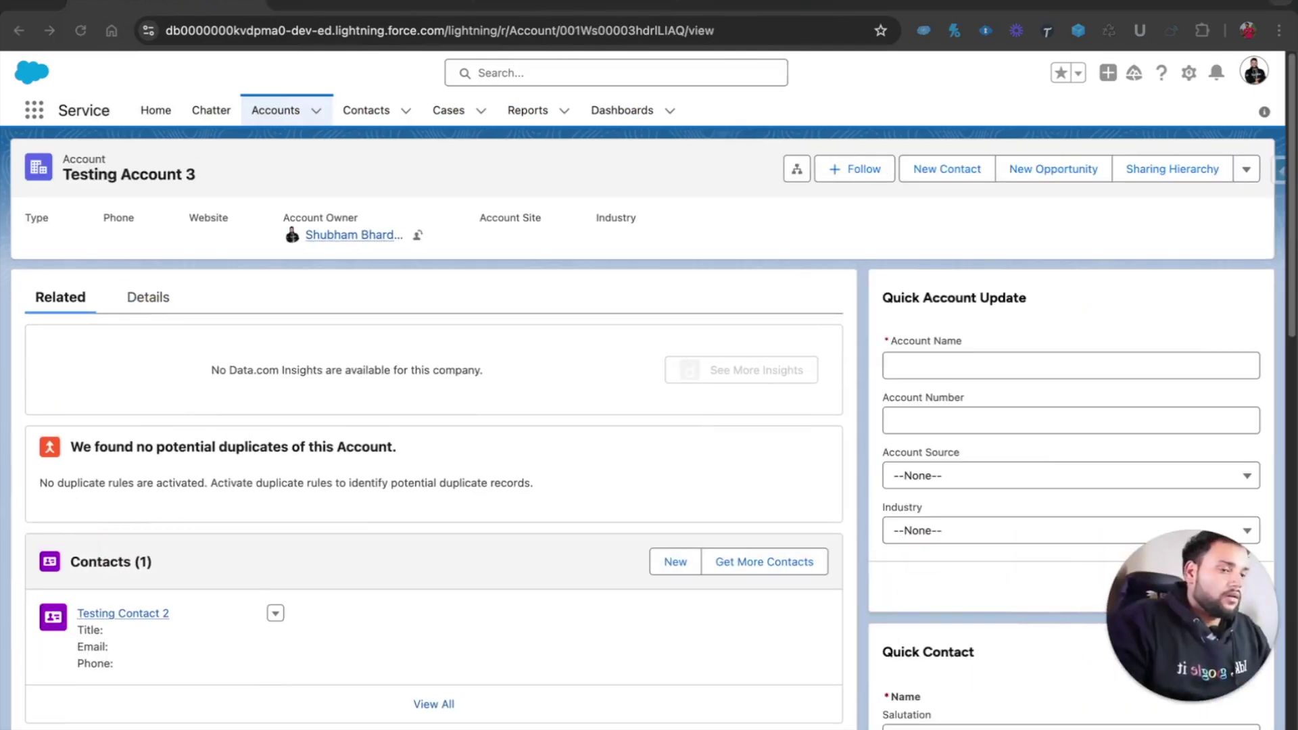
pyautogui.scroll(-2, 135, 514)
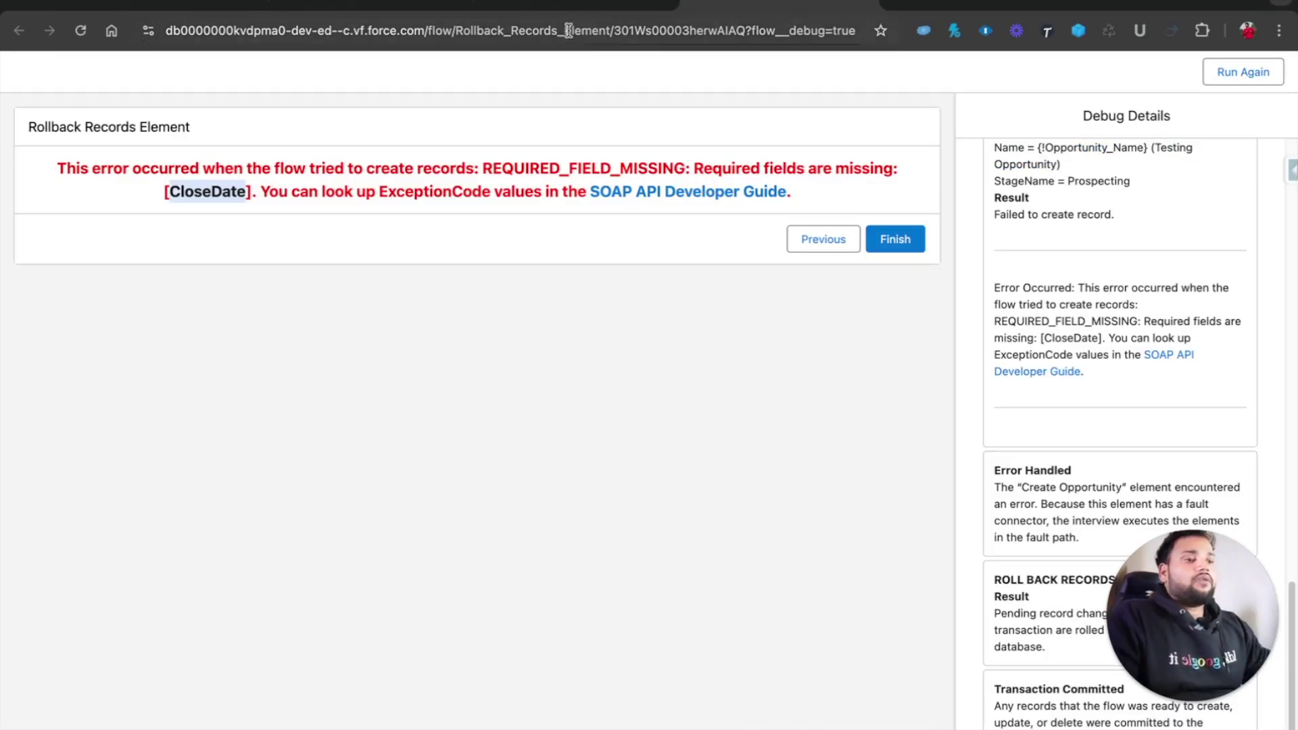
# Return to Flow Builder and move the Create Account element to between Opportunity Info and Create Opportunity
pyautogui.click(551, 7)
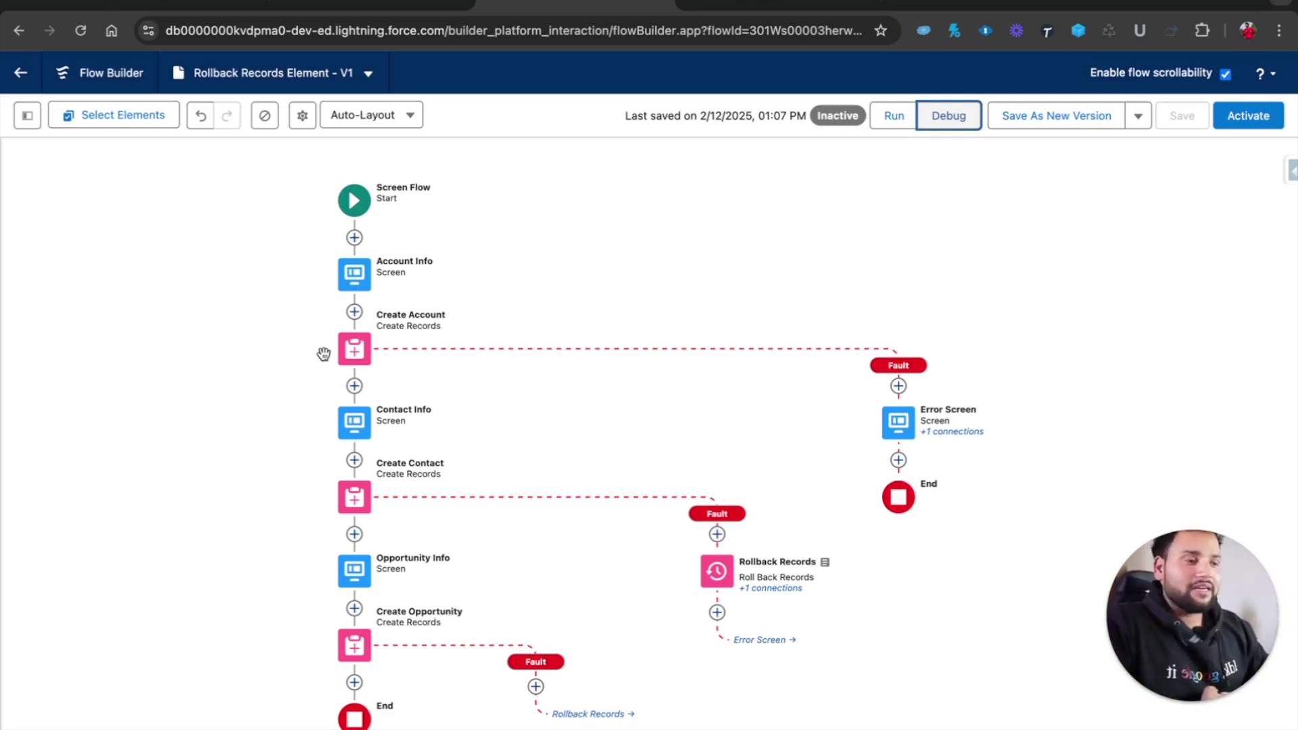
pyautogui.click(353, 349)
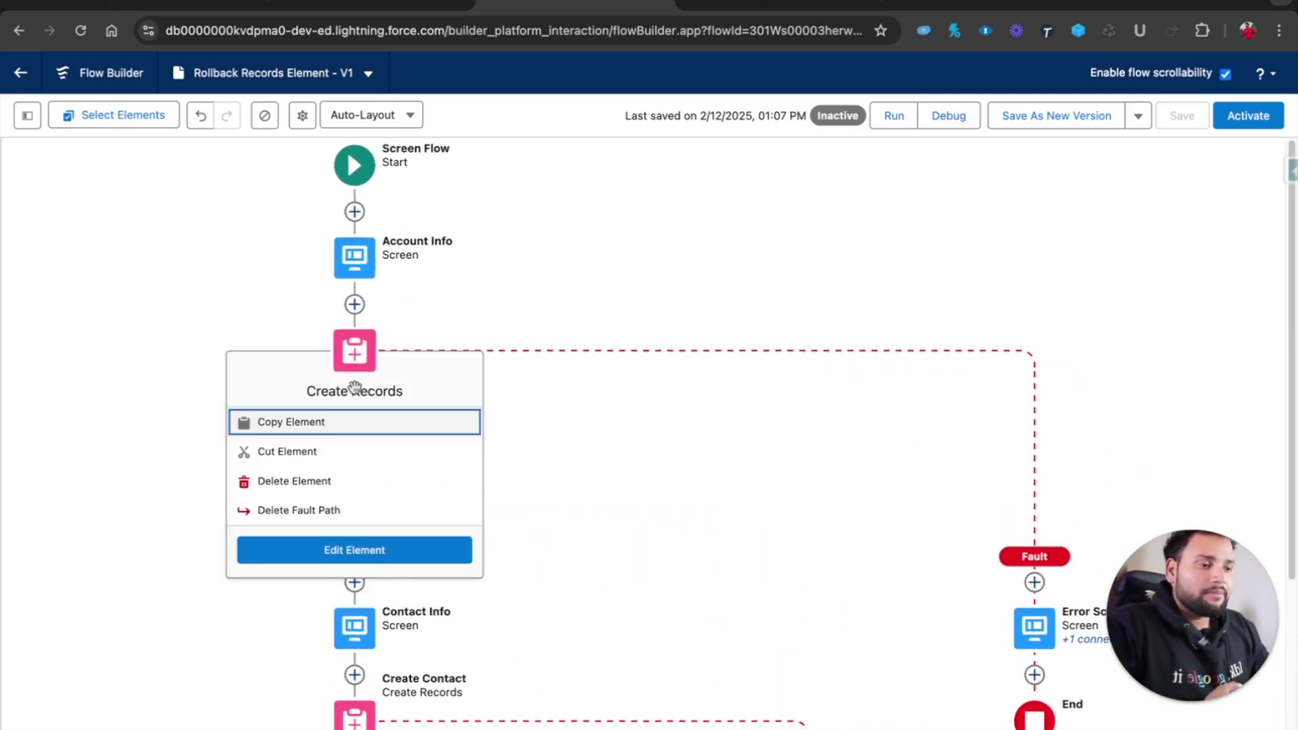
pyautogui.click(286, 452)
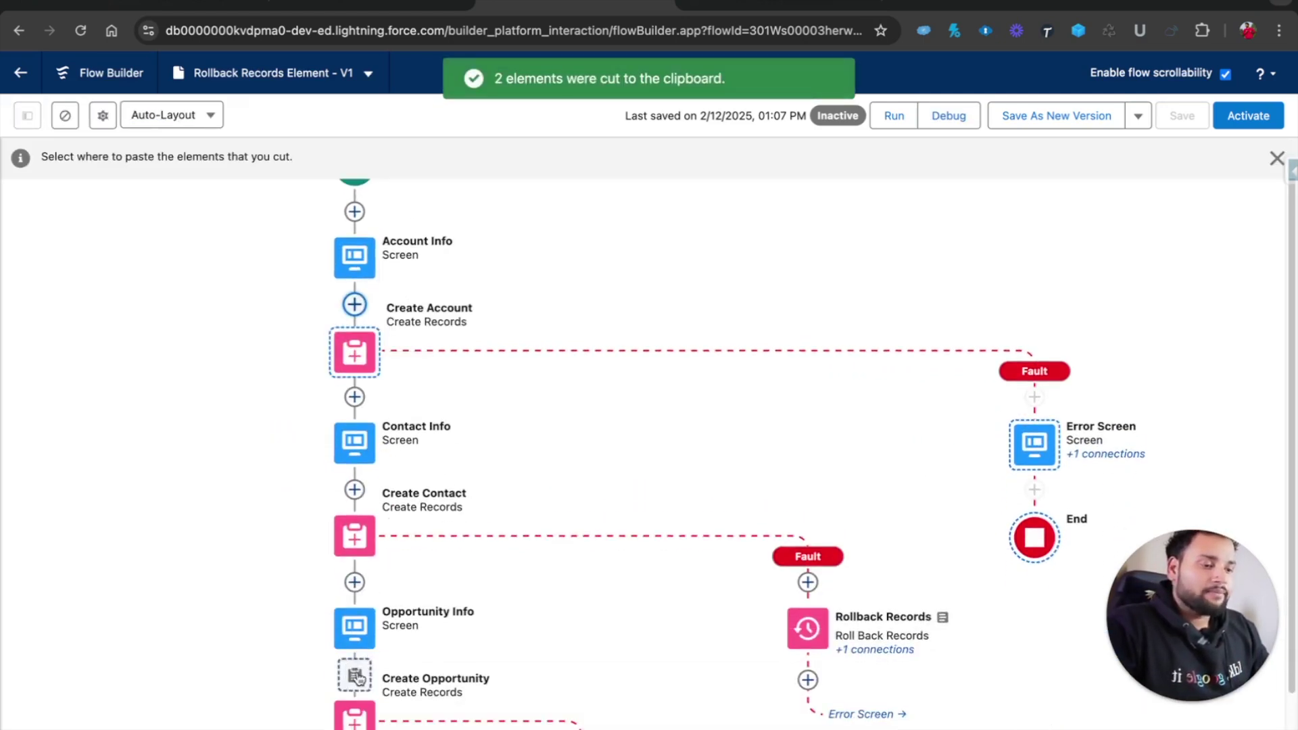
pyautogui.click(353, 680)
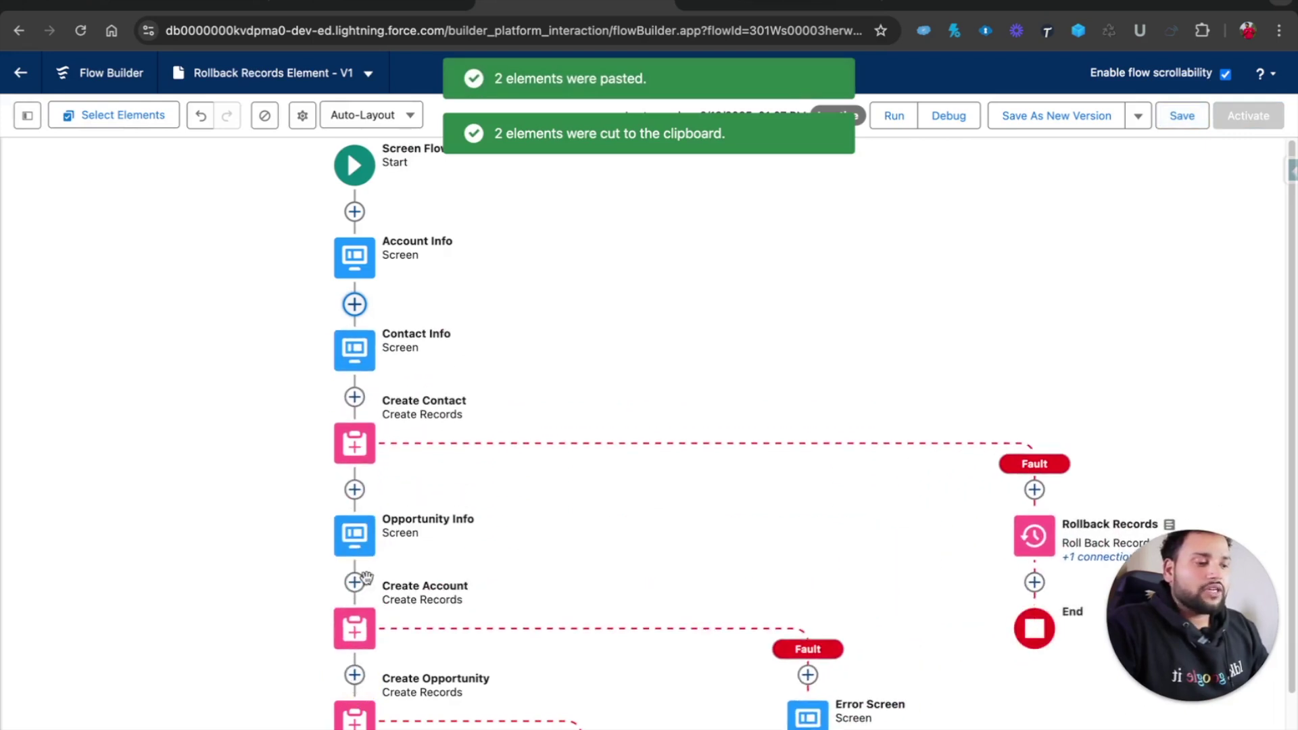
# Move the Create Contact element to between Create Account and Create Opportunity
pyautogui.click(368, 459)
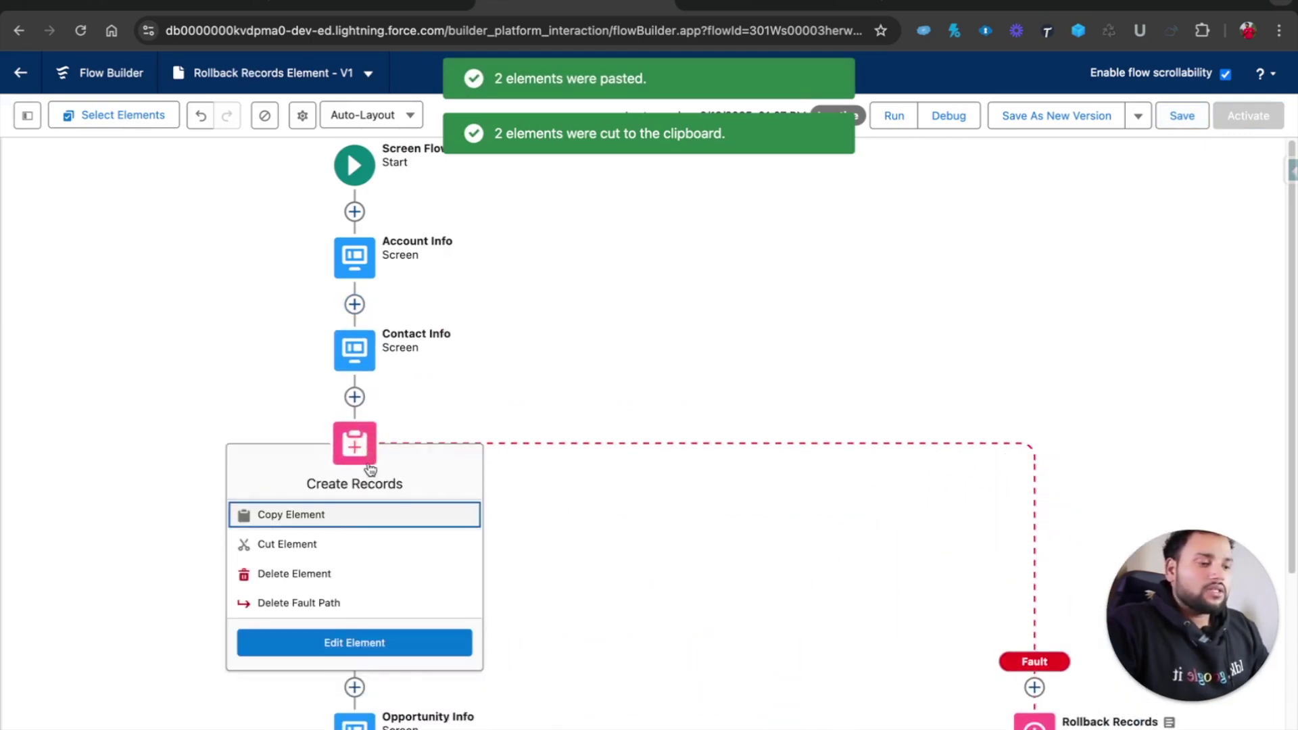
pyautogui.click(290, 544)
pyautogui.scroll(-2, 362, 588)
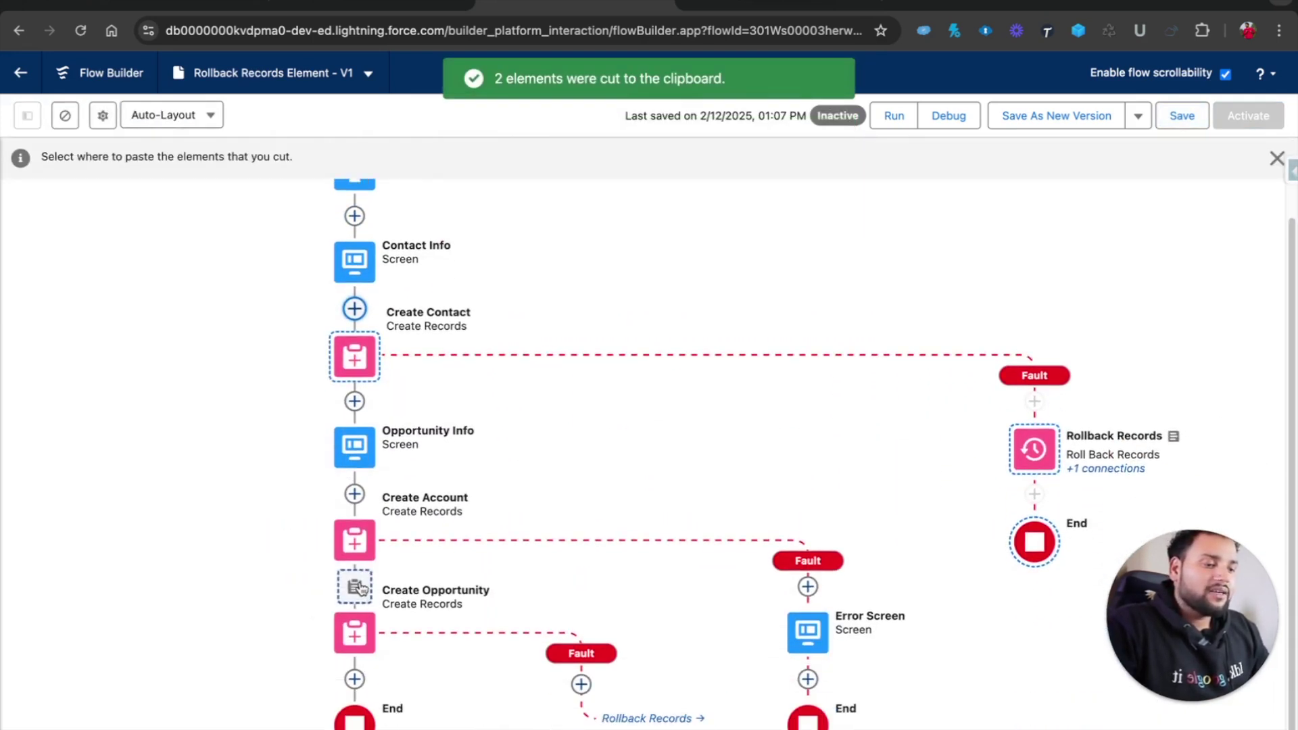
pyautogui.click(357, 588)
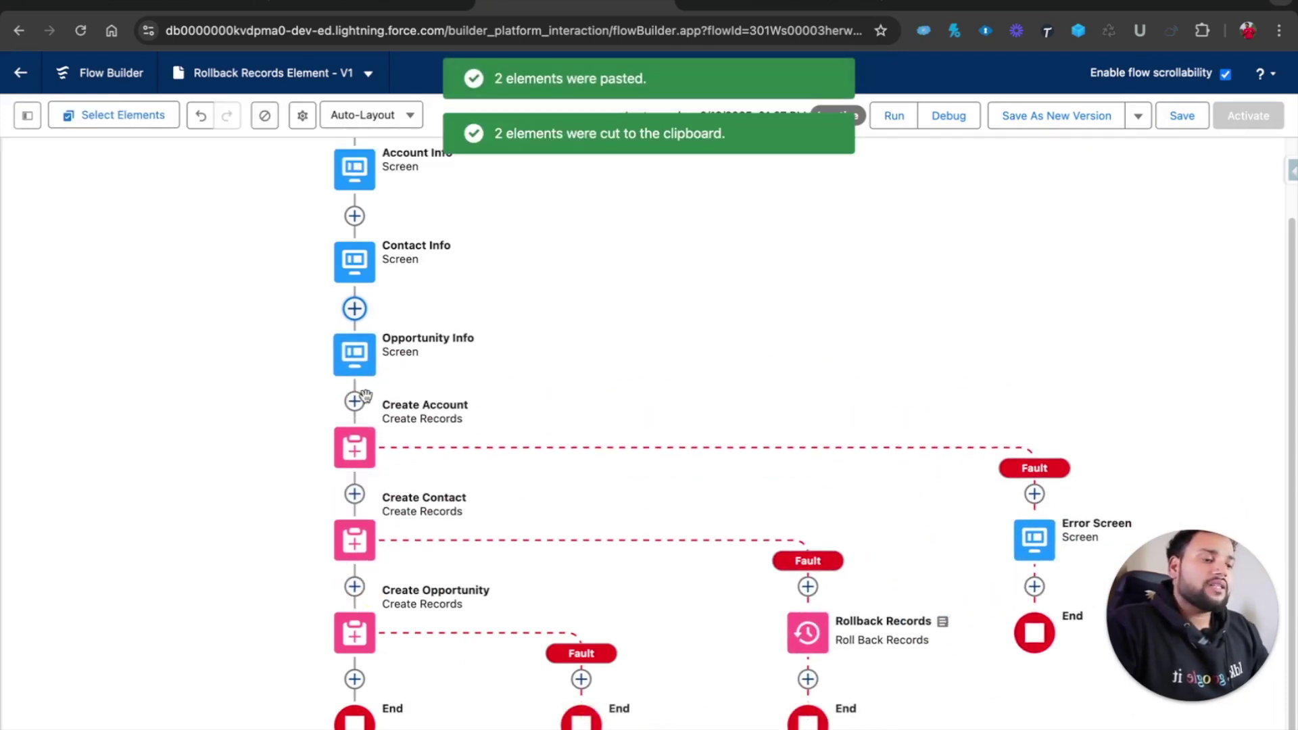
# Connect the fault path of Create Opportunity to the existing Rollback Records element
pyautogui.moveTo(640, 397); pyautogui.dragTo(513, 345)
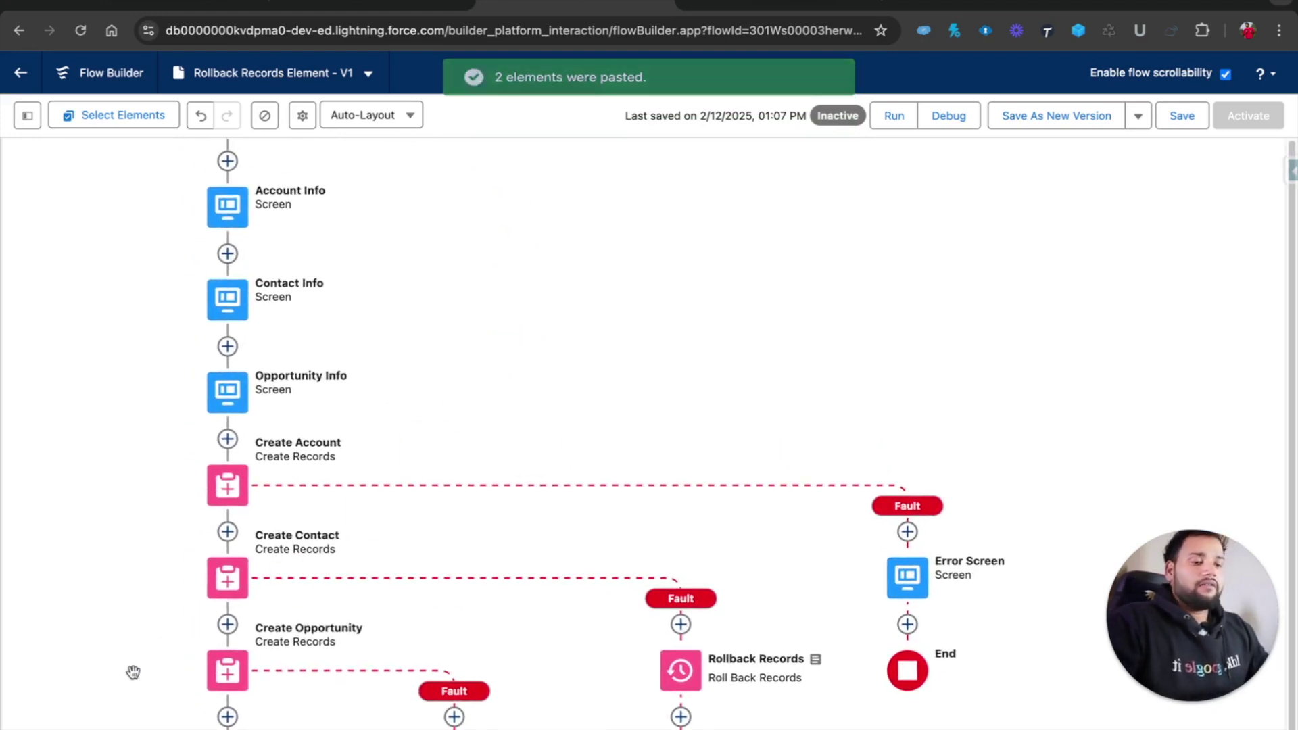
pyautogui.scroll(-2, 642, 453)
pyautogui.moveTo(178, 545); pyautogui.dragTo(139, 550)
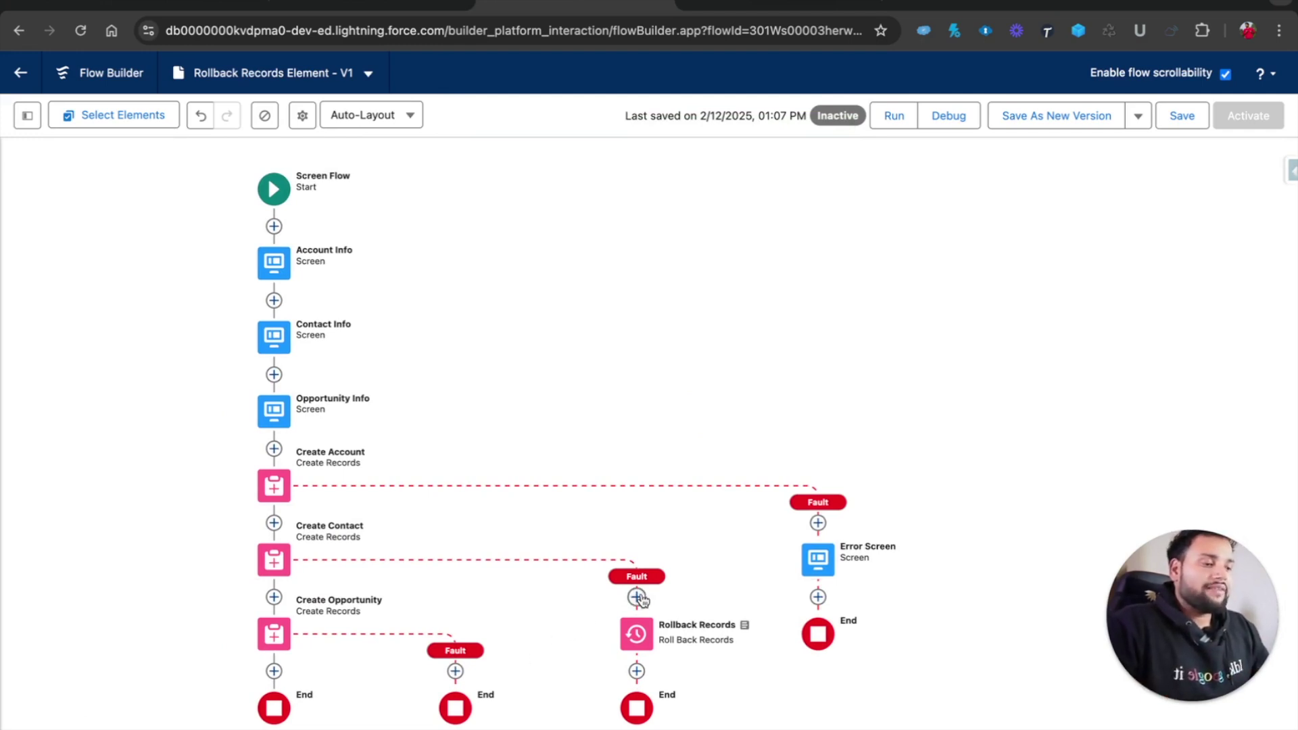
pyautogui.click(455, 671)
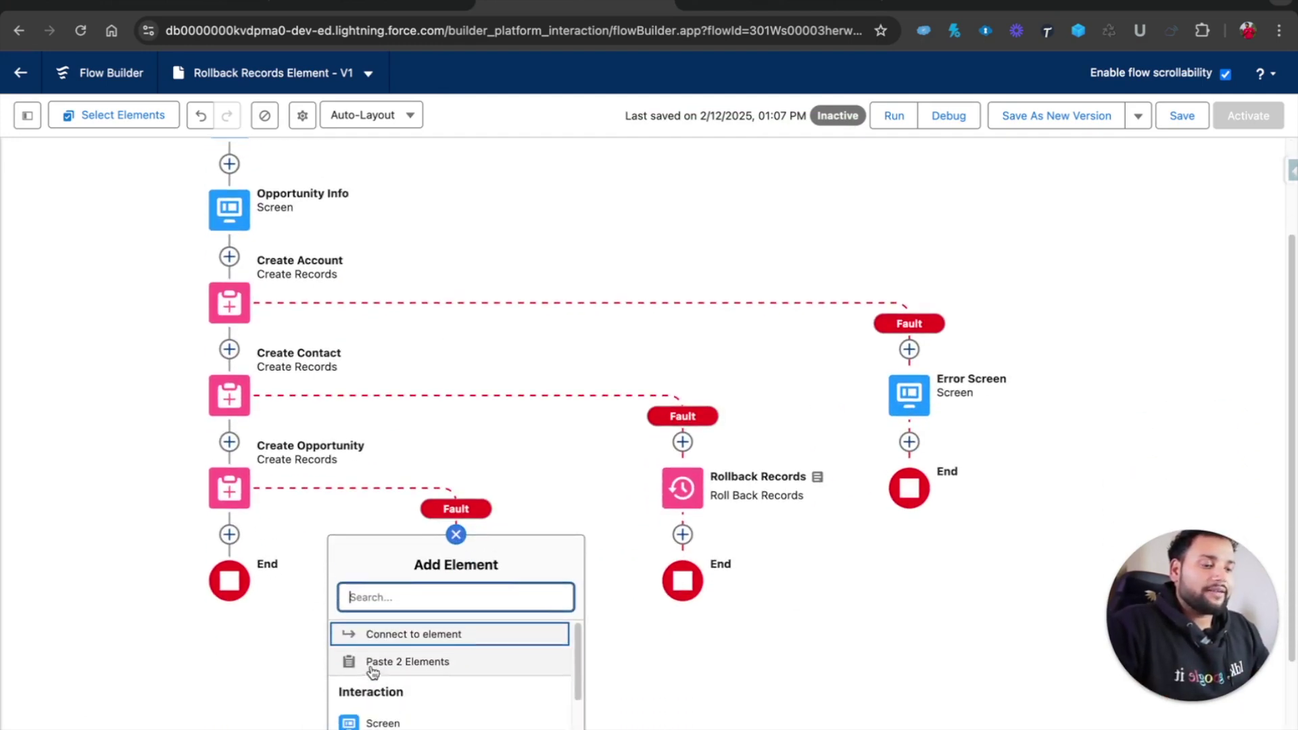
pyautogui.click(376, 629)
pyautogui.click(680, 637)
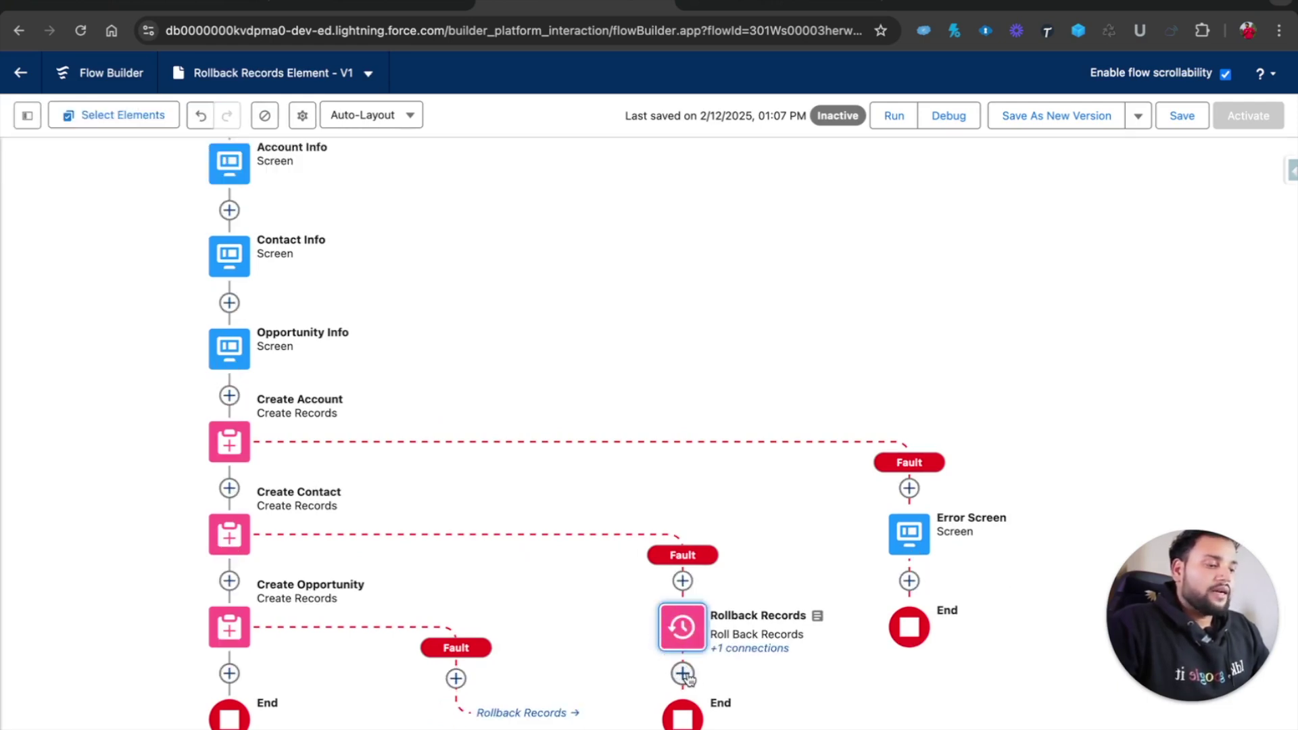
# Connect the path after Rollback Records to the existing Error Screen
pyautogui.click(683, 674)
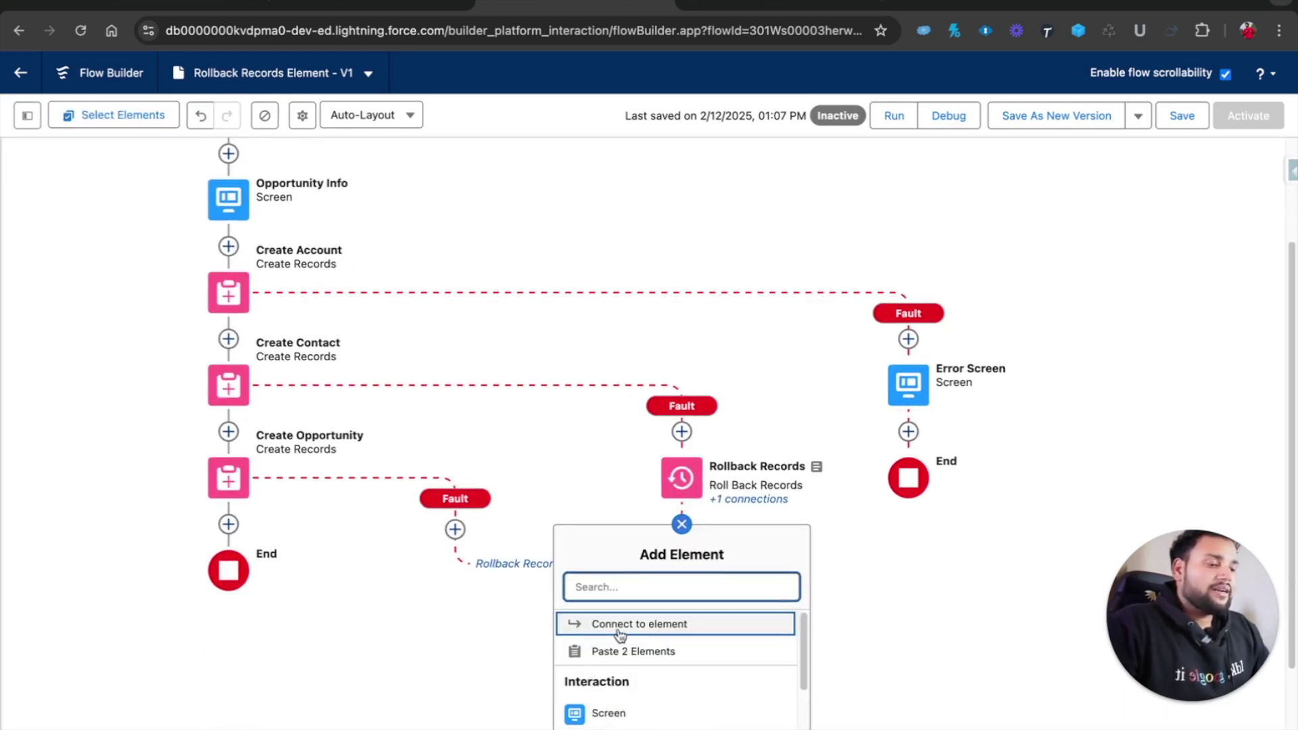
pyautogui.click(579, 625)
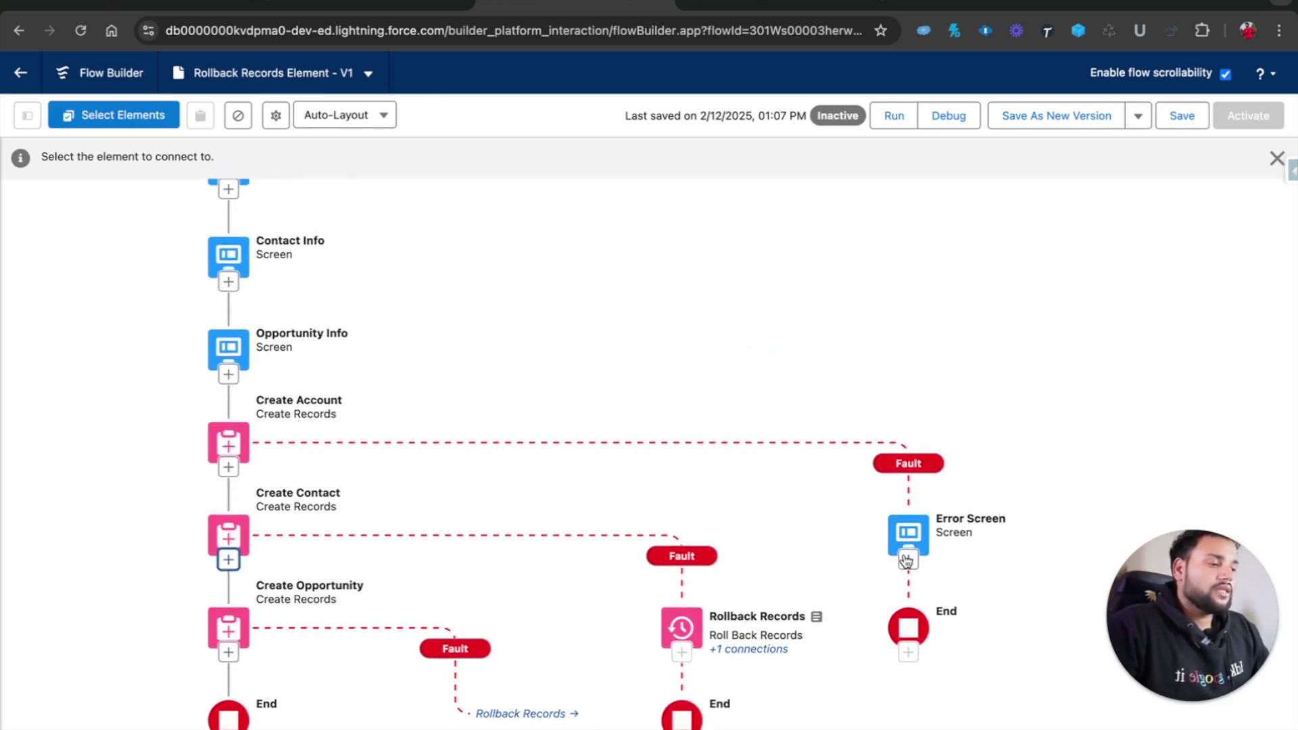
pyautogui.click(907, 558)
pyautogui.moveTo(781, 504); pyautogui.dragTo(768, 493)
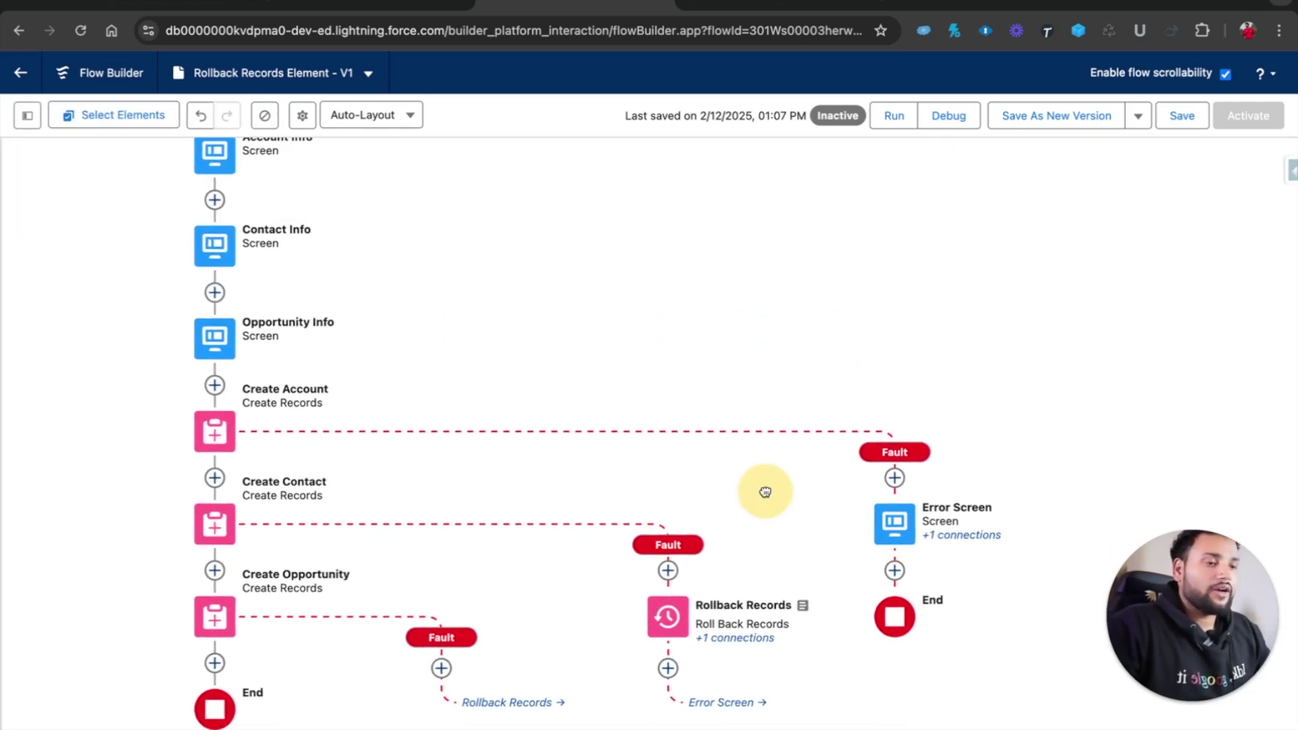
# Save the rearranged flow and start a new debug run with the default debug options
pyautogui.scroll(-5, 209, 327)
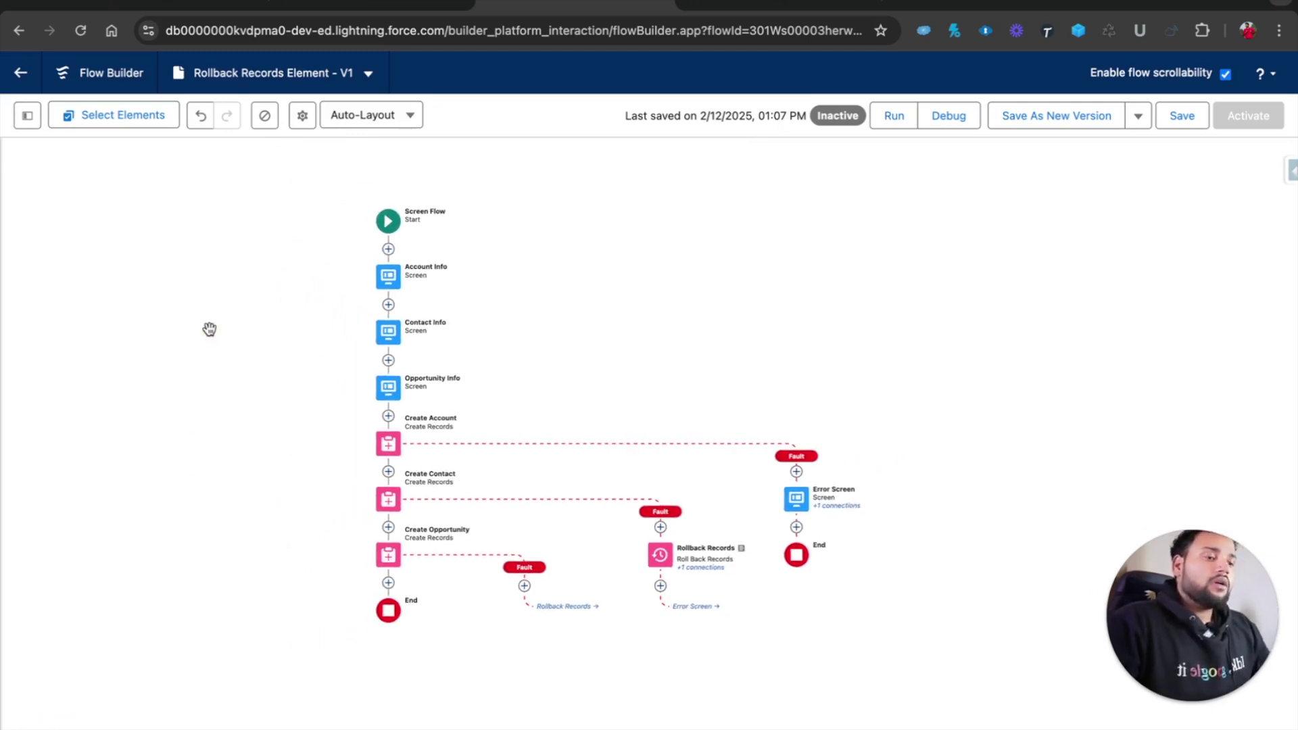
pyautogui.moveTo(209, 328); pyautogui.dragTo(160, 425)
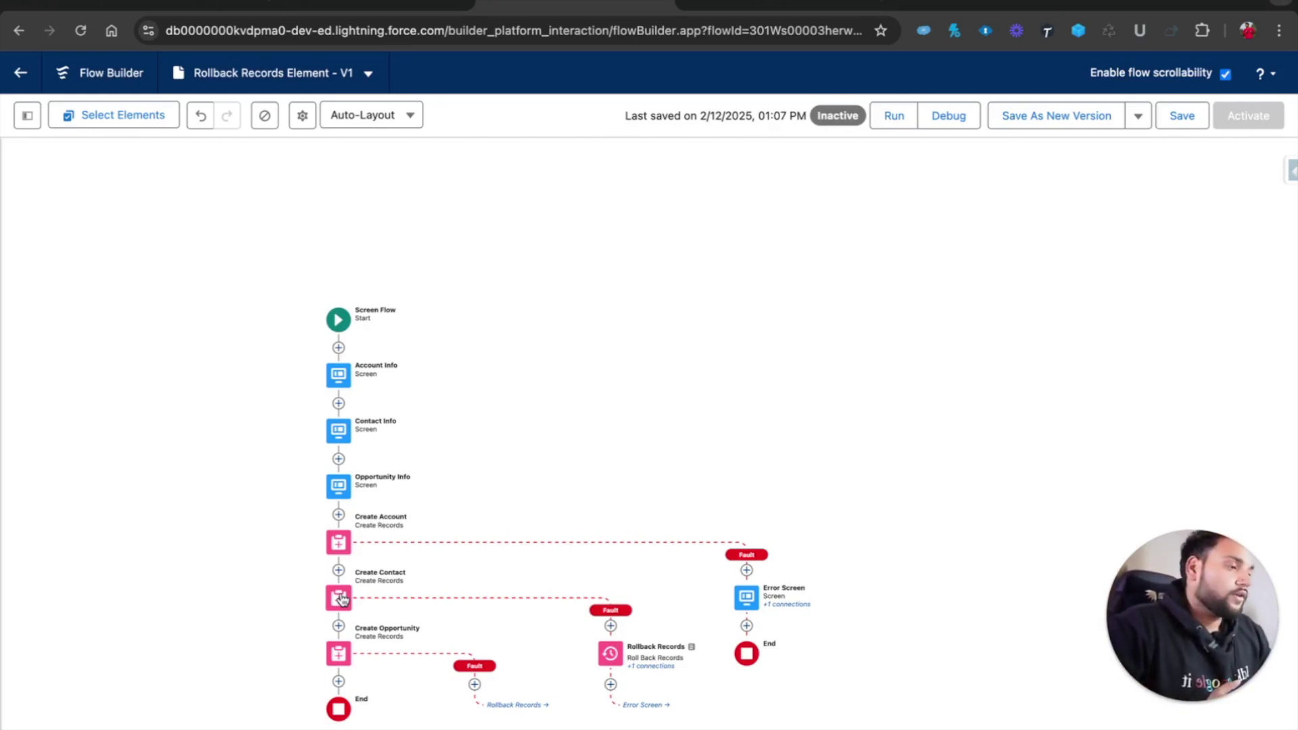
pyautogui.click(1182, 116)
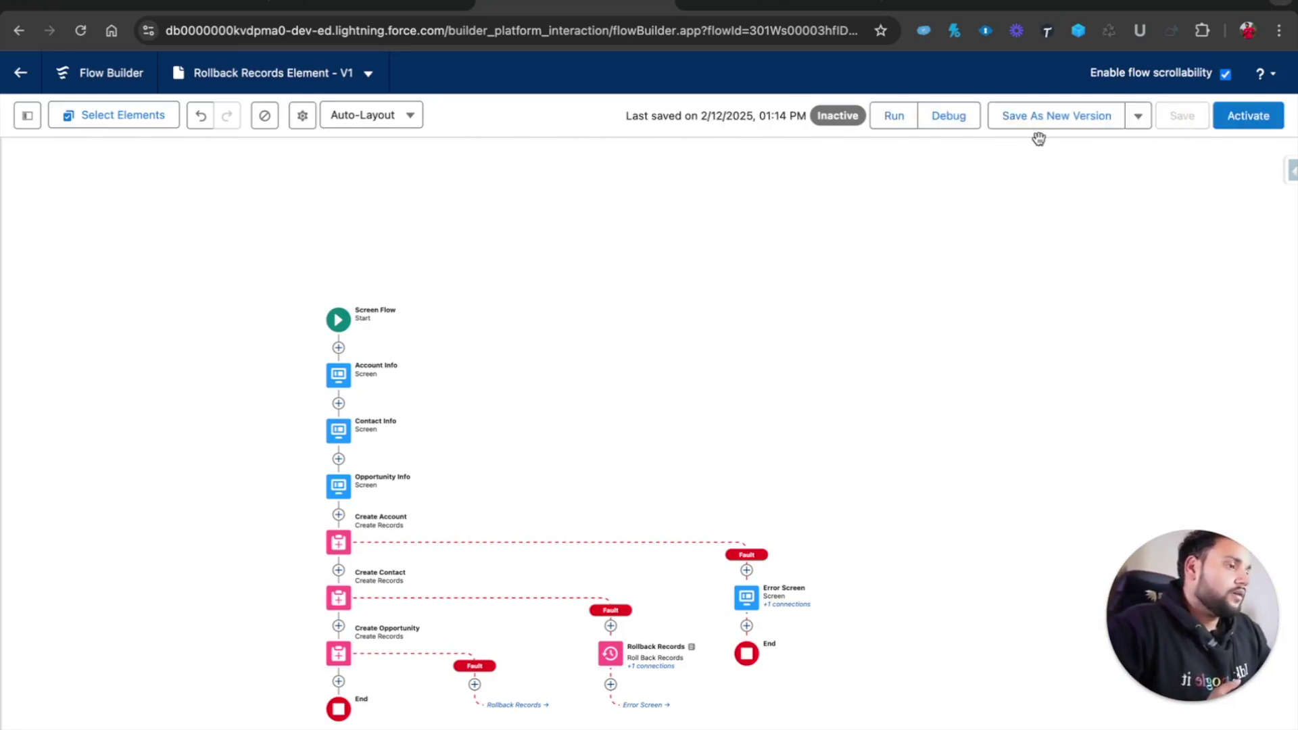
pyautogui.click(936, 121)
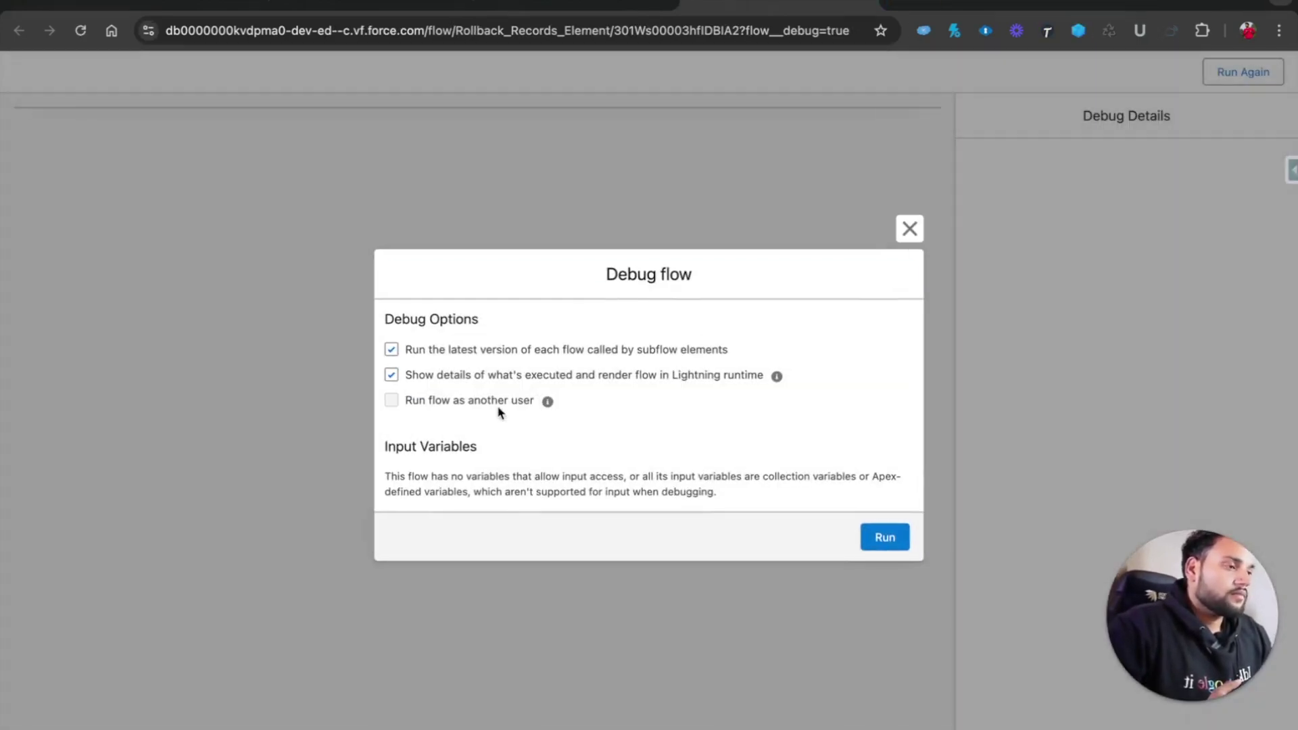
pyautogui.click(884, 537)
# Enter "Testing Account 4" as the account name and continue to the contact screen
pyautogui.click(178, 192)
pyautogui.write('Testing')
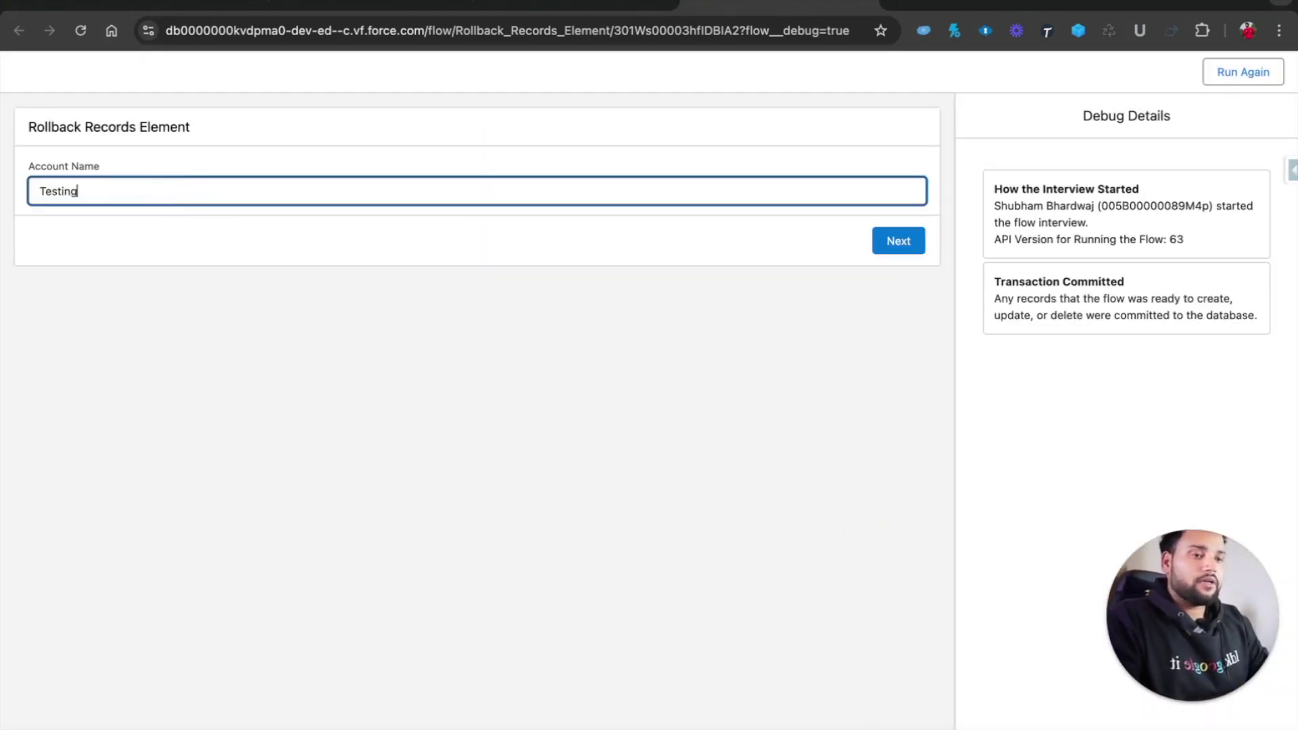
pyautogui.write(' Account 4')
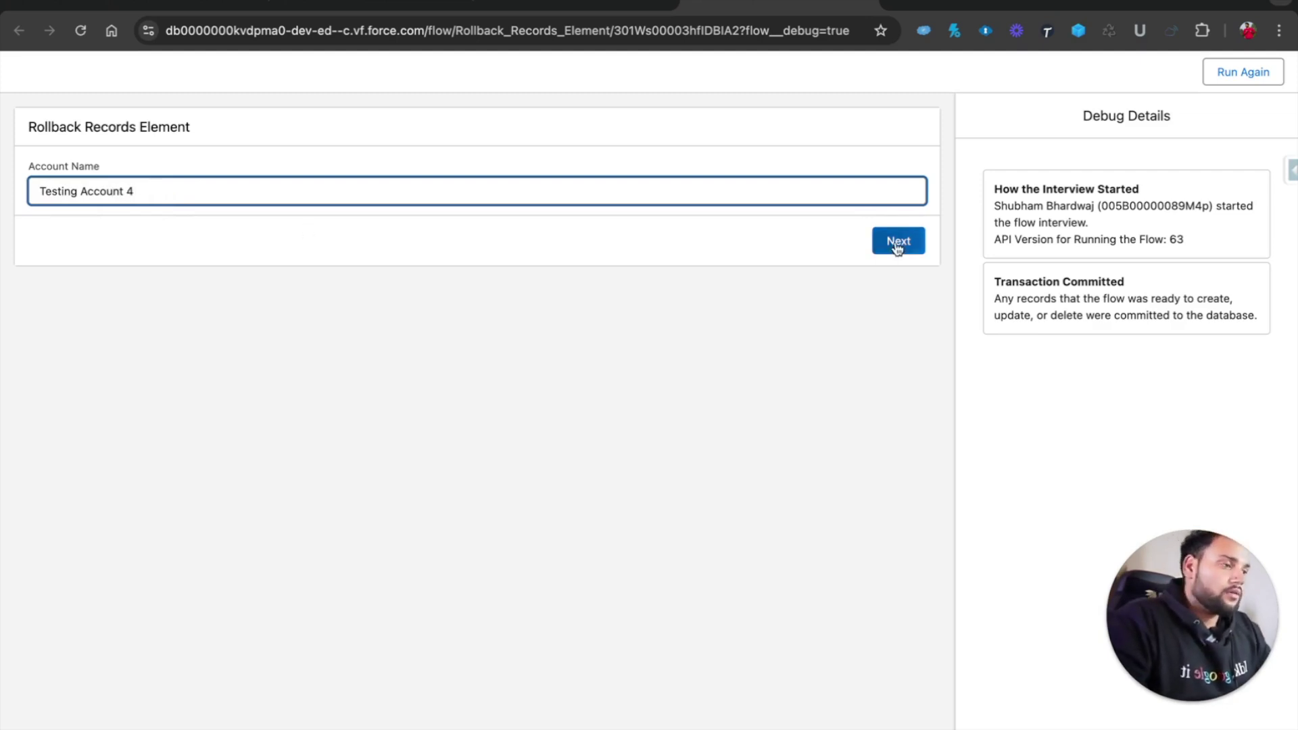
pyautogui.click(895, 242)
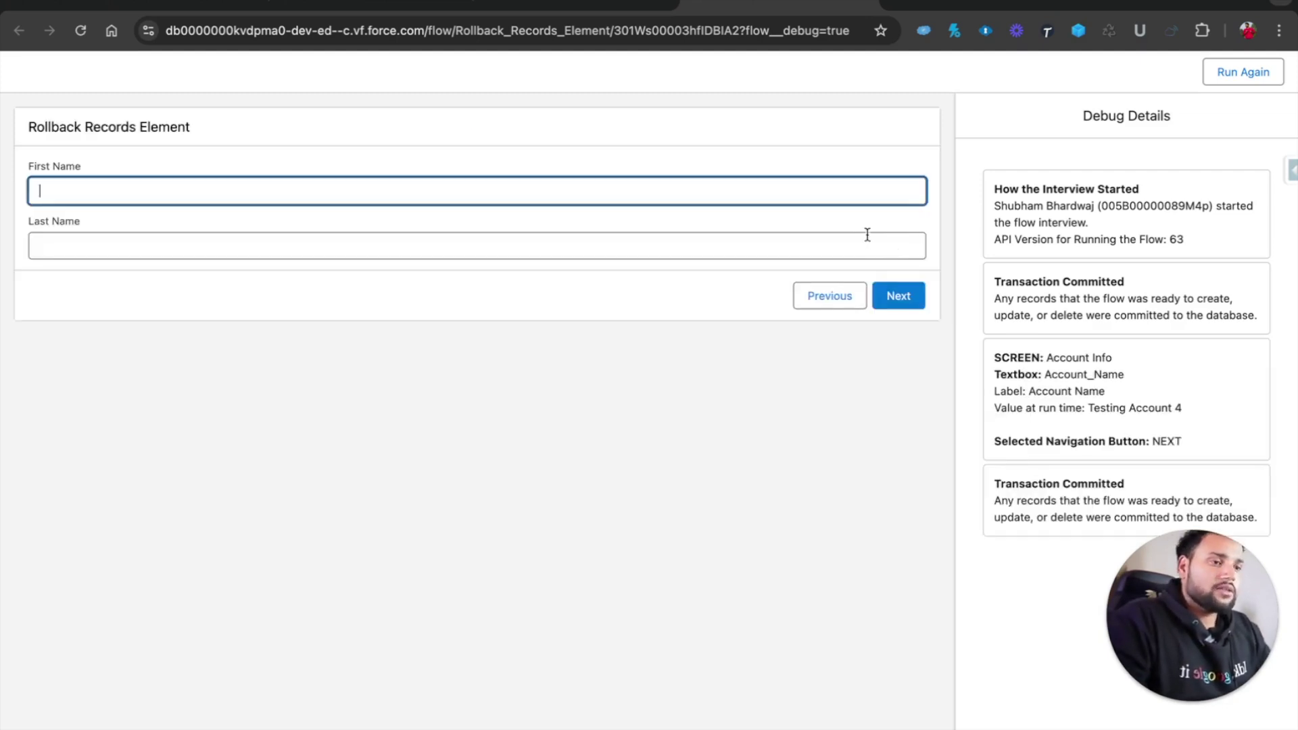
# Enter "Tetsing Contact 4" as the first name, leave the last name blank and continue to the opportunity screen
pyautogui.write('Tetsing Contact')
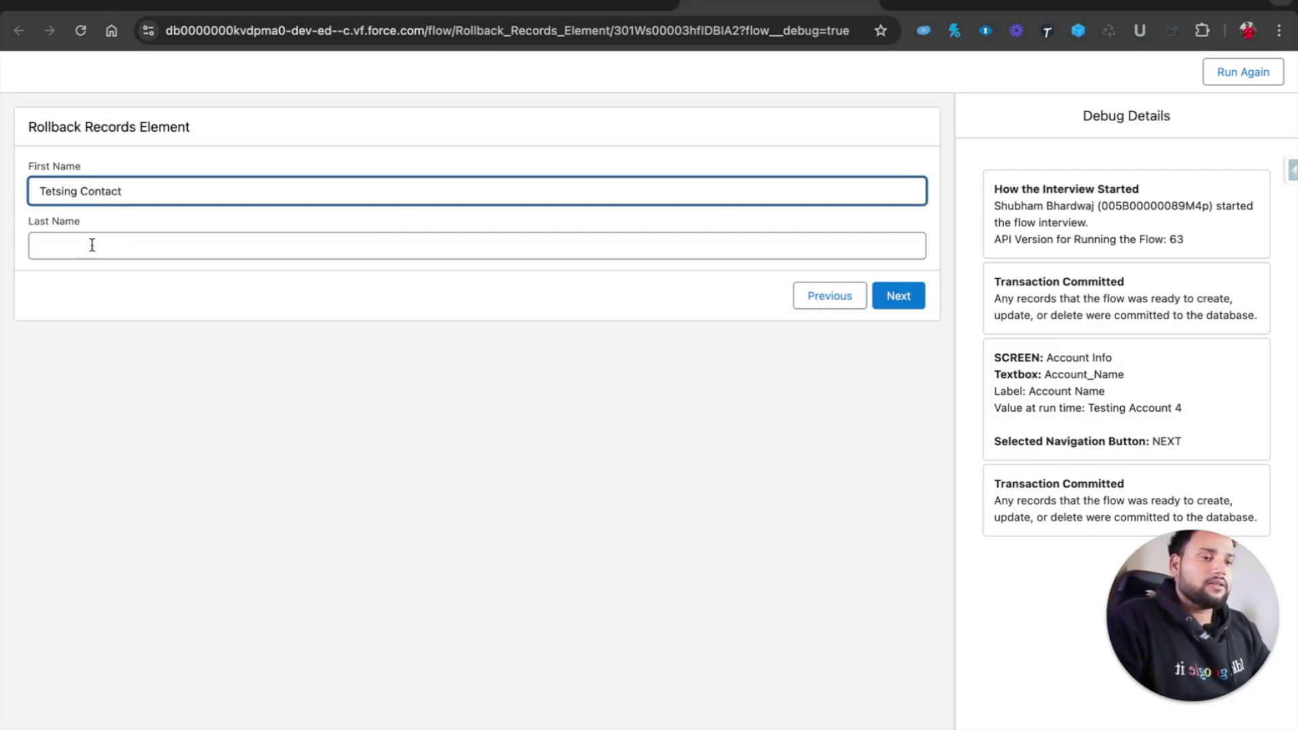
pyautogui.write(' 4')
pyautogui.click(176, 228)
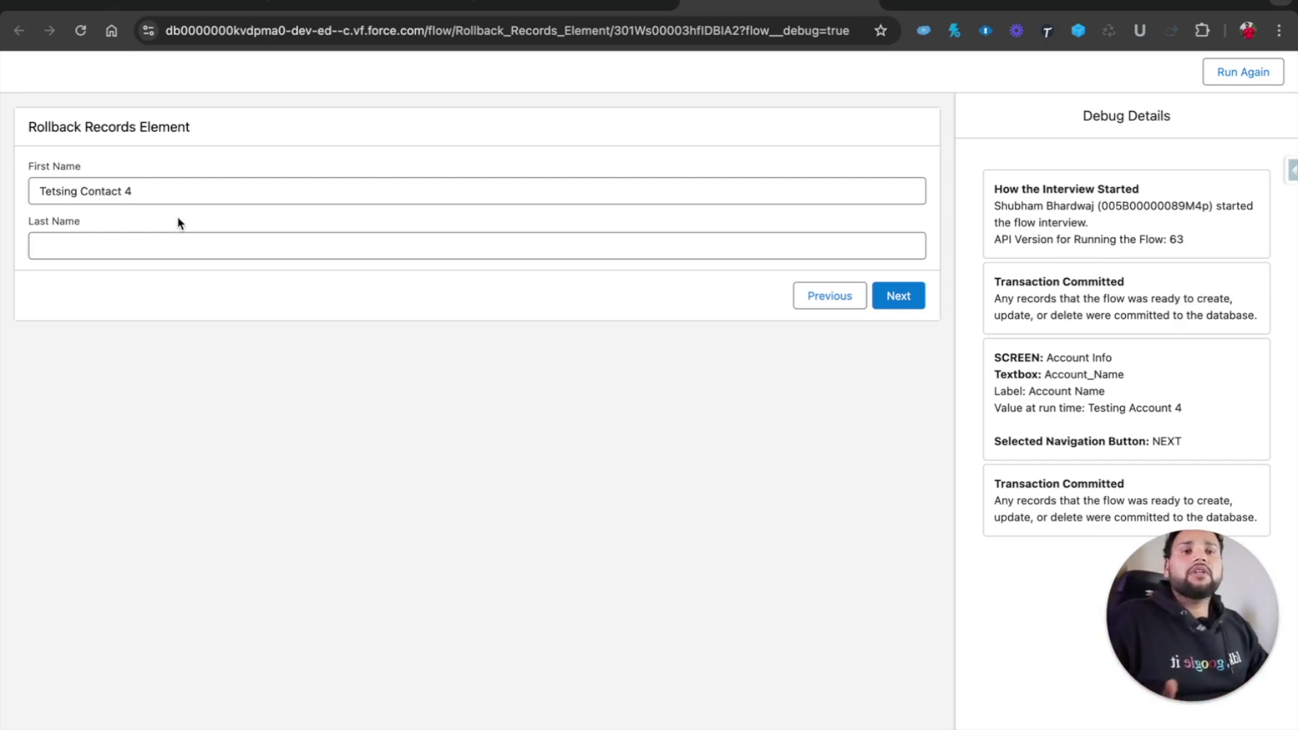
pyautogui.click(886, 294)
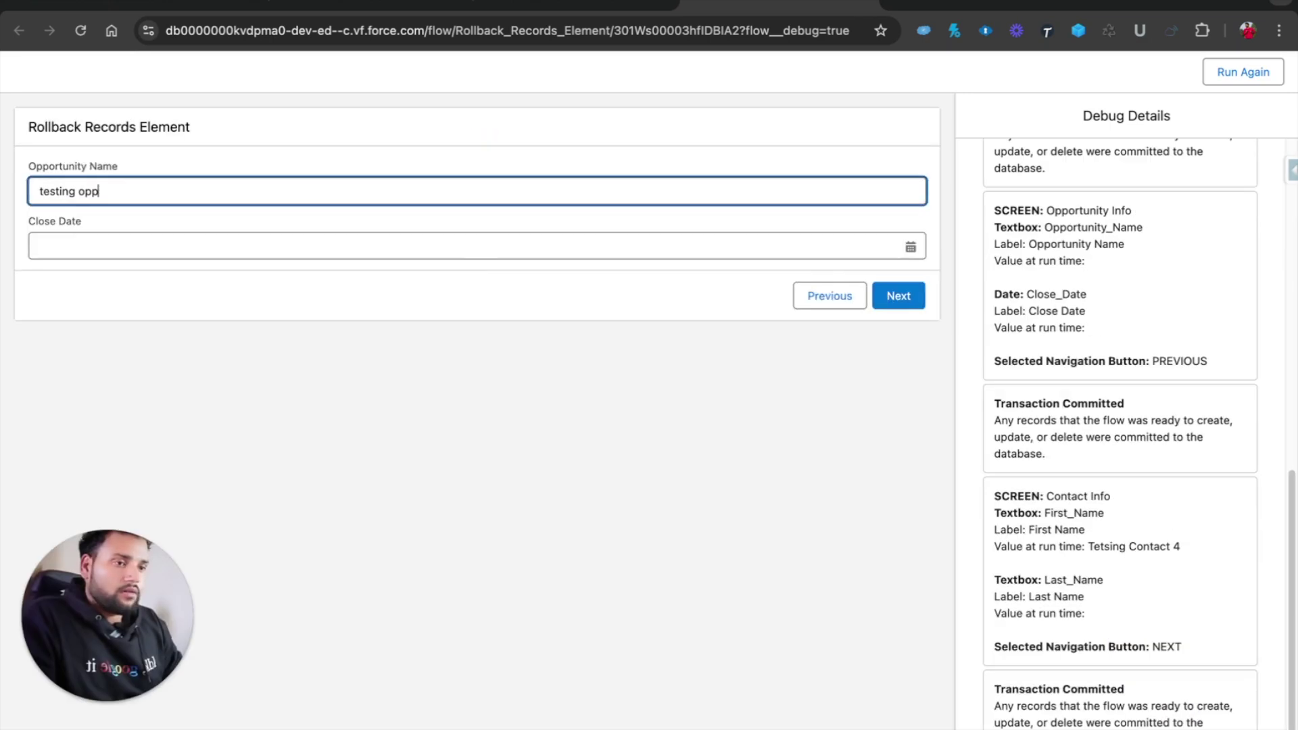
# Enter "testing opp" as the opportunity name, set the close date to February 6, 2025 and submit the screen
pyautogui.click(497, 248)
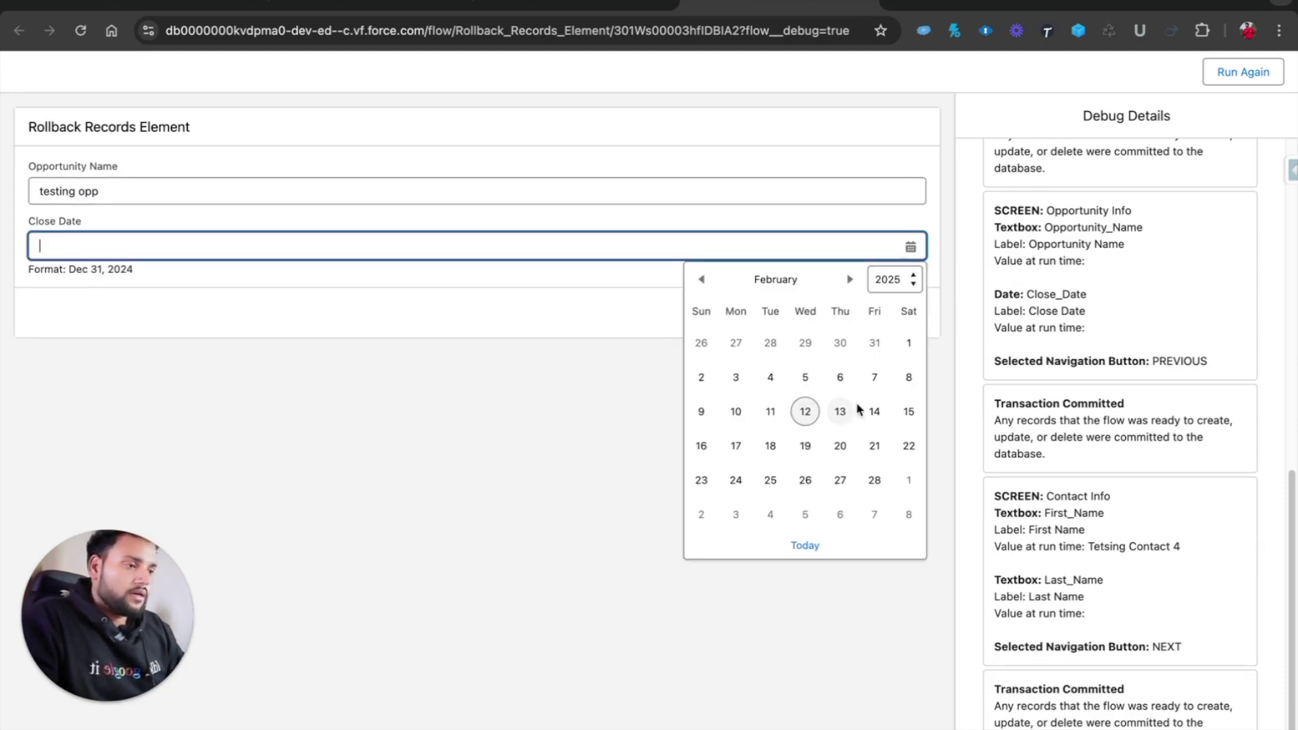
pyautogui.click(594, 307)
pyautogui.click(733, 250)
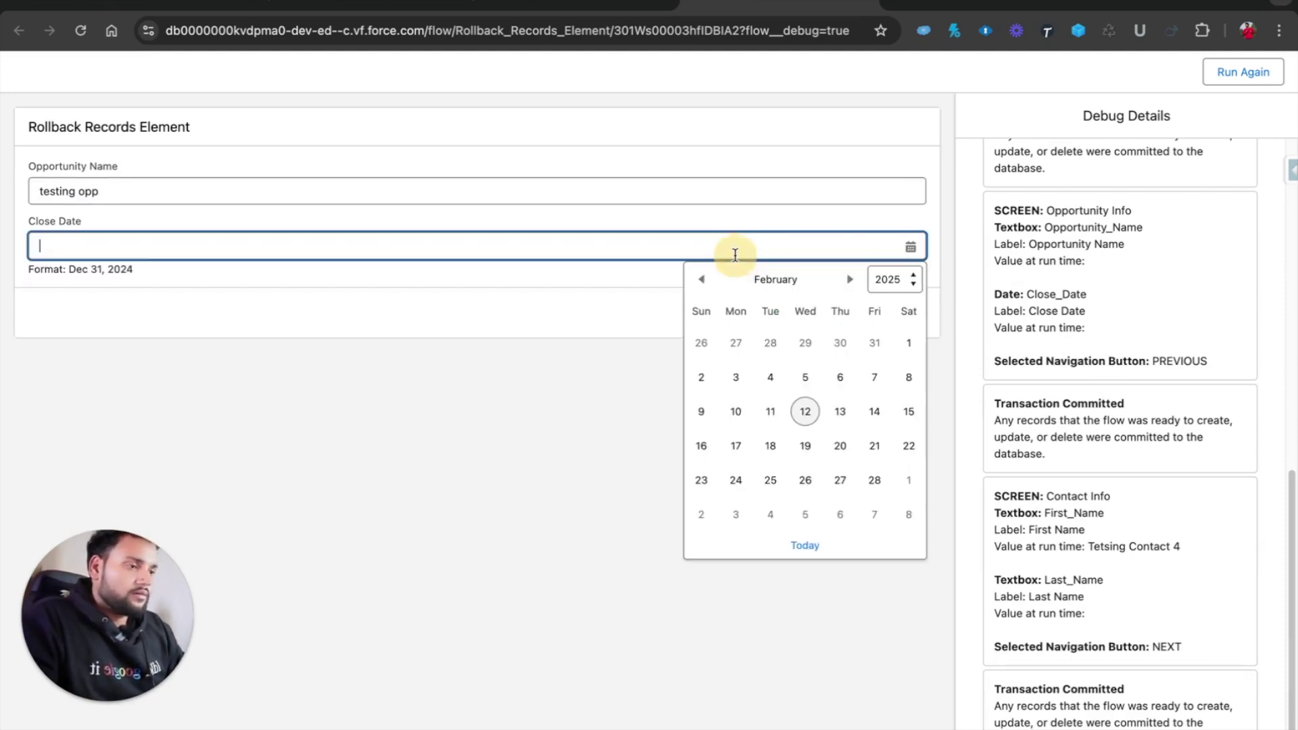
pyautogui.click(840, 377)
pyautogui.click(895, 313)
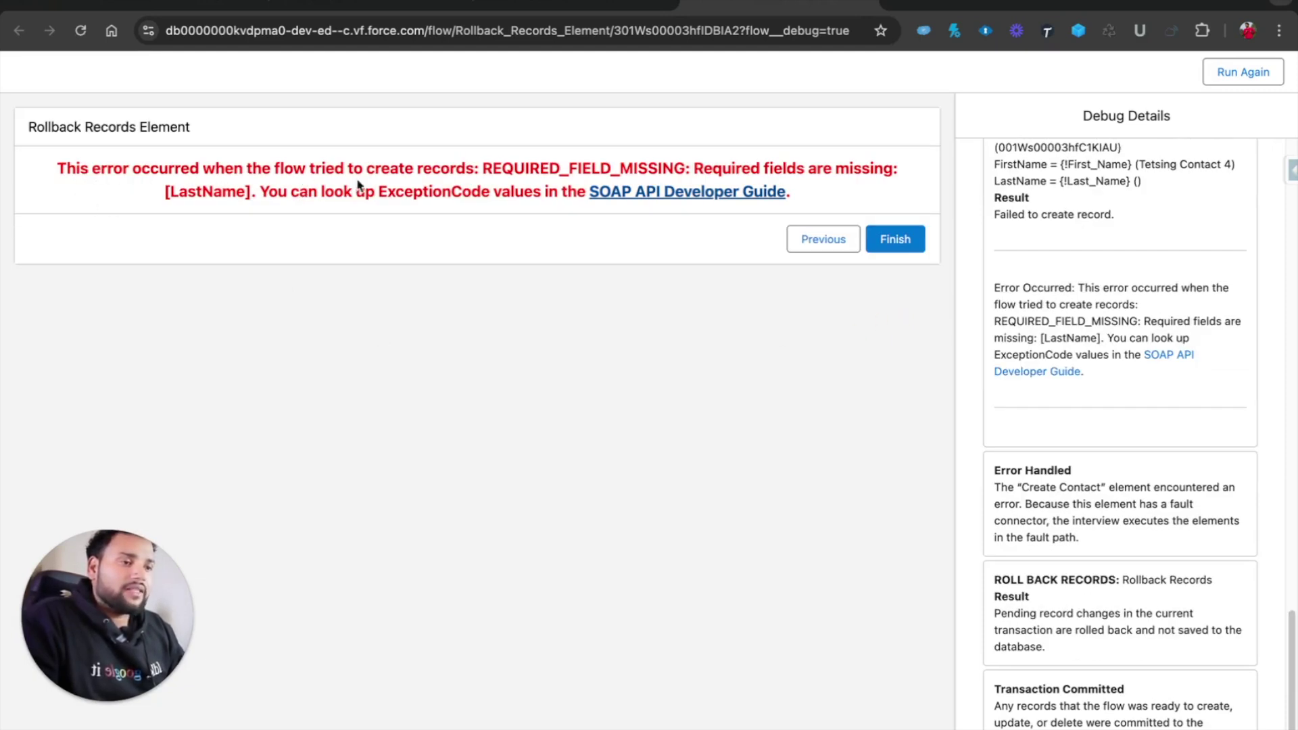
# Read which required field the flow error names and check the refreshed New This Week accounts list for Testing Account 4
pyautogui.doubleClick(510, 173)
pyautogui.doubleClick(207, 192)
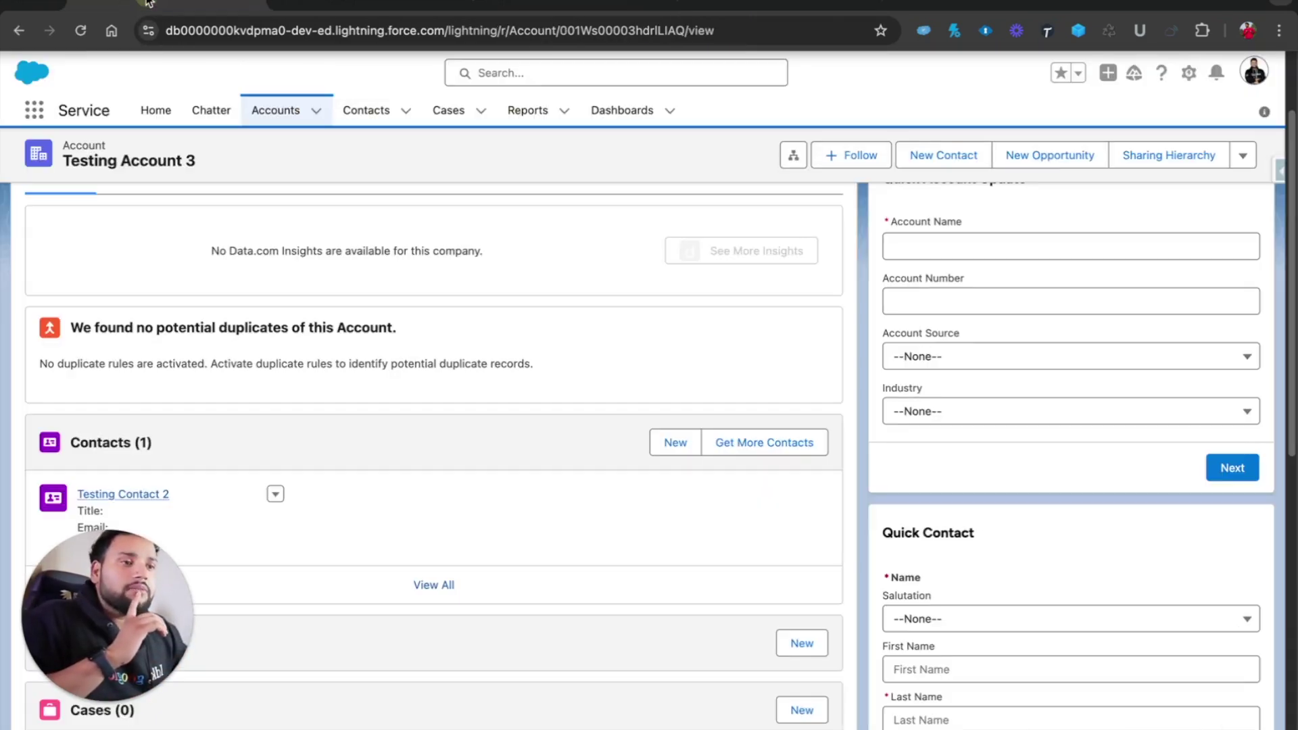
pyautogui.click(148, 6)
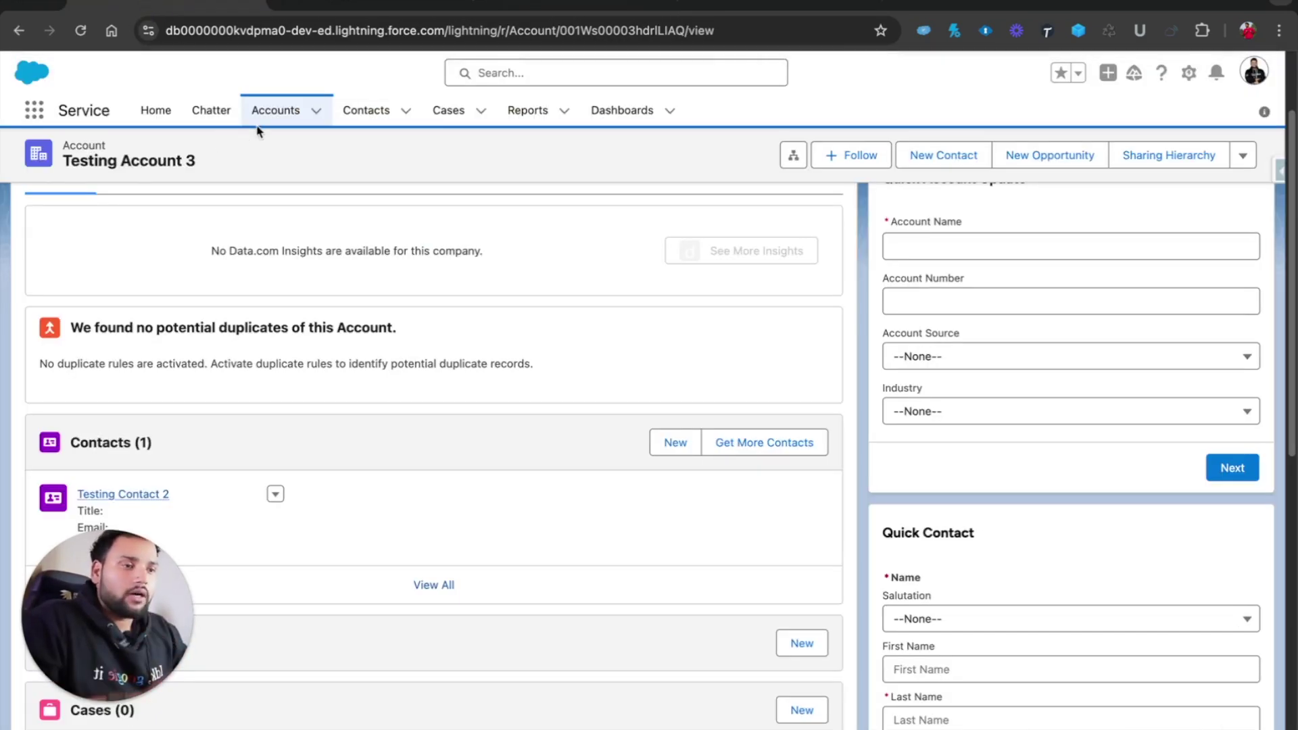
pyautogui.click(276, 111)
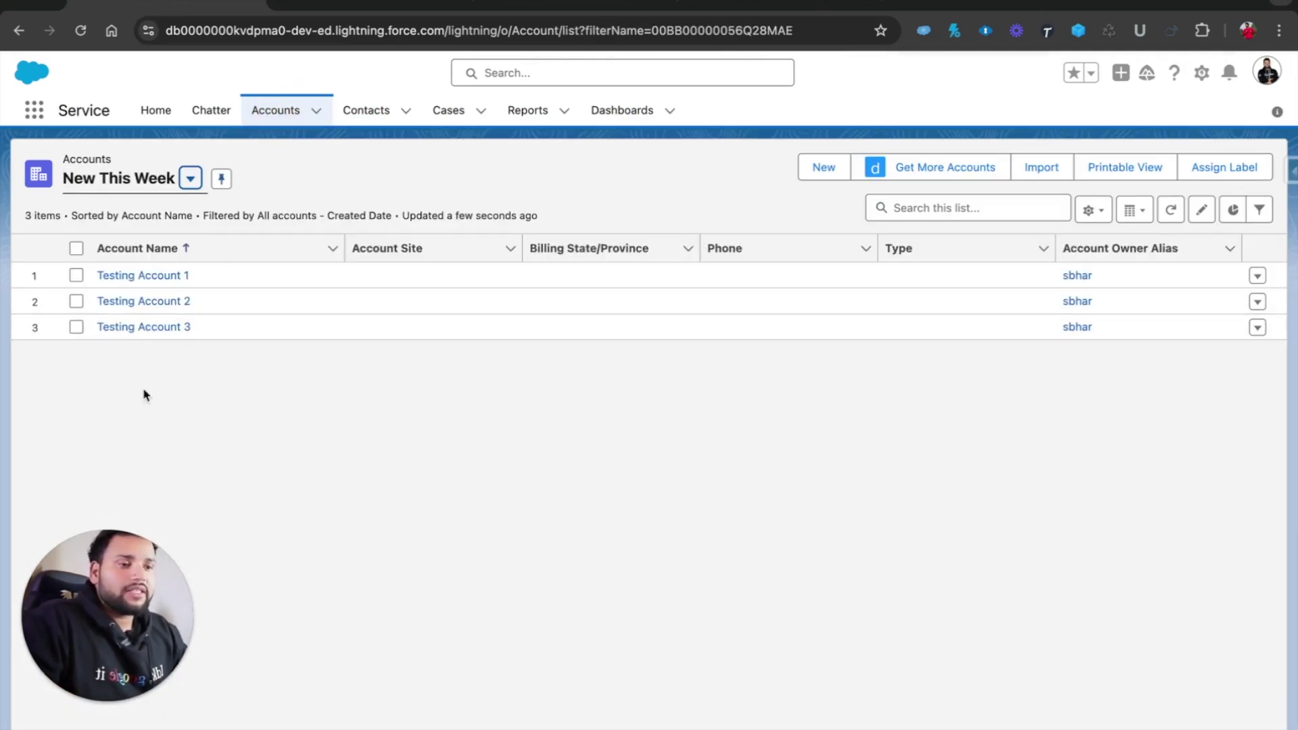
pyautogui.click(1172, 215)
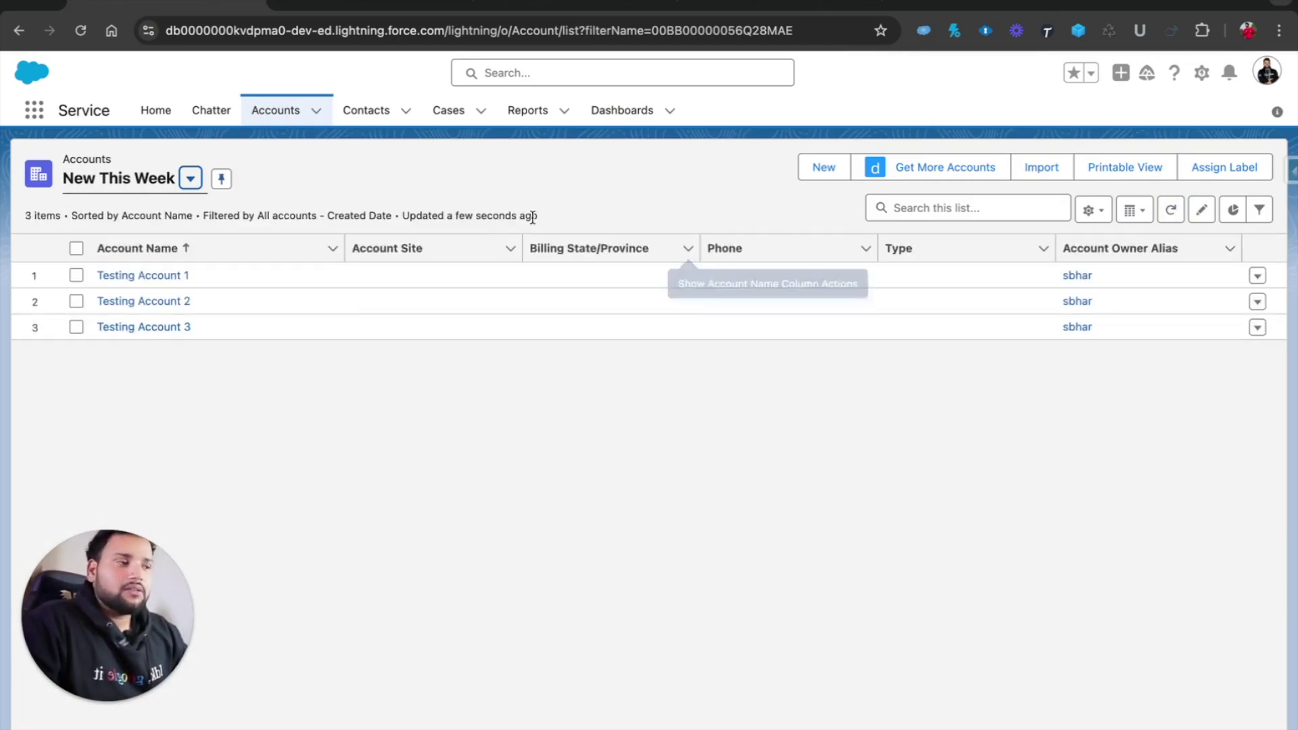
# Return to the debug run and examine the Error Handled and Roll Back Records entries in the debug details
pyautogui.click(777, 8)
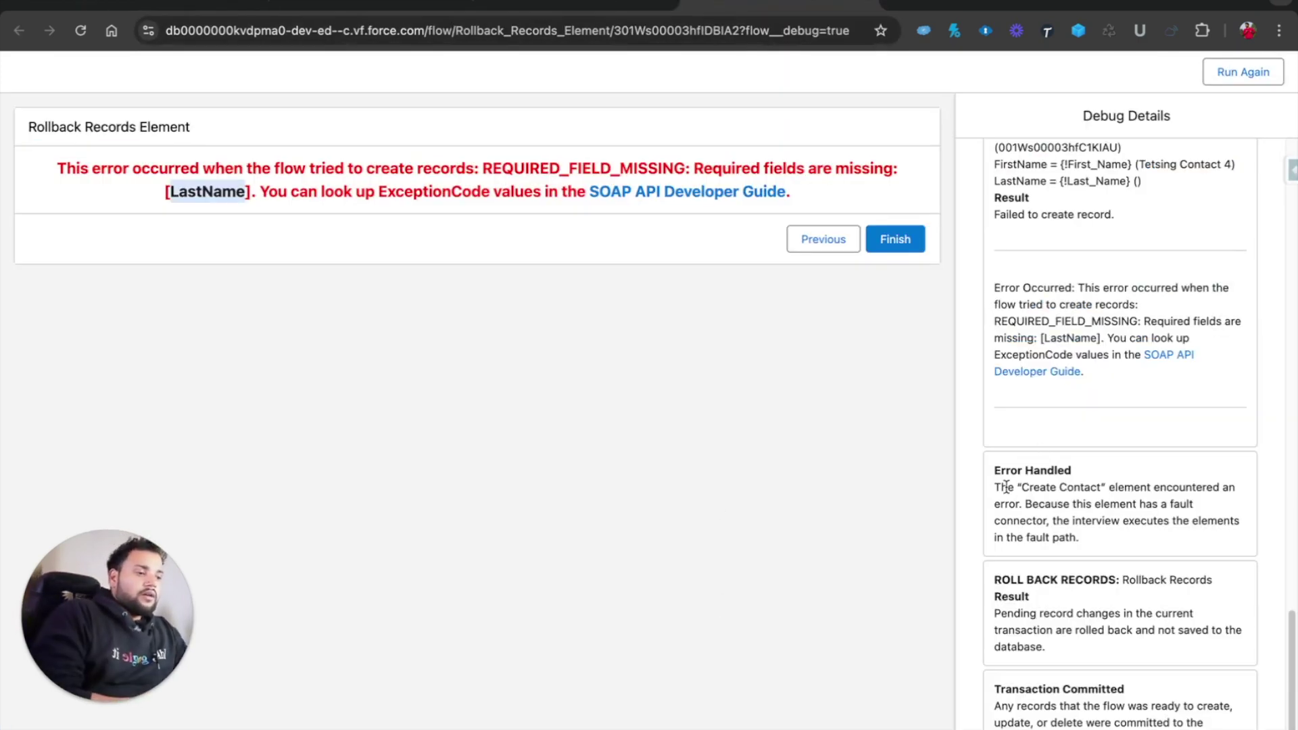
pyautogui.moveTo(1029, 488)
pyautogui.mouseDown()
pyautogui.moveTo(1223, 486)
pyautogui.moveTo(1210, 501)
pyautogui.moveTo(1053, 519)
pyautogui.mouseUp()
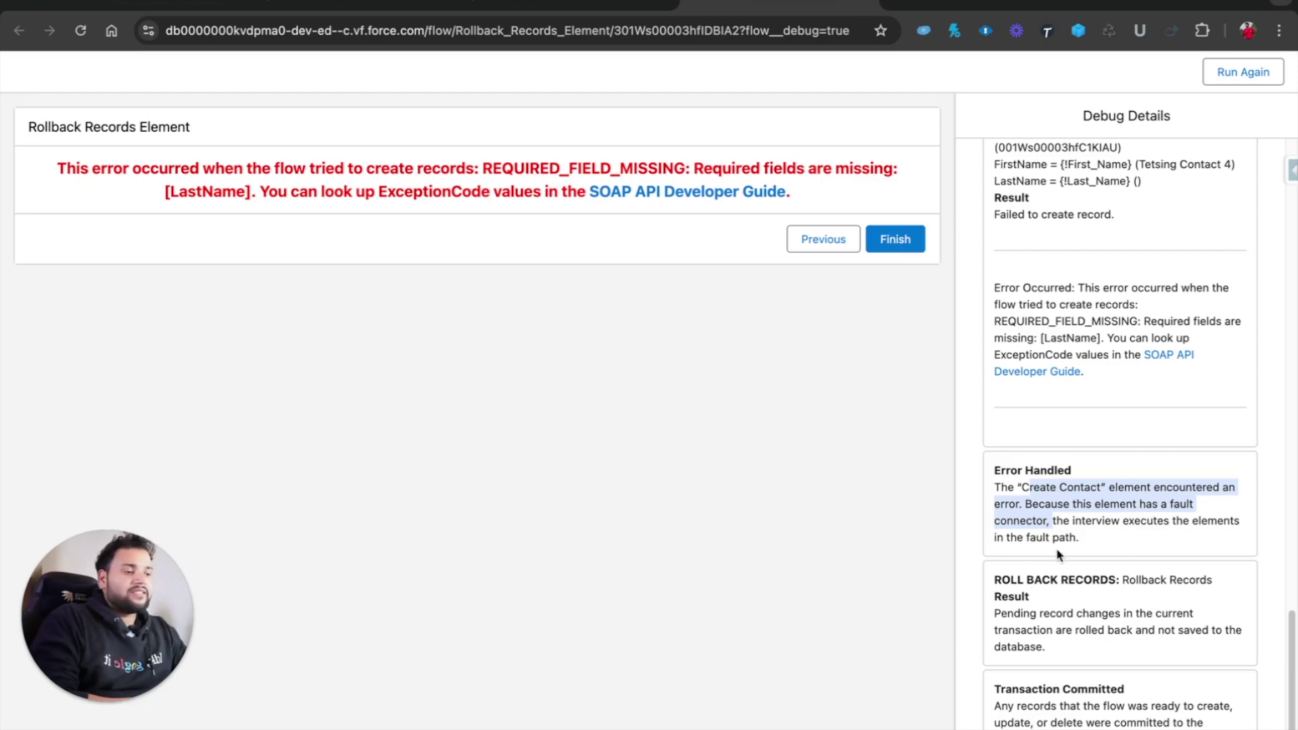
pyautogui.moveTo(992, 580); pyautogui.dragTo(1032, 600)
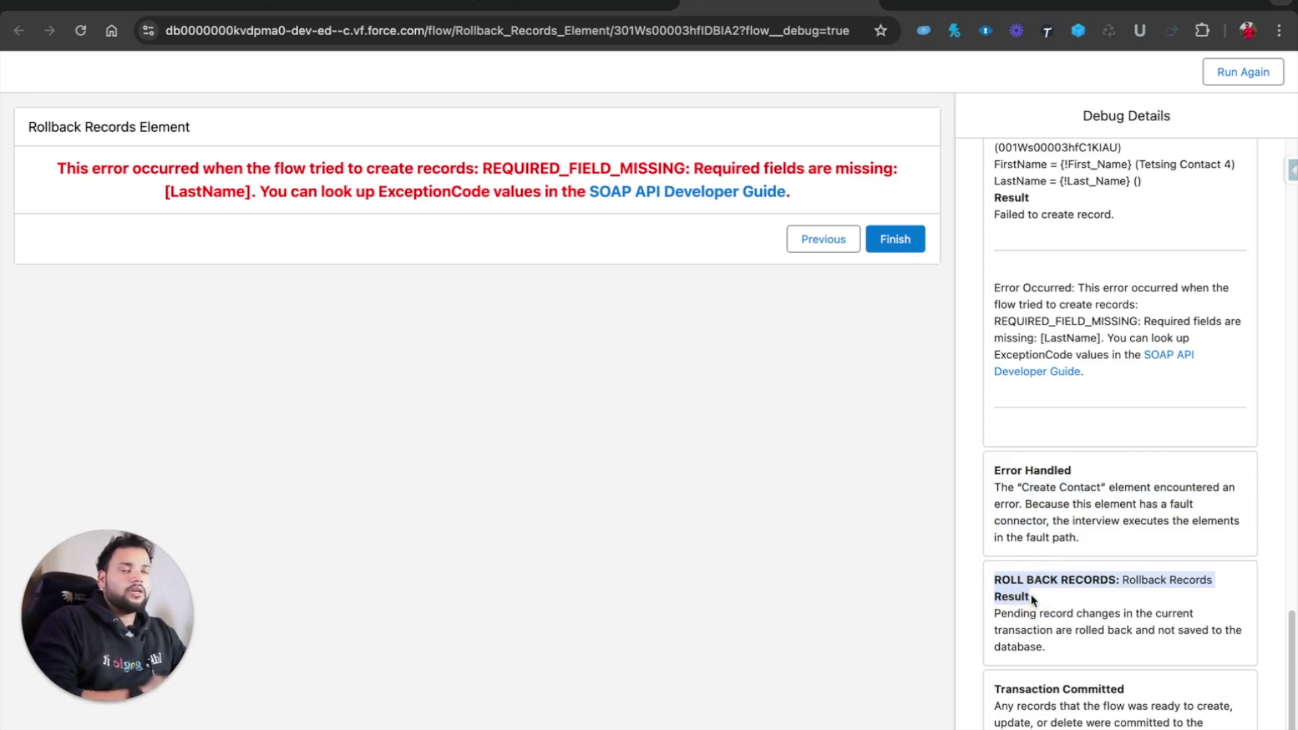